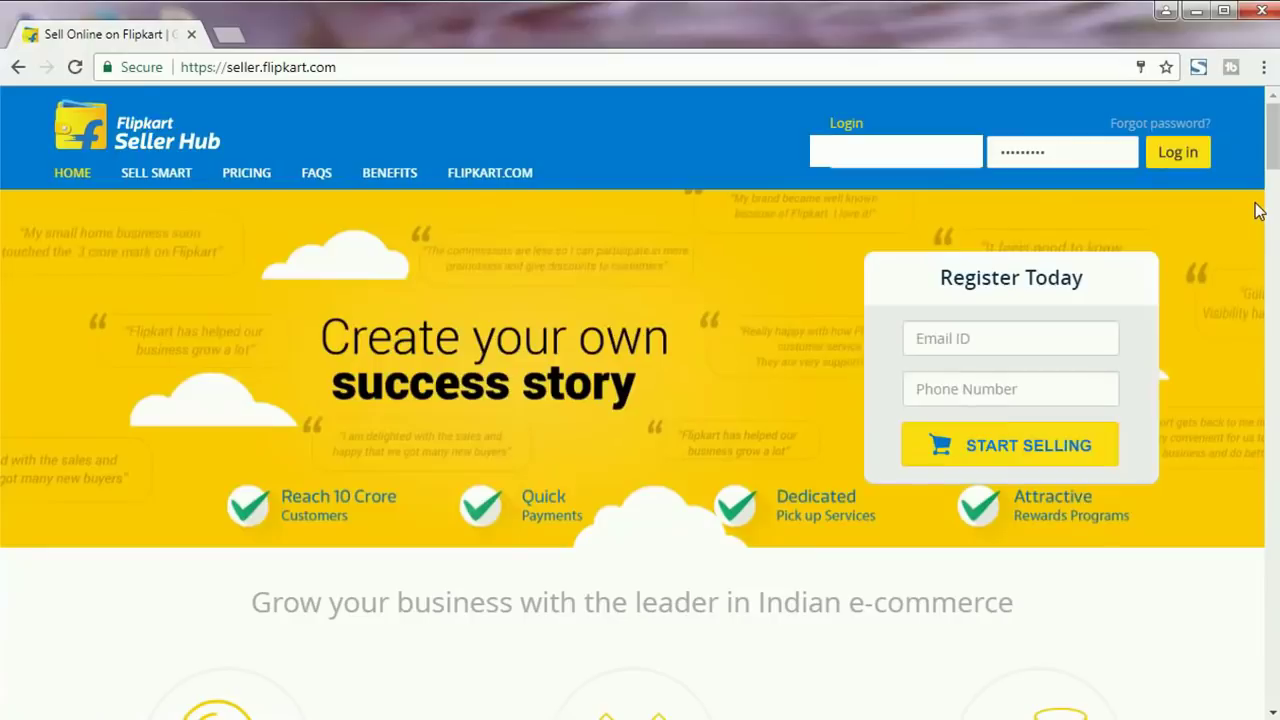
# Log in to Seller Hub and go from My listings to the Add New Listing page
pyautogui.click(1180, 155)
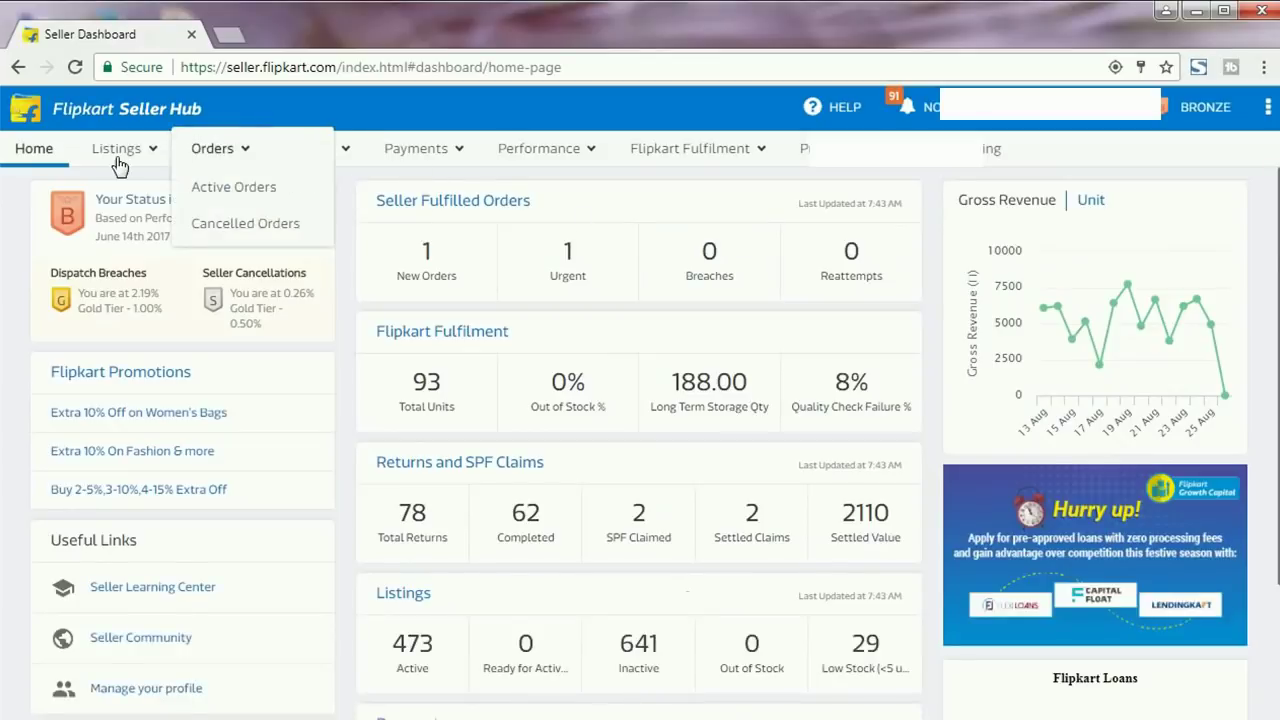
pyautogui.moveTo(122, 148)
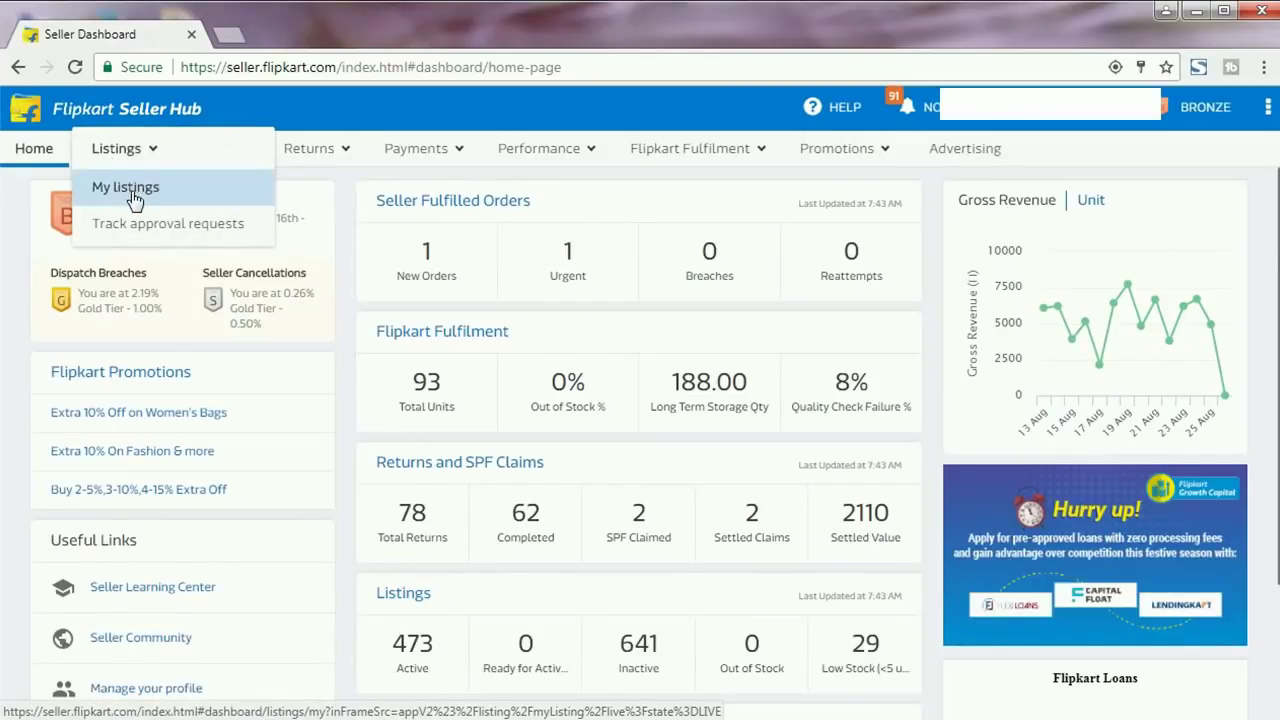
pyautogui.click(134, 196)
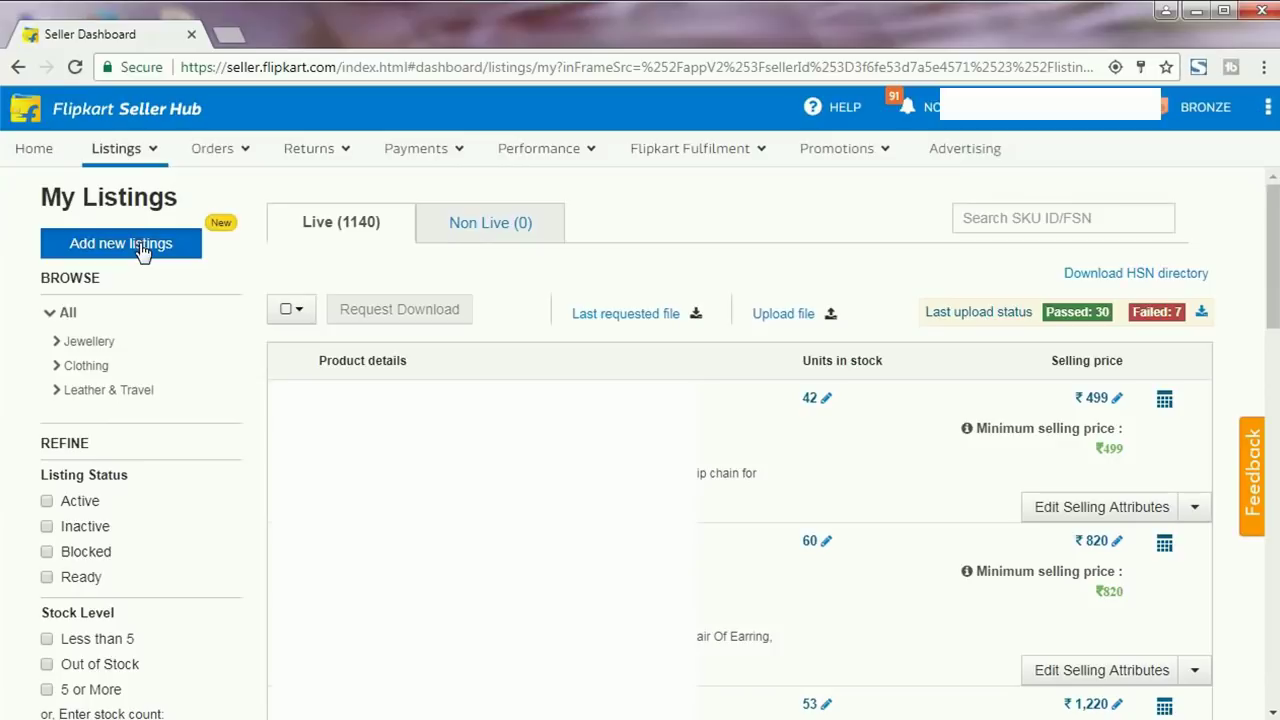
pyautogui.click(141, 247)
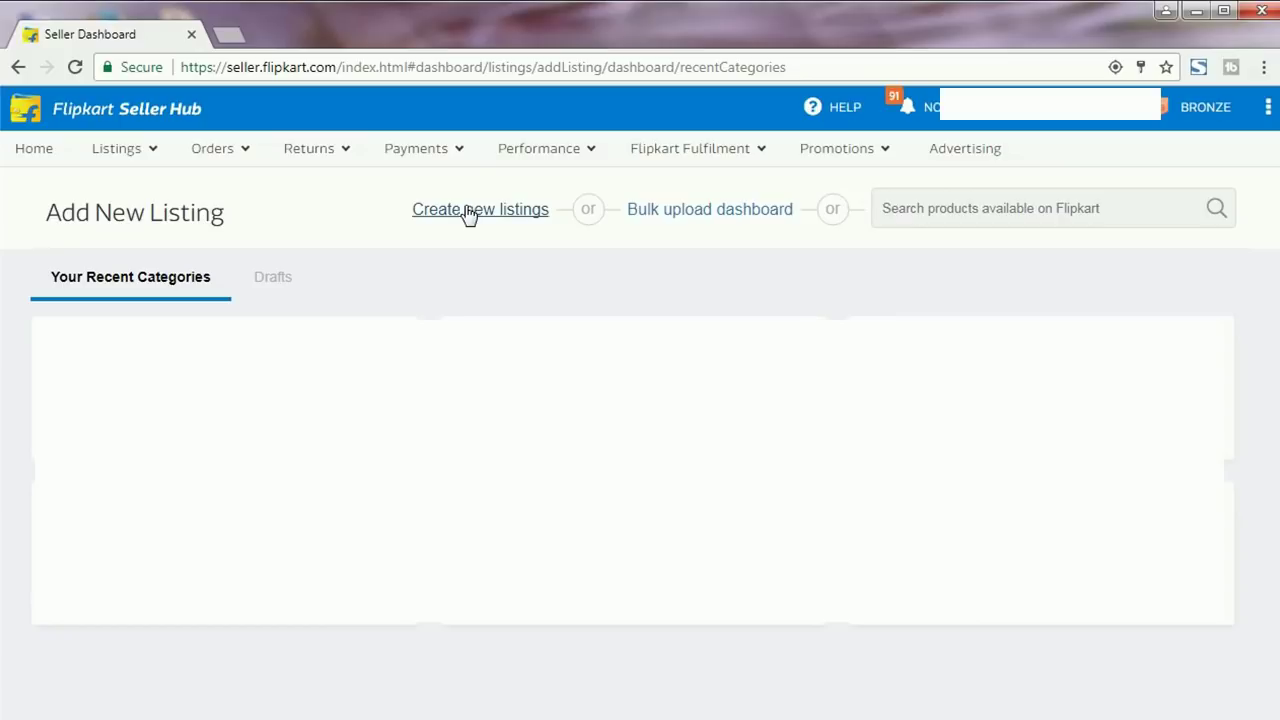
# Browse to Jewellery › Artificial & Silver Jewellery › Jewellery Set and check Foxy Urban's brand approval
pyautogui.click(467, 212)
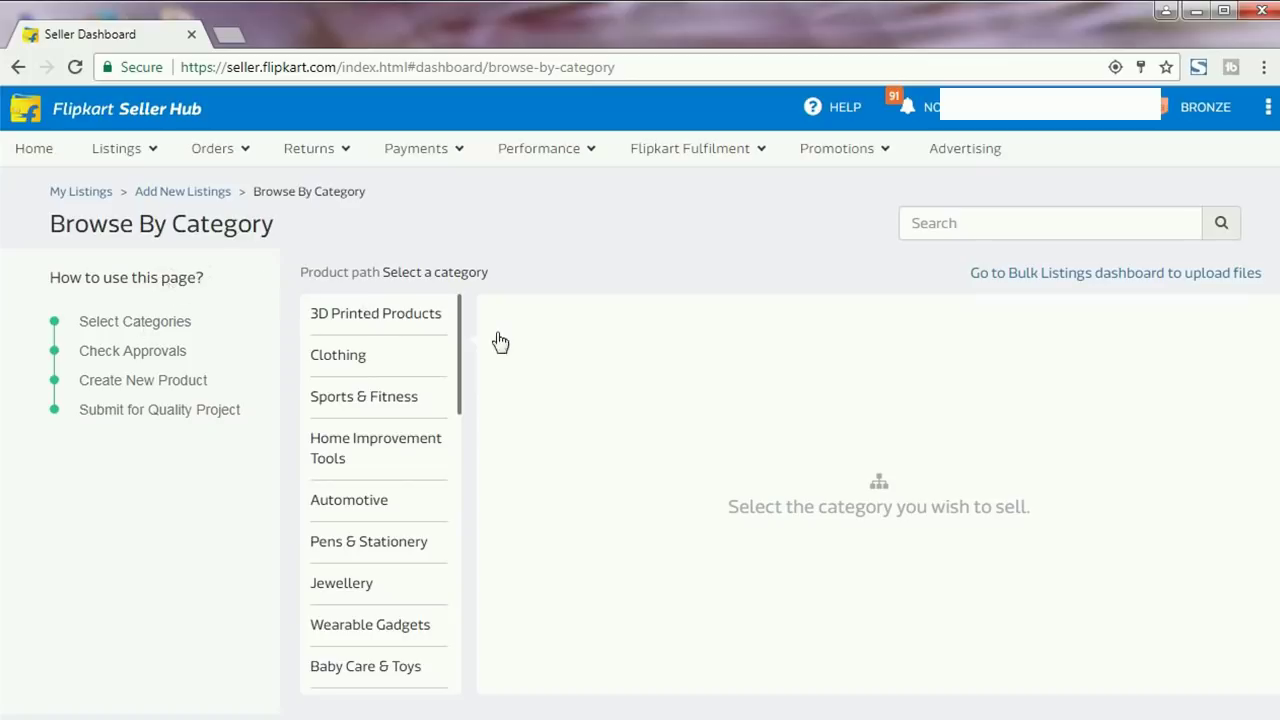
pyautogui.click(465, 342)
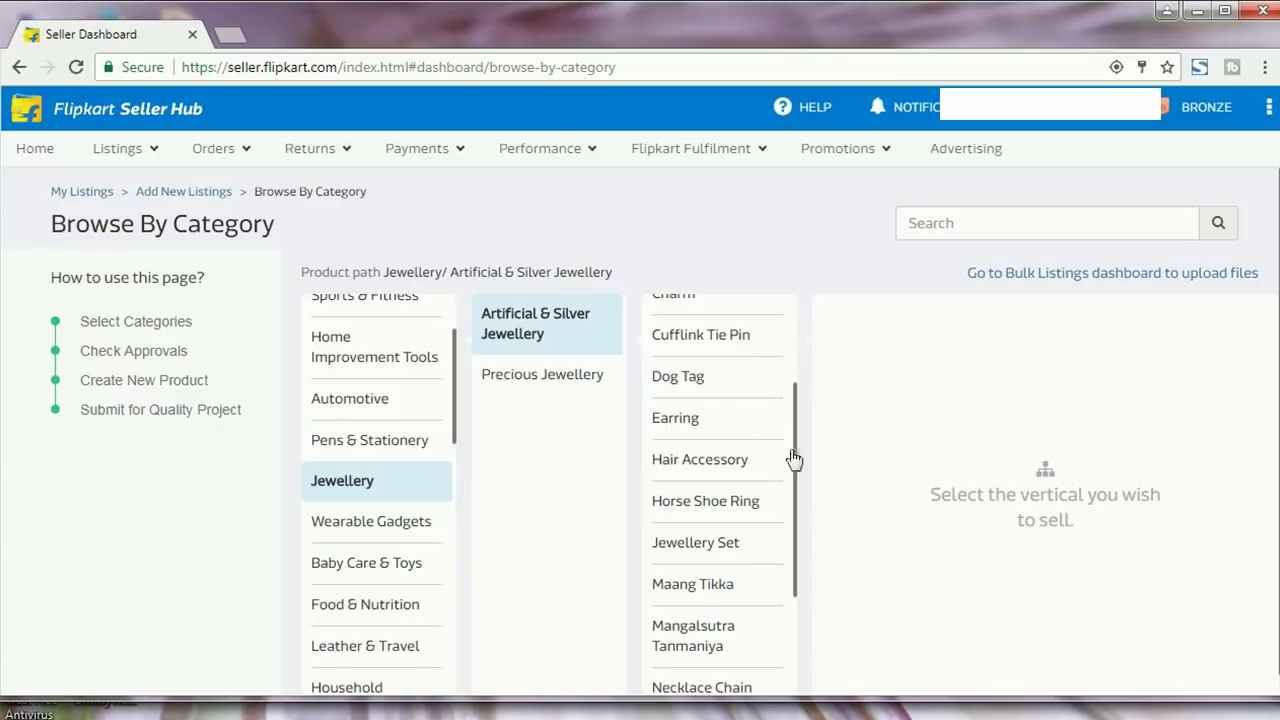
pyautogui.click(700, 542)
pyautogui.click(1146, 534)
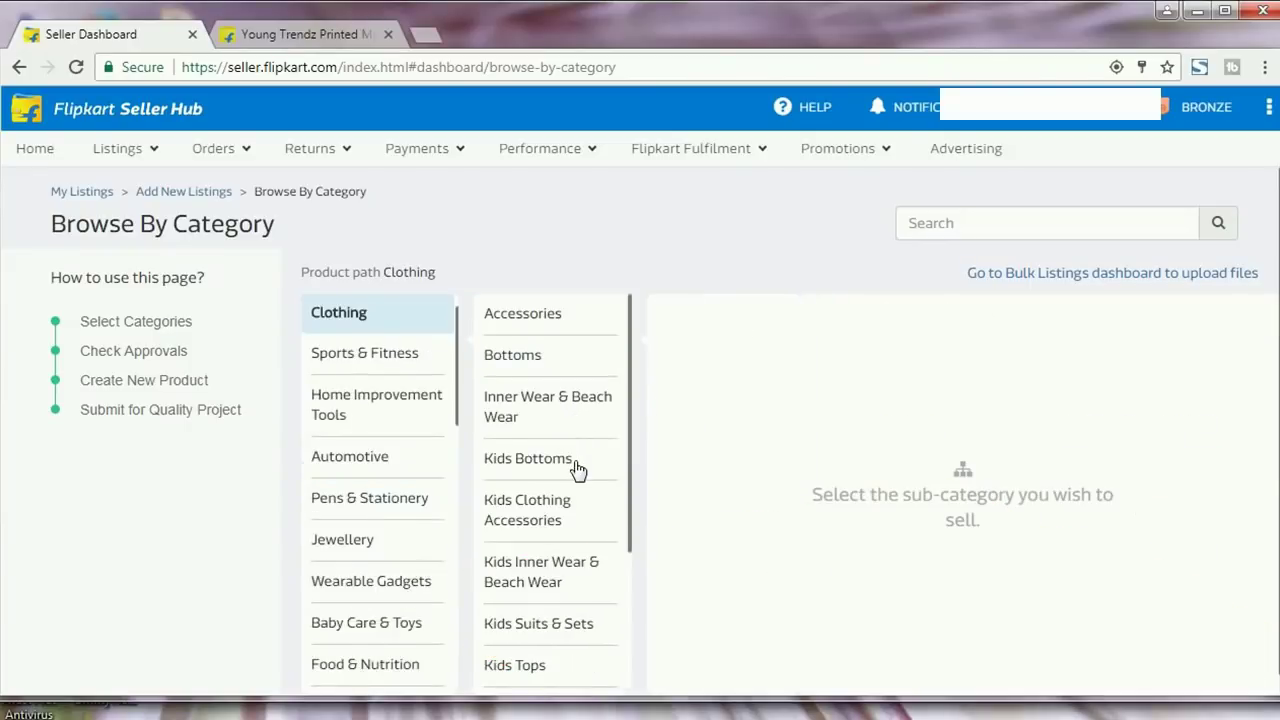
# Pick Clothing › Tops › T Shirt as the category to get its bulk listing template
pyautogui.scroll(-4, 575, 470)
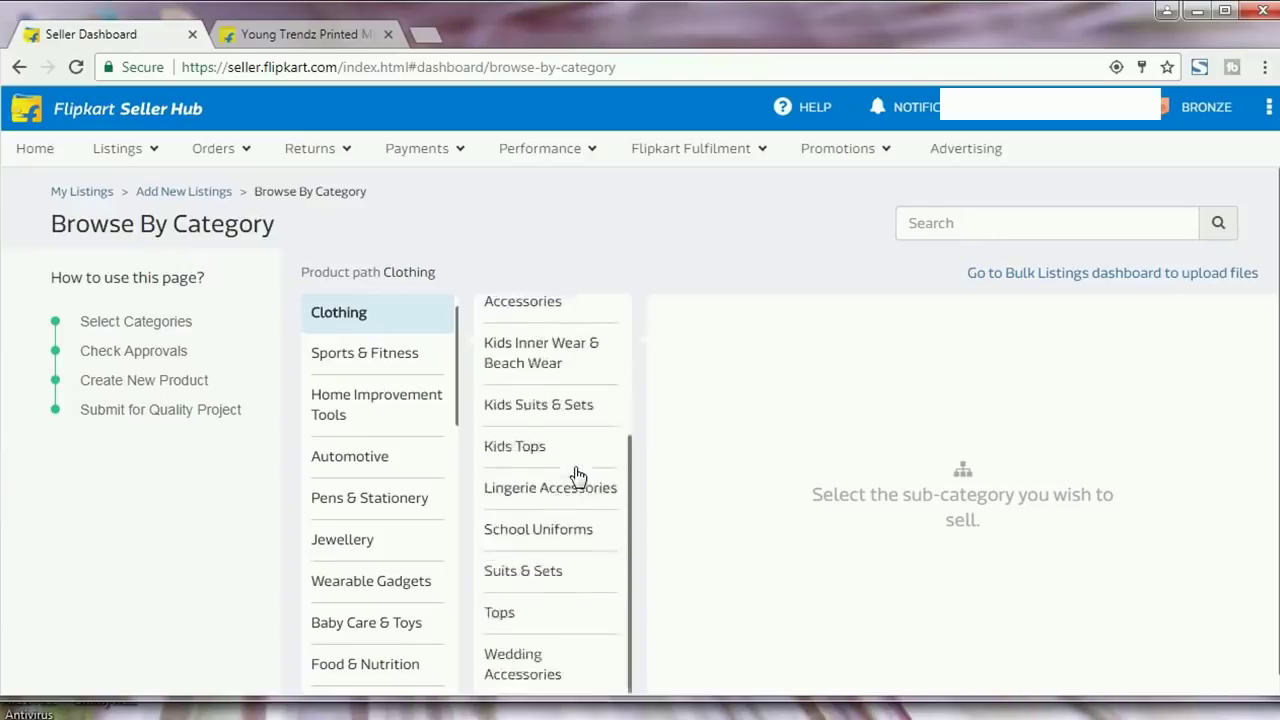
pyautogui.click(532, 600)
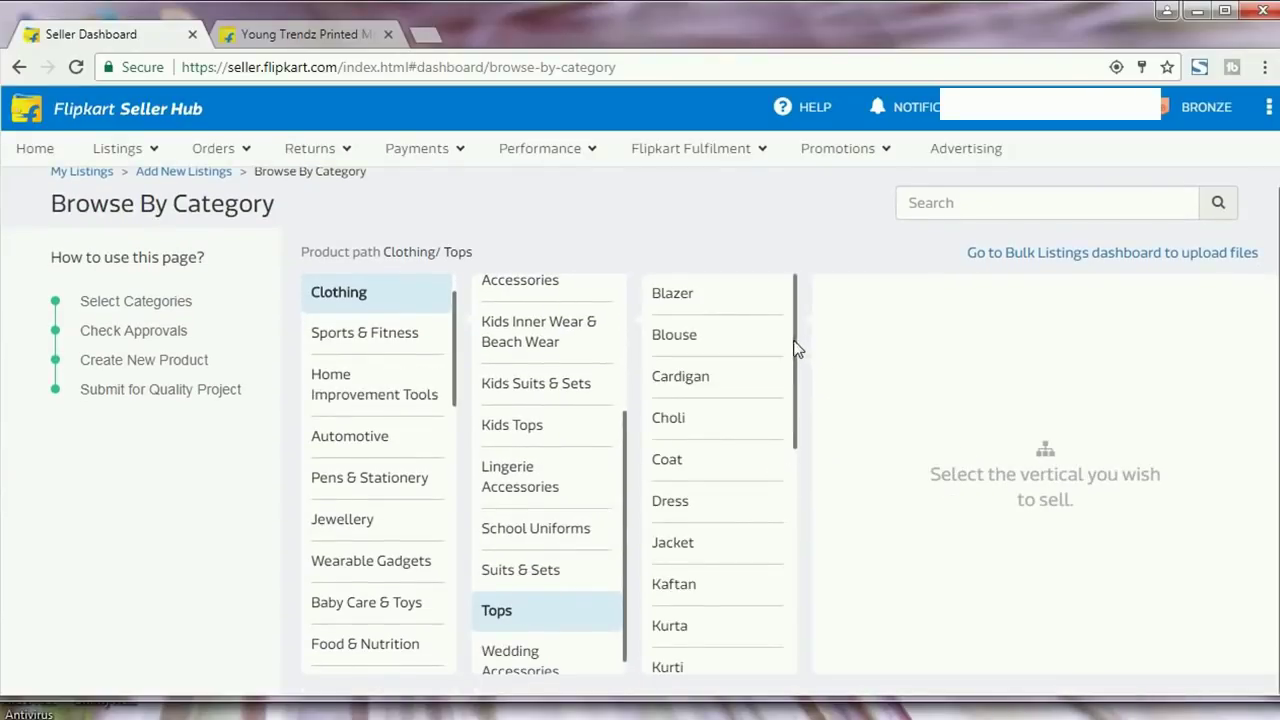
pyautogui.moveTo(795, 348); pyautogui.dragTo(790, 668)
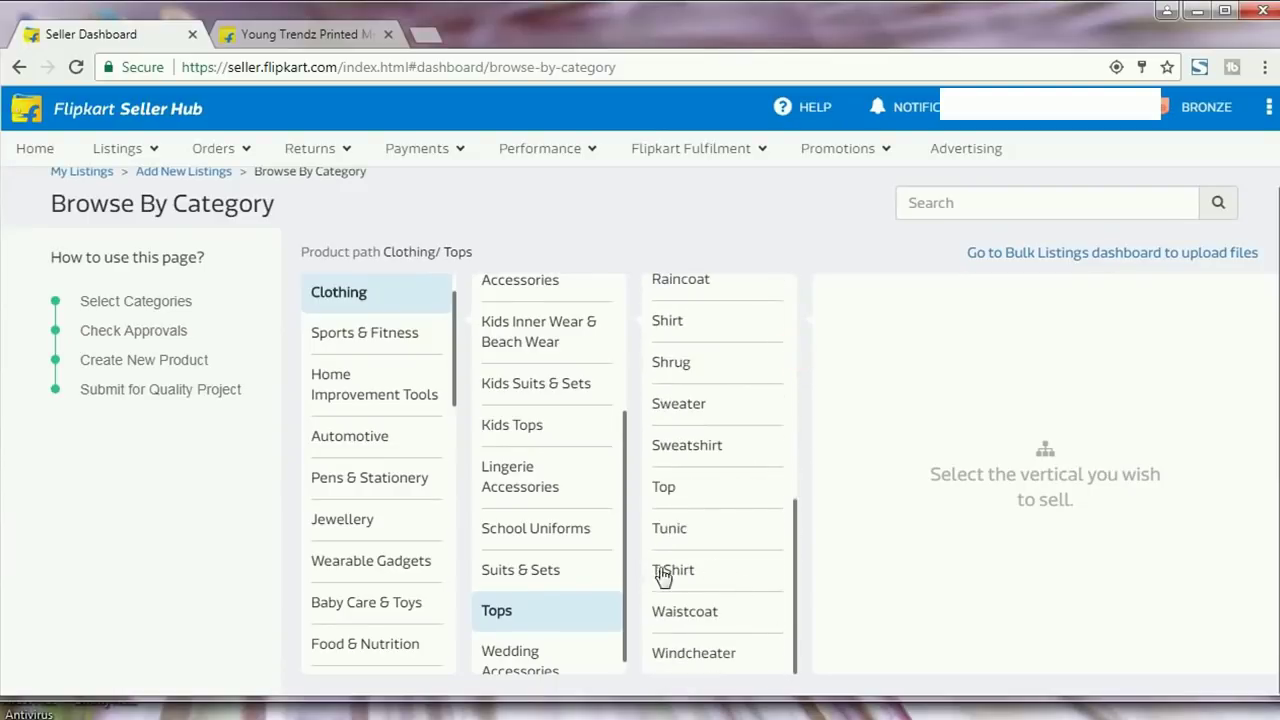
pyautogui.click(668, 572)
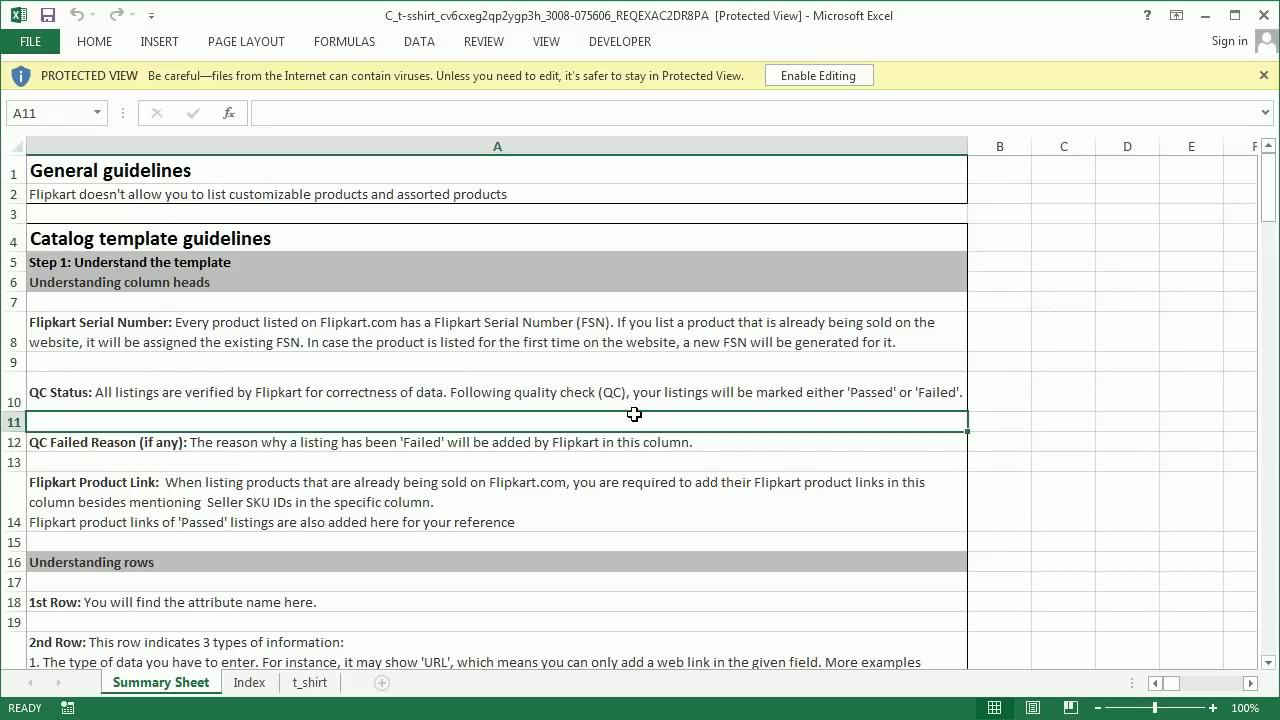
# Enable editing on the T Shirt template and read the Summary Sheet's row-structure guidelines
pyautogui.click(818, 75)
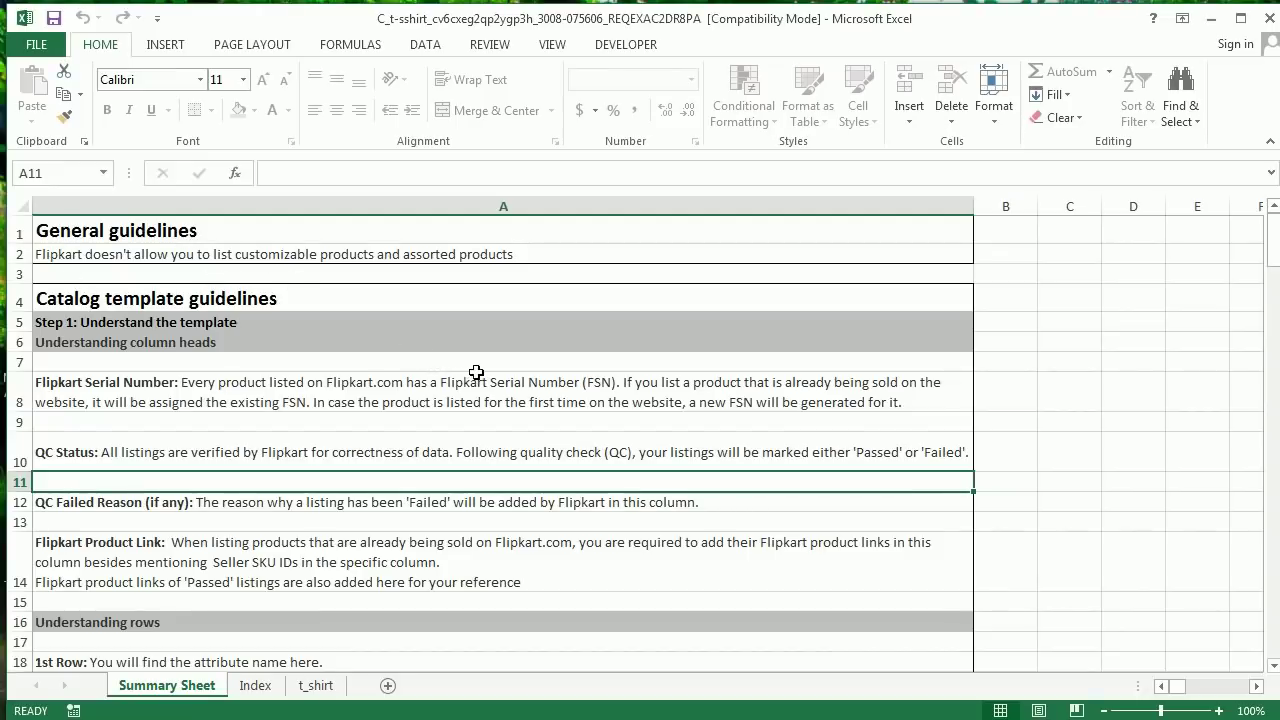
pyautogui.scroll(-1, 476, 364)
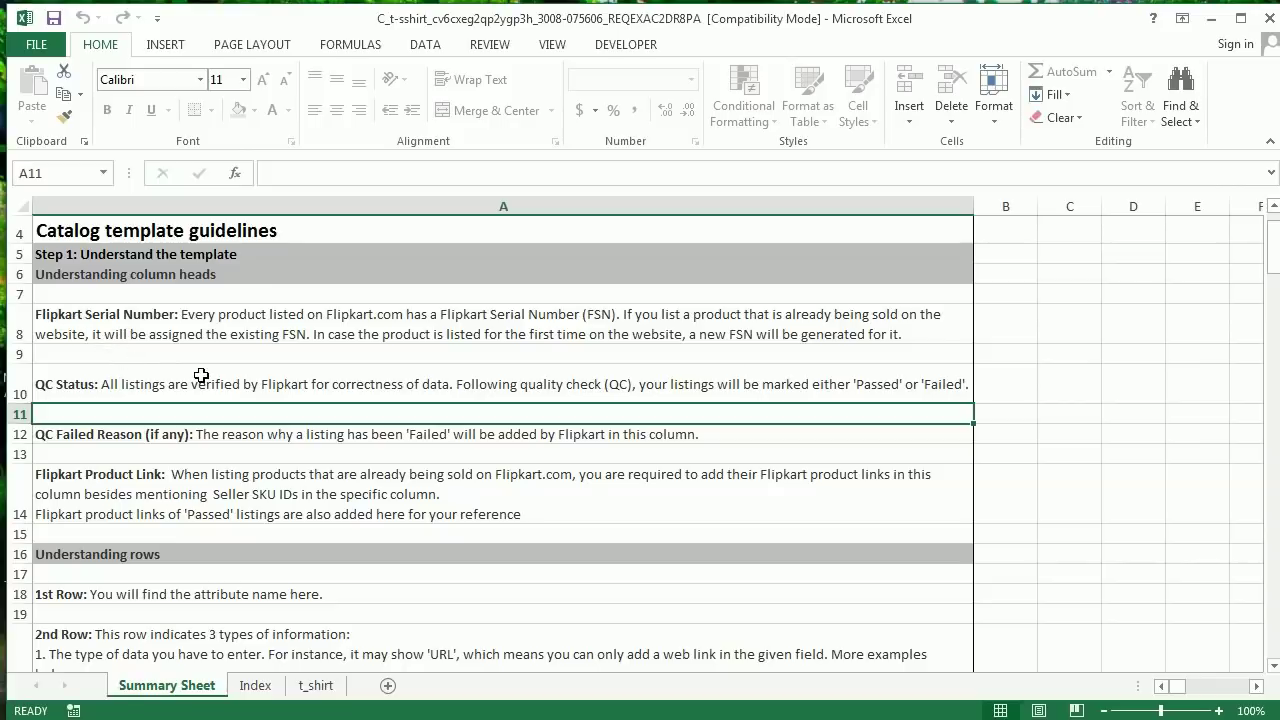
pyautogui.scroll(-2, 180, 440)
pyautogui.scroll(-1, 197, 471)
pyautogui.scroll(-1, 200, 472)
pyautogui.scroll(-1, 200, 460)
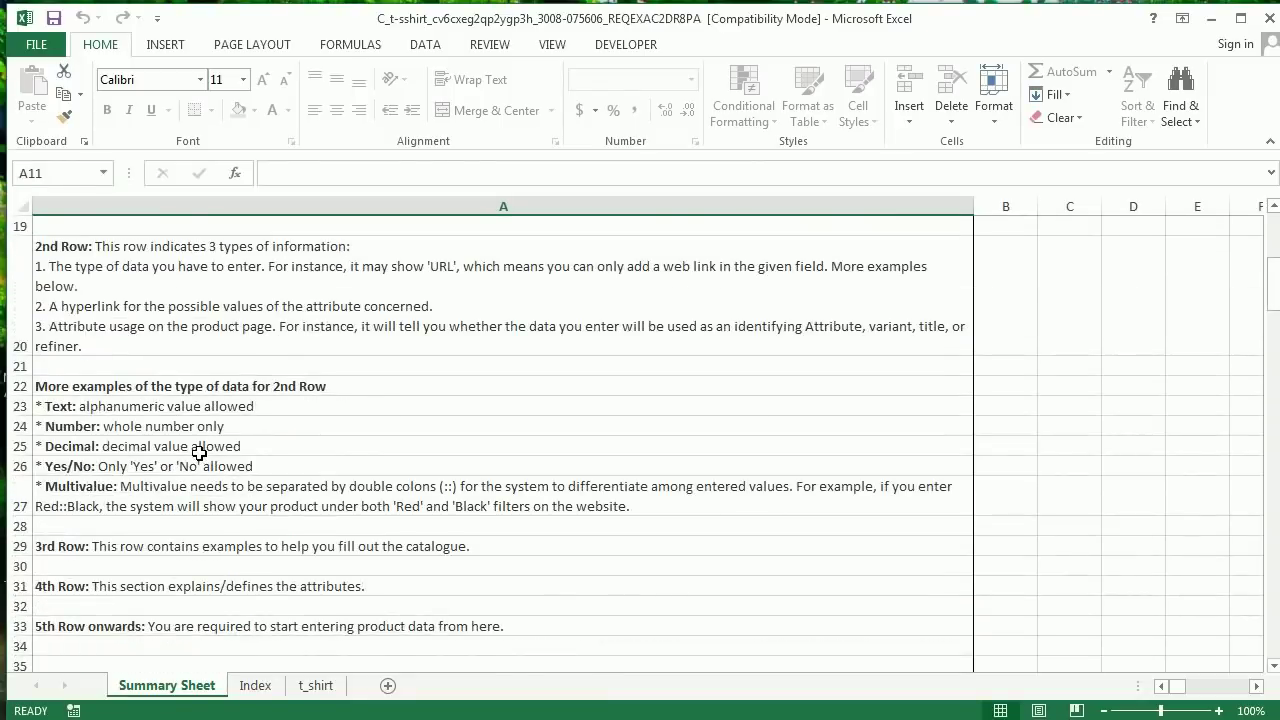
pyautogui.scroll(-1, 200, 452)
pyautogui.scroll(1, 200, 440)
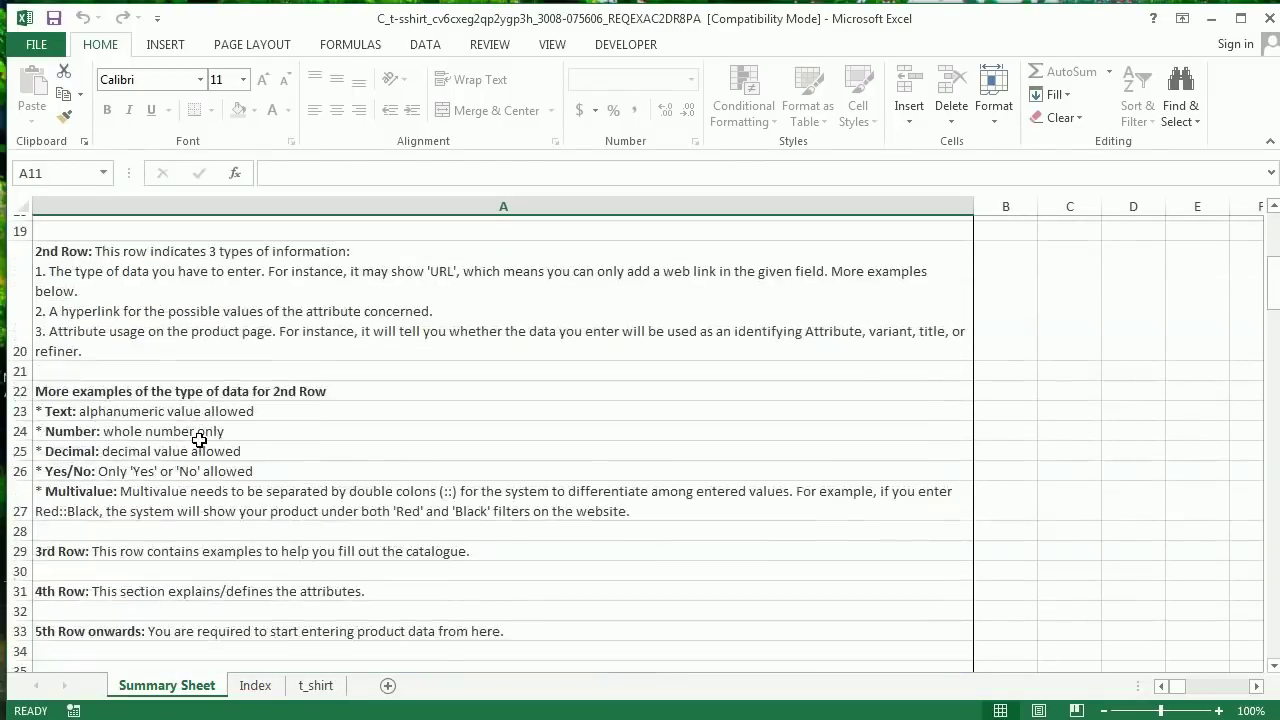
pyautogui.scroll(5, 197, 440)
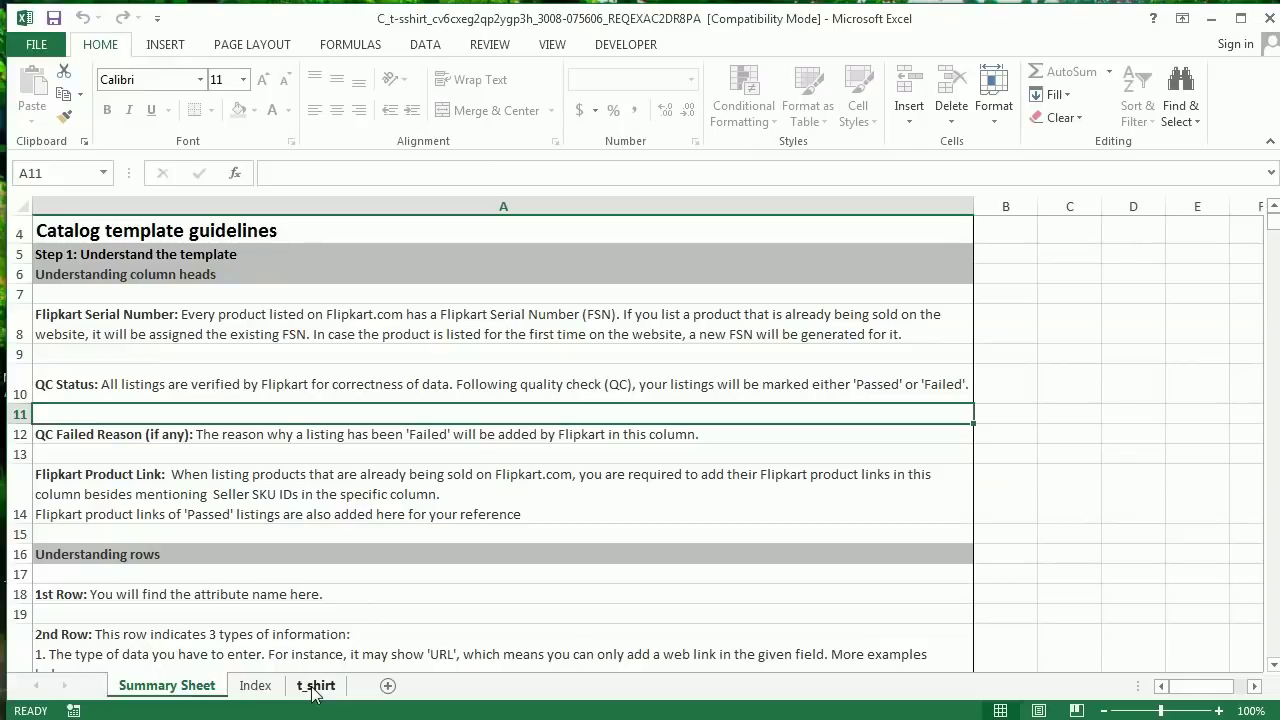
# Look over the t_shirt sheet's column headers such as Flipkart Product Link in D1, then return to the Summary Sheet
pyautogui.click(315, 688)
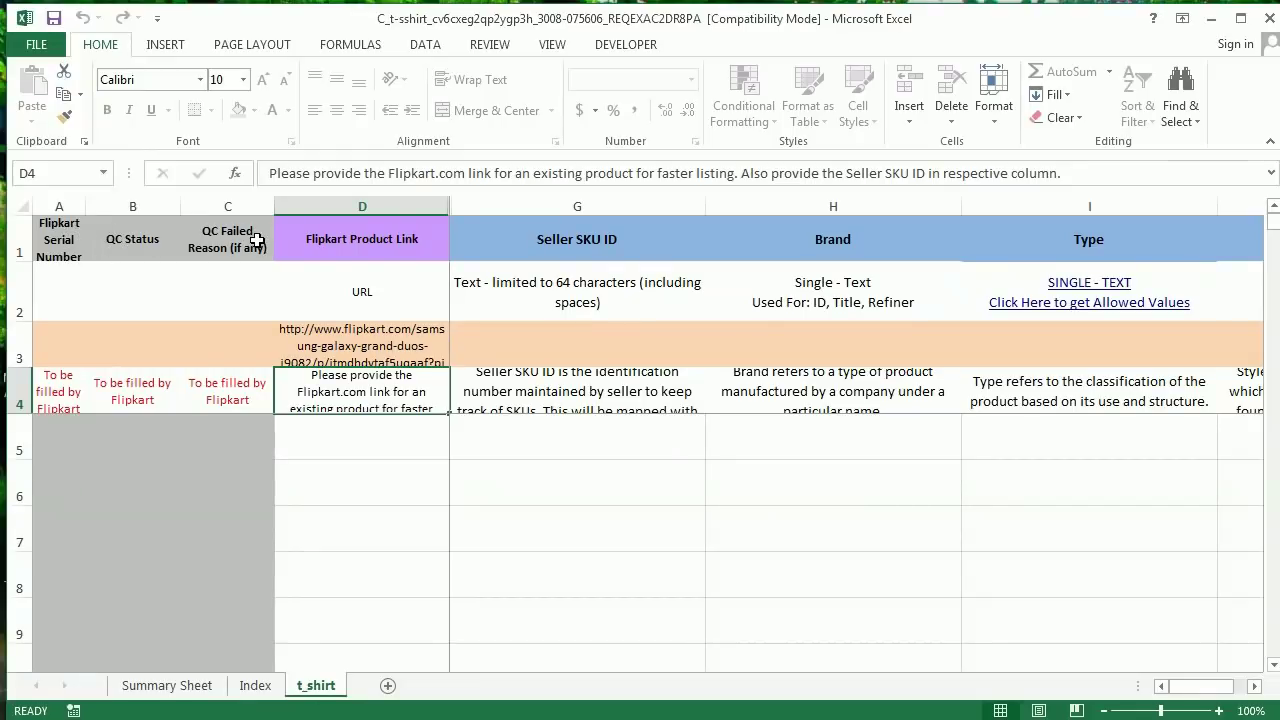
pyautogui.click(351, 246)
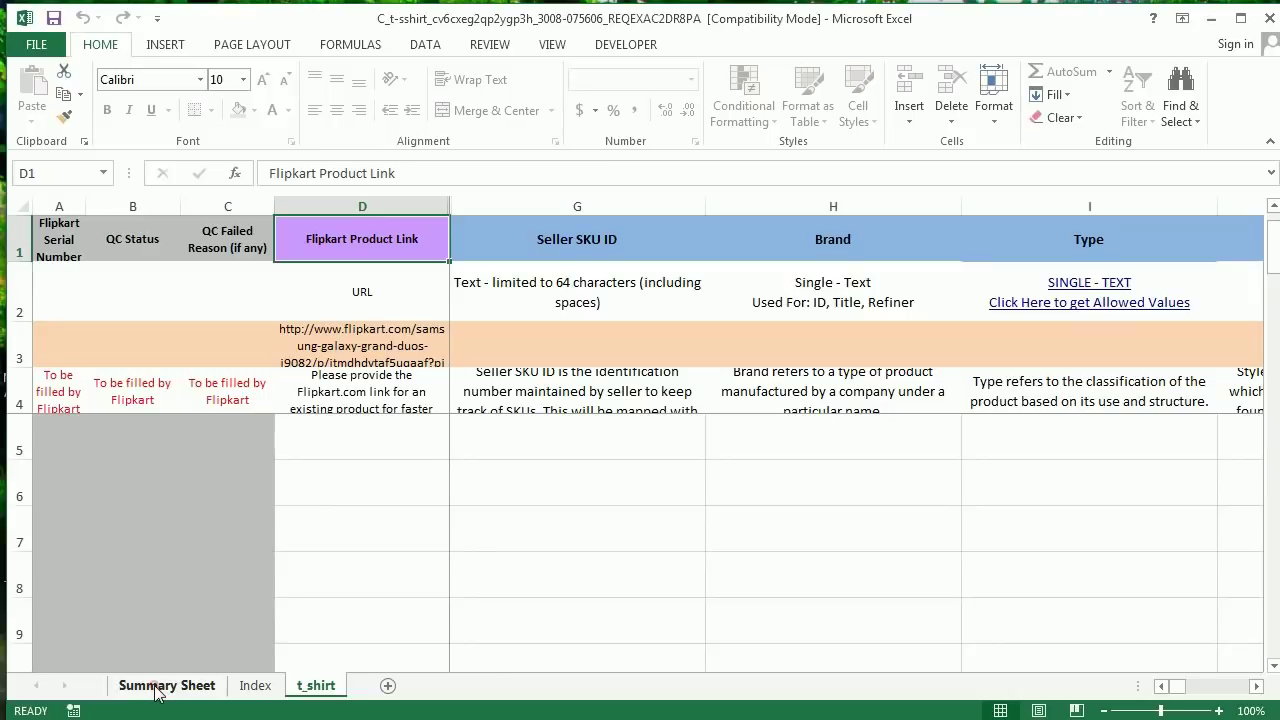
pyautogui.click(160, 686)
# Read the Summary Sheet's colour-code key, then move to the Index sheet of allowed values
pyautogui.scroll(-9, 786, 517)
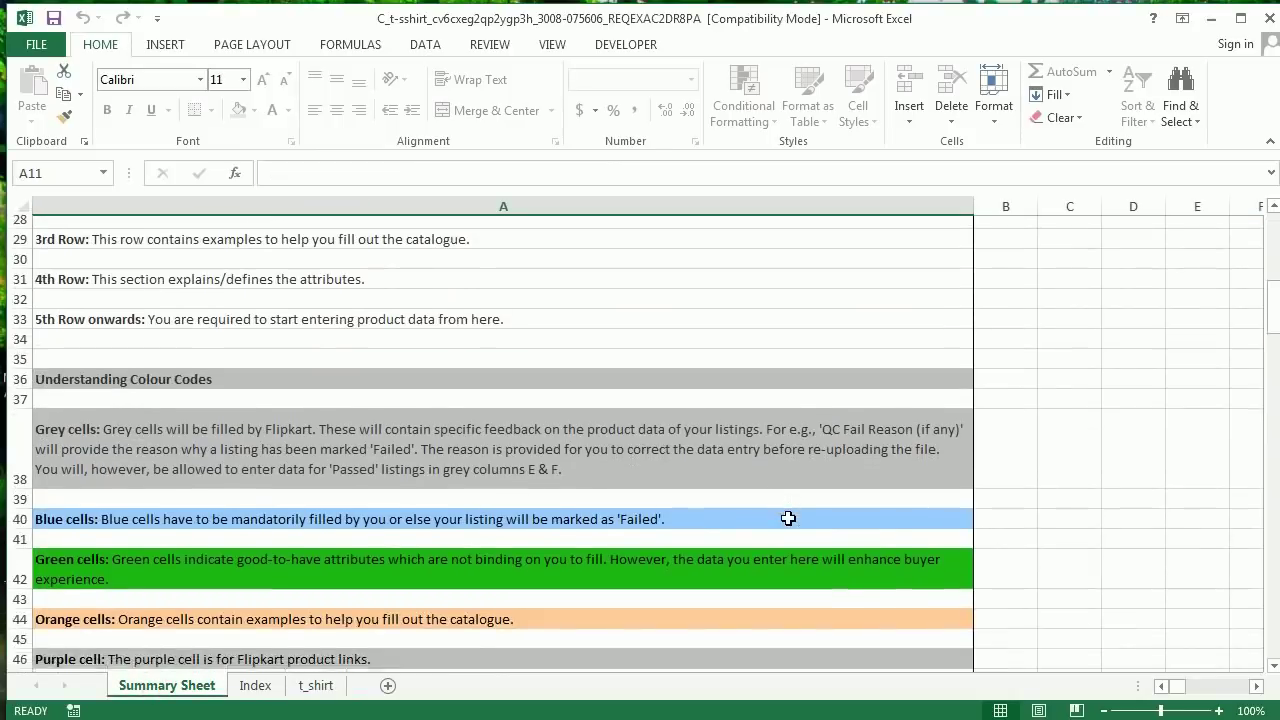
pyautogui.scroll(-1, 786, 517)
pyautogui.scroll(-1, 788, 518)
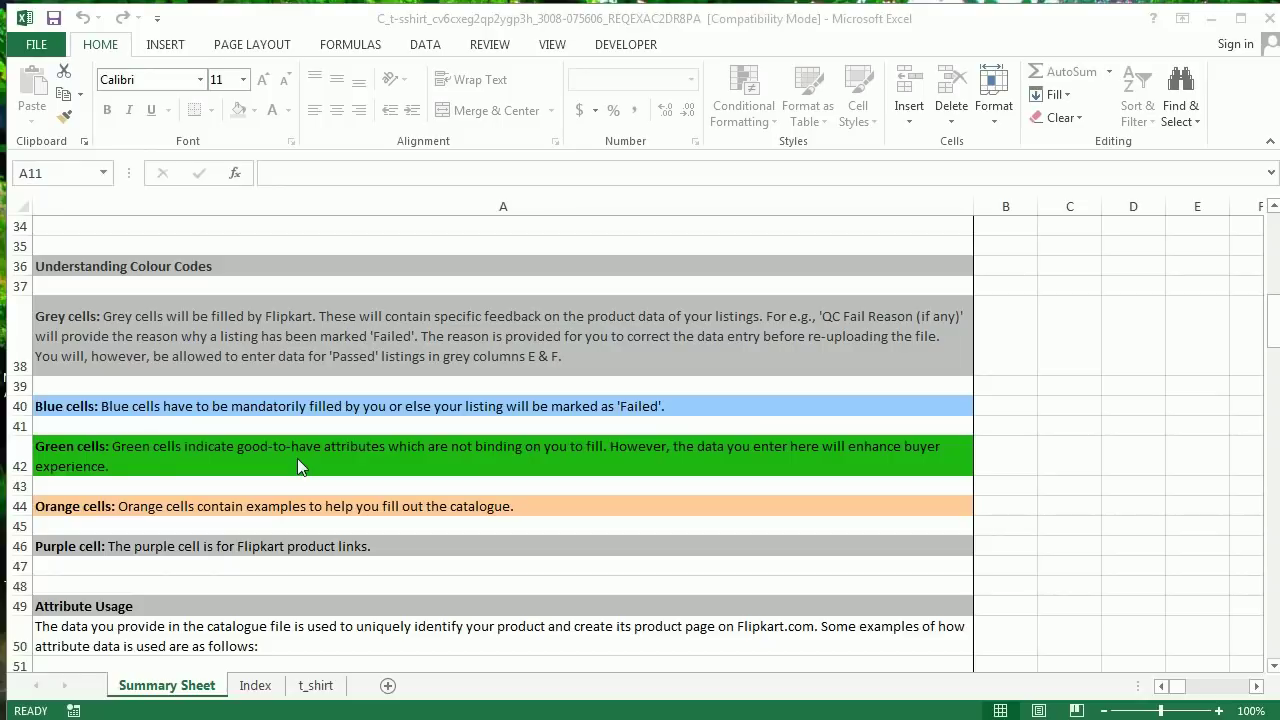
pyautogui.hotkey('ctrl', 'pagedown')
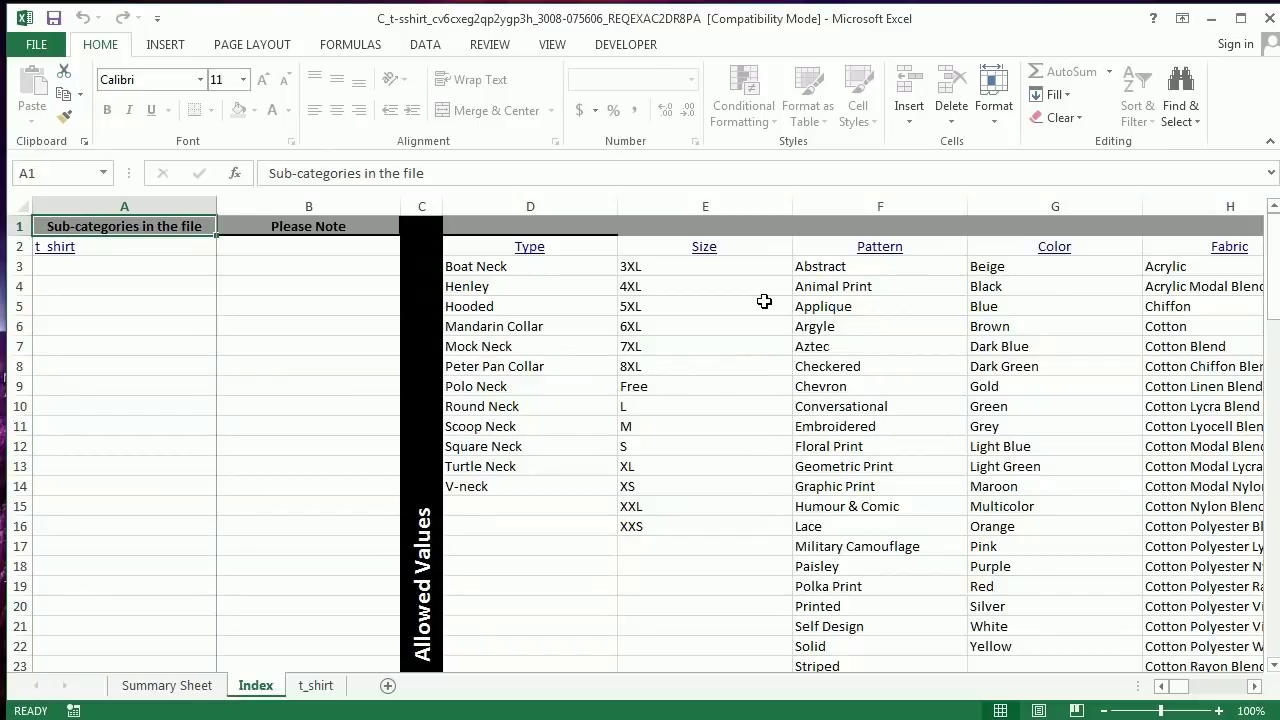
# Return to the t_shirt sheet and select G5 to enter the BLUETSHIRT001 and REDTSHIRT001 SKU IDs
pyautogui.click(315, 685)
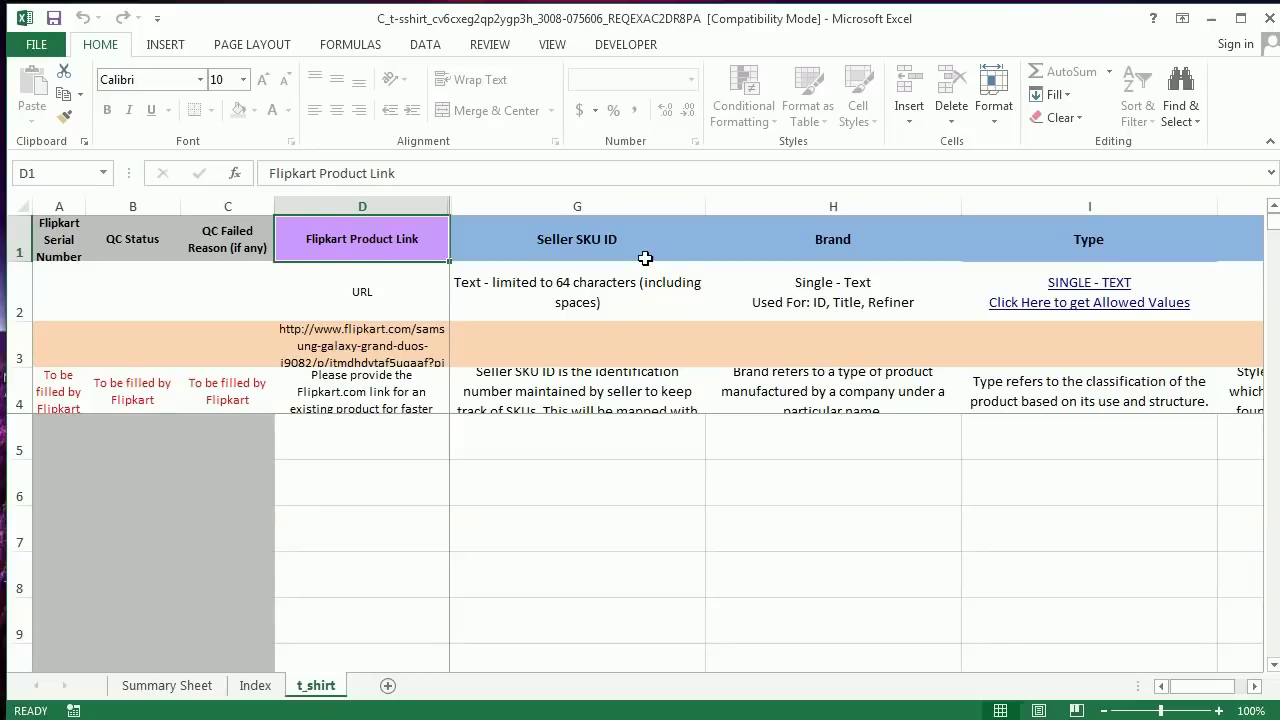
pyautogui.click(649, 438)
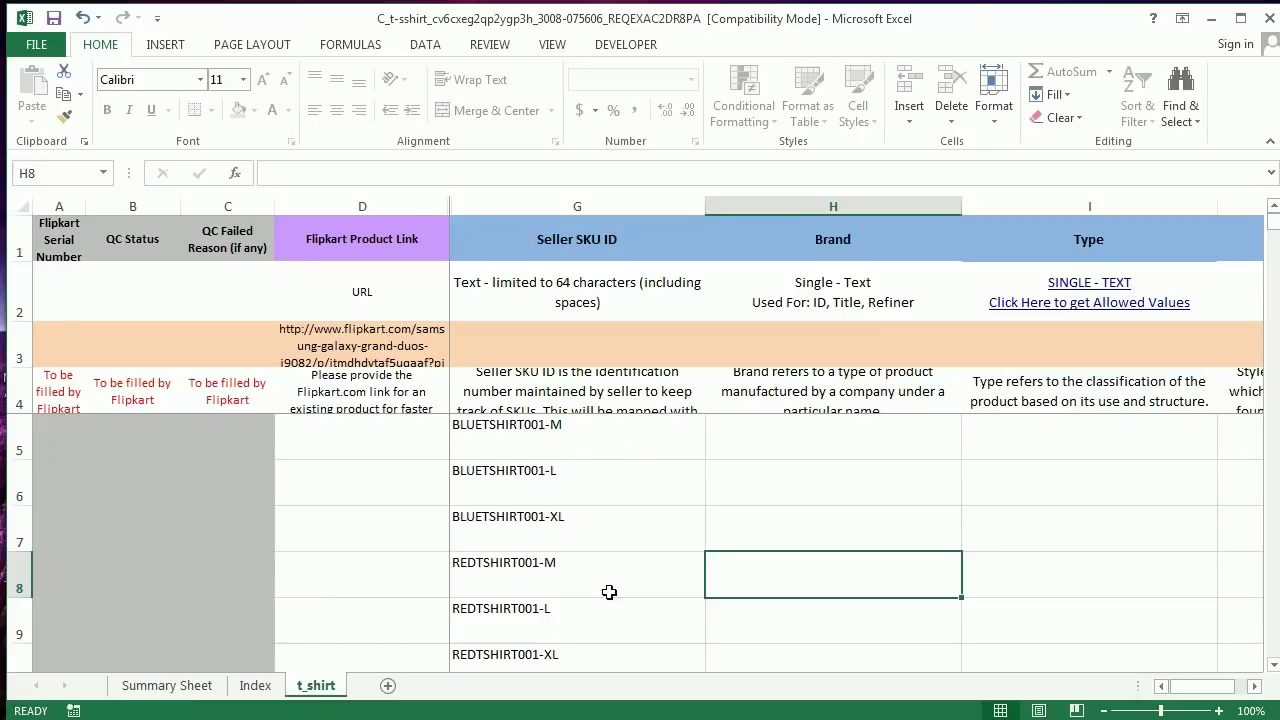
# Fill brand ABC into H5:H10 for all six SKU rows
pyautogui.click(867, 432)
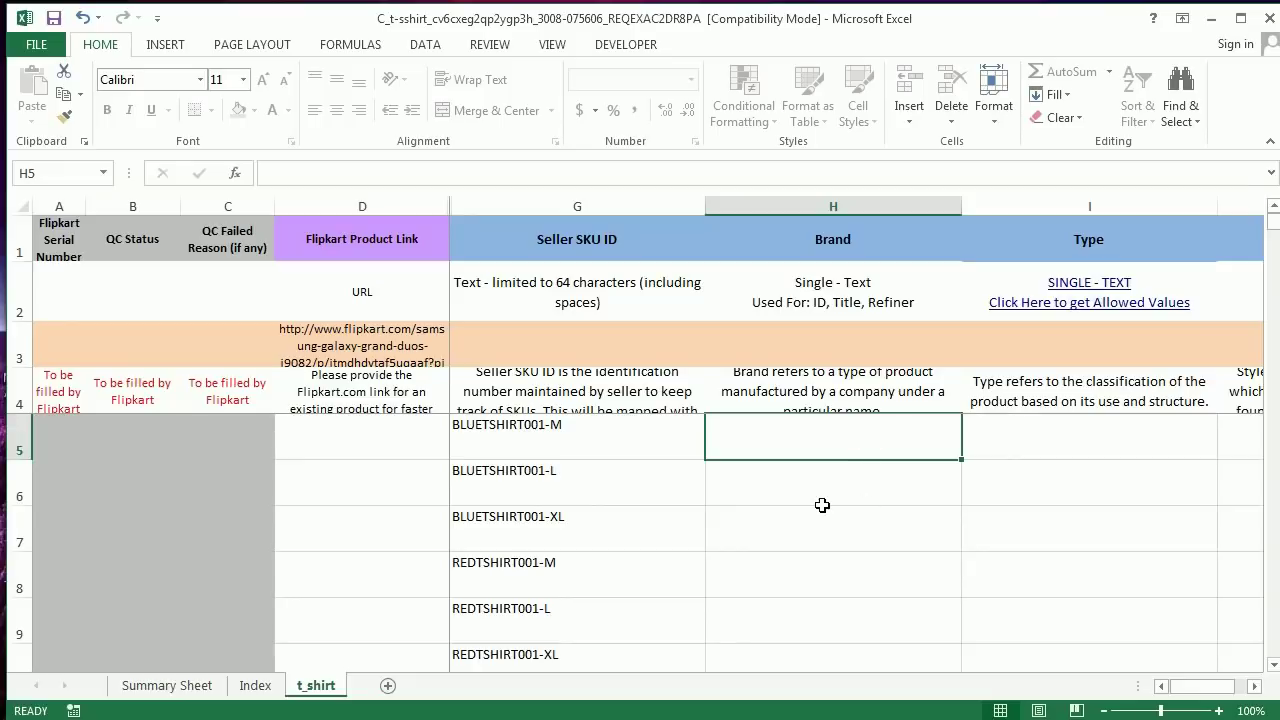
pyautogui.write('ABC ABC ABC ABC ABC ABC')
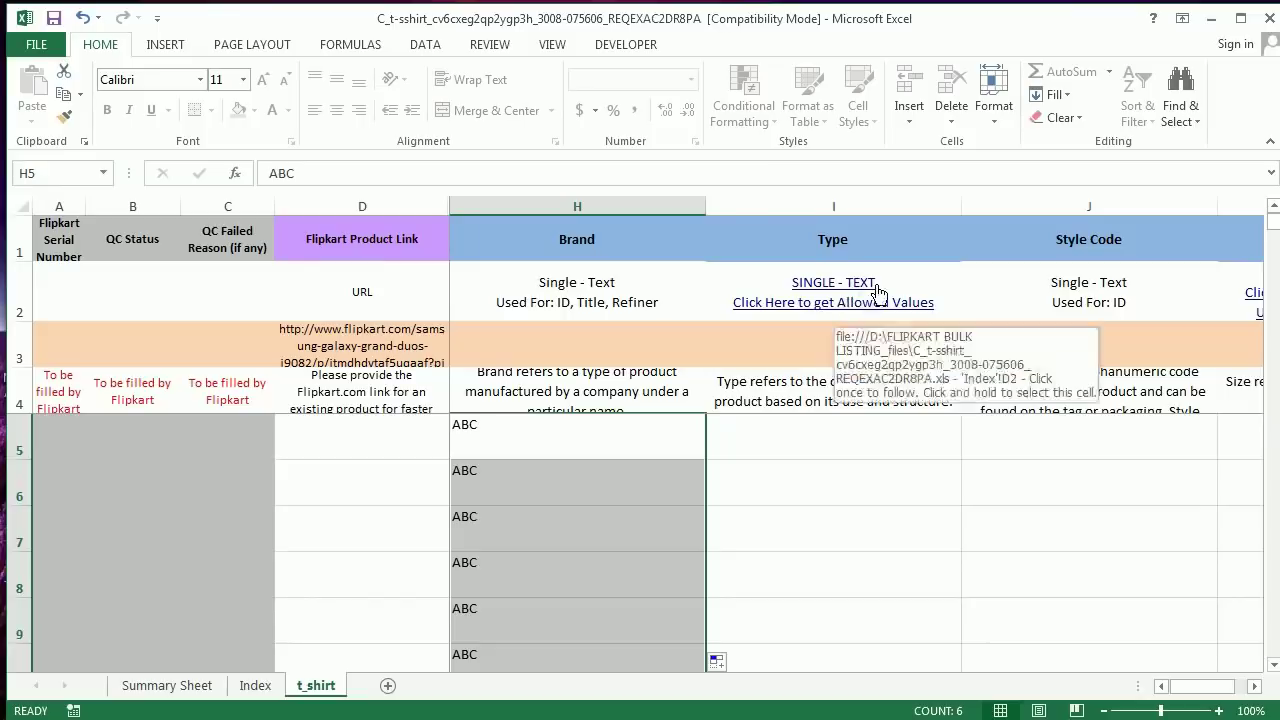
# Copy Polo Neck from the Index sheet's allowed Type values and return to the t_shirt sheet
pyautogui.click(858, 302)
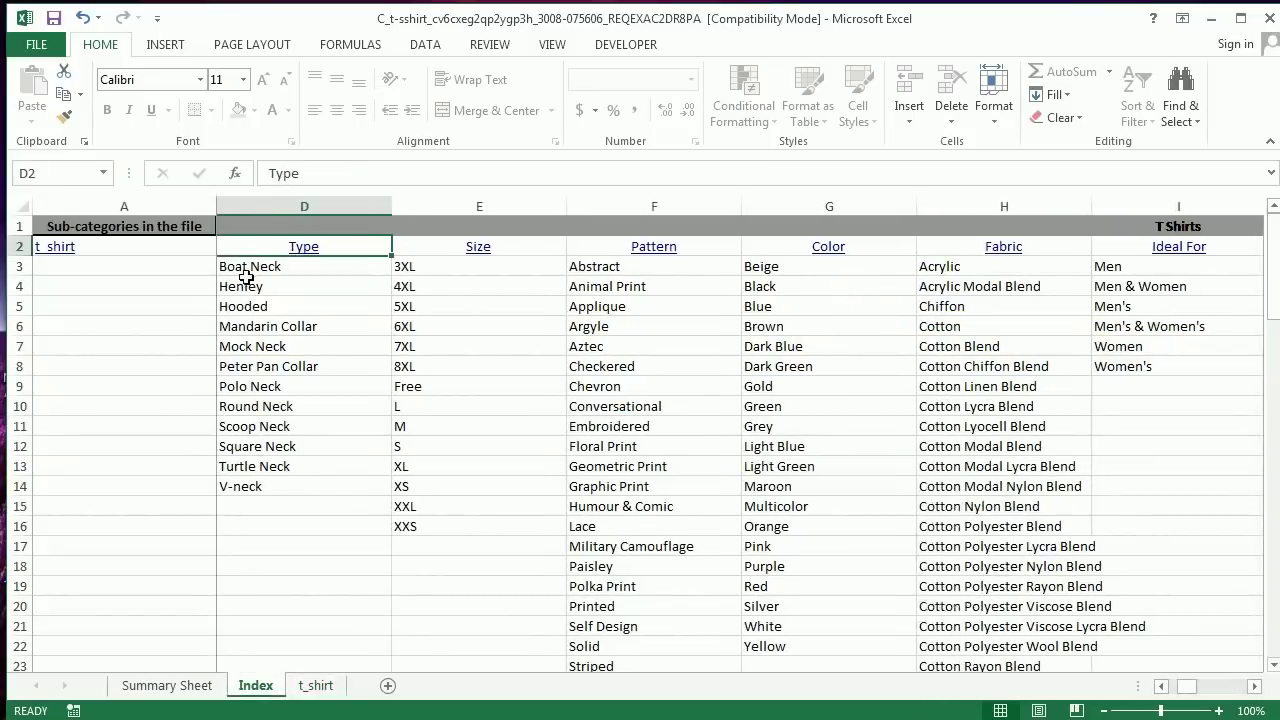
pyautogui.moveTo(359, 268); pyautogui.dragTo(355, 486)
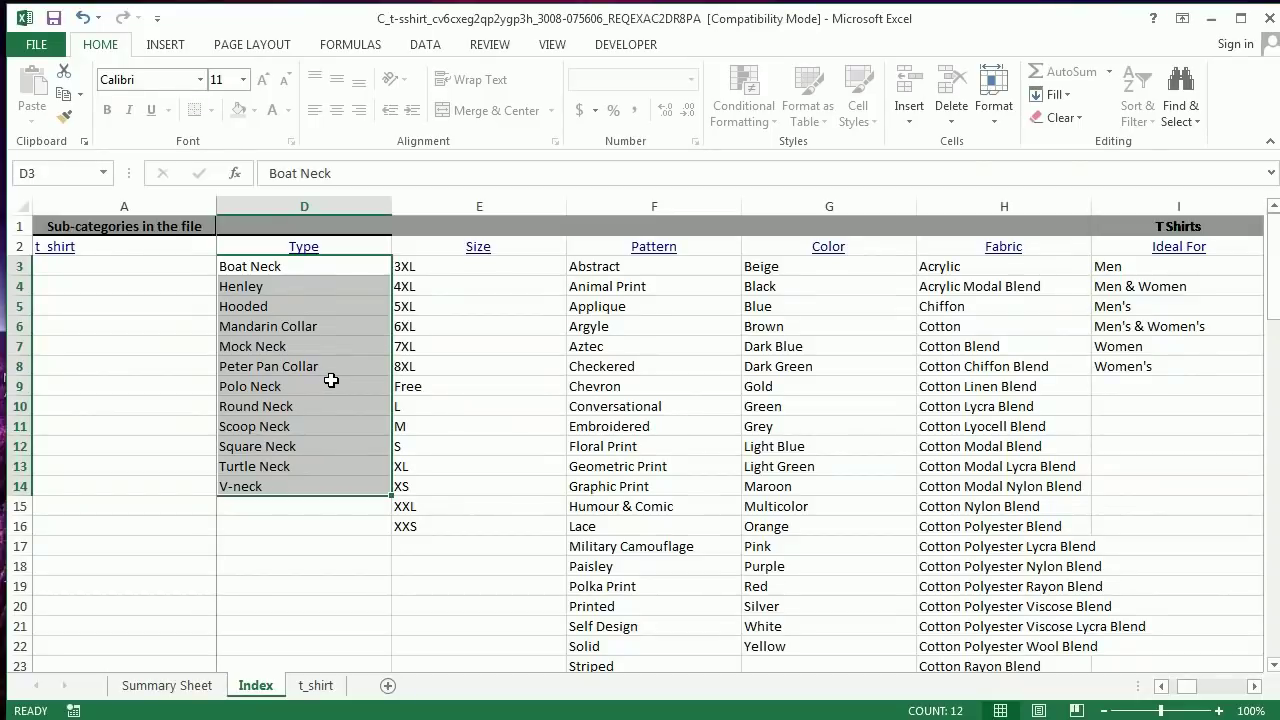
pyautogui.click(331, 390)
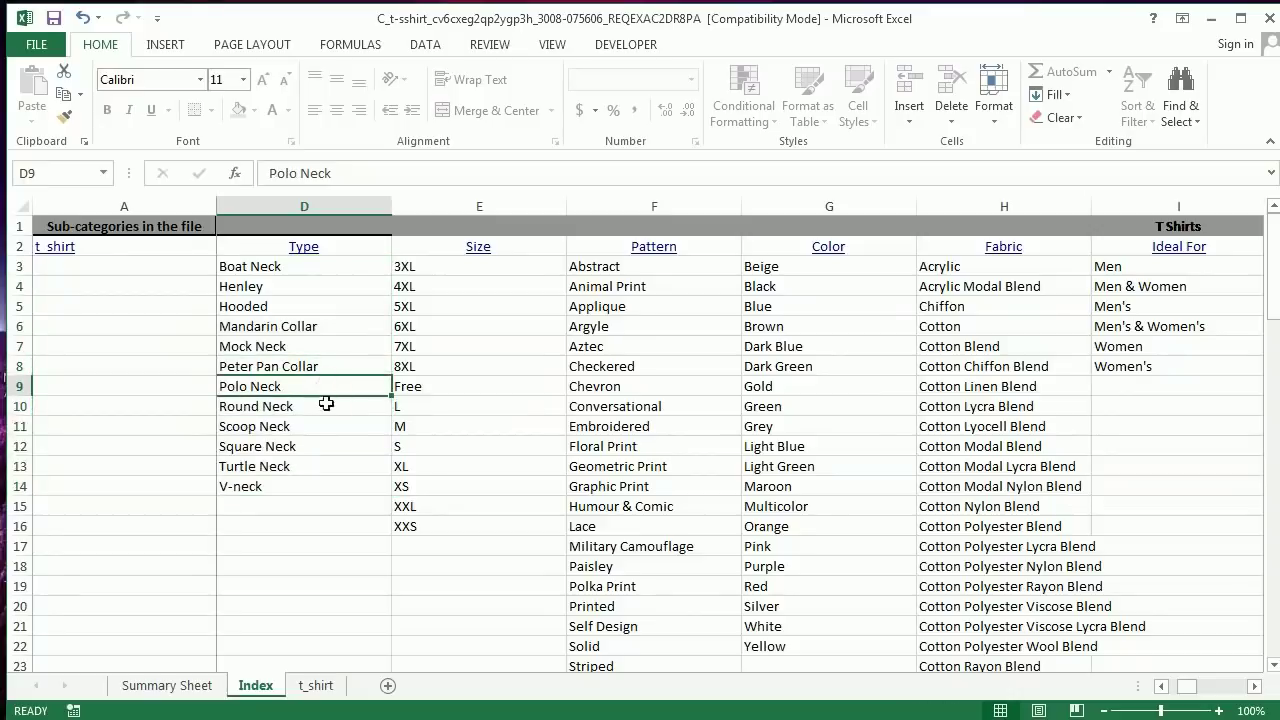
pyautogui.hotkey('ctrl', 'c')
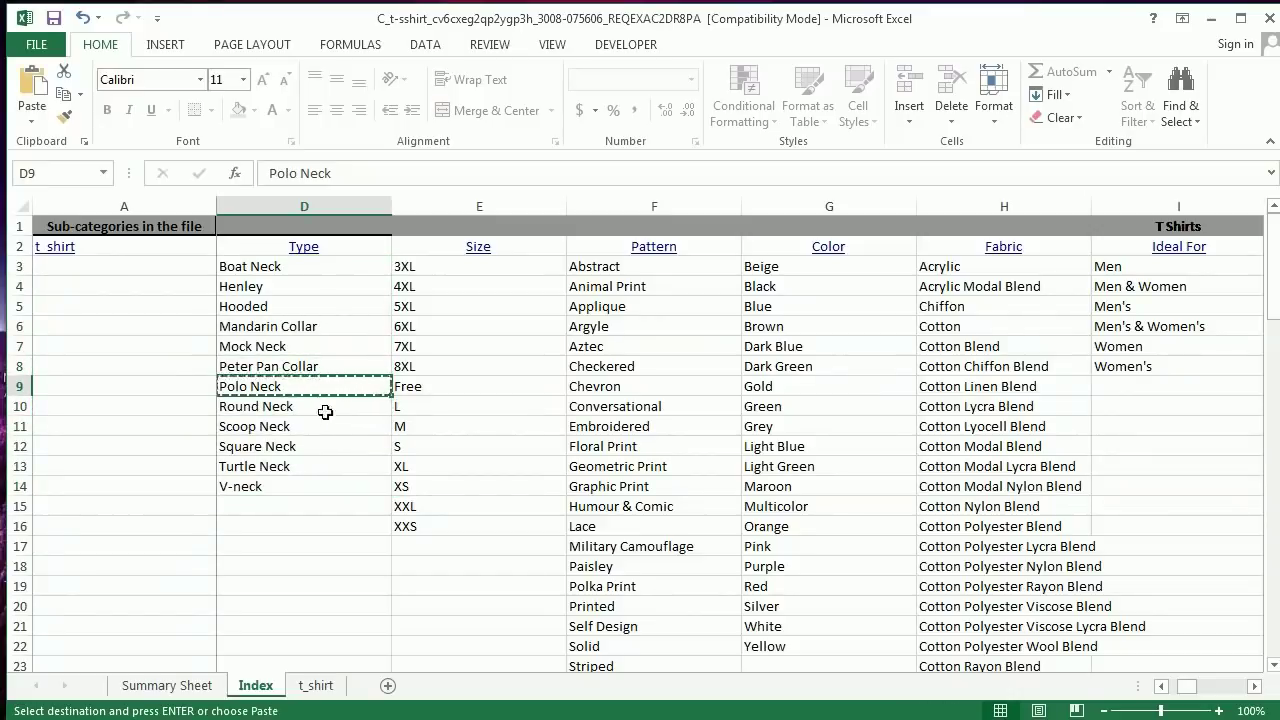
pyautogui.click(318, 686)
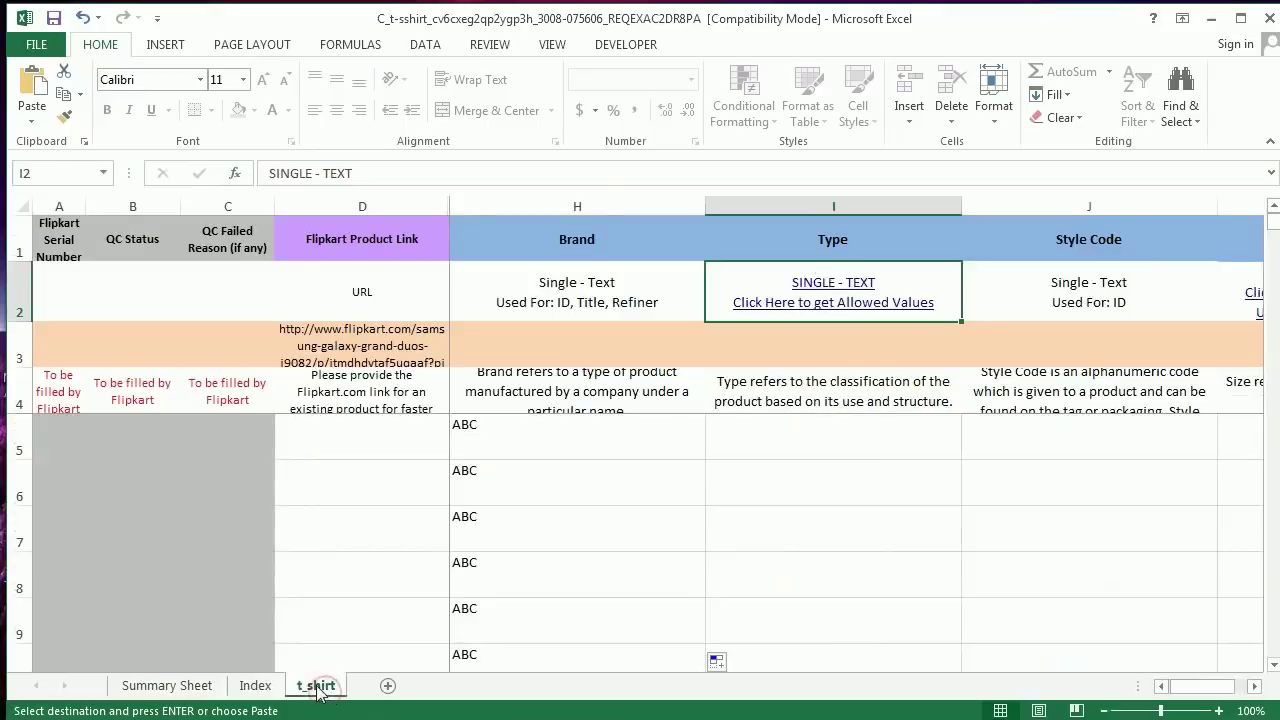
# Put Polo Neck in I5 and I6 and fill it down the Type column for all six SKUs
pyautogui.click(889, 442)
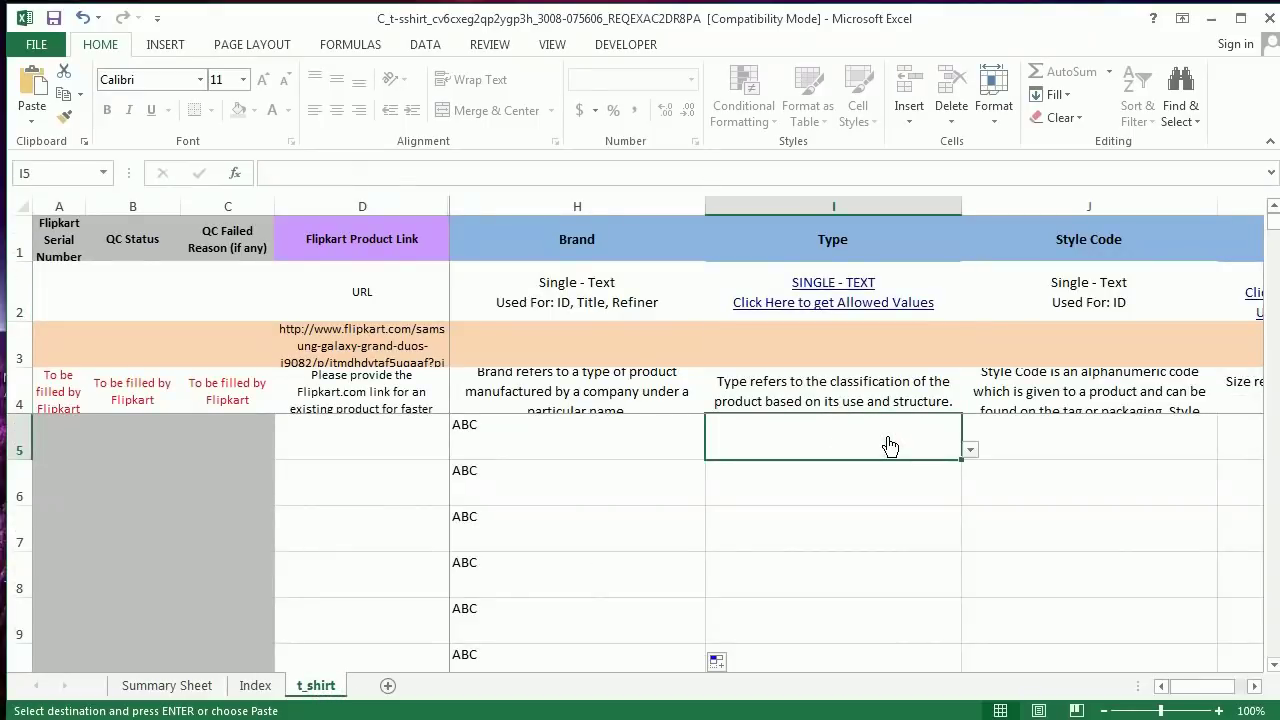
pyautogui.click(970, 451)
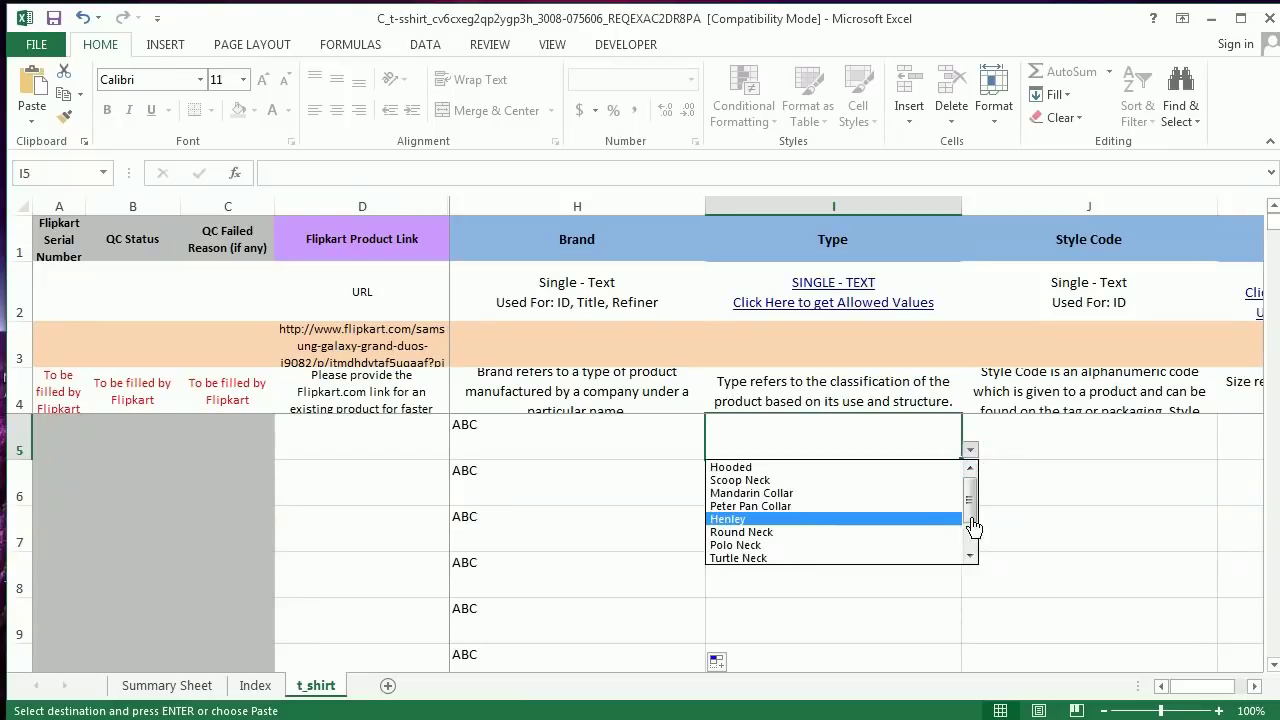
pyautogui.moveTo(971, 510); pyautogui.dragTo(975, 557)
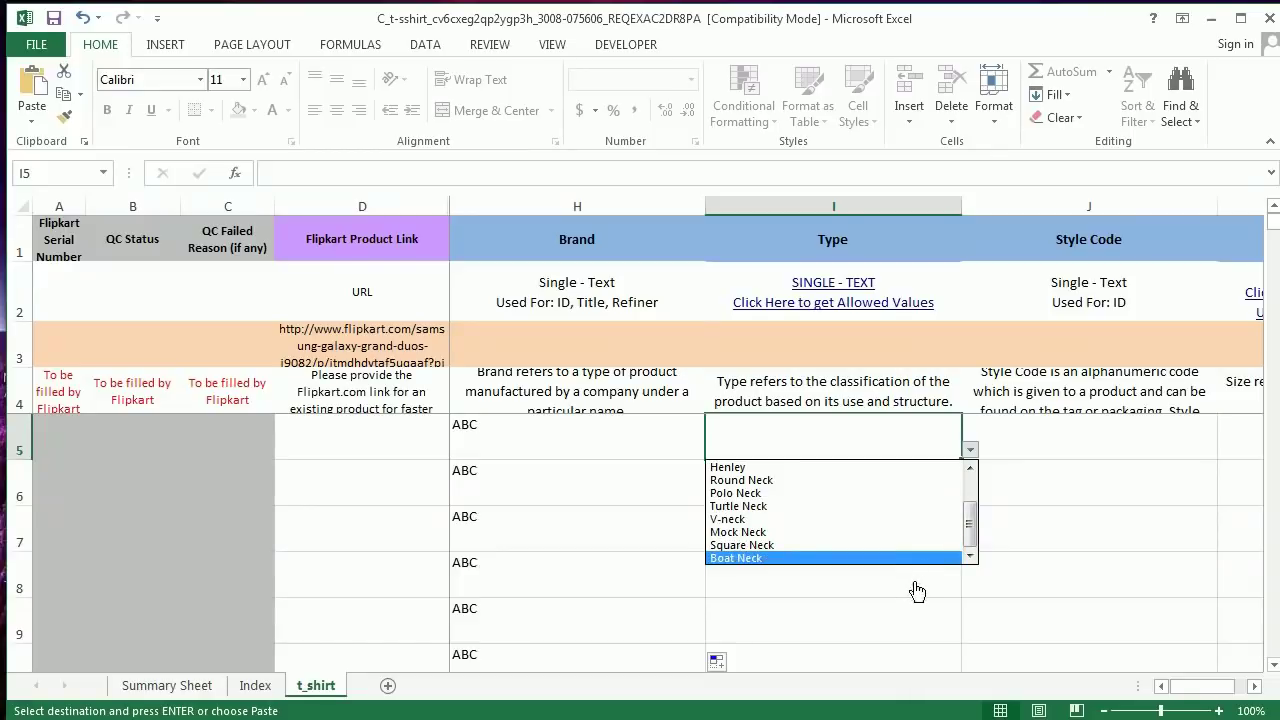
pyautogui.press('Escape')
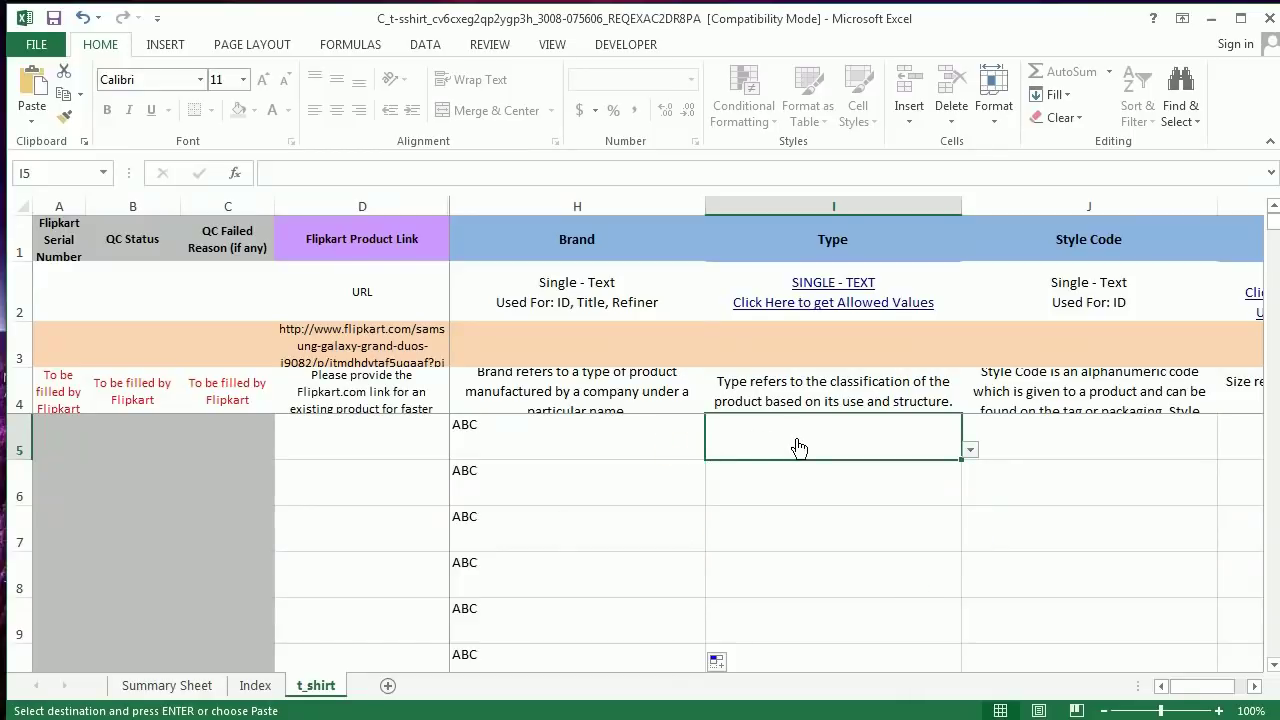
pyautogui.hotkey('ctrl', 'v')
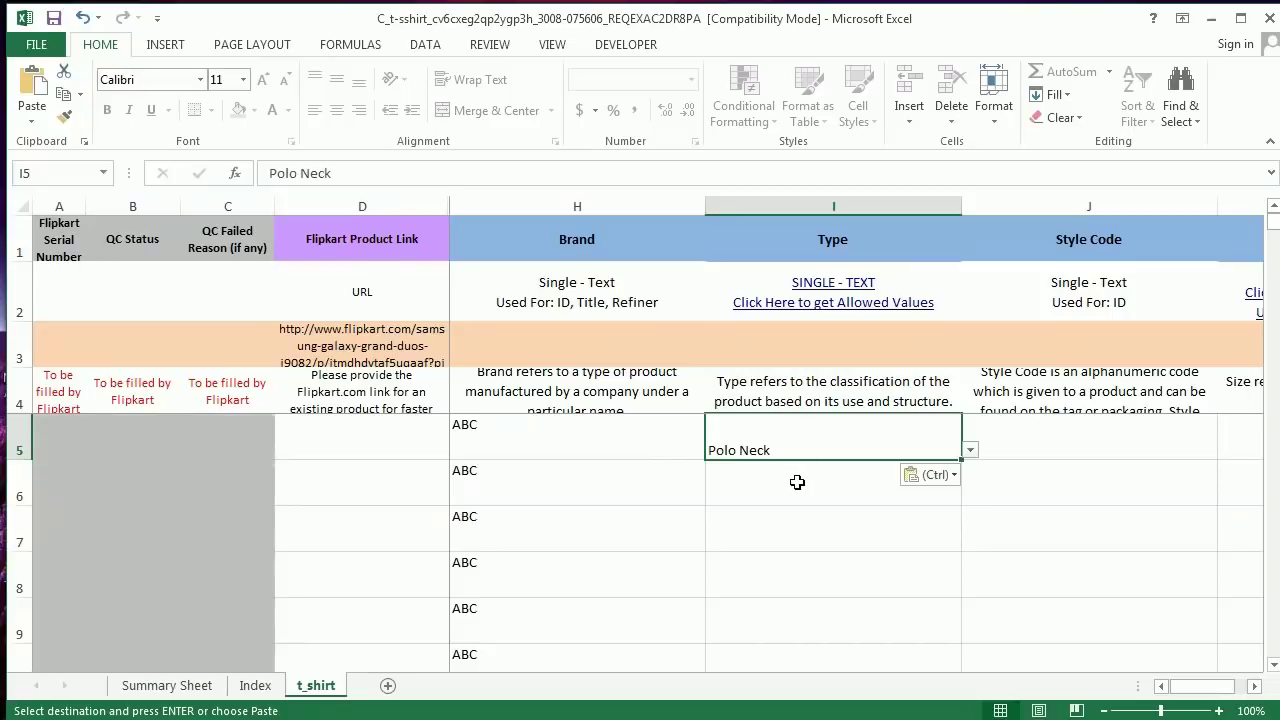
pyautogui.click(880, 490)
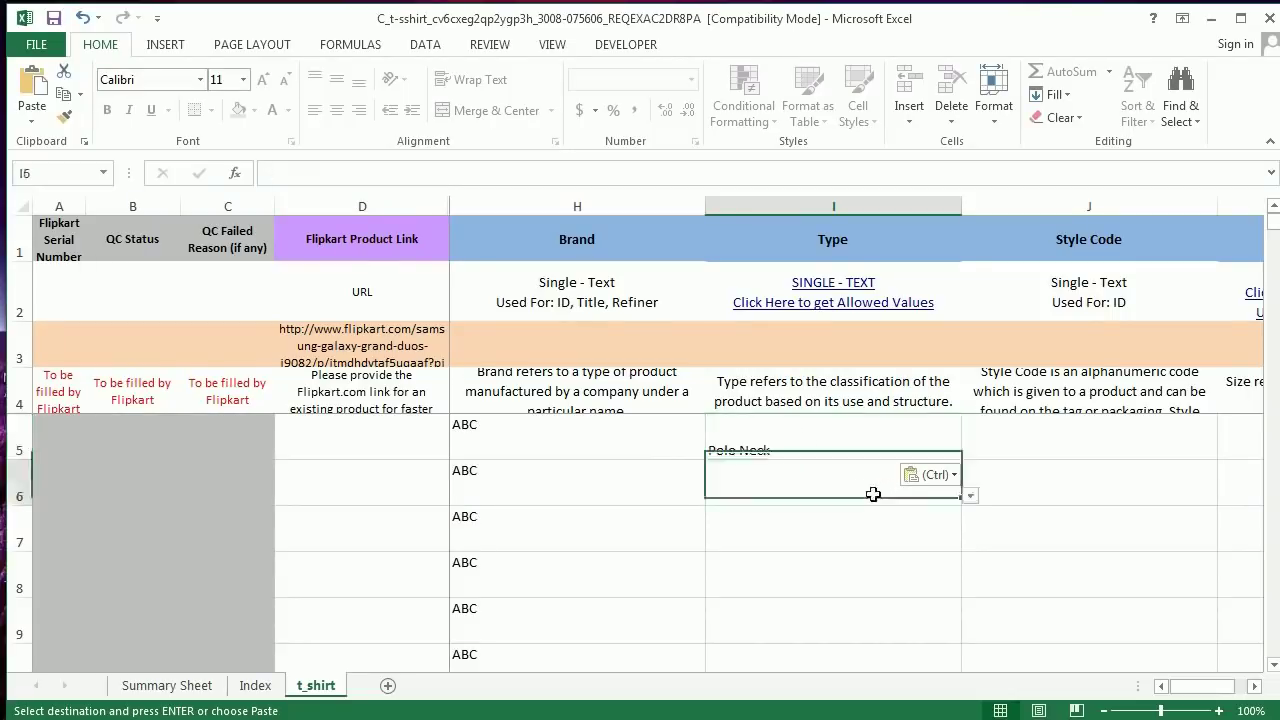
pyautogui.click(970, 497)
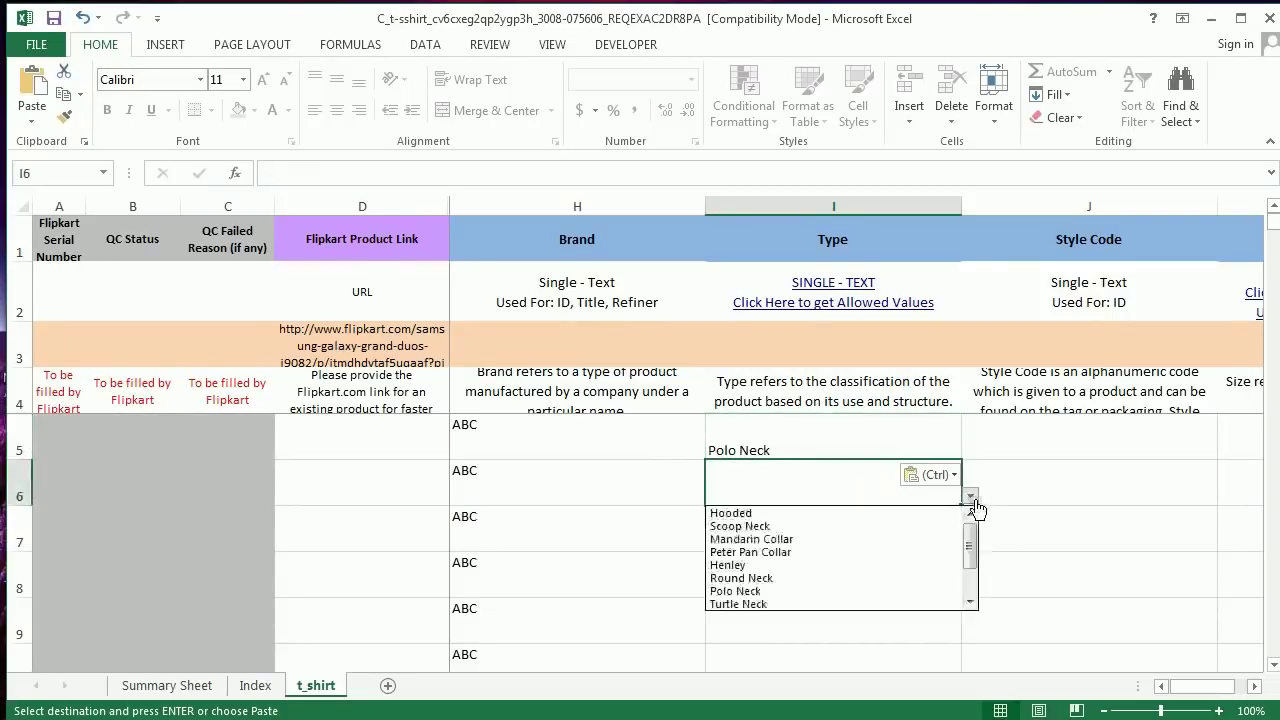
pyautogui.click(919, 577)
pyautogui.moveTo(849, 449); pyautogui.dragTo(928, 489)
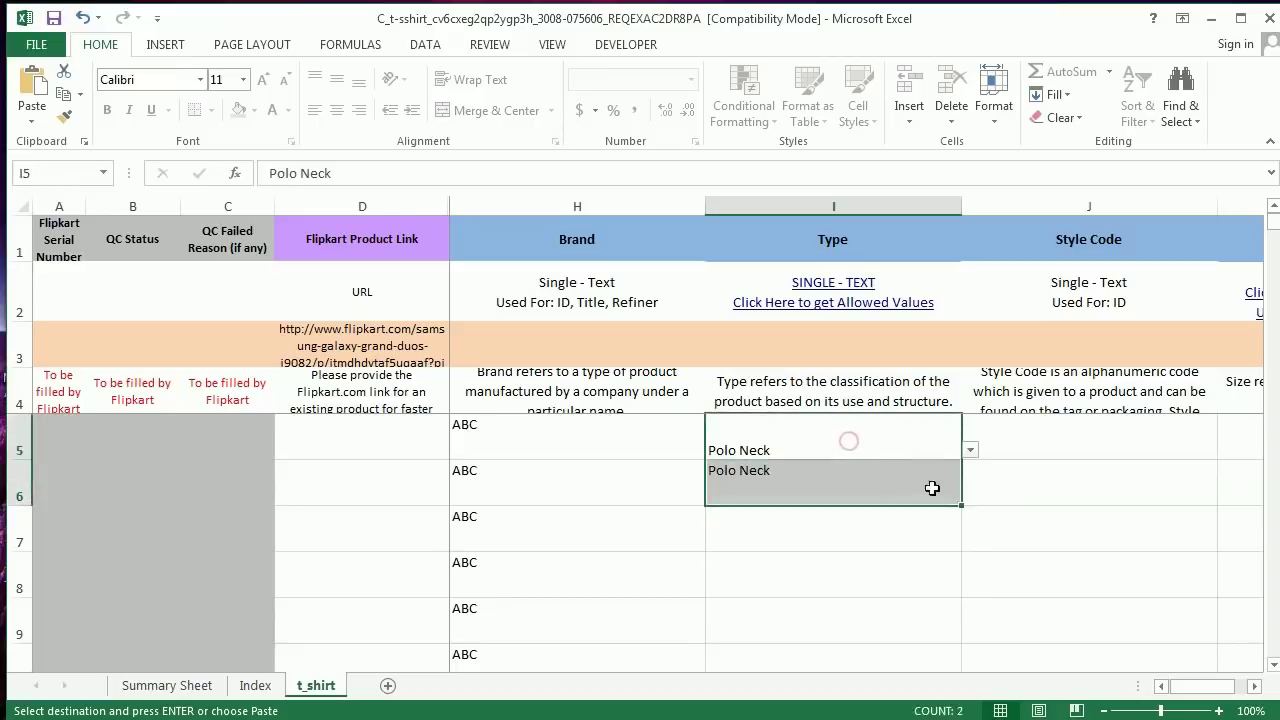
pyautogui.doubleClick(964, 506)
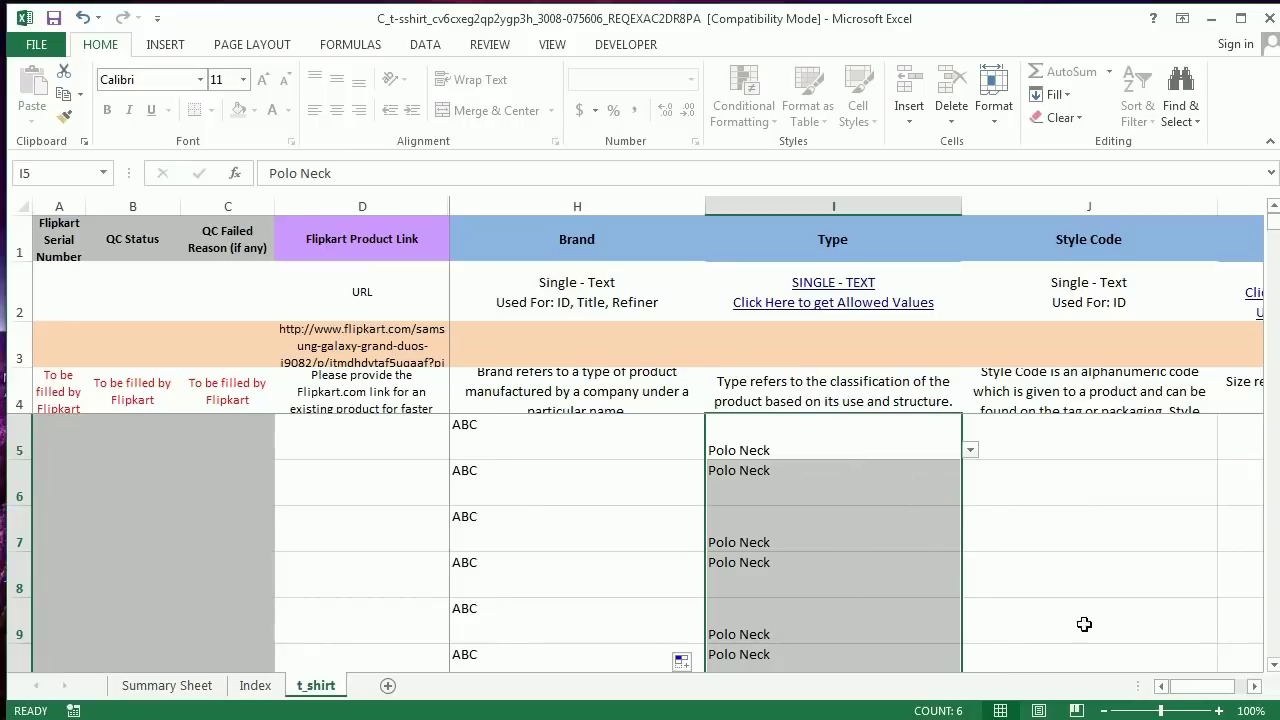
# Scroll across the Style Code, Size and Pattern columns, then switch to the blank Book1 workbook
pyautogui.click(1254, 686)
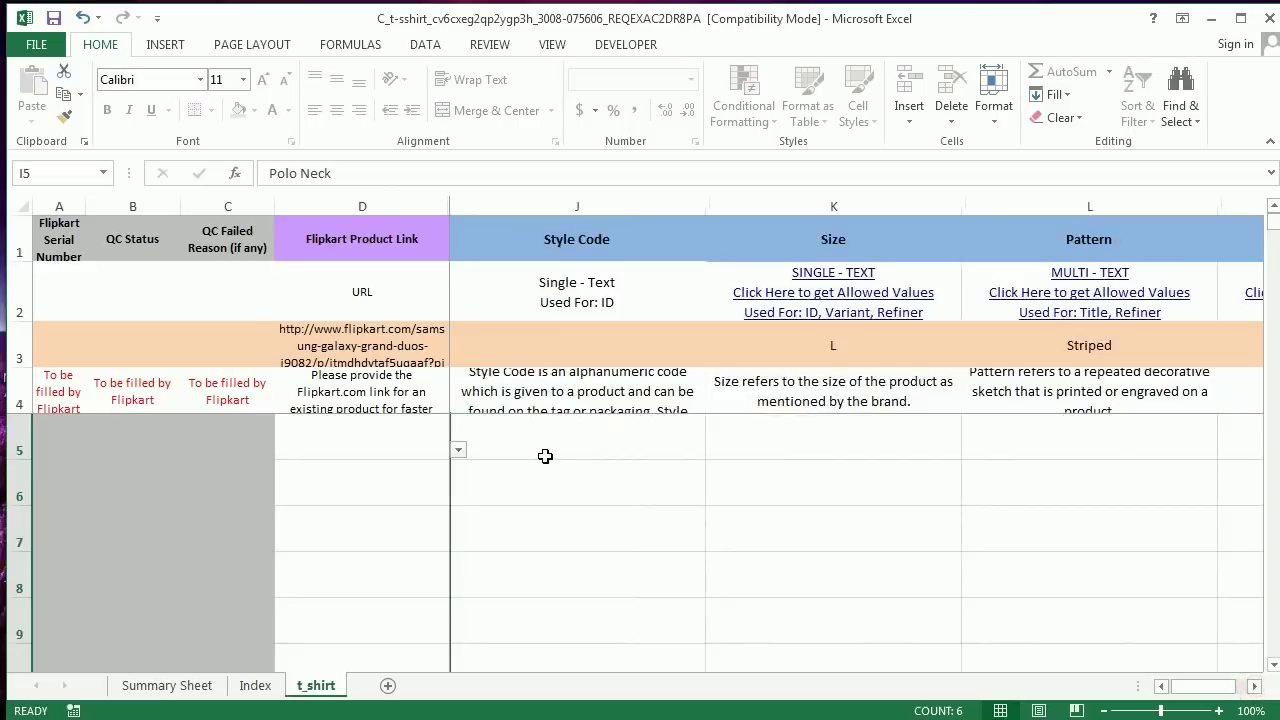
pyautogui.click(604, 430)
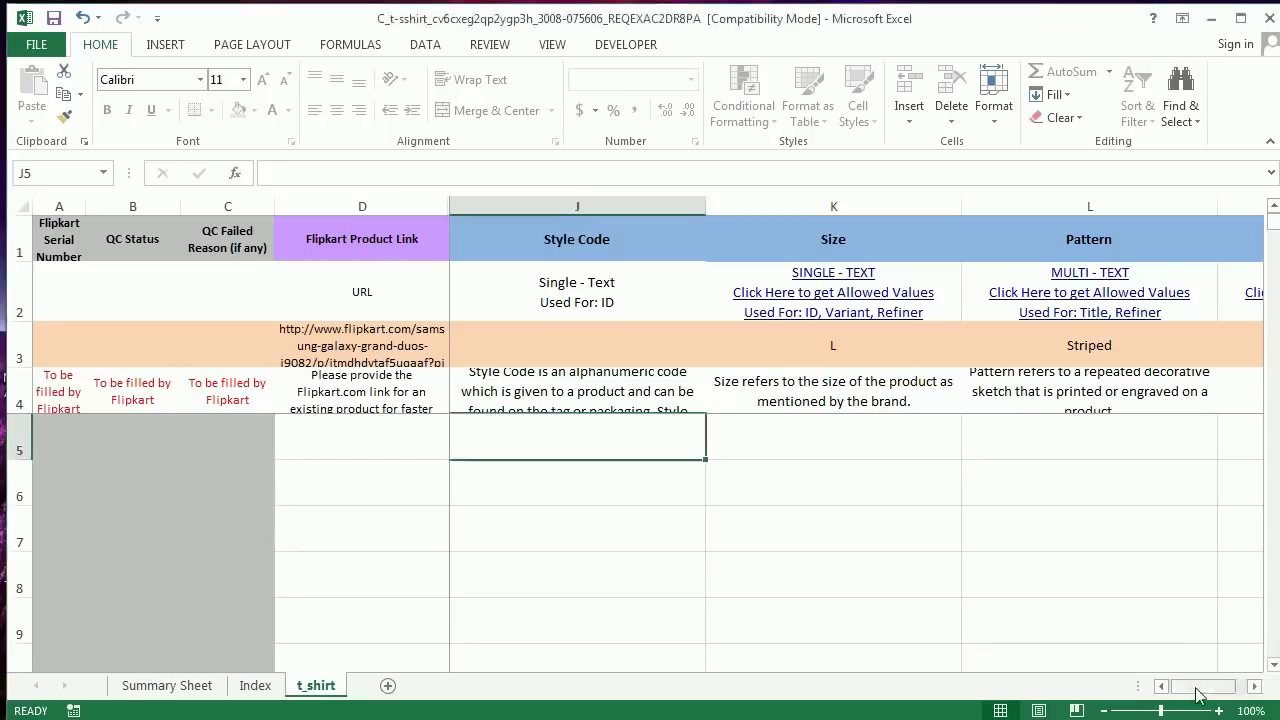
pyautogui.moveTo(1175, 690); pyautogui.dragTo(1163, 690)
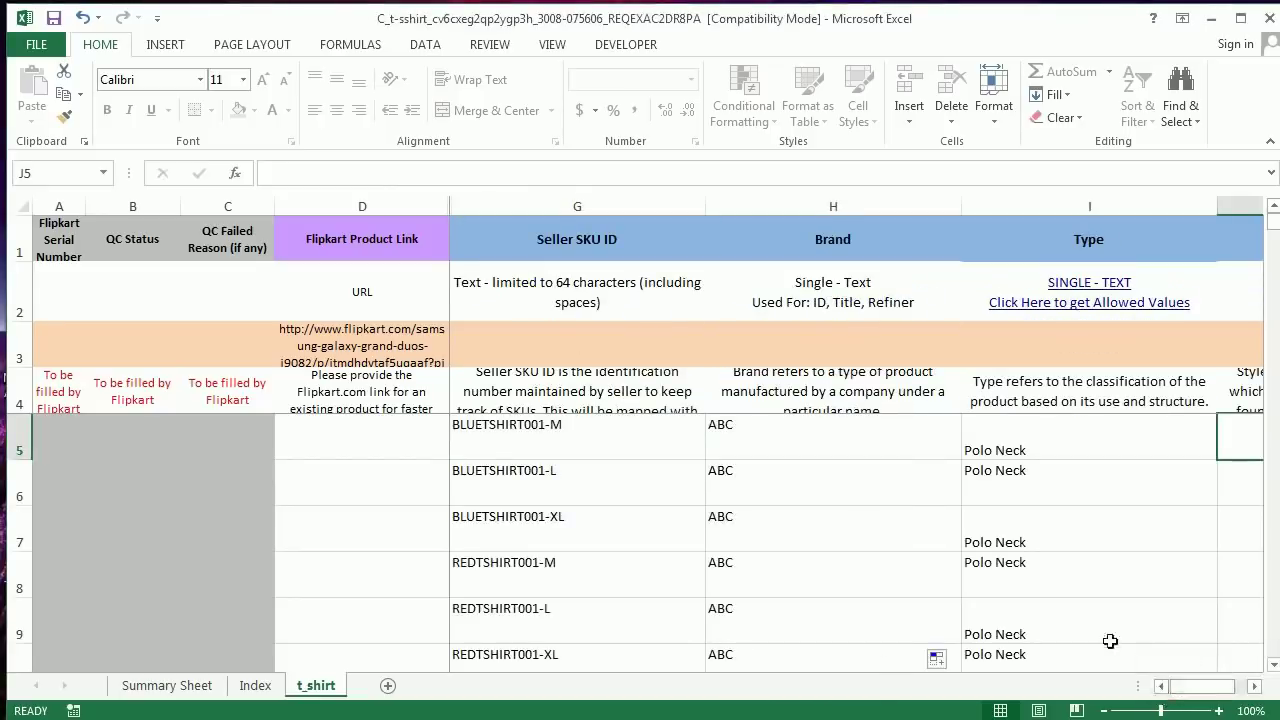
pyautogui.click(1254, 687)
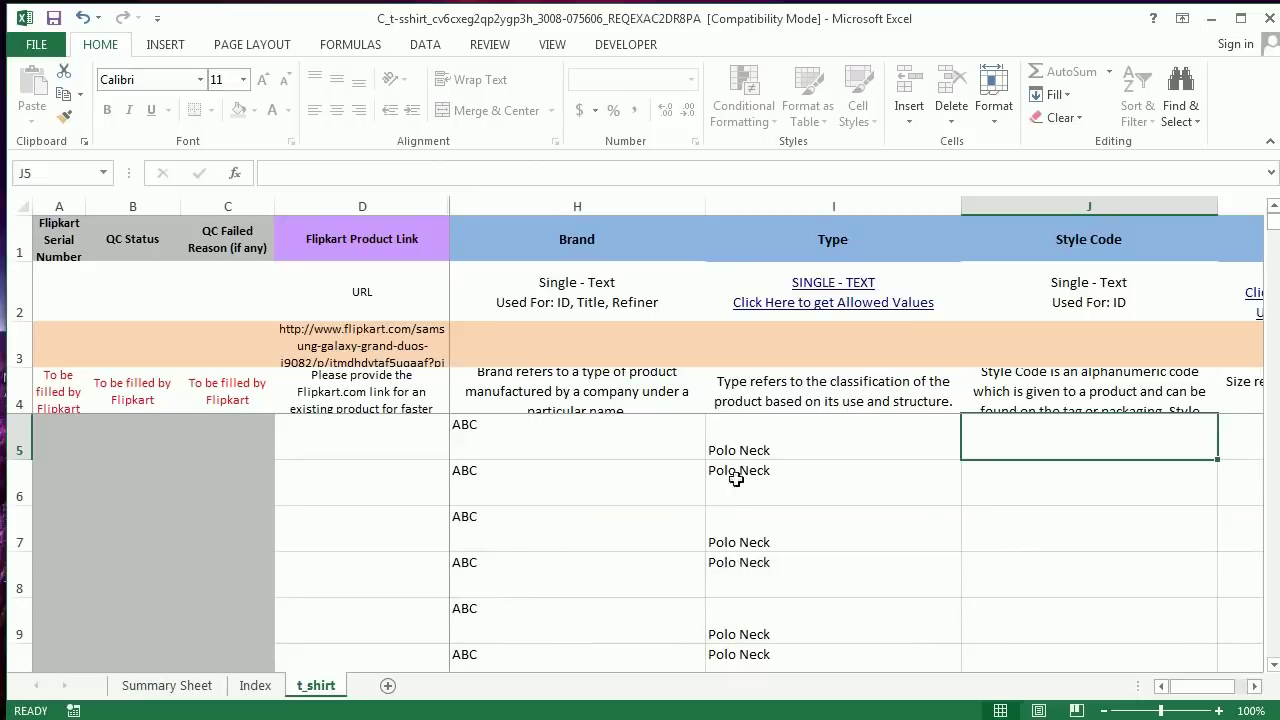
pyautogui.click(1161, 687)
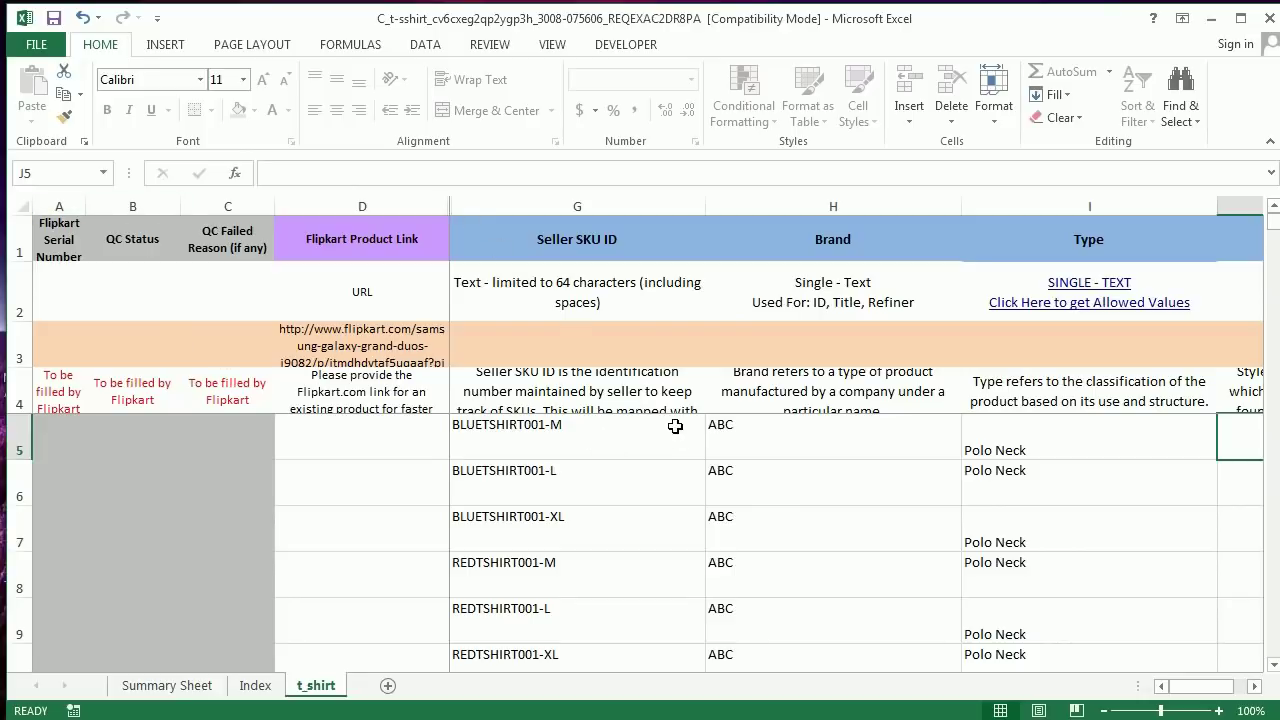
pyautogui.click(1255, 688)
pyautogui.click(1255, 688)
pyautogui.click(1255, 688)
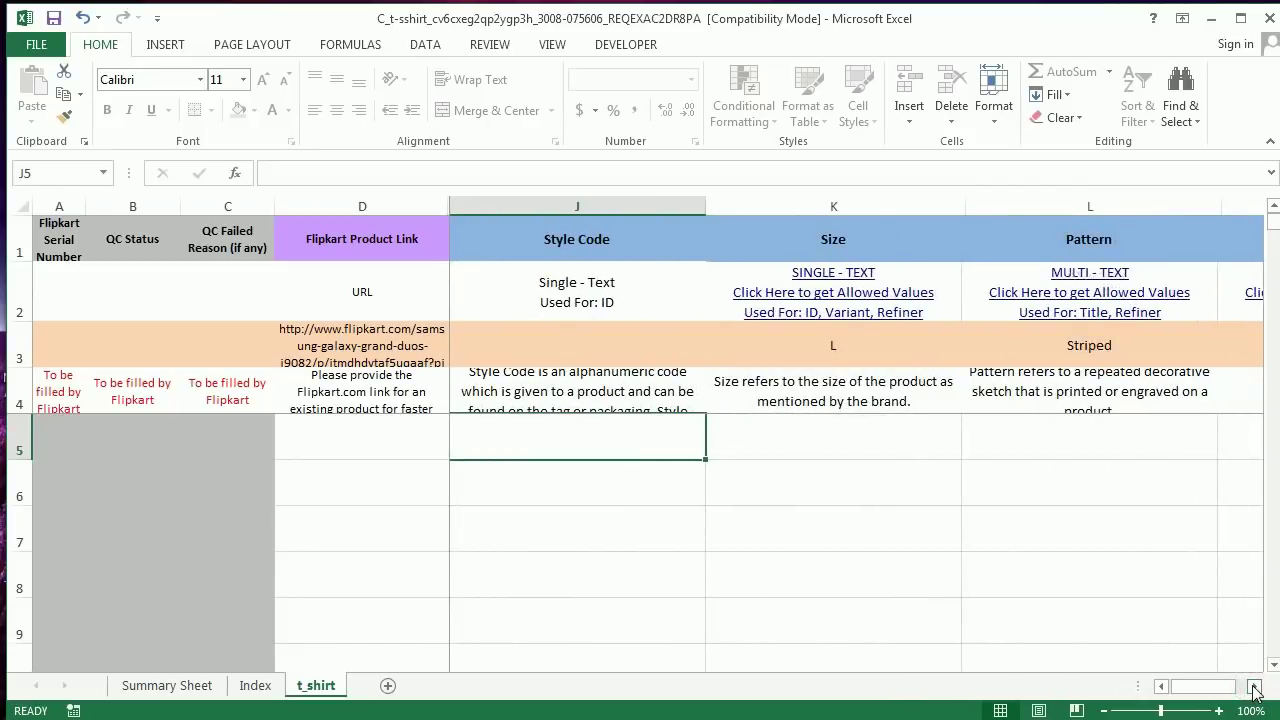
pyautogui.hscroll(-3, 591, 506)
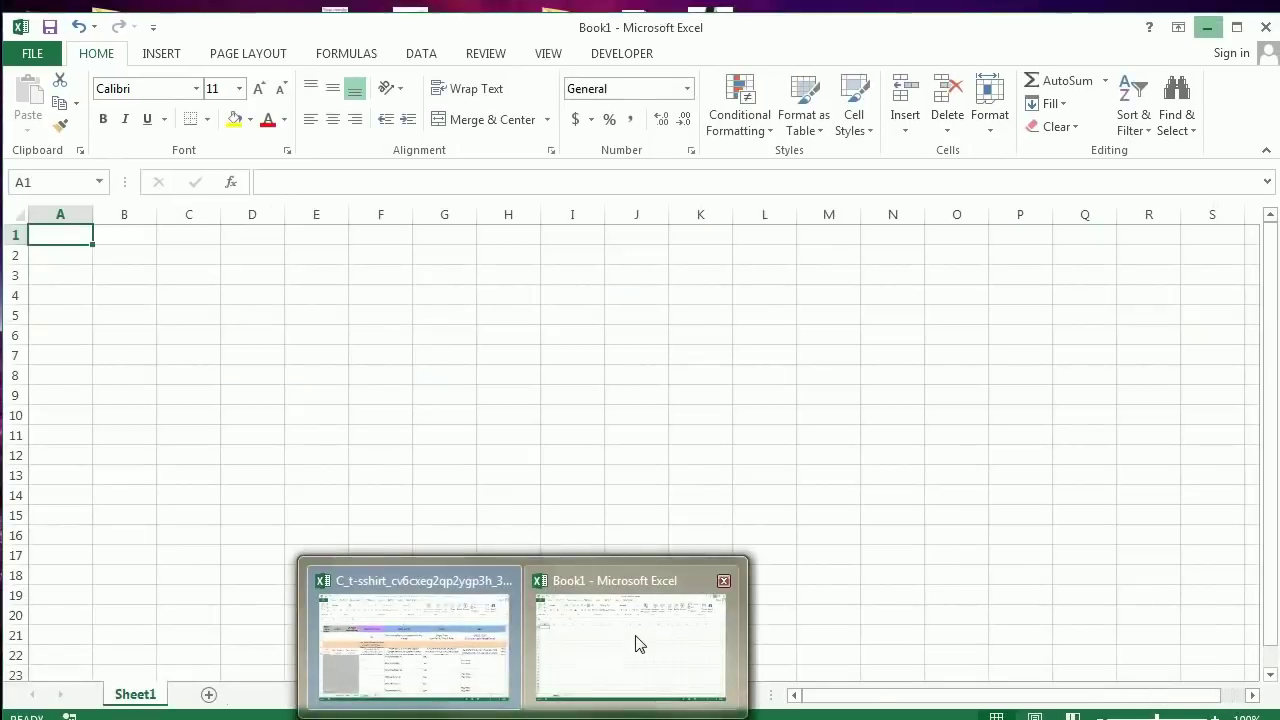
pyautogui.click(634, 643)
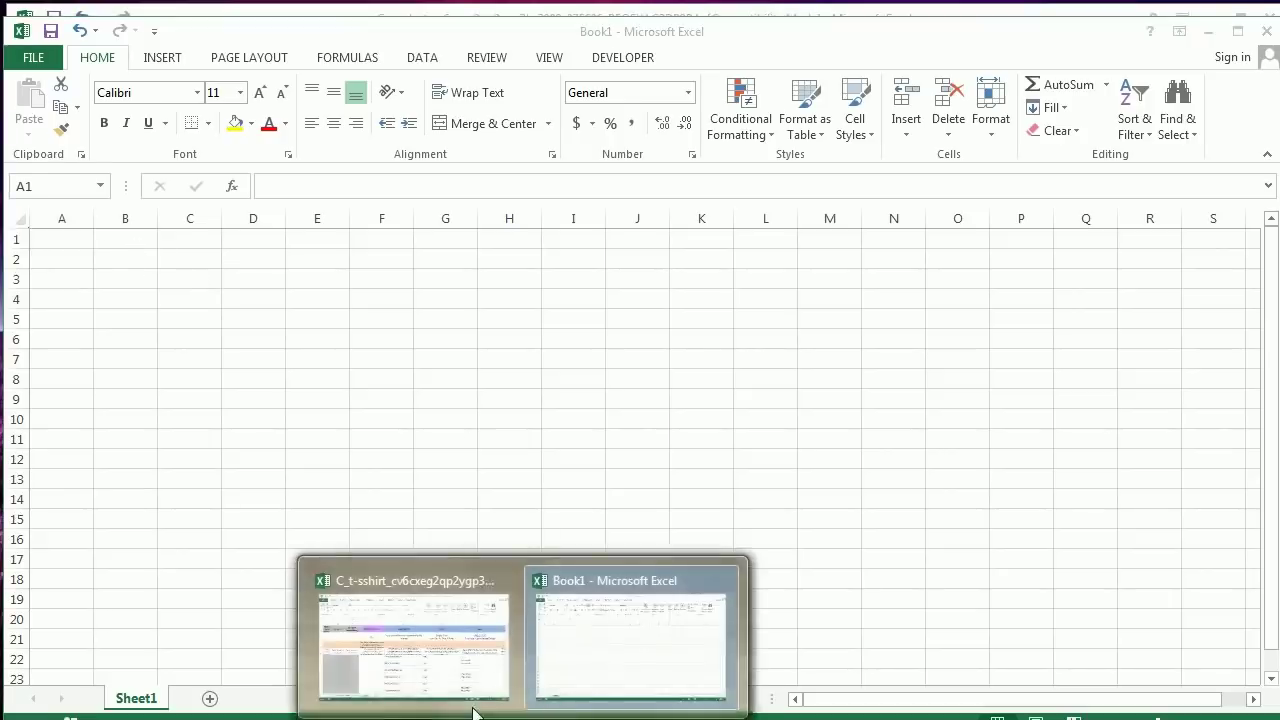
# Copy the six seller SKU IDs from G5:G10 into Book1 at A1 and widen column A
pyautogui.click(428, 651)
pyautogui.moveTo(622, 431)
pyautogui.mouseDown()
pyautogui.moveTo(624, 610)
pyautogui.moveTo(603, 583)
pyautogui.mouseUp()
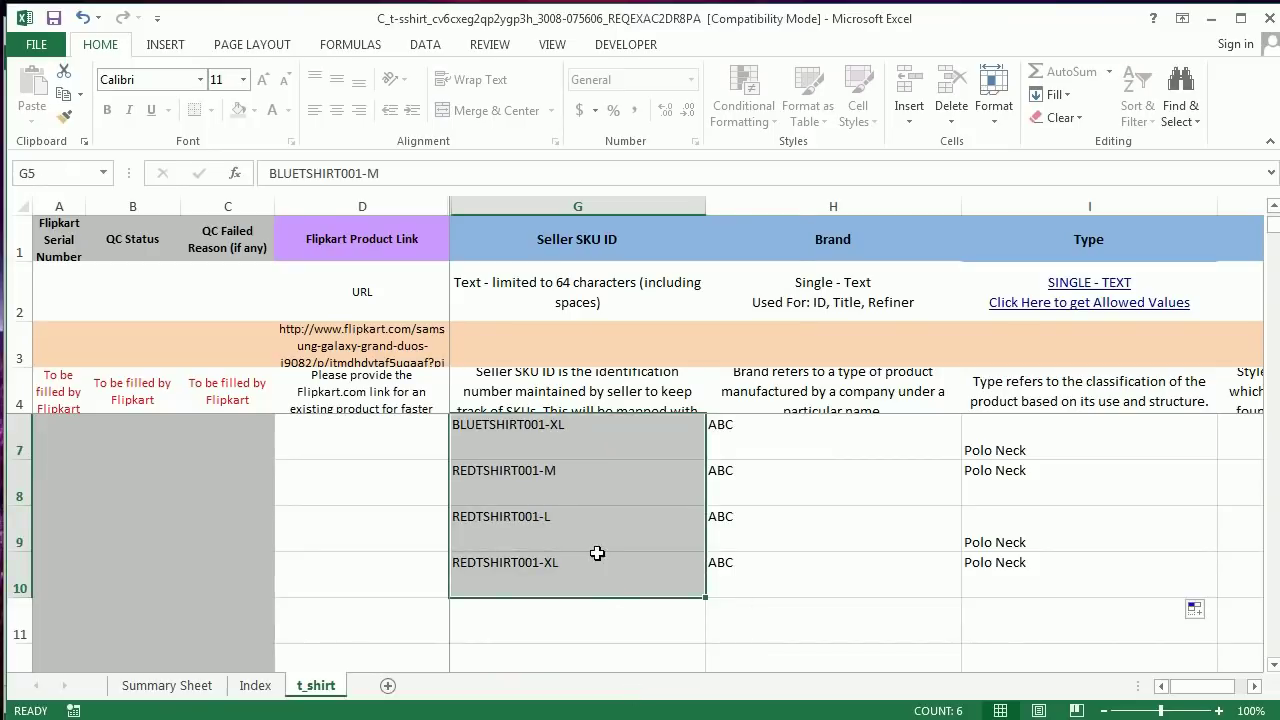
pyautogui.rightClick(596, 552)
pyautogui.click(648, 216)
pyautogui.scroll(1, 737, 580)
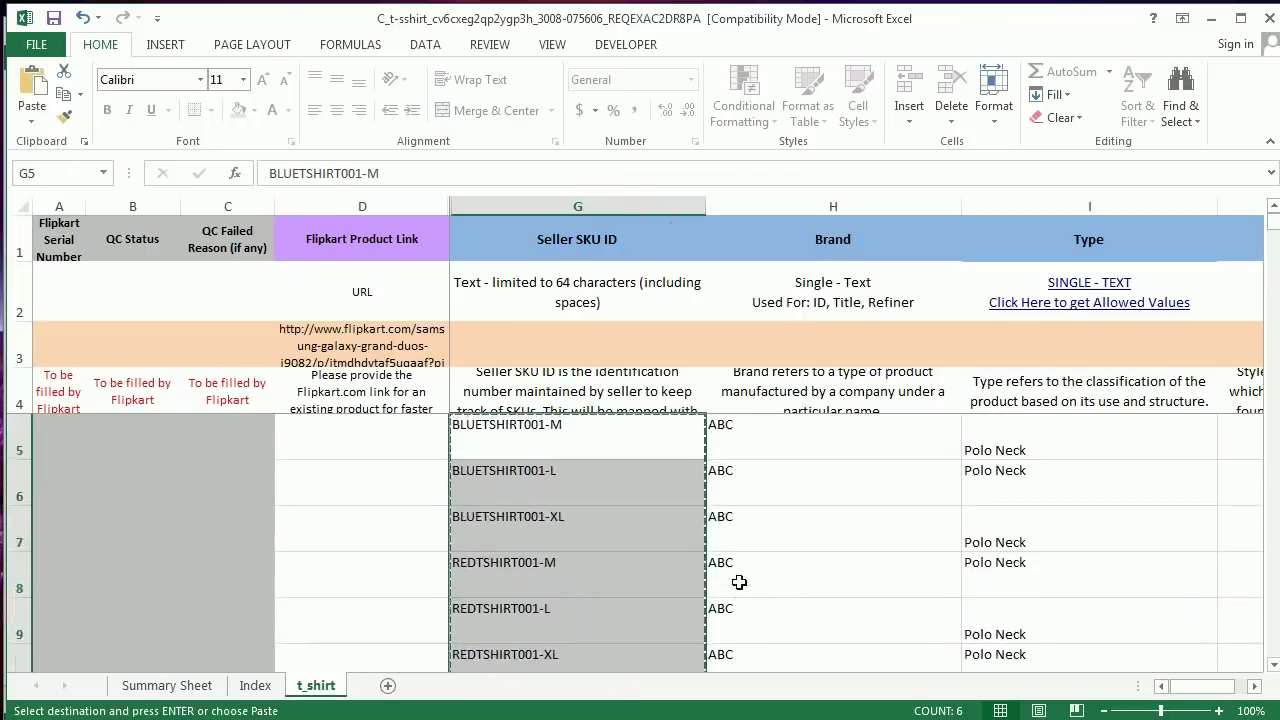
pyautogui.moveTo(600, 705)
pyautogui.click(600, 660)
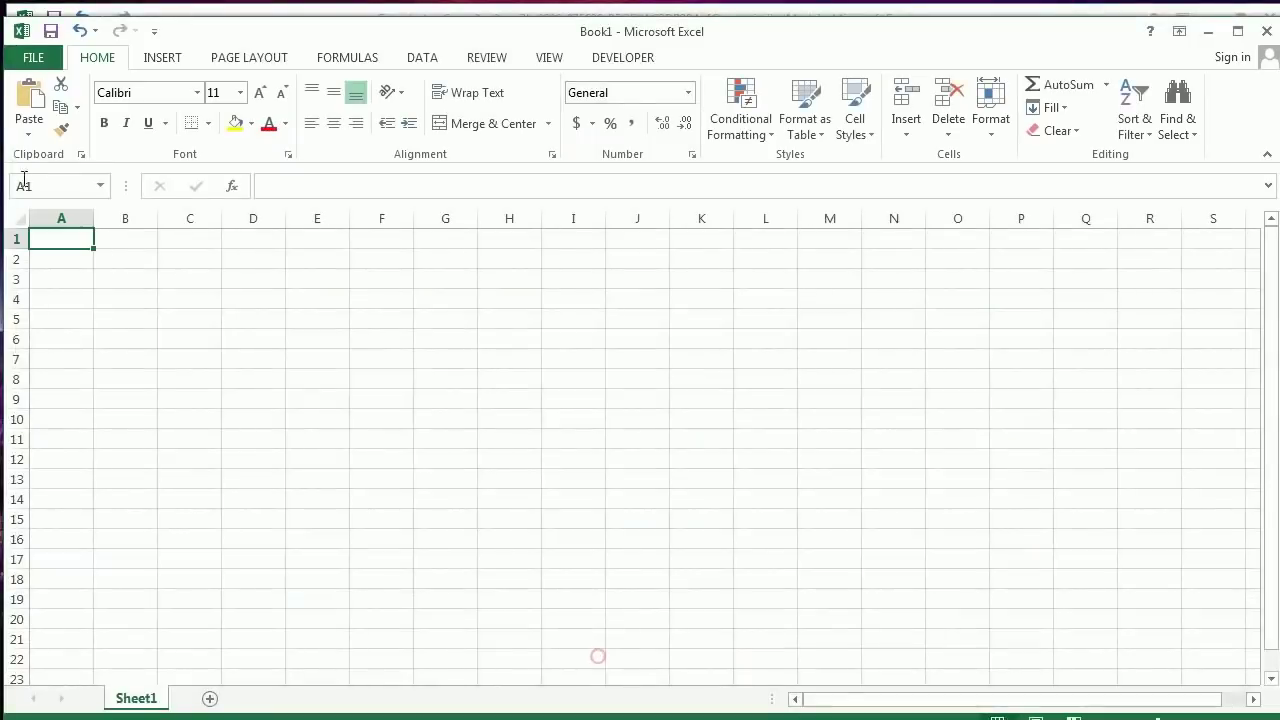
pyautogui.rightClick(67, 239)
pyautogui.click(140, 328)
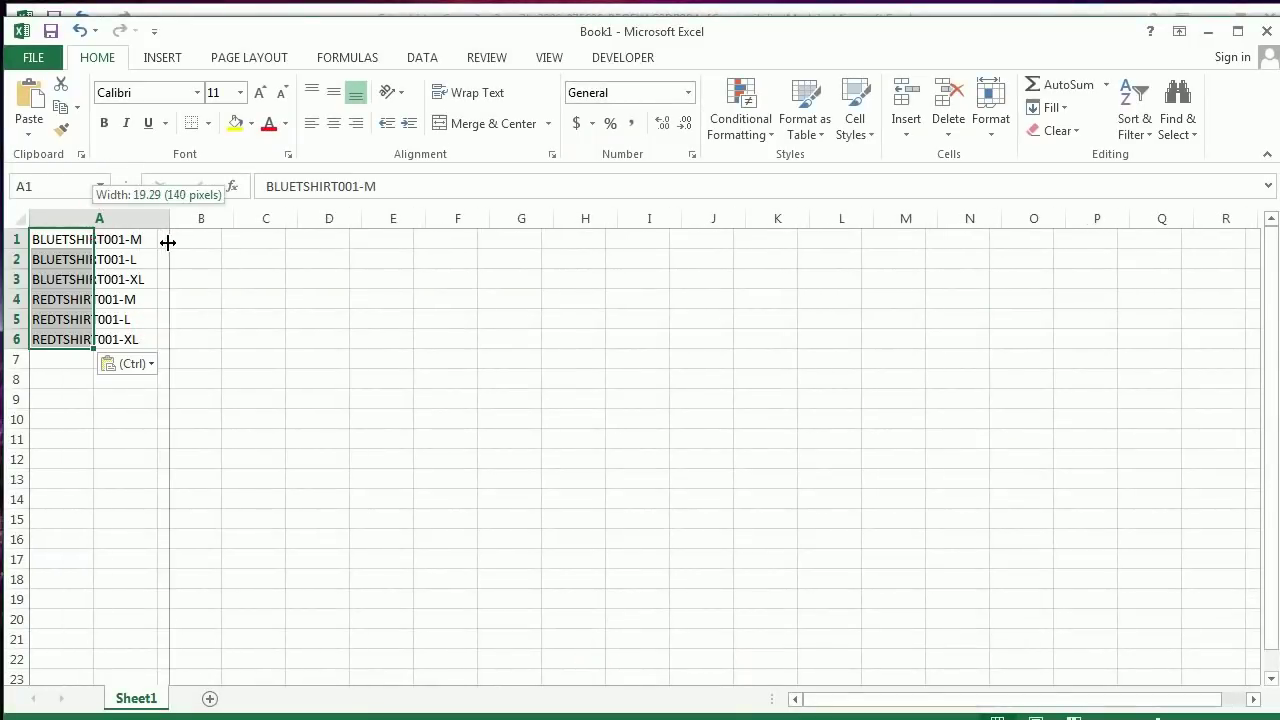
pyautogui.moveTo(92, 218); pyautogui.dragTo(168, 240)
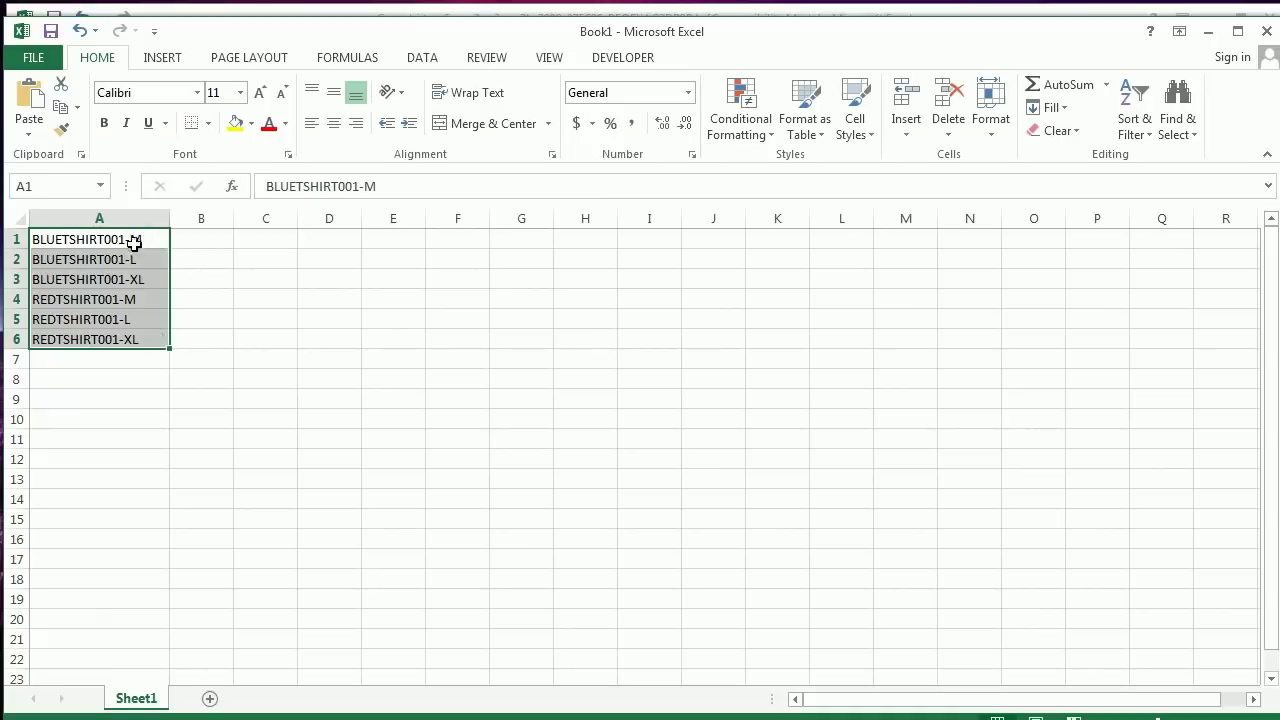
# Copy the Style Code heading from J1 of the t_shirt sheet
pyautogui.click(409, 640)
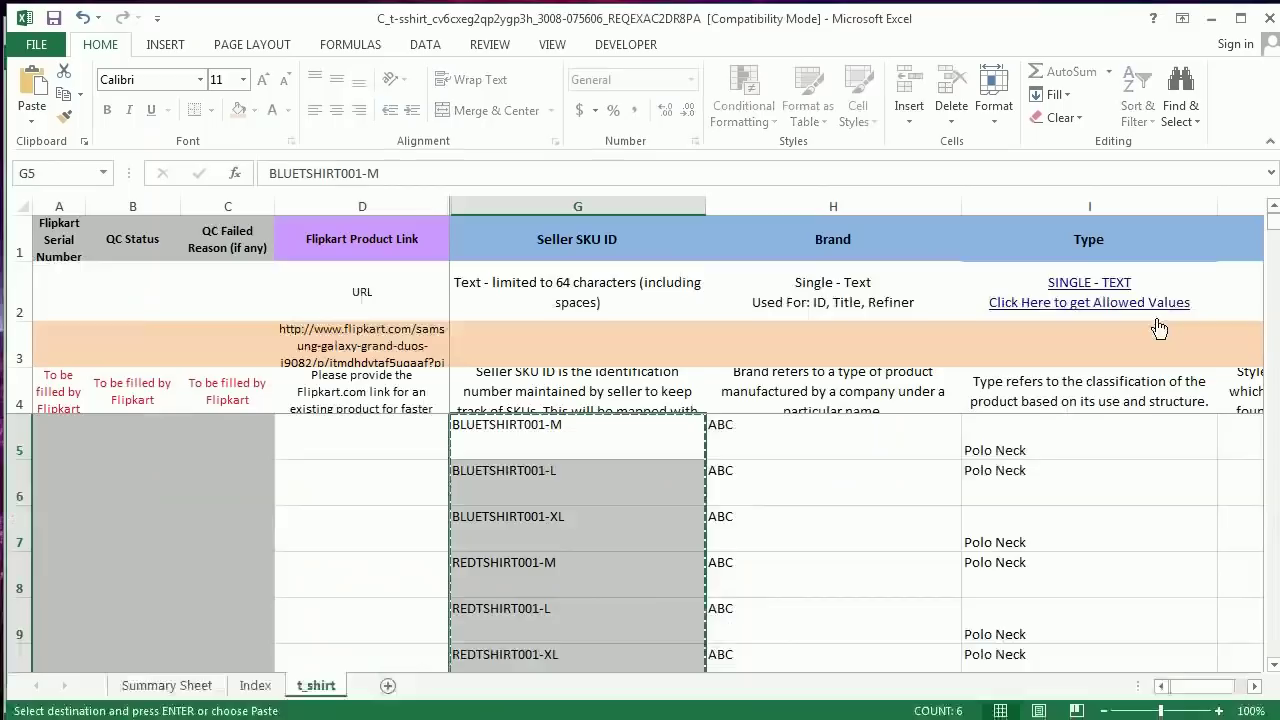
pyautogui.click(1255, 686)
pyautogui.click(831, 244)
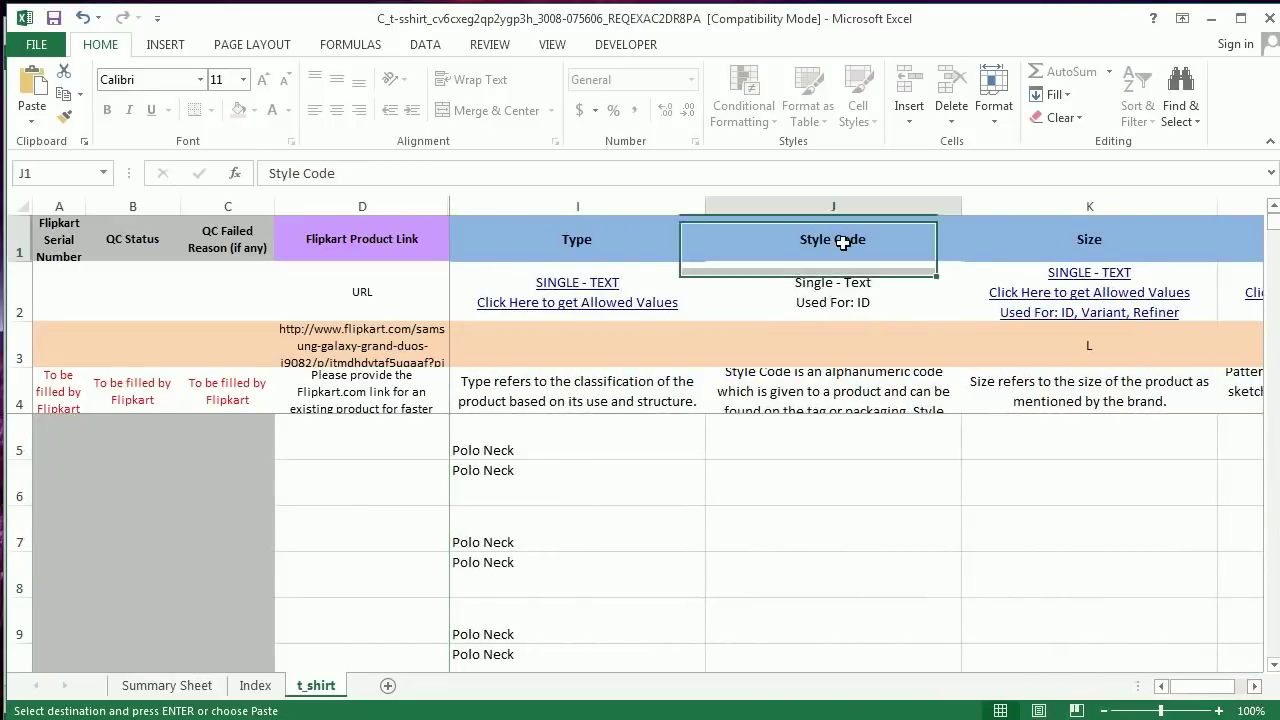
pyautogui.rightClick(831, 246)
pyautogui.click(891, 281)
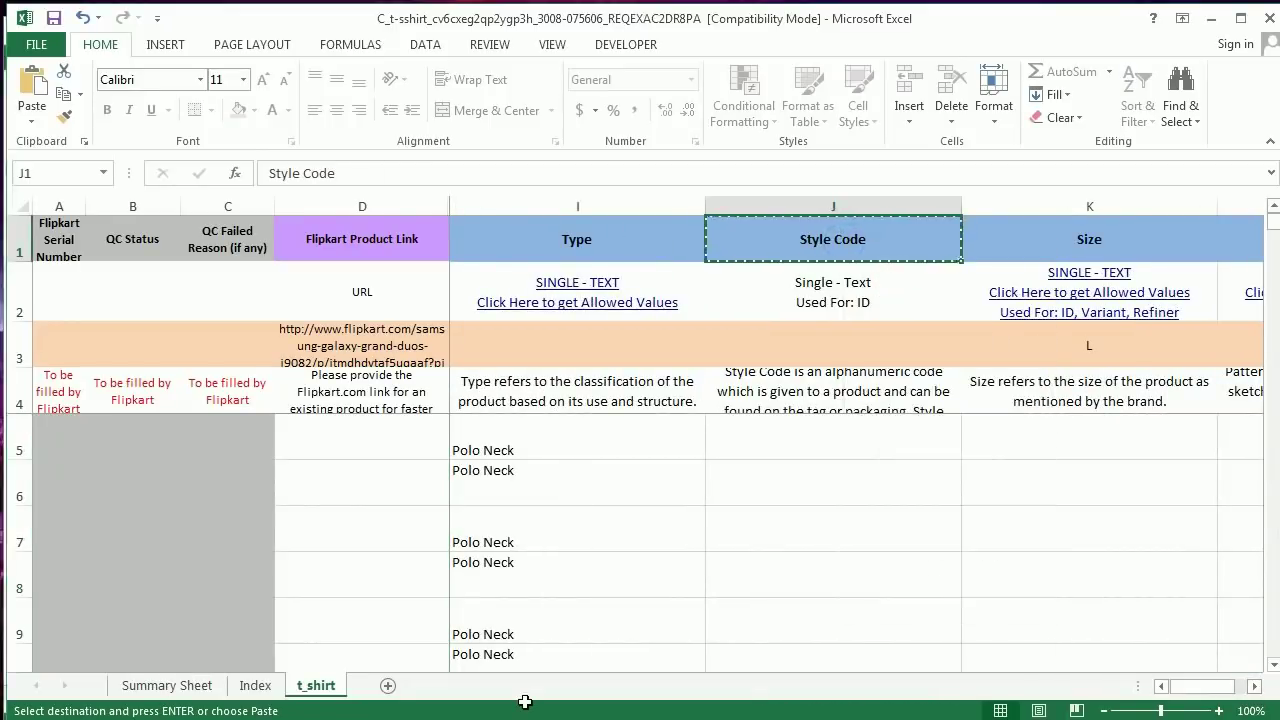
# Place the Style Code heading in Book1 cell B1 and auto-fit column B
pyautogui.click(608, 642)
pyautogui.rightClick(200, 236)
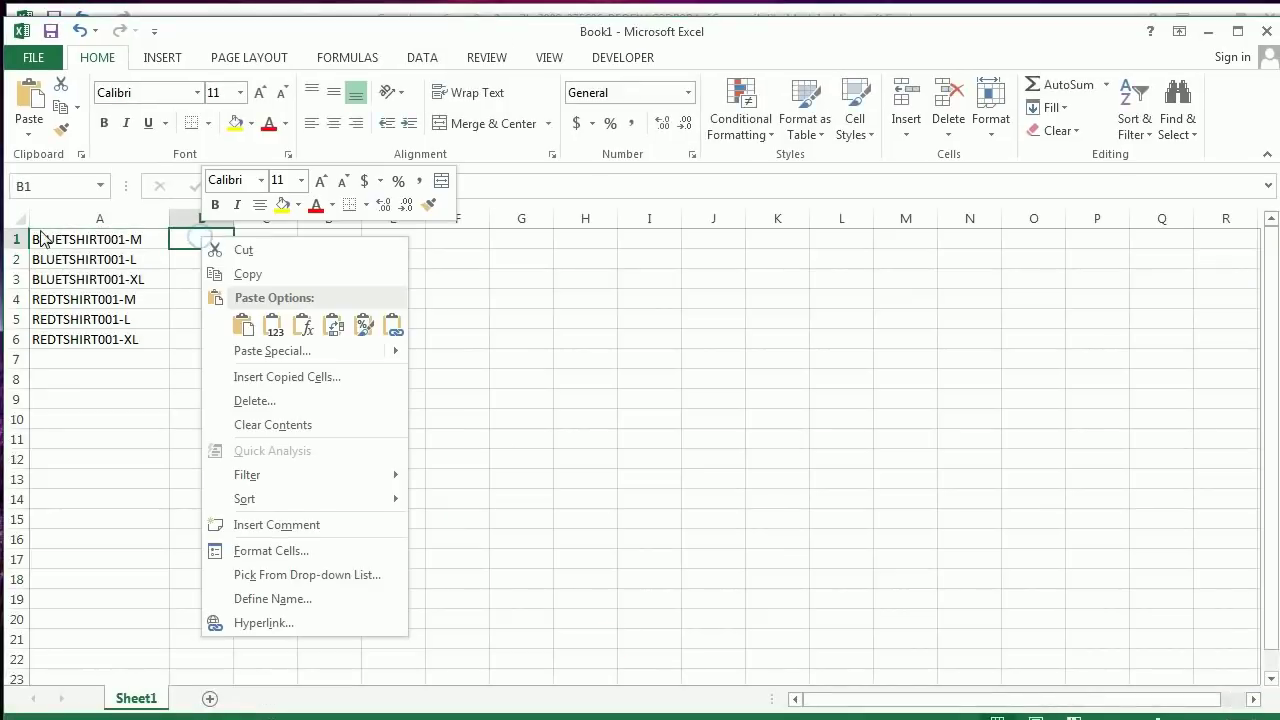
pyautogui.rightClick(209, 262)
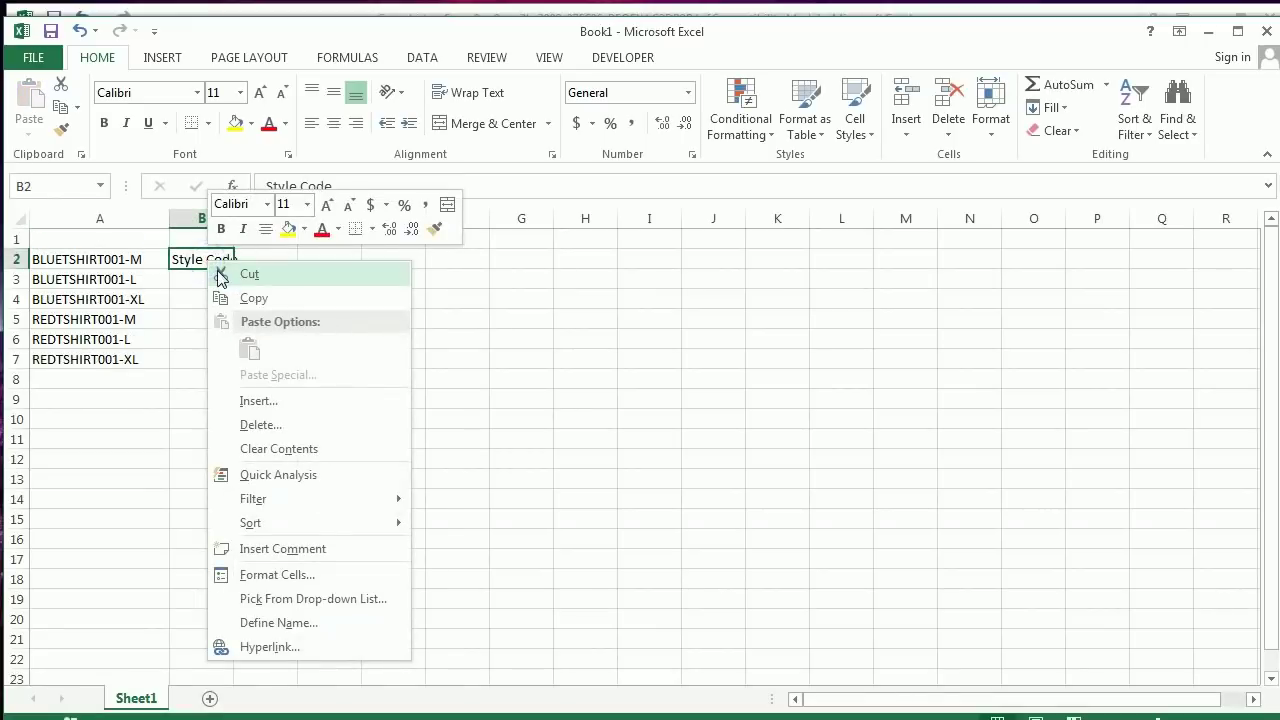
pyautogui.click(230, 274)
pyautogui.rightClick(200, 239)
pyautogui.click(249, 331)
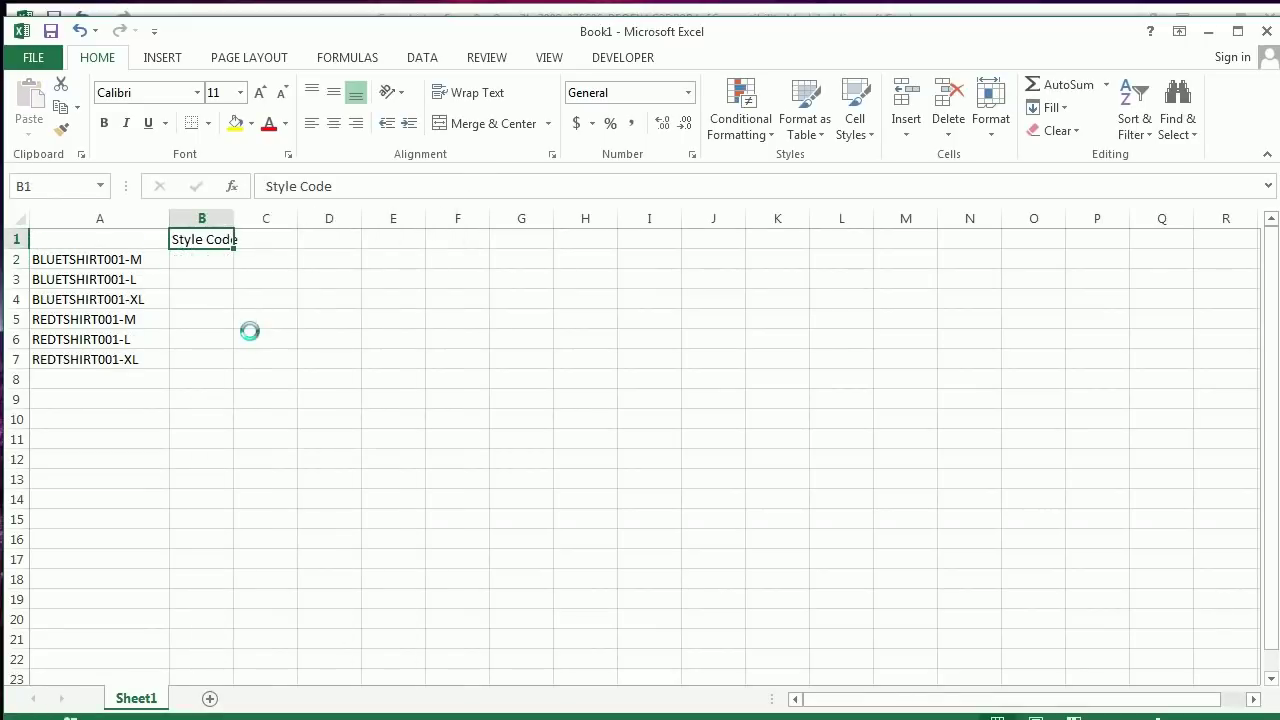
pyautogui.doubleClick(230, 217)
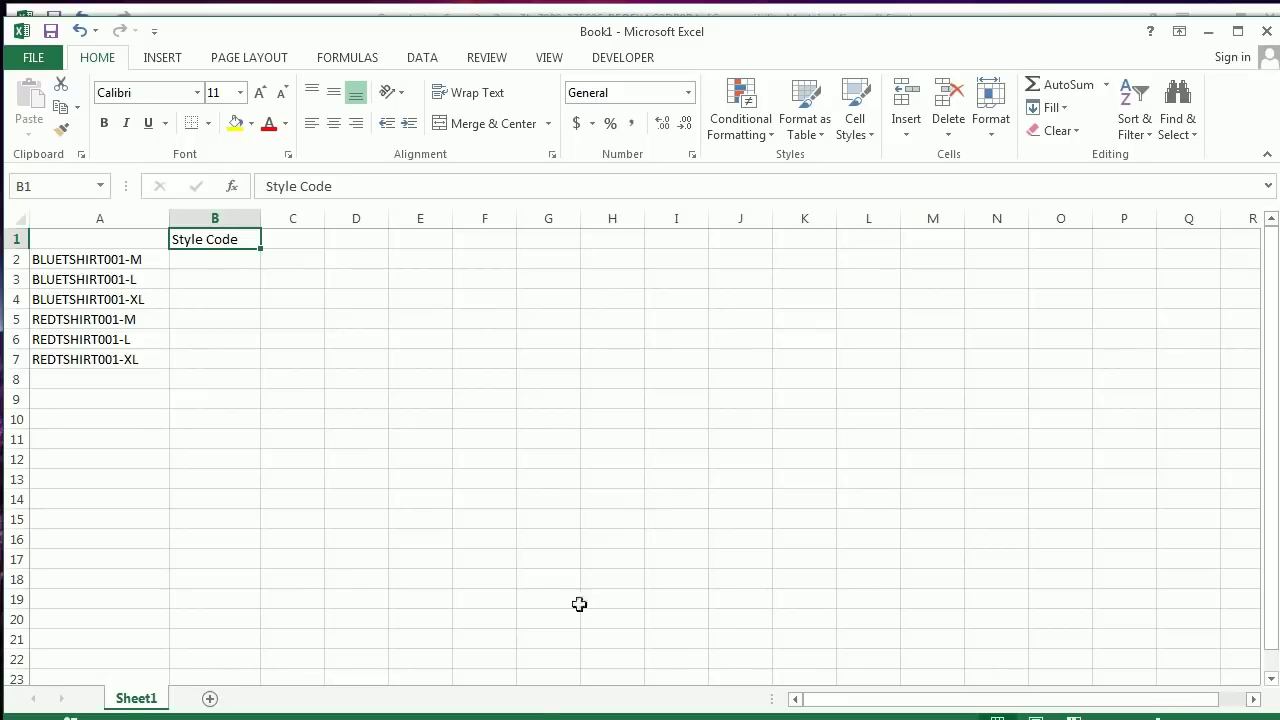
pyautogui.click(477, 670)
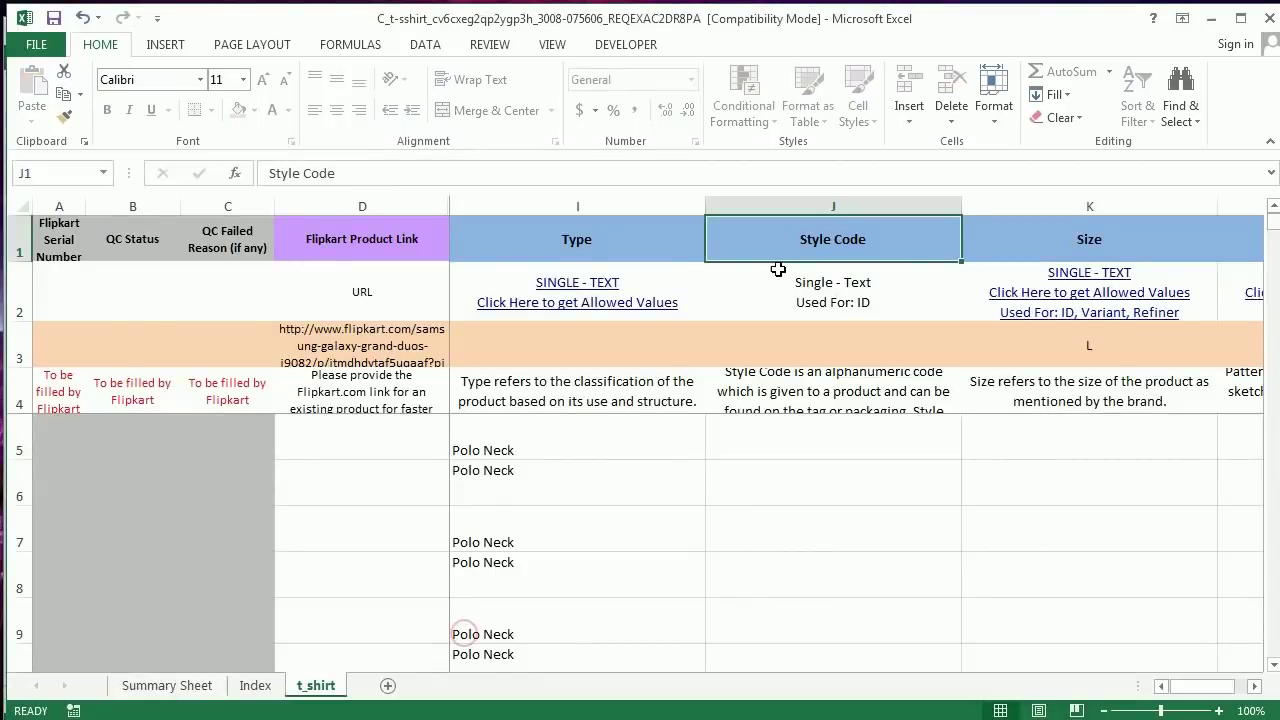
# Select J4 and expand the formula bar to read the full Style Code description
pyautogui.click(1255, 688)
pyautogui.click(1255, 688)
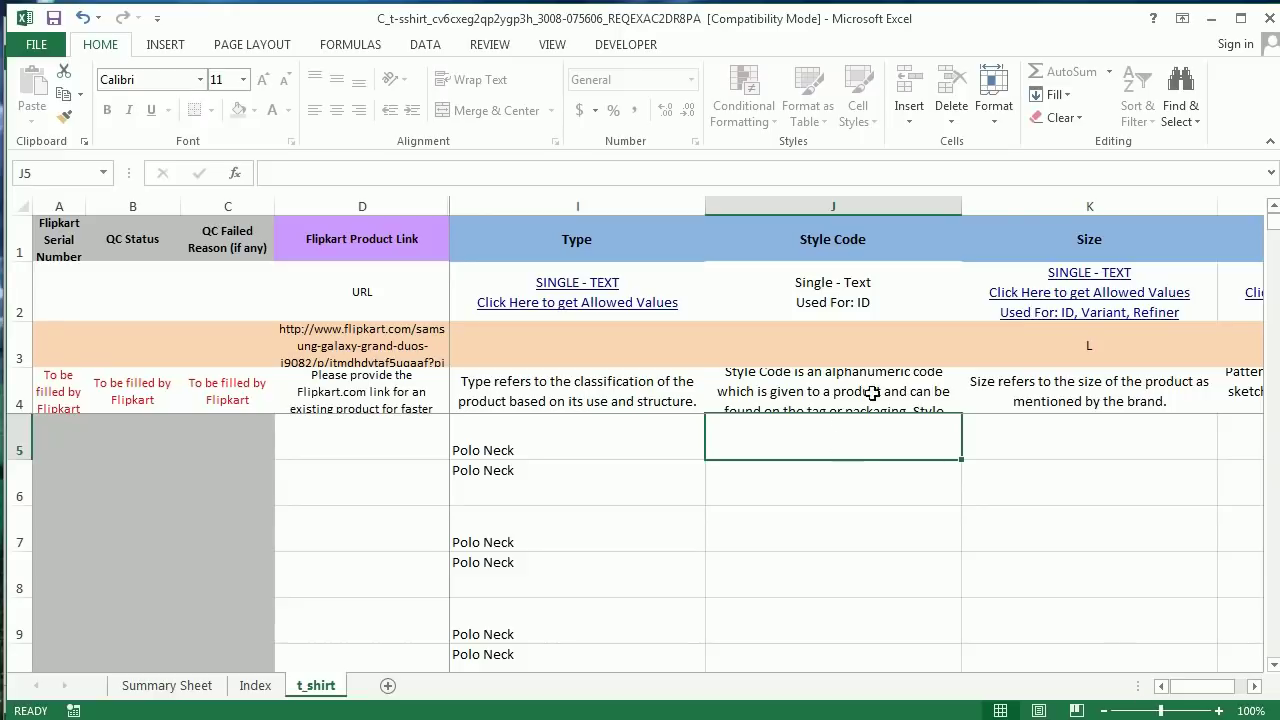
pyautogui.click(873, 392)
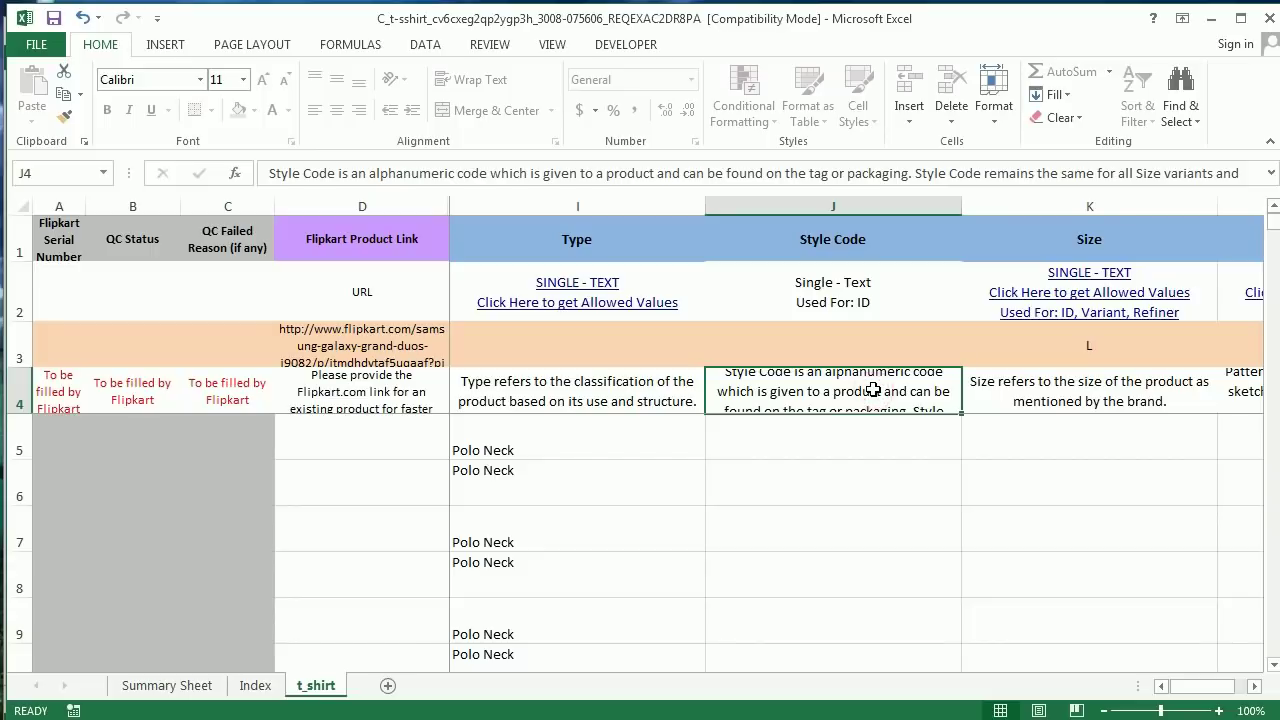
pyautogui.click(1272, 174)
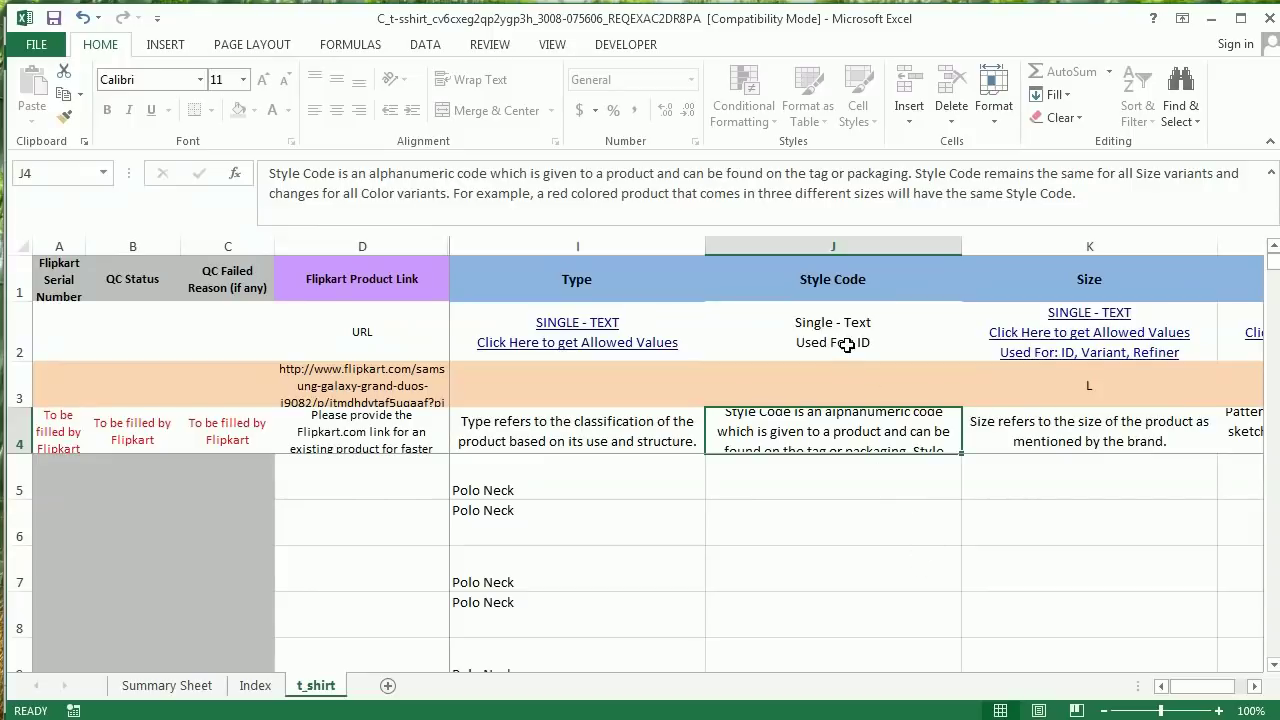
pyautogui.click(565, 708)
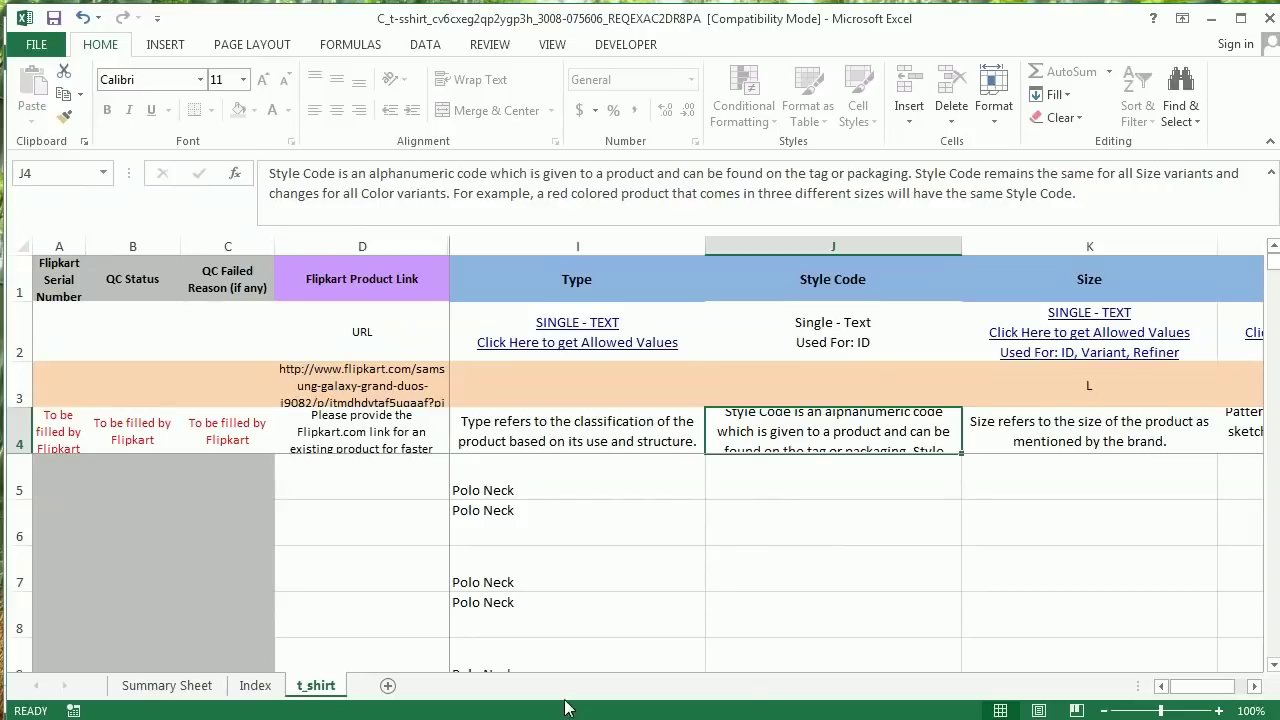
# In Book1, enter style code BL100 for the three blue SKUs in B2:B4
pyautogui.click(650, 655)
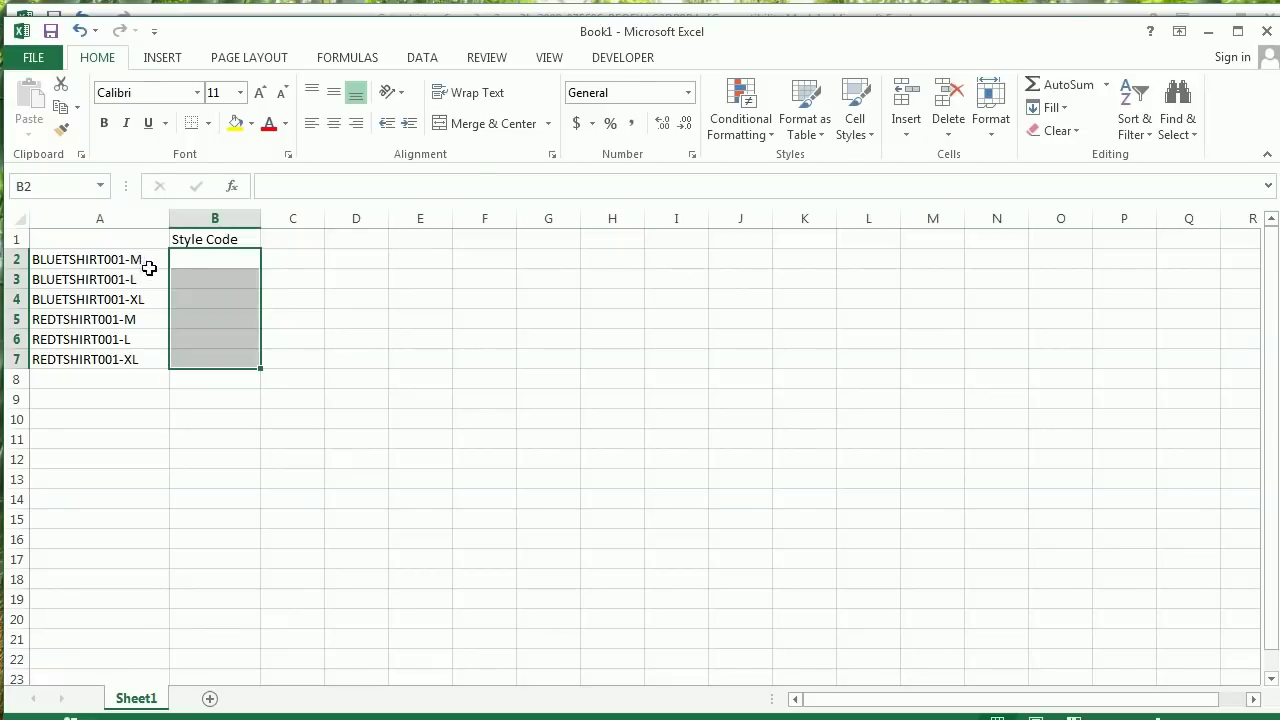
pyautogui.moveTo(153, 260); pyautogui.dragTo(146, 300)
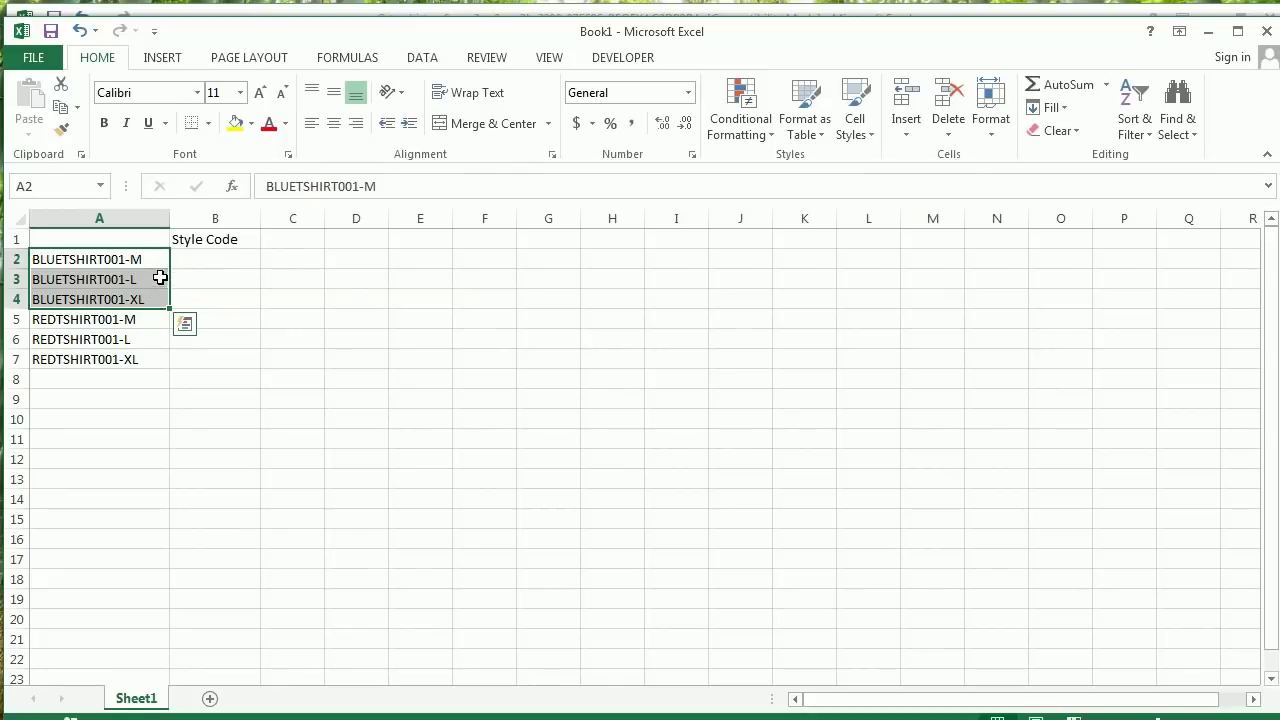
pyautogui.moveTo(150, 318); pyautogui.dragTo(145, 360)
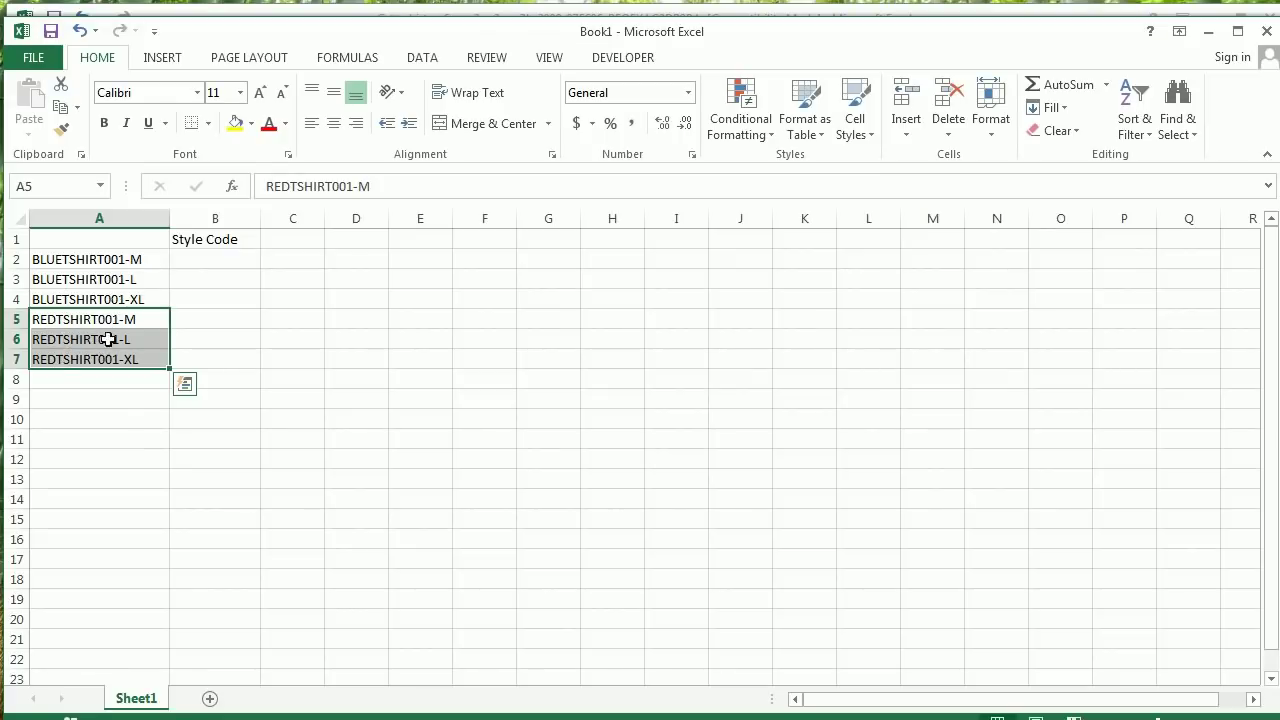
pyautogui.click(193, 260)
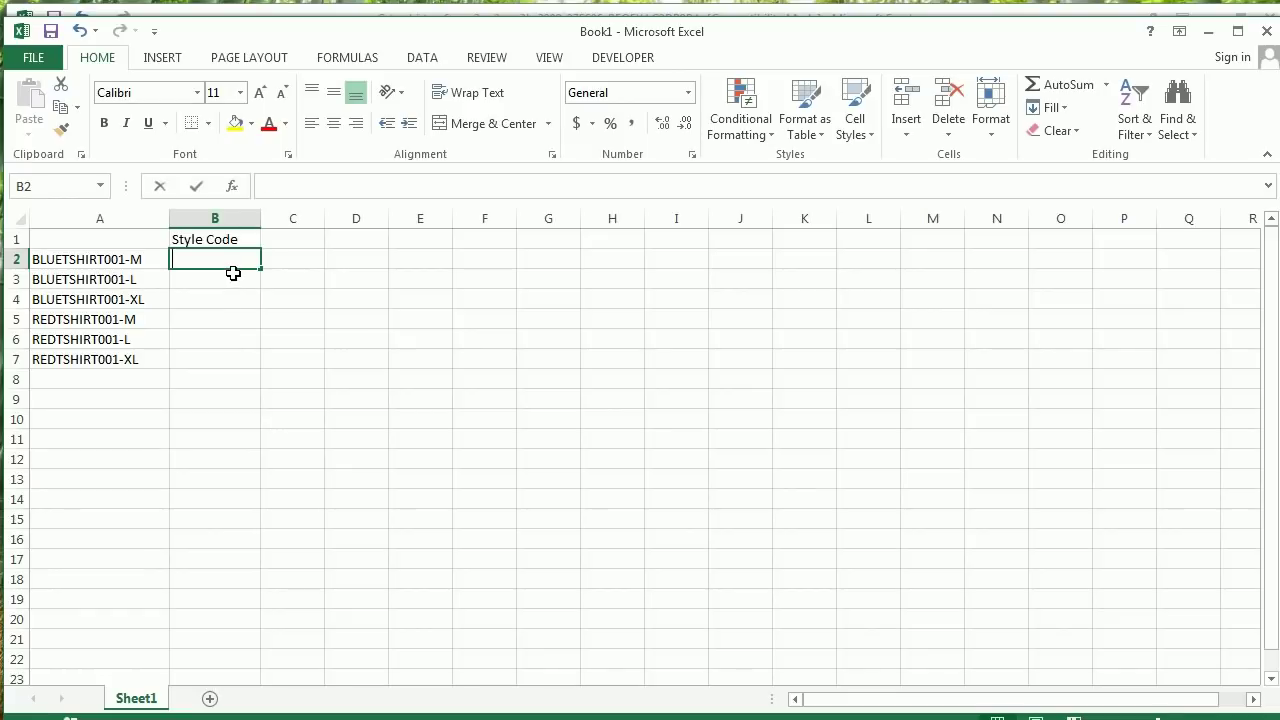
pyautogui.write('BL100')
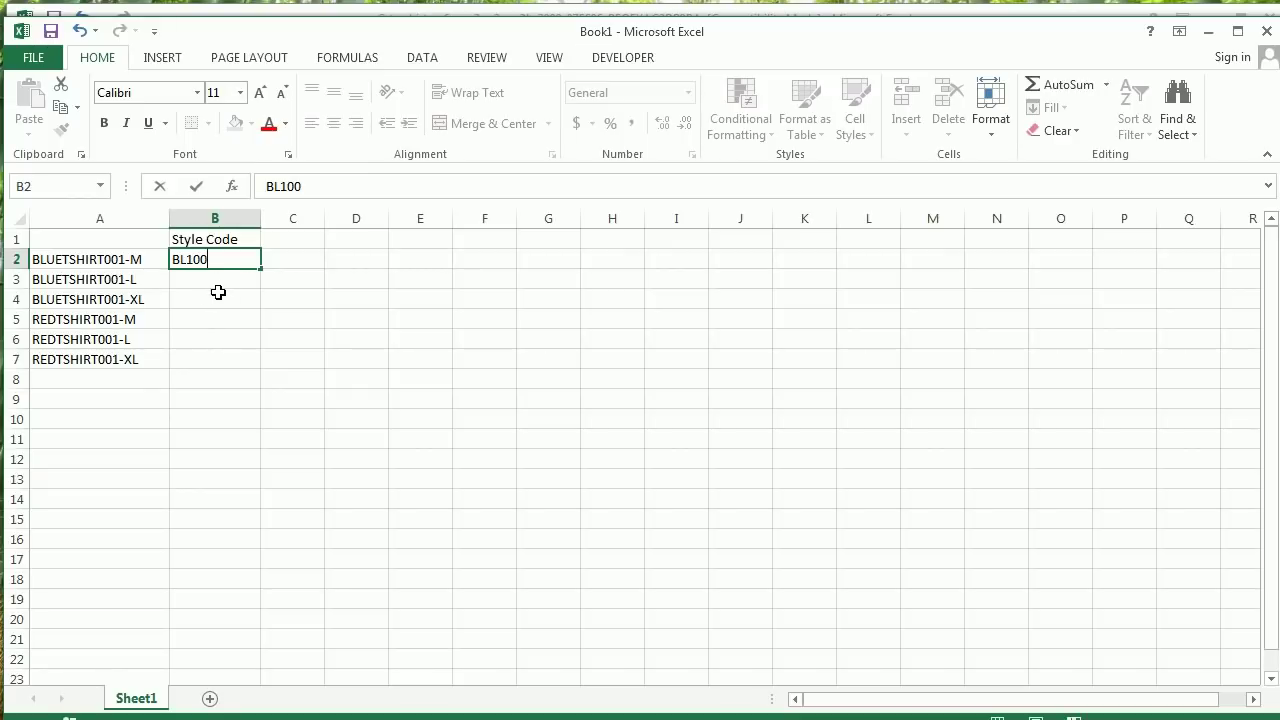
pyautogui.press('Return')
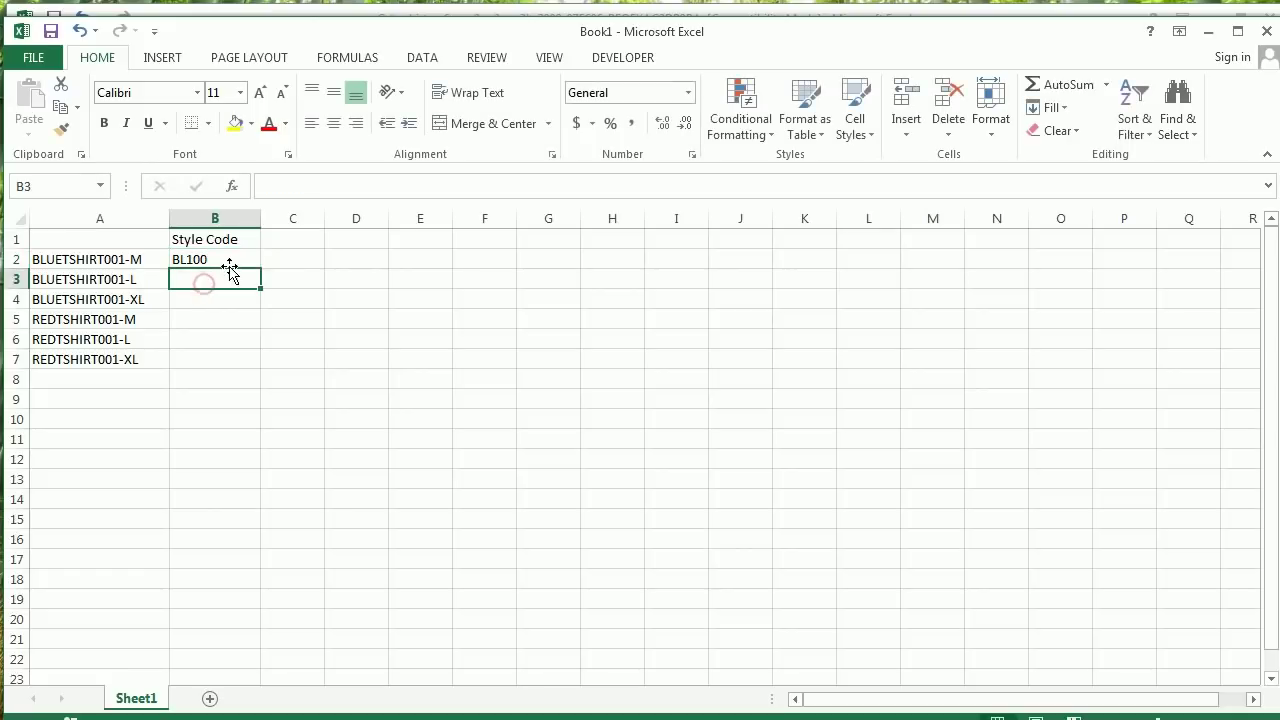
pyautogui.click(227, 259)
pyautogui.hotkey('ctrl', 'c')
pyautogui.click(228, 279)
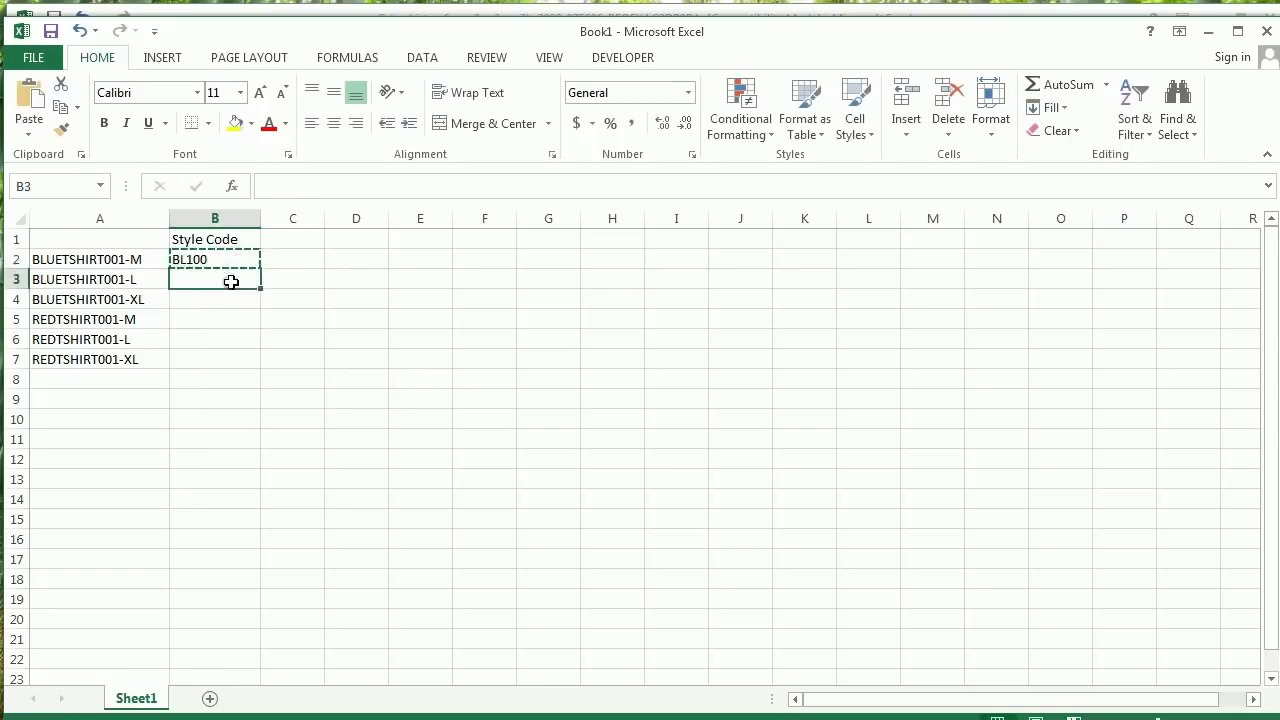
pyautogui.hotkey('ctrl', 'v')
pyautogui.click(225, 301)
pyautogui.hotkey('ctrl', 'v')
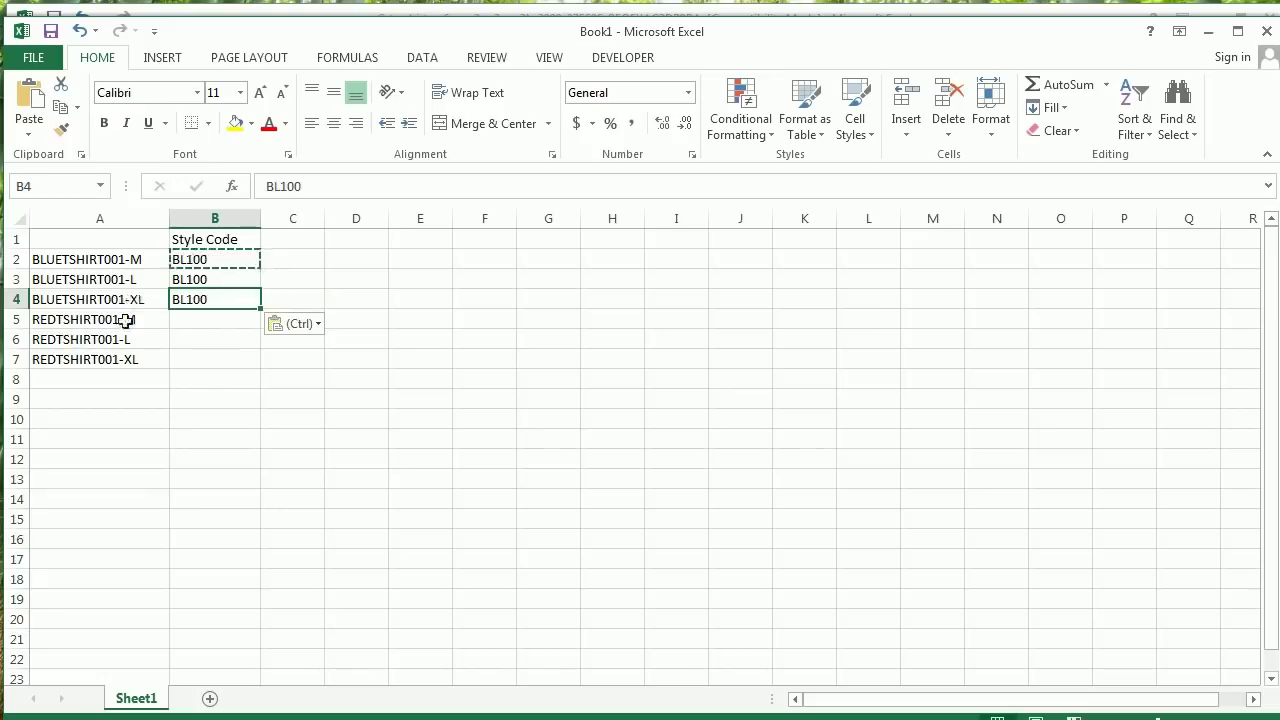
# Enter style code RD100 for the three red SKUs in B5:B7
pyautogui.click(64, 320)
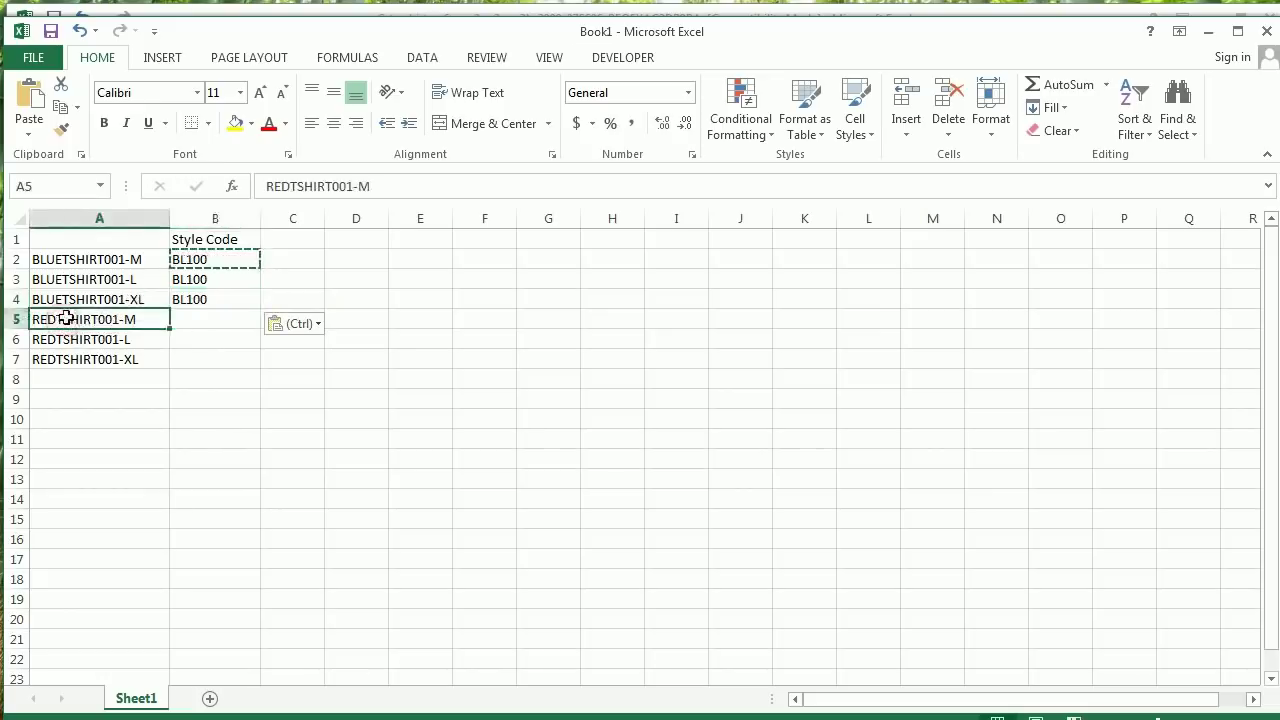
pyautogui.click(228, 316)
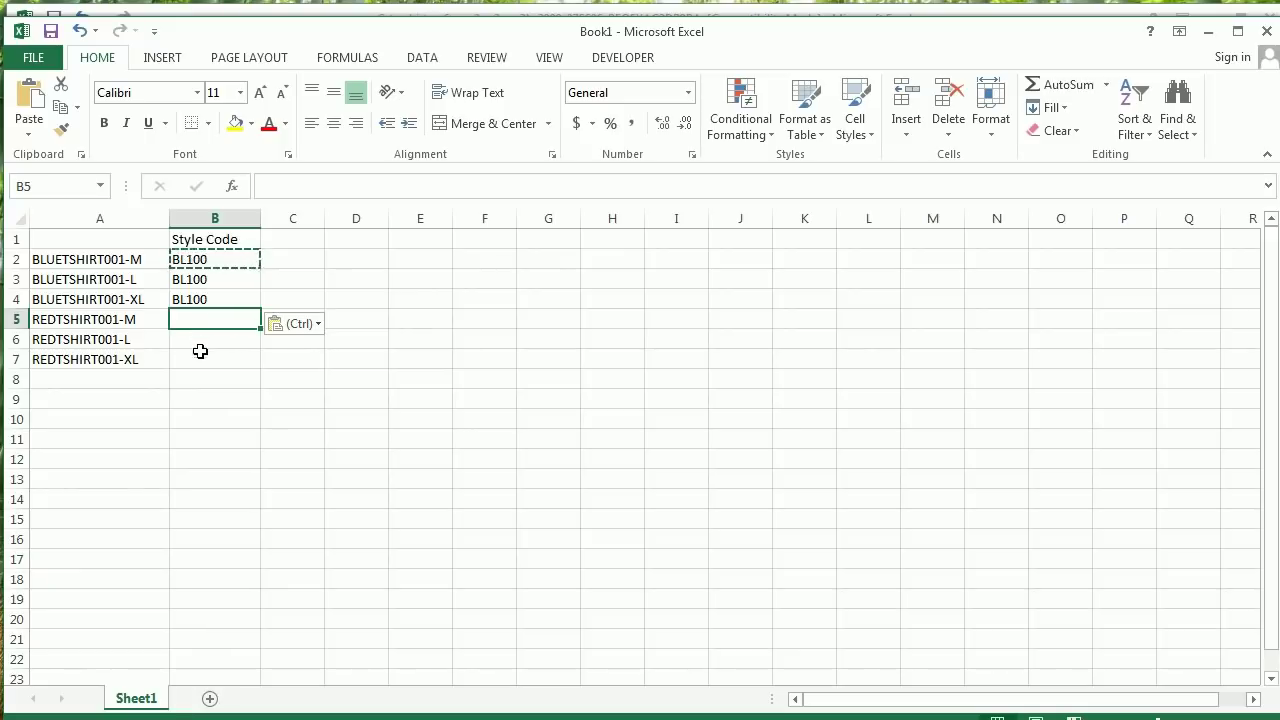
pyautogui.moveTo(122, 319)
pyautogui.mouseDown()
pyautogui.moveTo(118, 355)
pyautogui.moveTo(141, 357)
pyautogui.mouseUp()
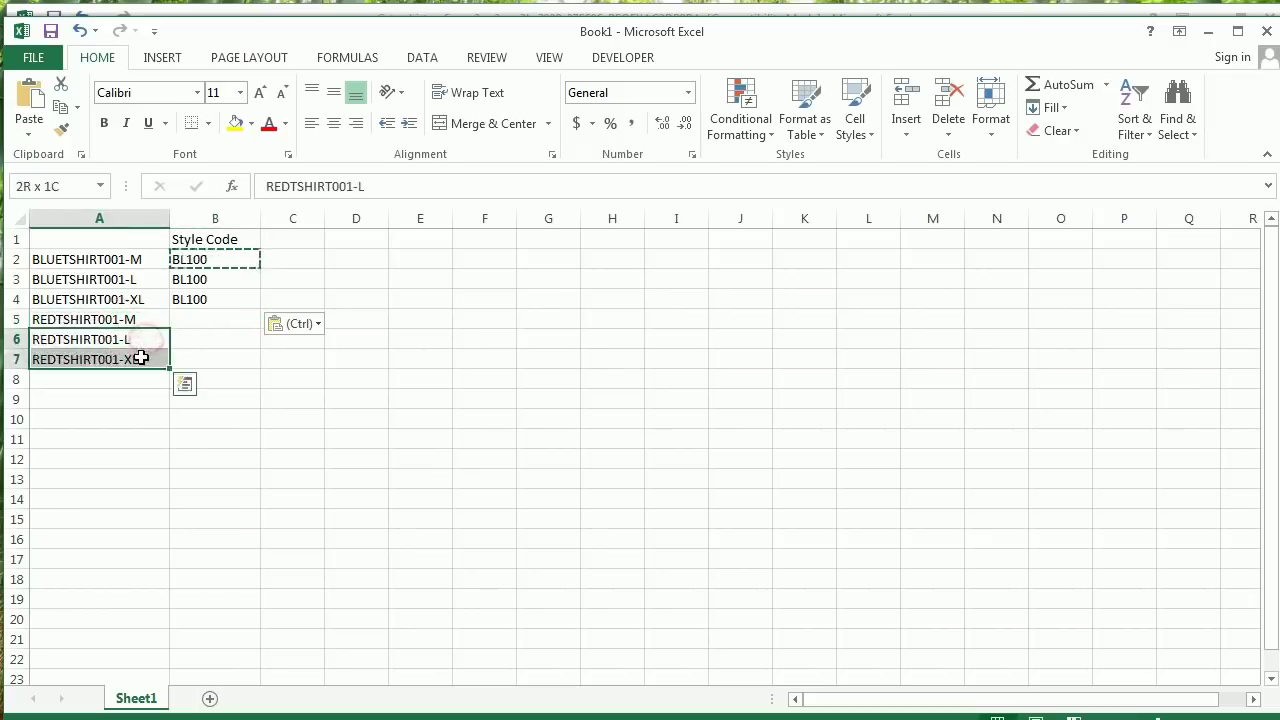
pyautogui.click(195, 322)
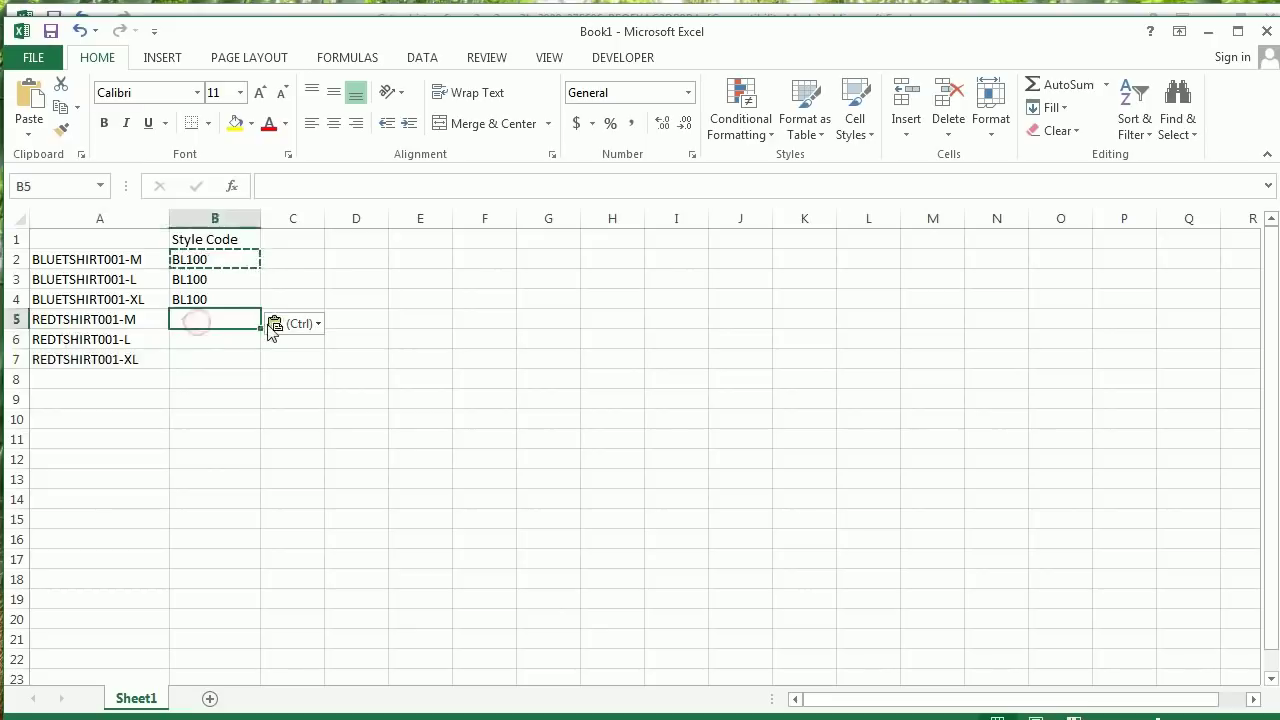
pyautogui.write('RD100')
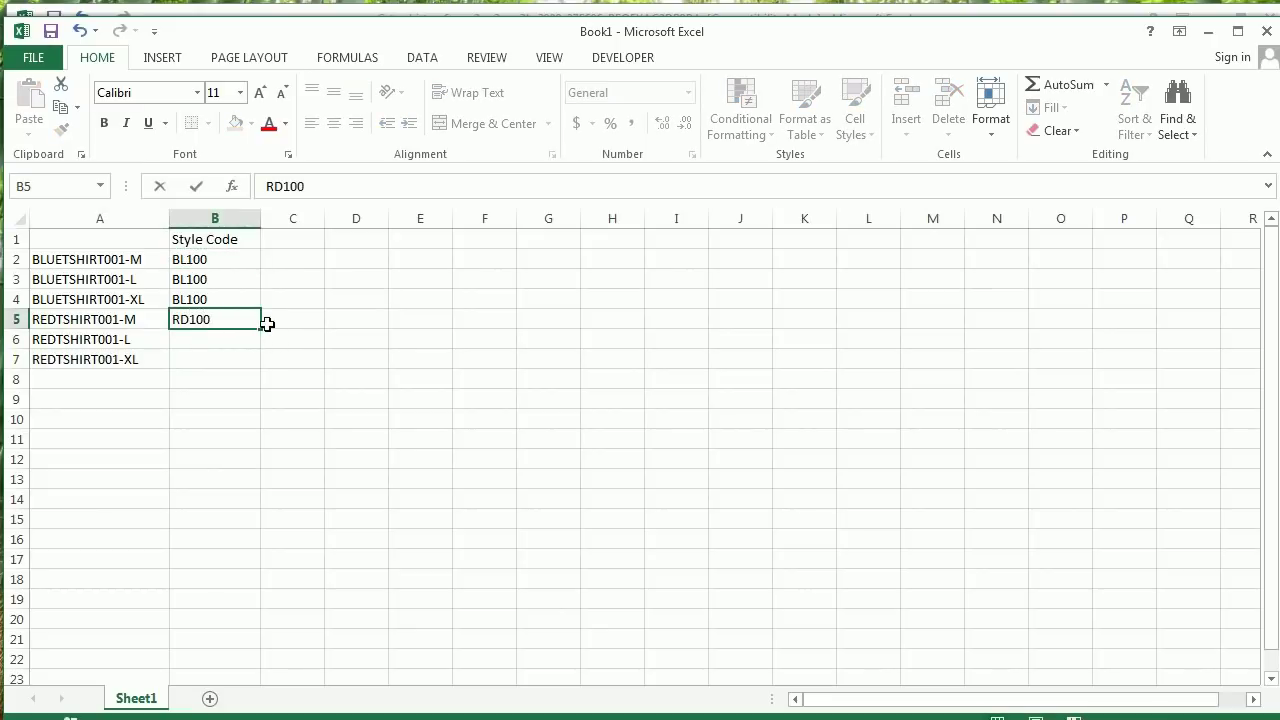
pyautogui.click(281, 359)
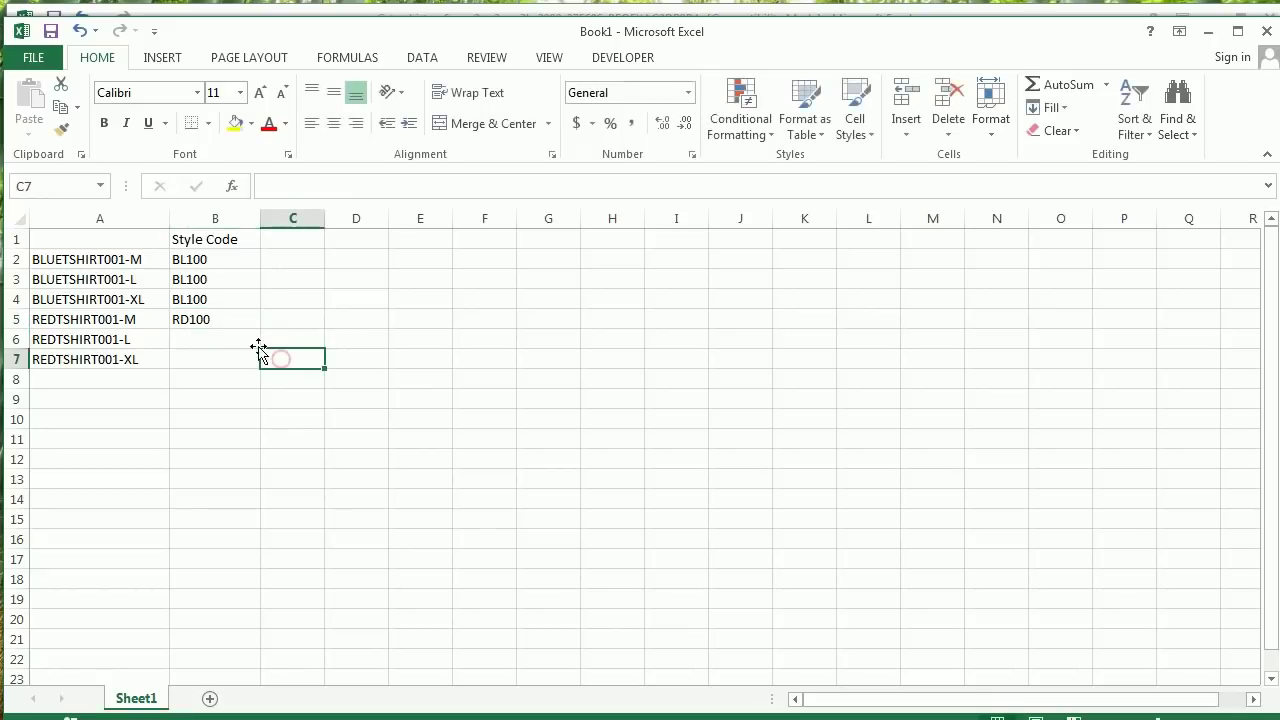
pyautogui.click(255, 320)
pyautogui.hotkey('ctrl', 'c')
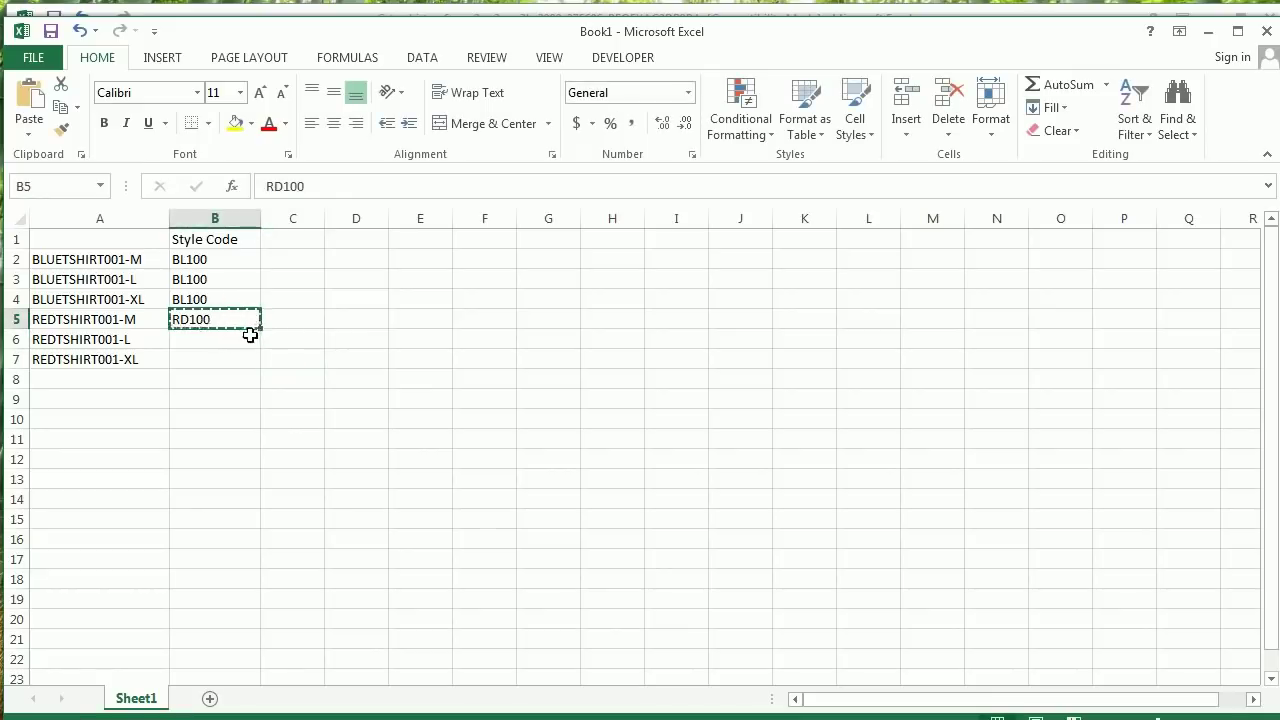
pyautogui.click(234, 343)
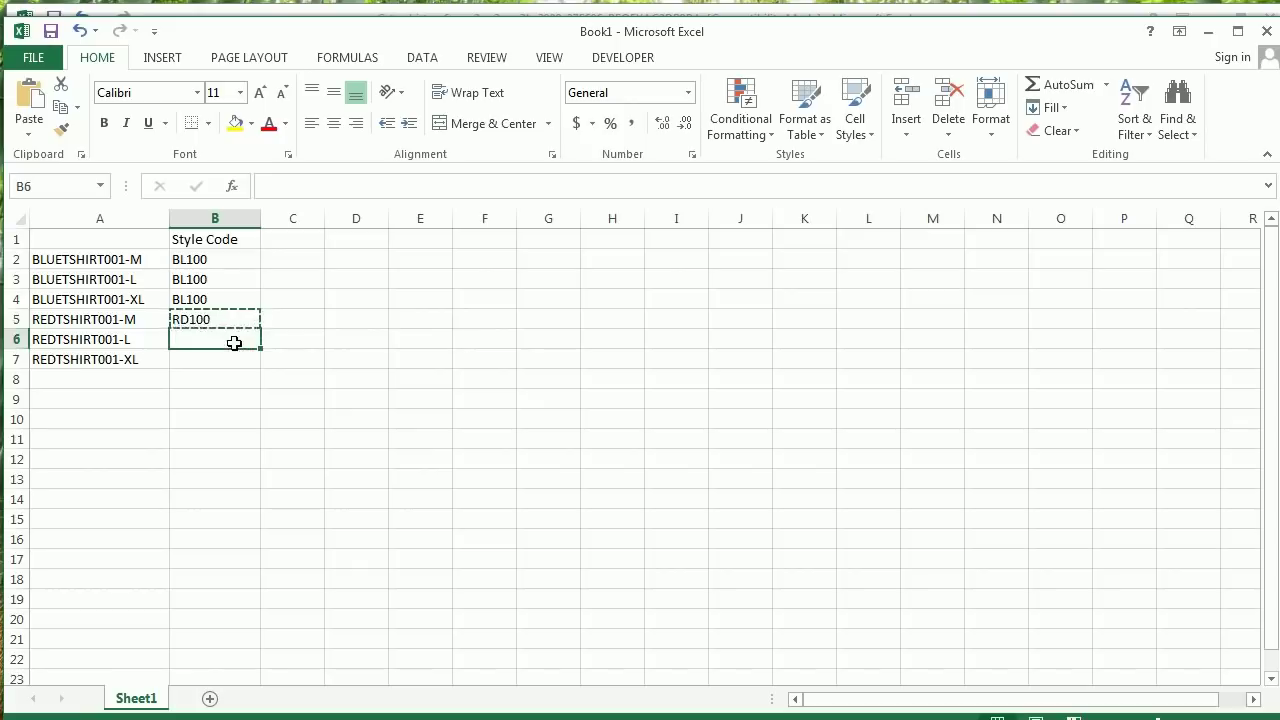
pyautogui.hotkey('ctrl', 'v')
pyautogui.click(229, 360)
pyautogui.hotkey('ctrl', 'v')
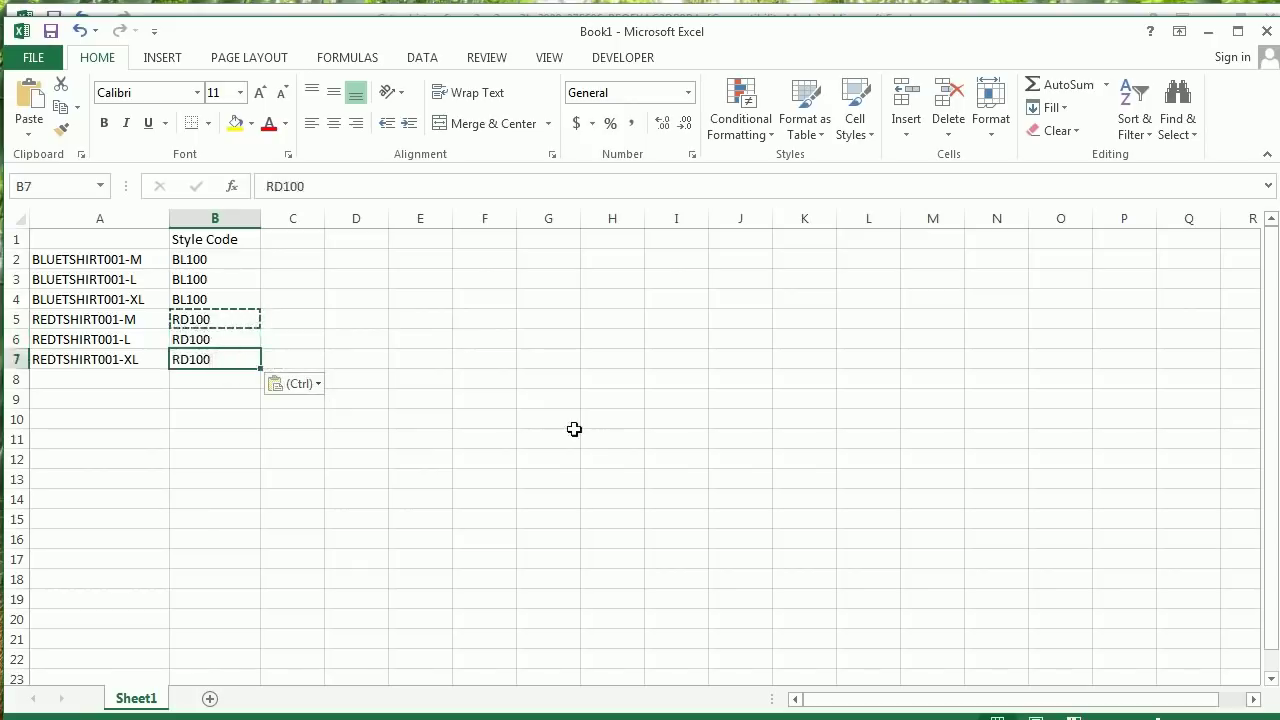
# Select the six style codes in B2:B7 and return to the listing sheet's J5
pyautogui.moveTo(237, 258); pyautogui.dragTo(228, 360)
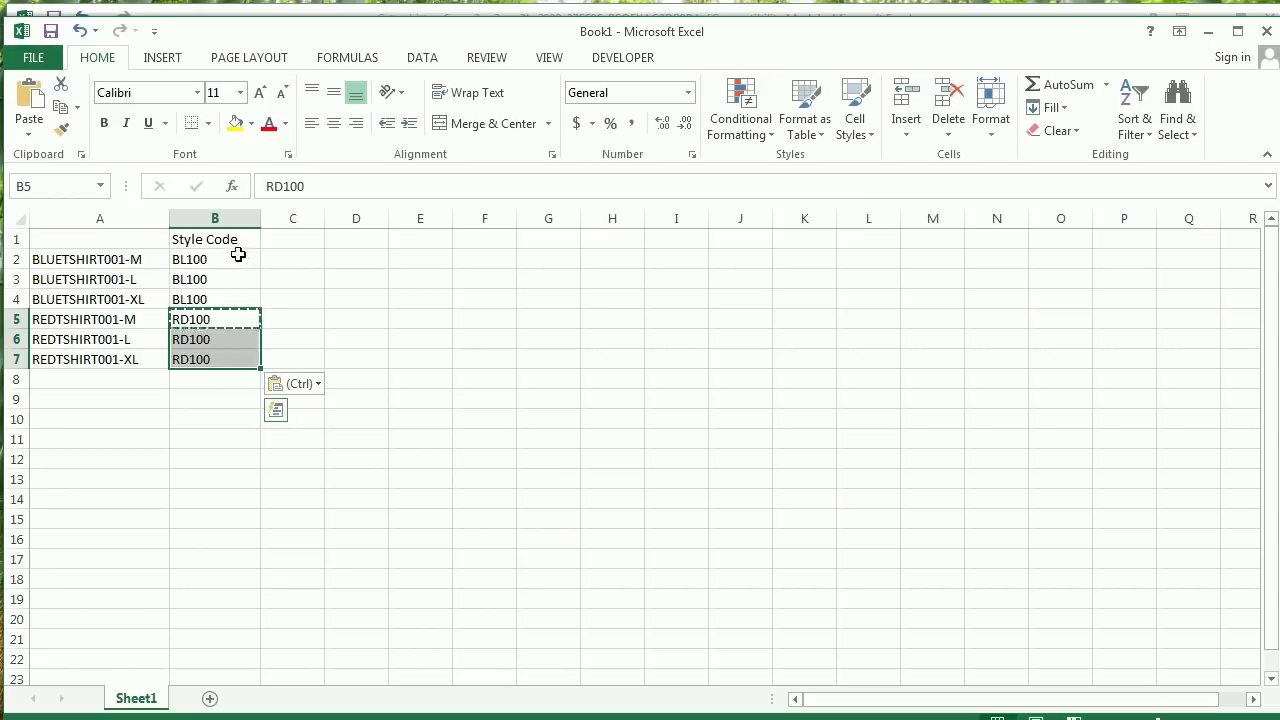
pyautogui.moveTo(238, 257); pyautogui.dragTo(229, 357)
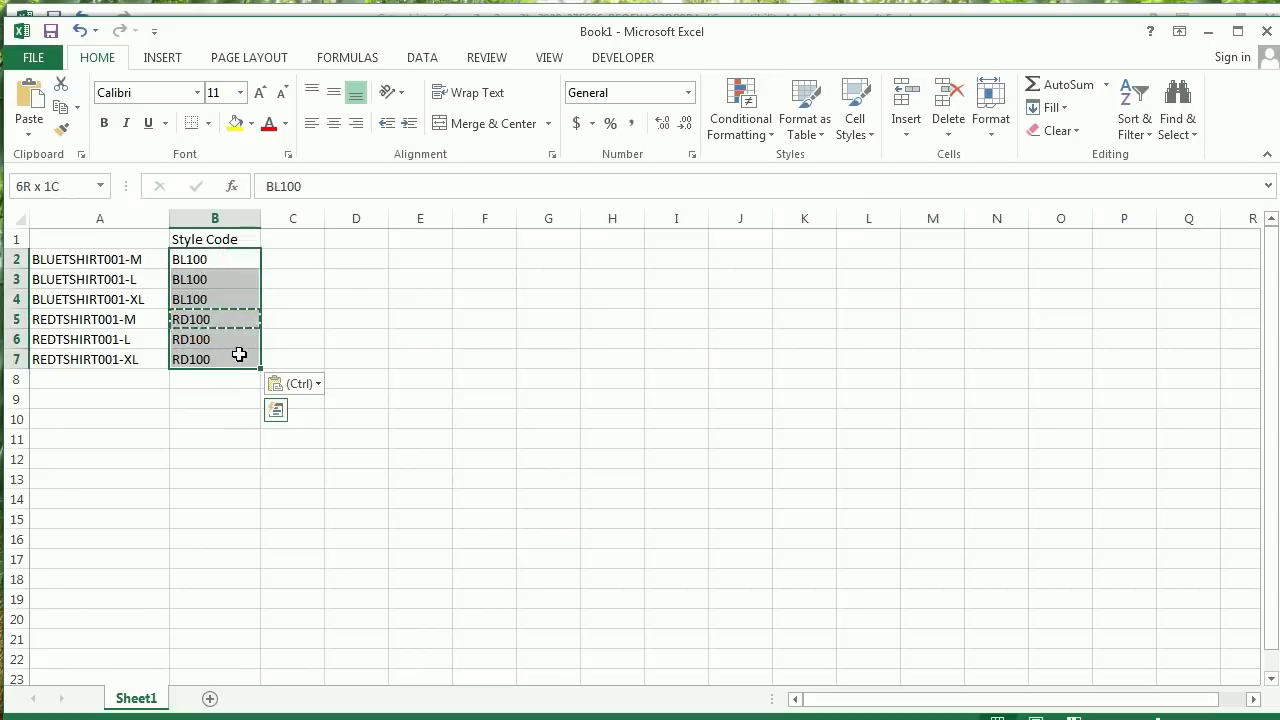
pyautogui.click(145, 320)
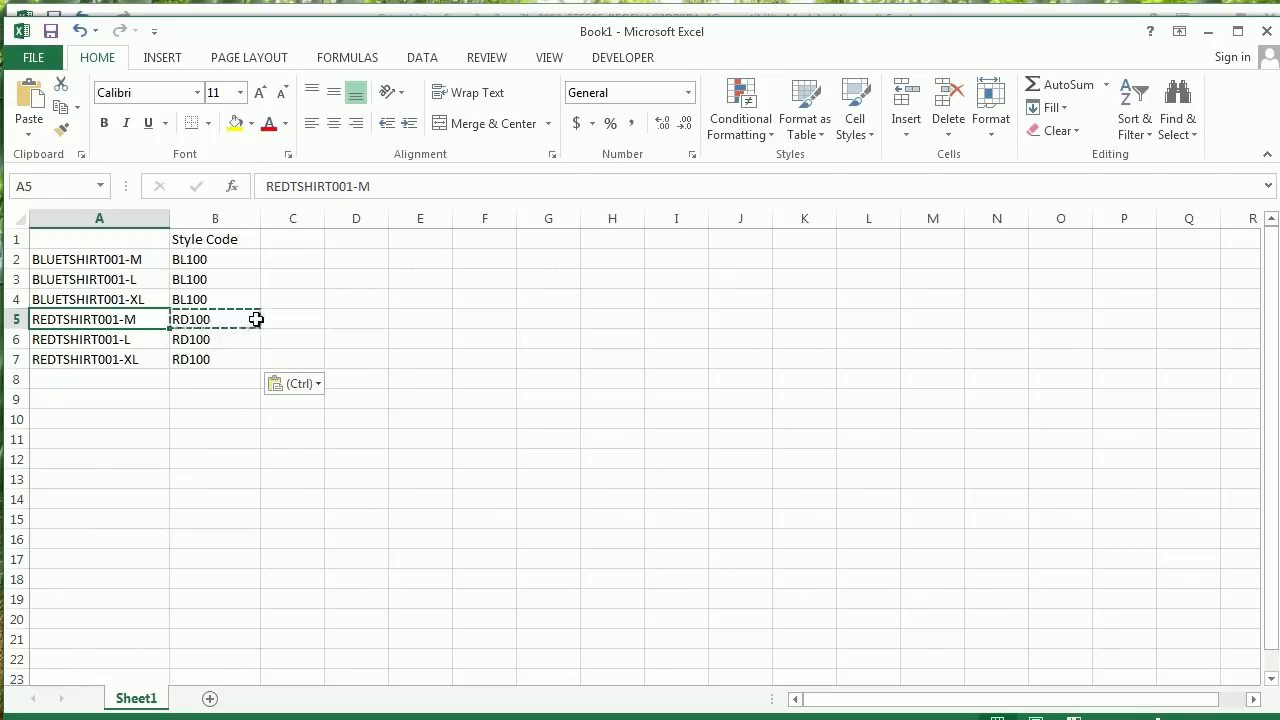
pyautogui.moveTo(250, 317); pyautogui.dragTo(240, 357)
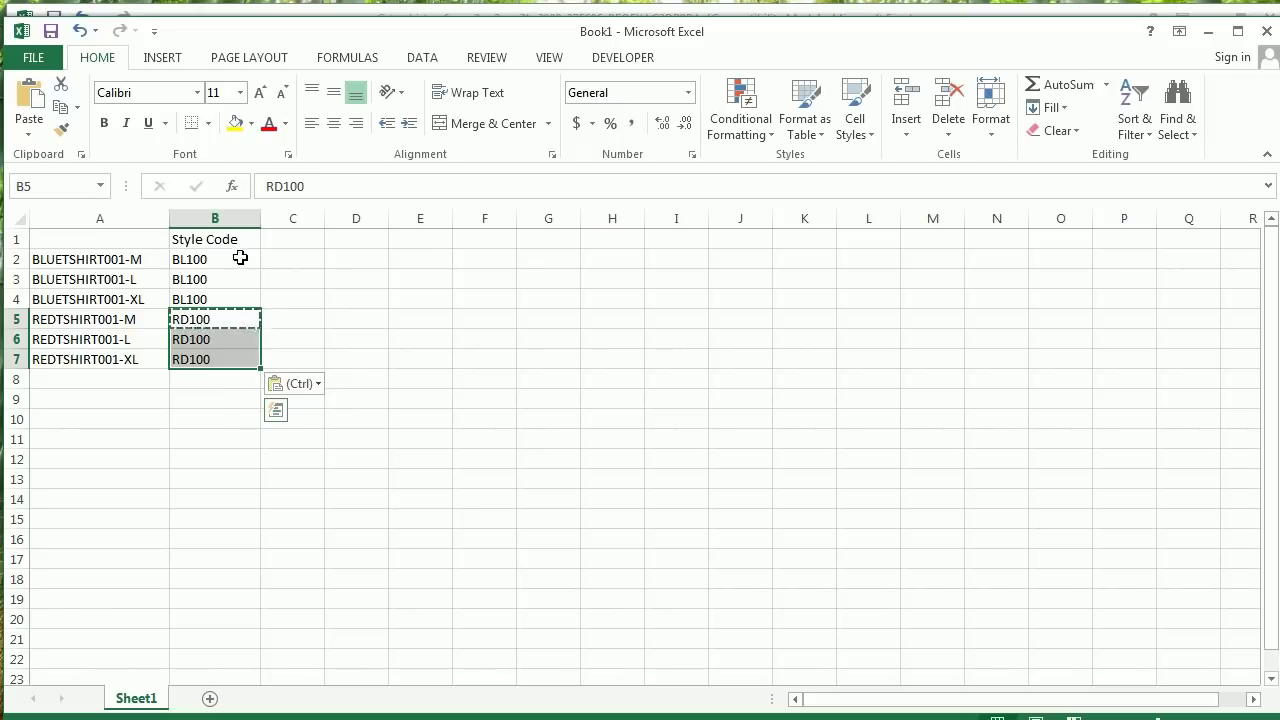
pyautogui.moveTo(240, 257); pyautogui.dragTo(235, 354)
pyautogui.click(420, 630)
pyautogui.moveTo(567, 716)
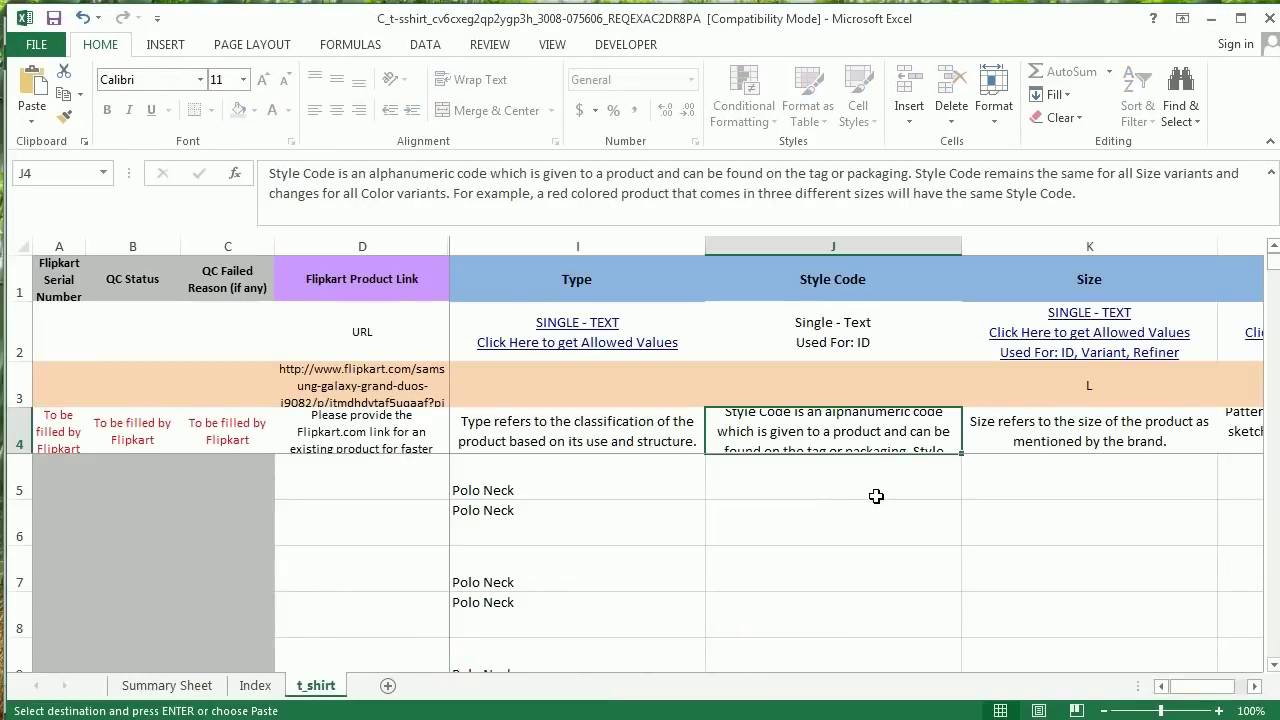
pyautogui.click(876, 490)
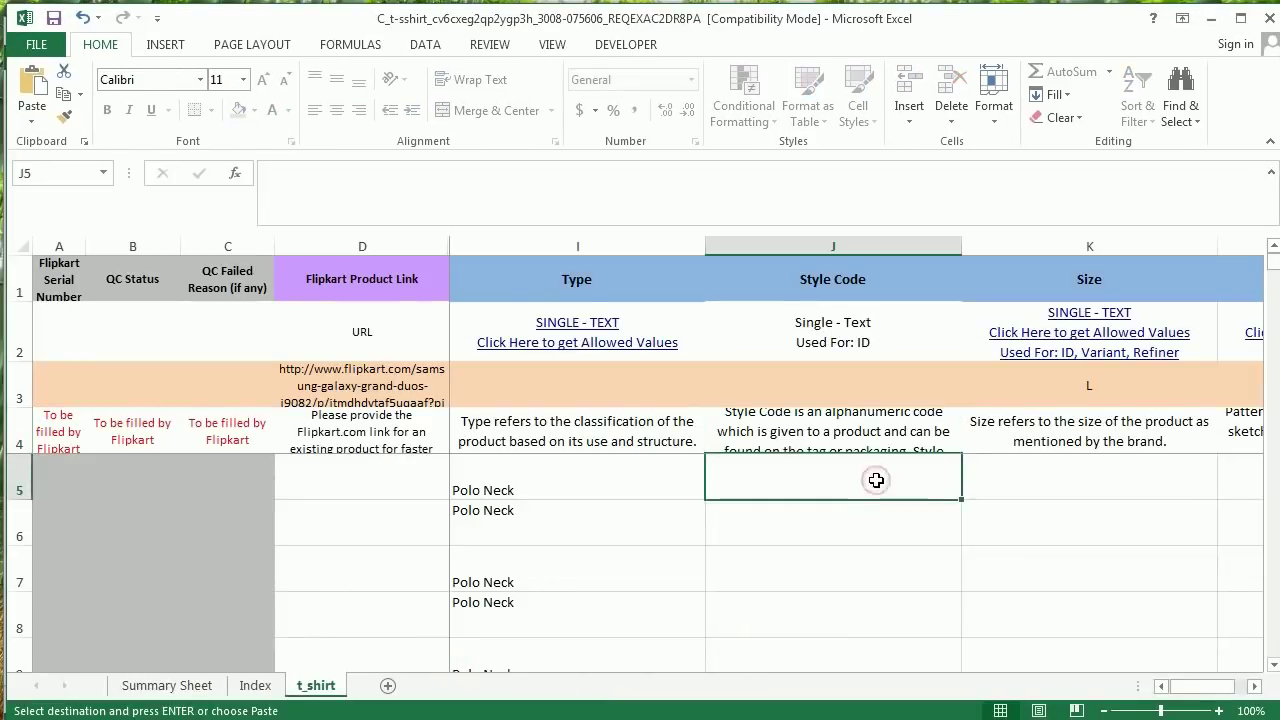
# Paste the style codes into J5:J10 and fill Size K5:K10 with repeating M, L, XL
pyautogui.hotkey('ctrl', 'v')
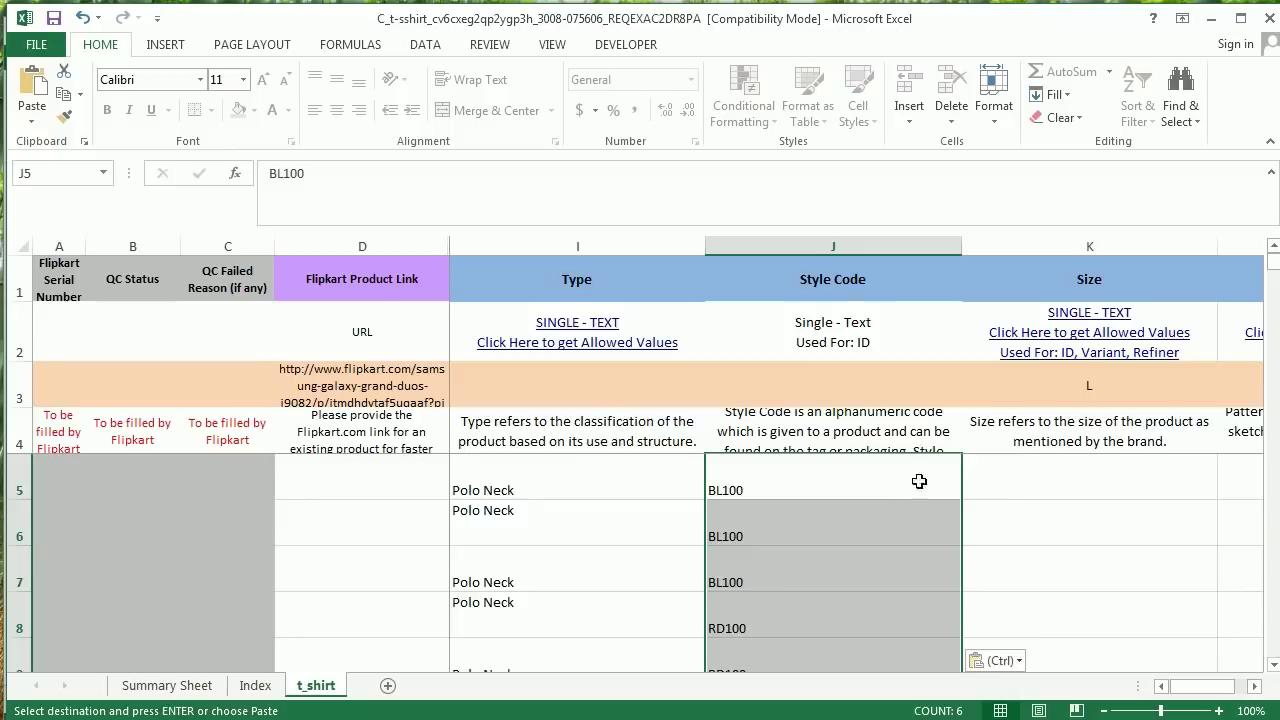
pyautogui.write('XL')
pyautogui.moveTo(803, 480); pyautogui.dragTo(808, 525)
pyautogui.moveTo(961, 545); pyautogui.dragTo(960, 660)
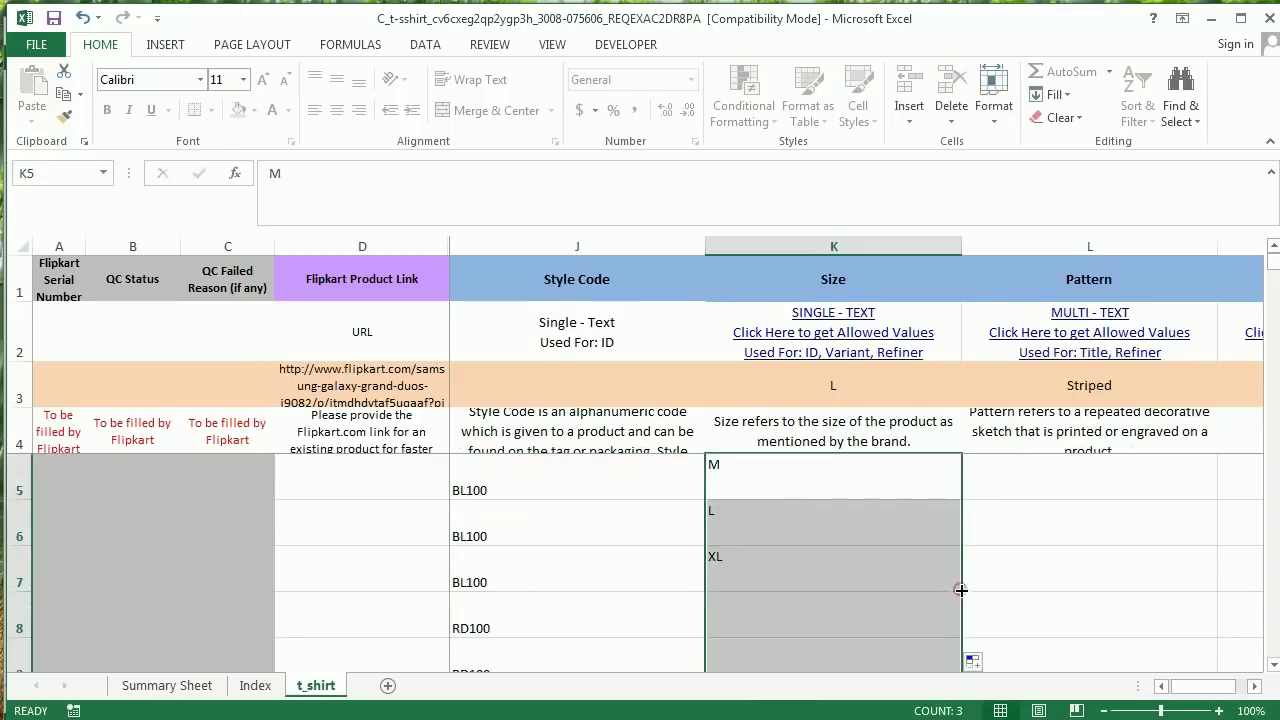
pyautogui.click(1258, 686)
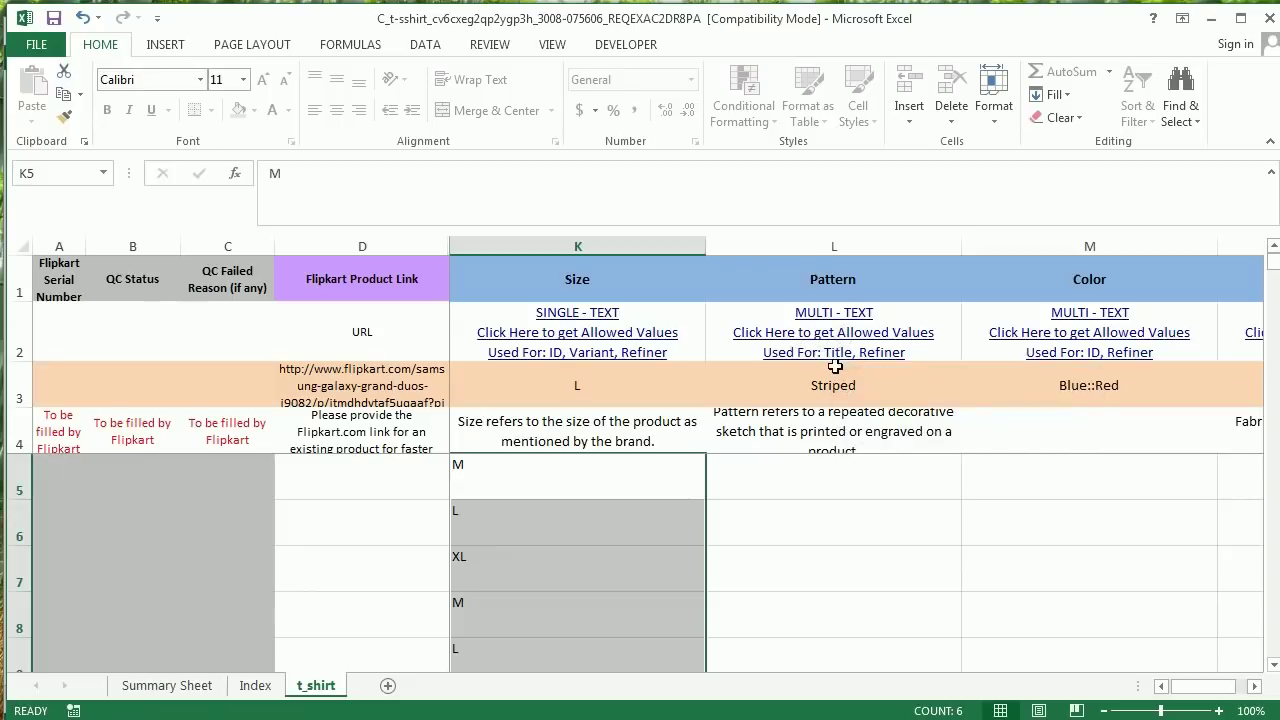
pyautogui.click(835, 364)
# Fill the Pattern column with Solid, copied from the Index sheet's allowed values
pyautogui.scroll(-1, 685, 400)
pyautogui.scroll(-2, 697, 497)
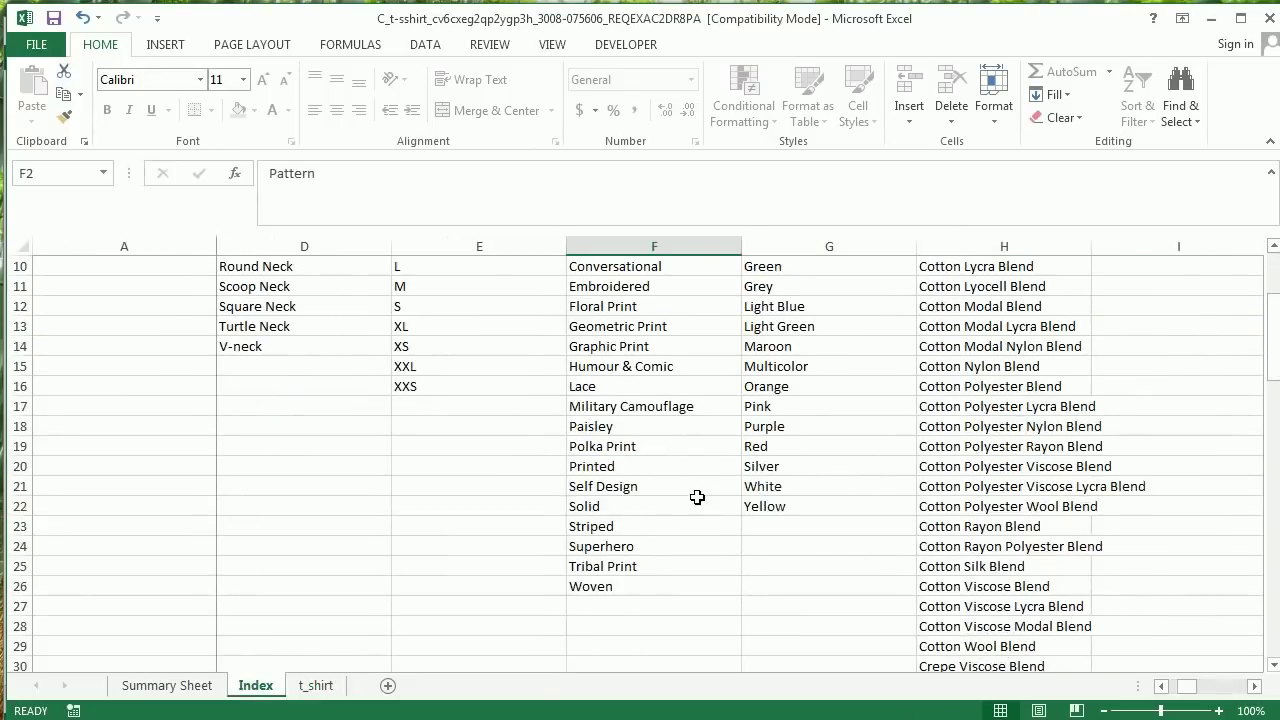
pyautogui.click(630, 506)
pyautogui.hotkey('ctrl', 'c')
pyautogui.hotkey('ctrl', 'pagedown')
pyautogui.hotkey('ctrl', 'v')
pyautogui.doubleClick(961, 500)
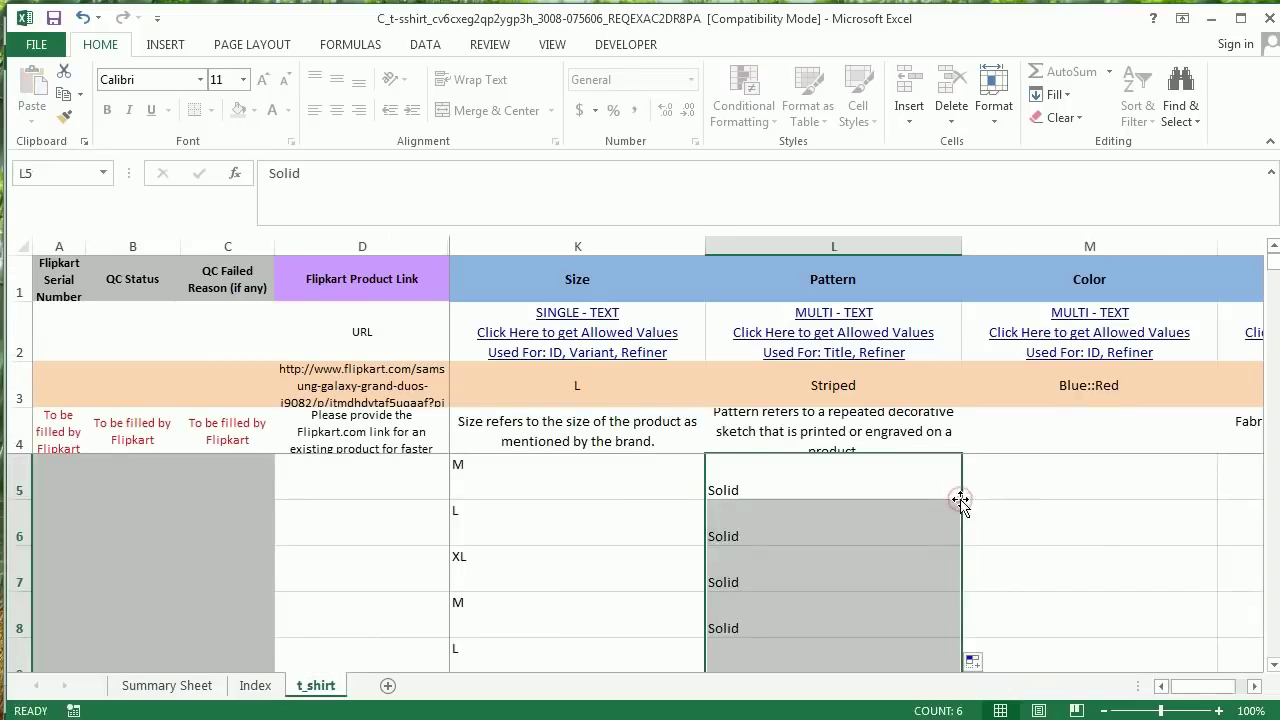
# Fill Color with Blue for the first three rows and Red for the rows below
pyautogui.click(1255, 686)
pyautogui.click(1255, 686)
pyautogui.click(843, 500)
pyautogui.write('Blue')
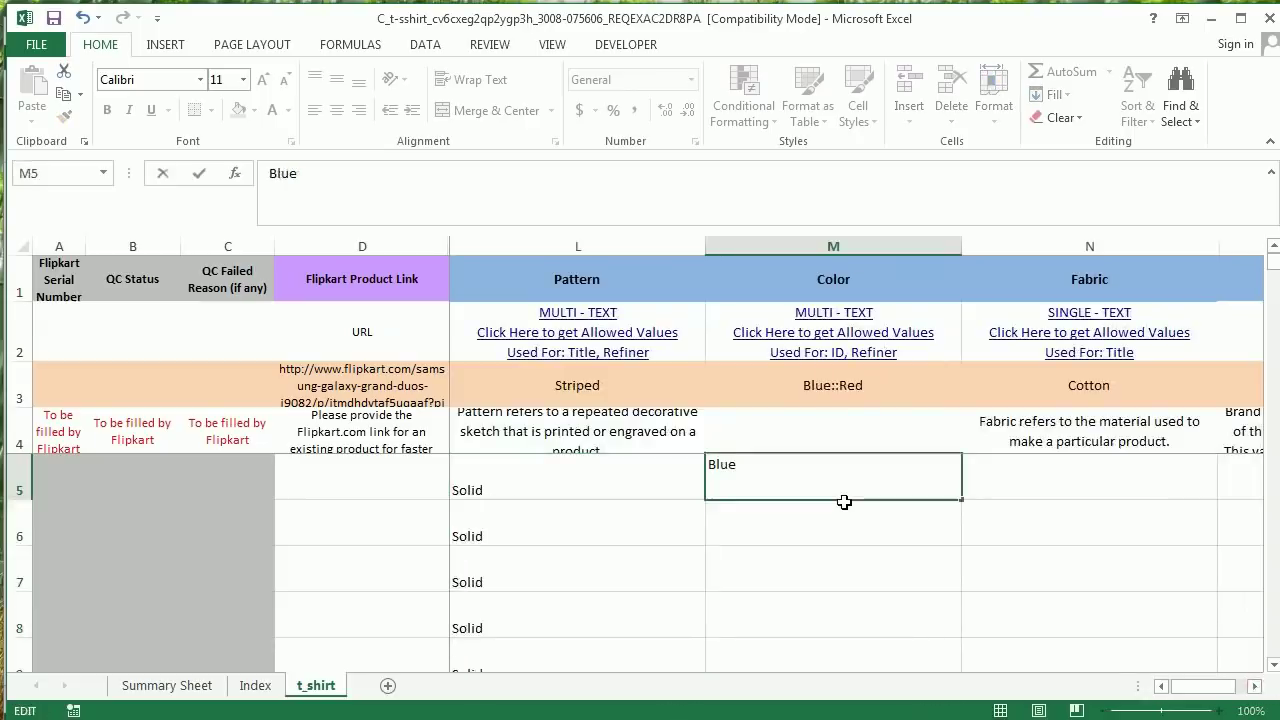
pyautogui.write('::')
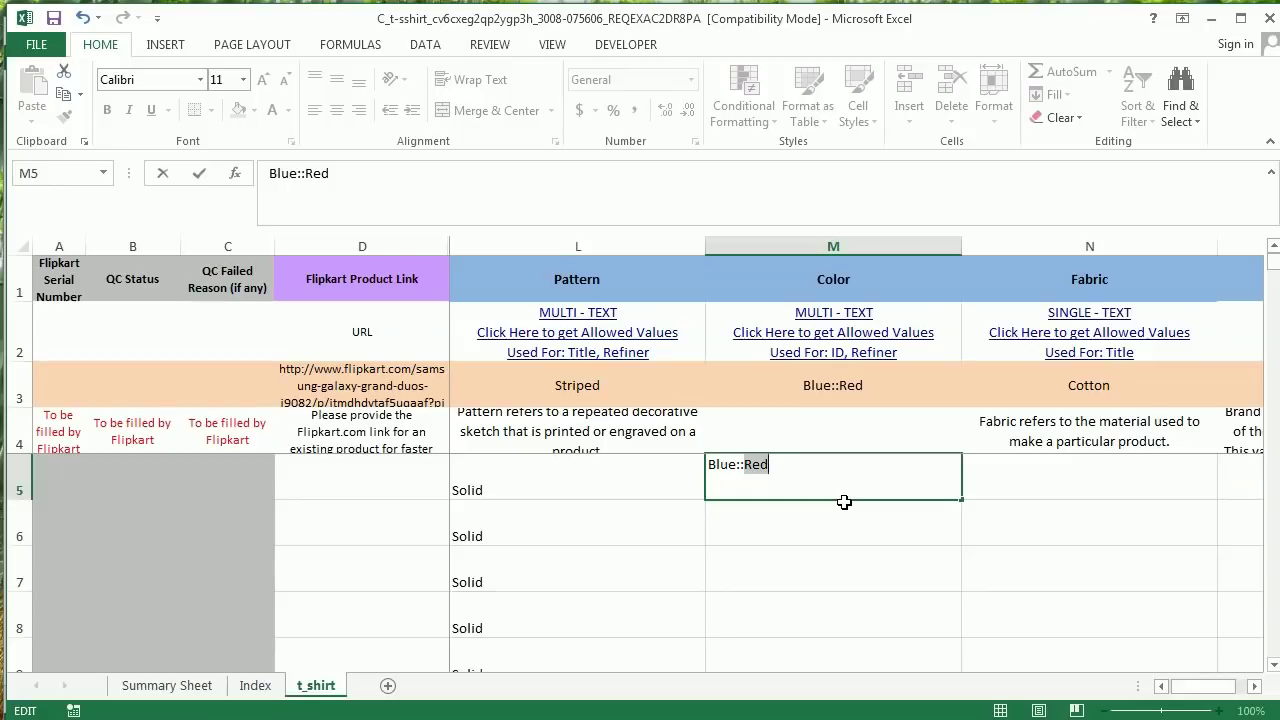
pyautogui.press('BackSpace')
pyautogui.press('BackSpace')
pyautogui.press('Return')
pyautogui.click(923, 478)
pyautogui.moveTo(958, 492); pyautogui.dragTo(958, 588)
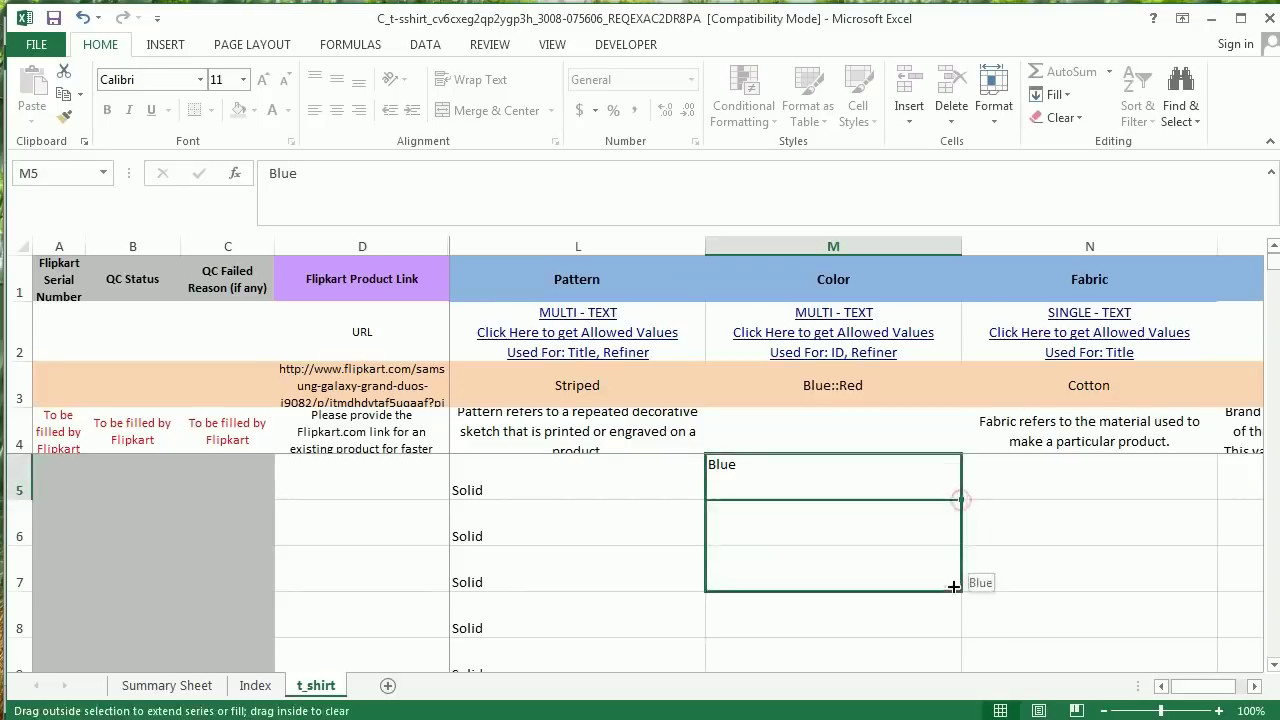
pyautogui.click(910, 615)
pyautogui.write('Red')
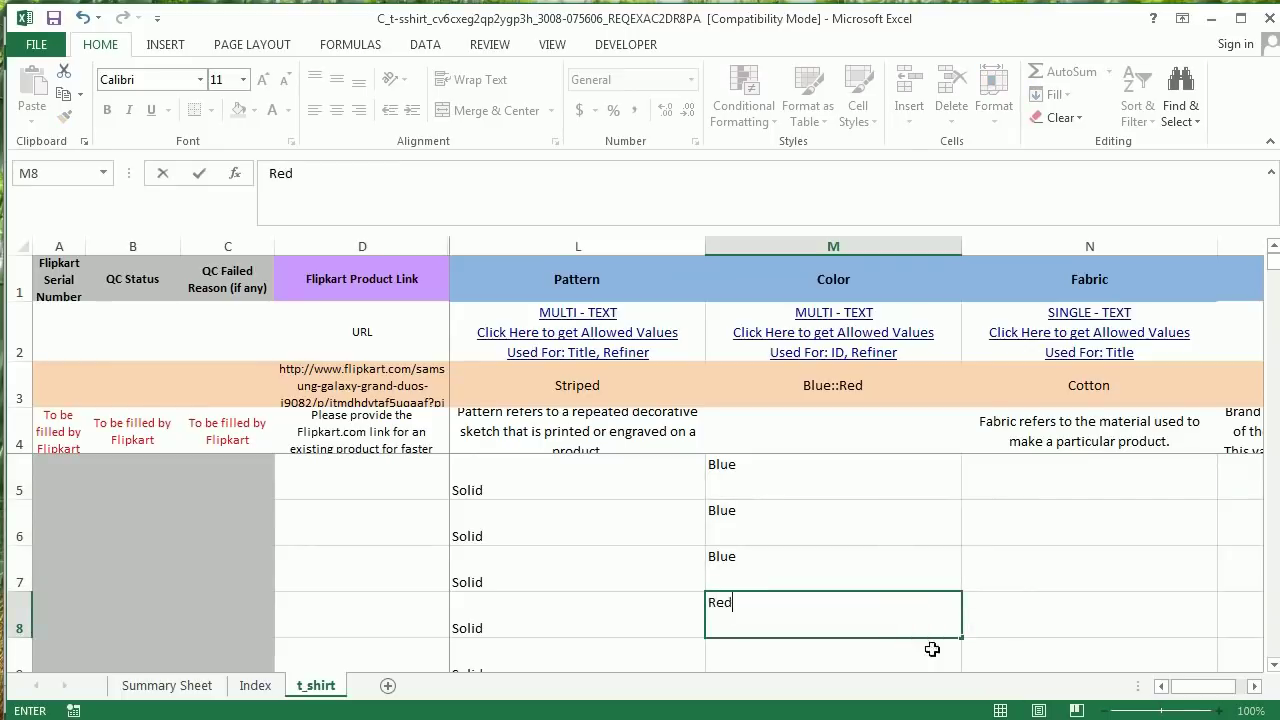
pyautogui.moveTo(961, 641); pyautogui.dragTo(966, 666)
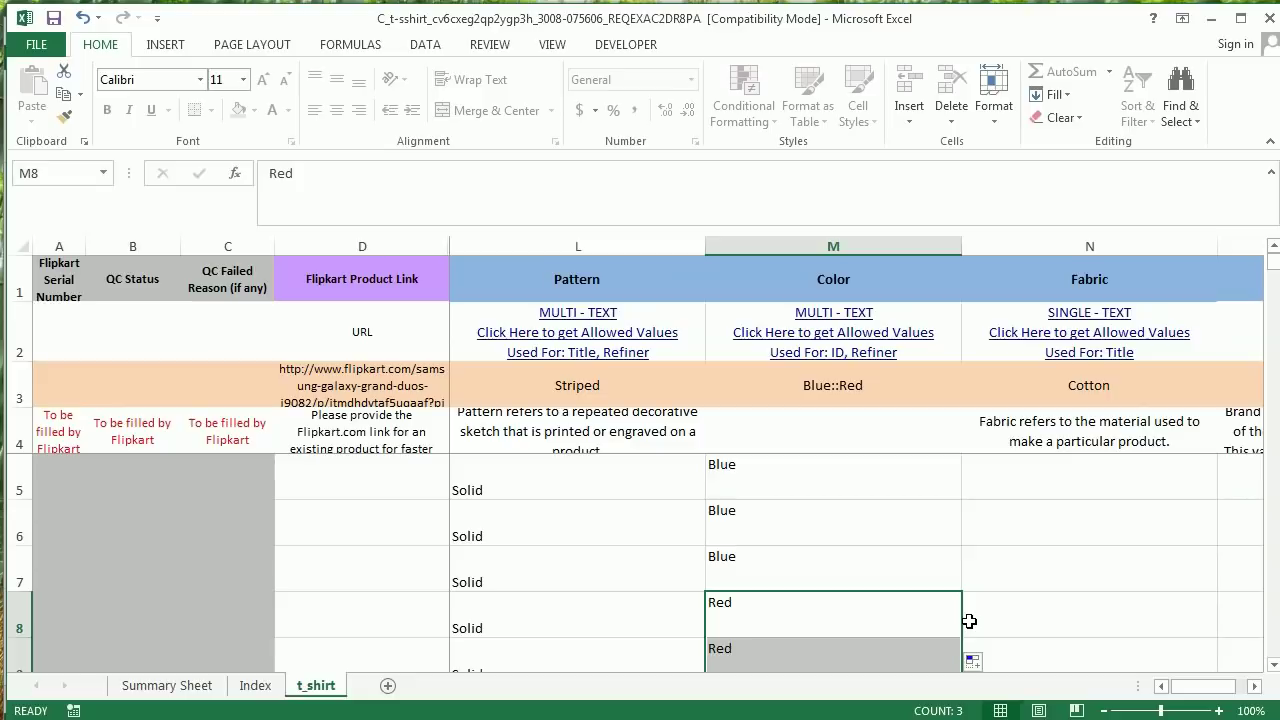
pyautogui.click(1255, 688)
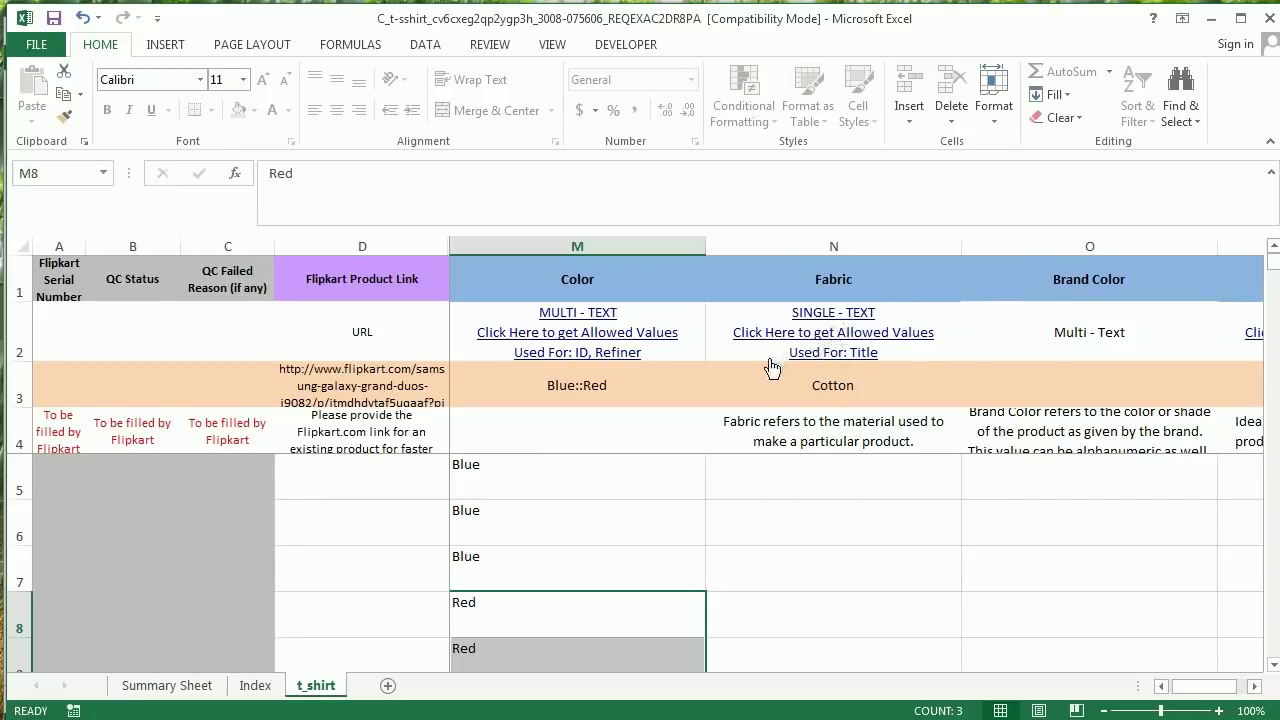
pyautogui.click(838, 328)
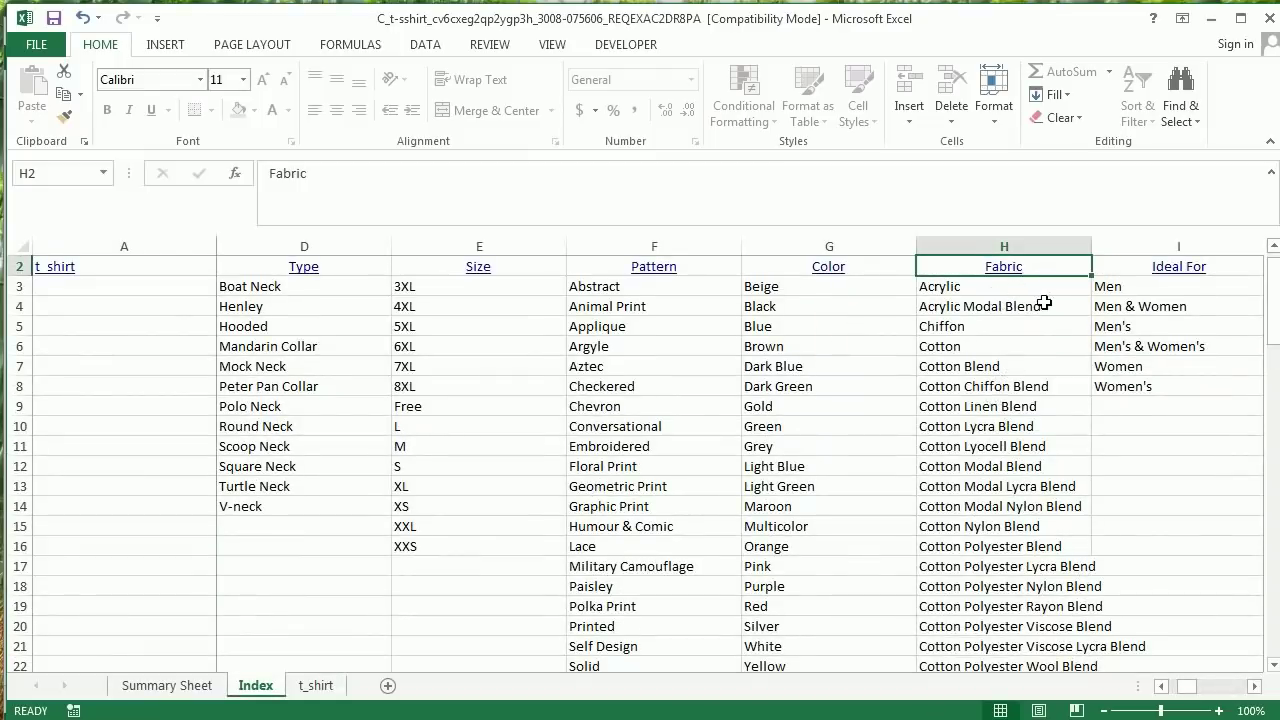
# Look through the allowed Fabric values on the Index sheet, then return to t_shirt
pyautogui.scroll(-2, 1045, 303)
pyautogui.scroll(-2, 1045, 303)
pyautogui.scroll(-2, 1046, 305)
pyautogui.scroll(-3, 1045, 320)
pyautogui.scroll(-1, 1044, 397)
pyautogui.scroll(-2, 1044, 397)
pyautogui.scroll(-3, 1044, 398)
pyautogui.scroll(-4, 1044, 398)
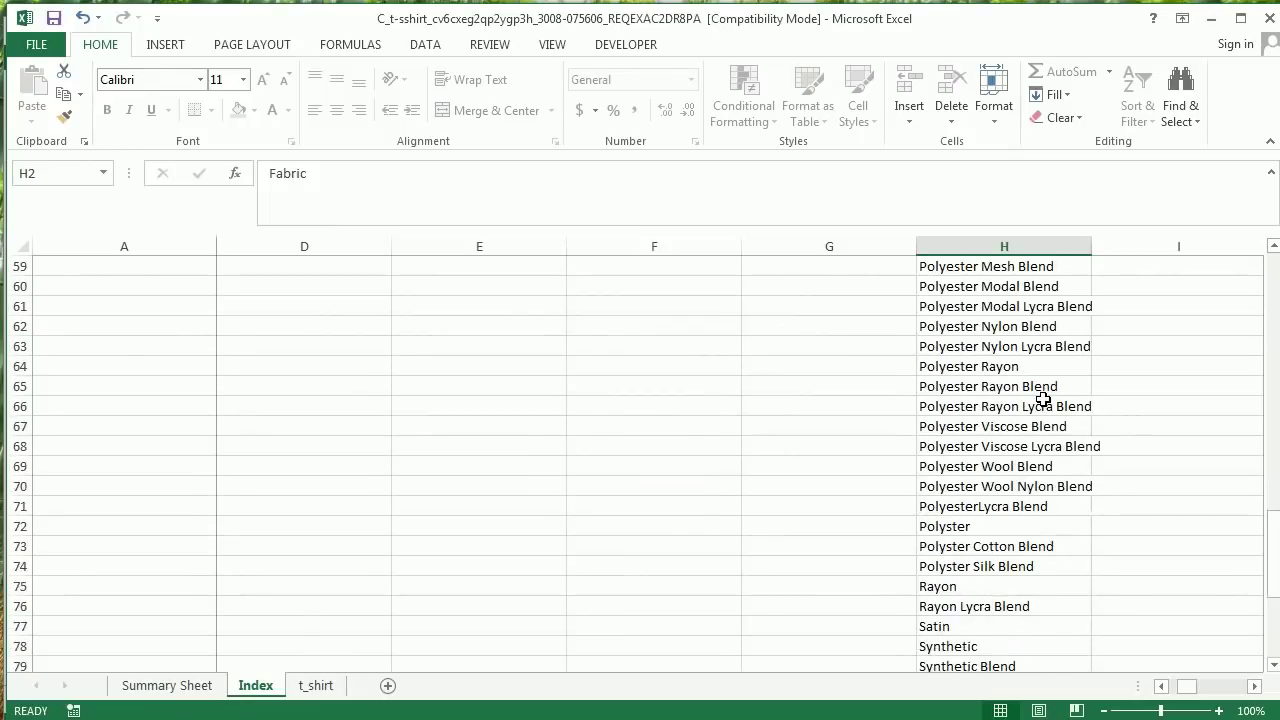
pyautogui.scroll(-3, 1043, 399)
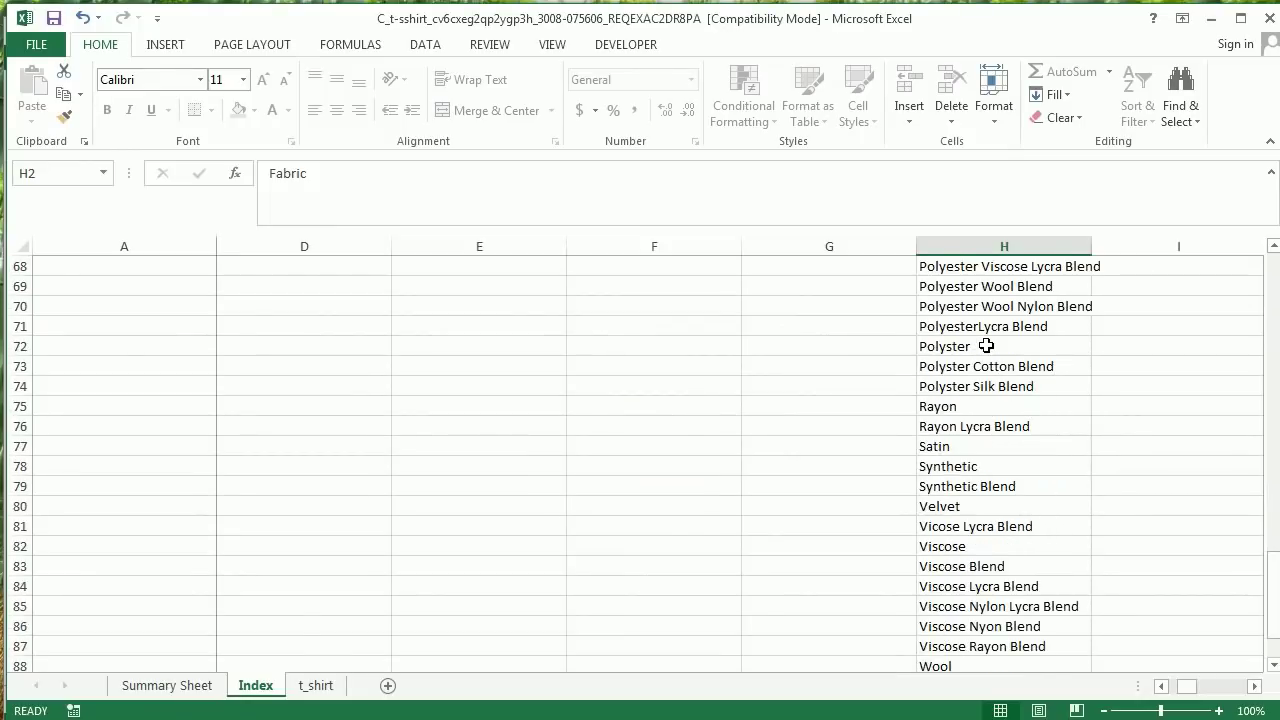
pyautogui.hotkey('ctrl', 'pagedown')
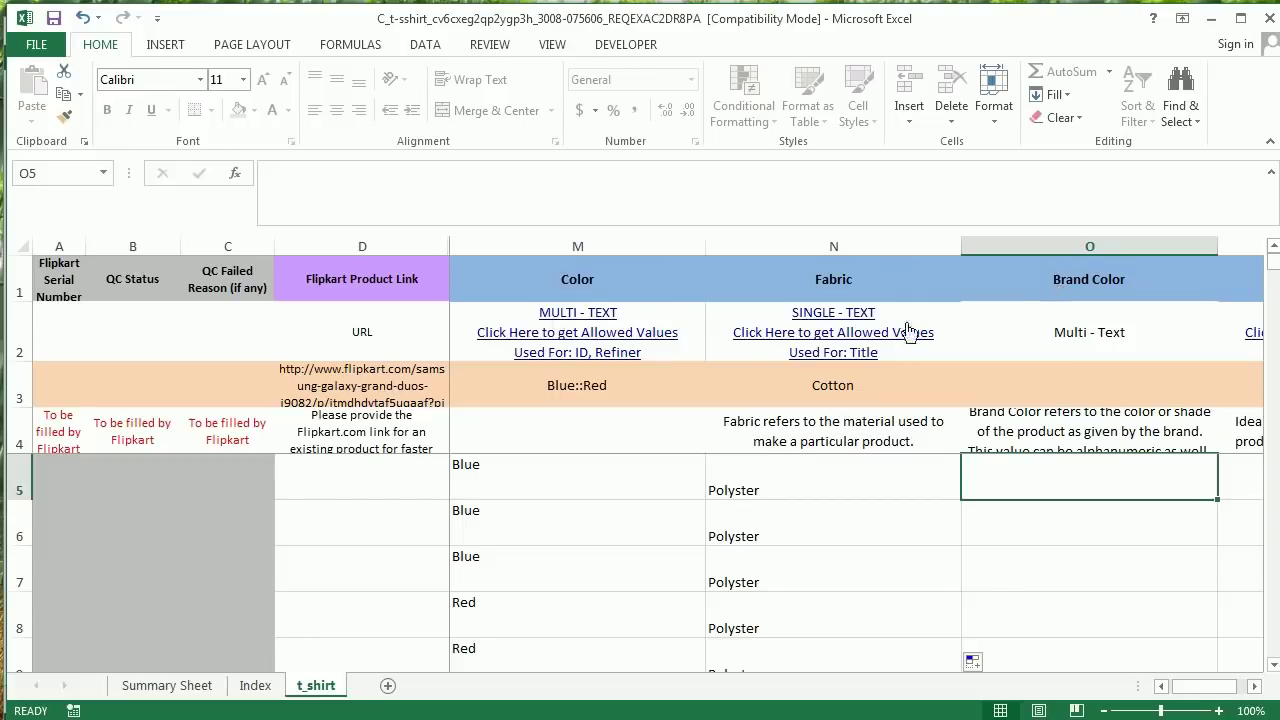
# Enter Aqua Blue as the Brand Color in the first blue row
pyautogui.click(610, 483)
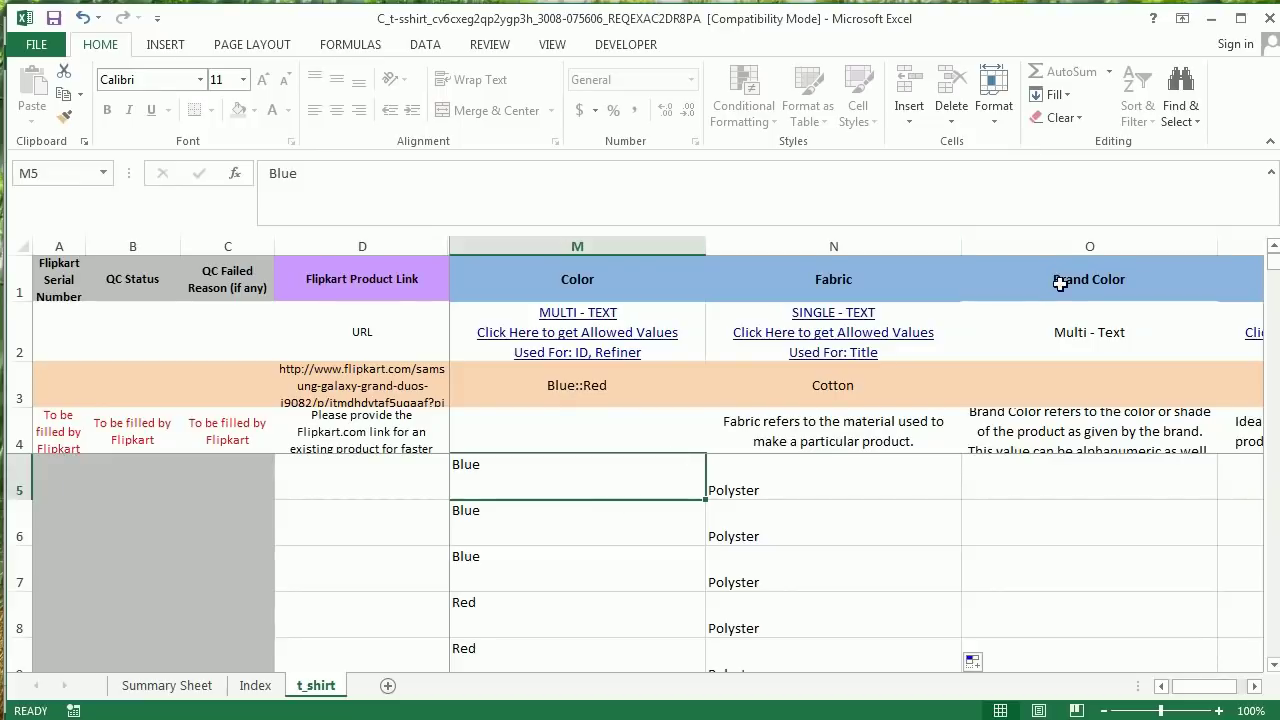
pyautogui.click(1066, 470)
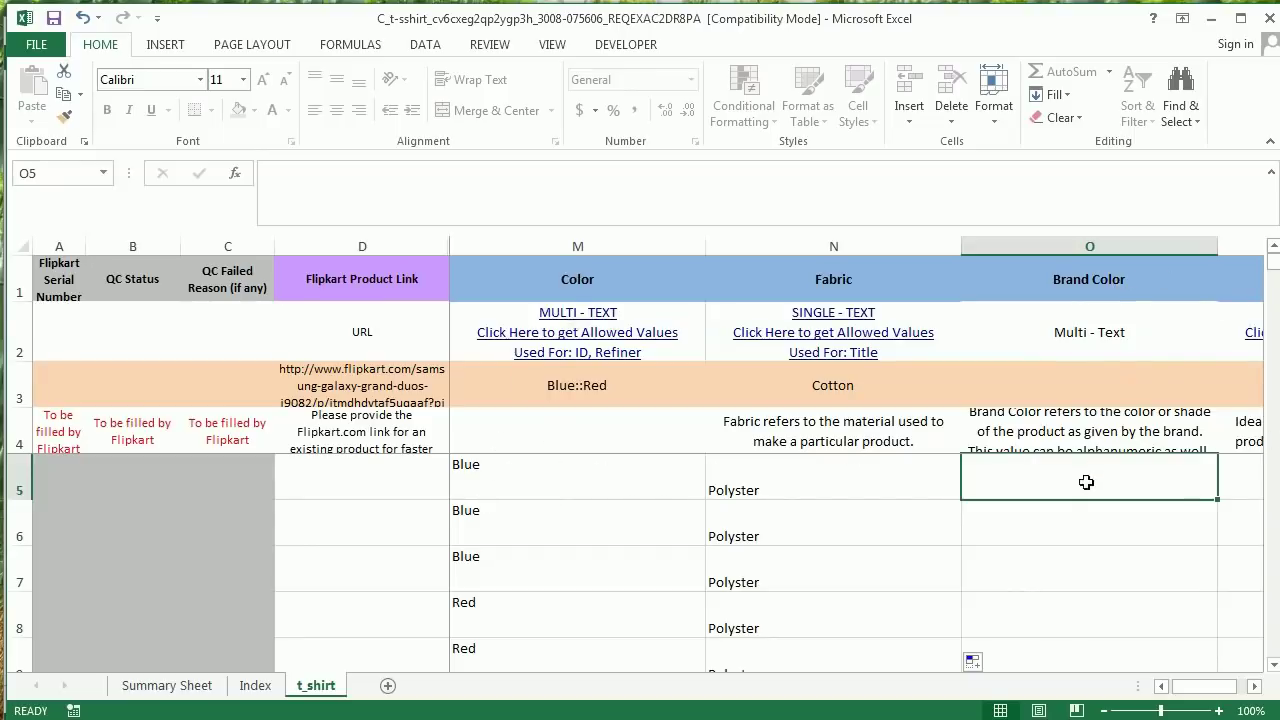
pyautogui.write('Aq')
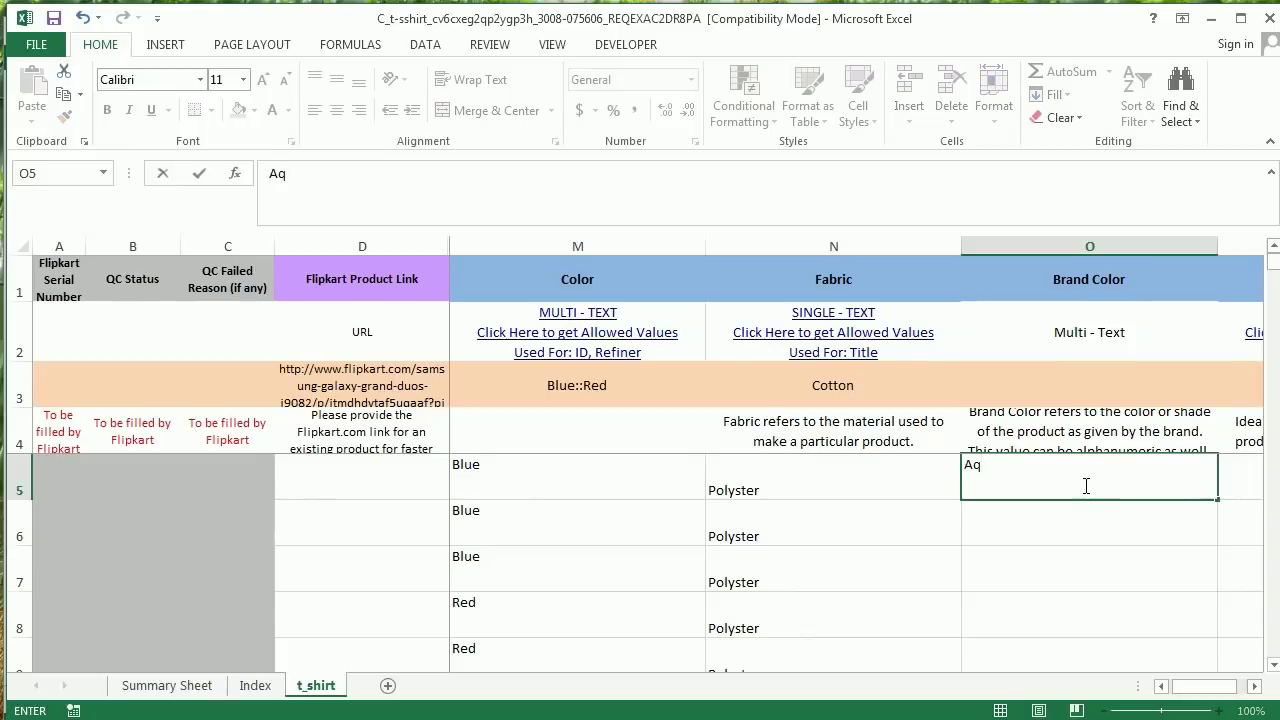
pyautogui.write('ua Blue')
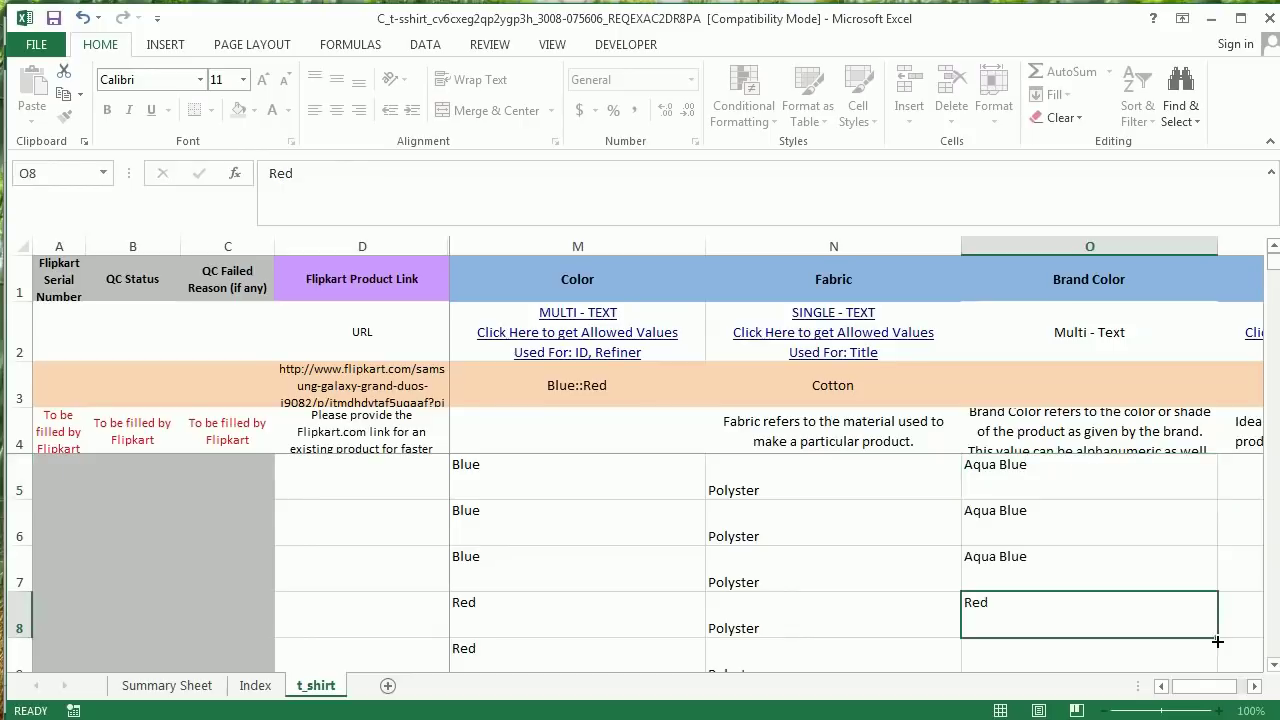
pyautogui.click(1255, 687)
pyautogui.click(1255, 687)
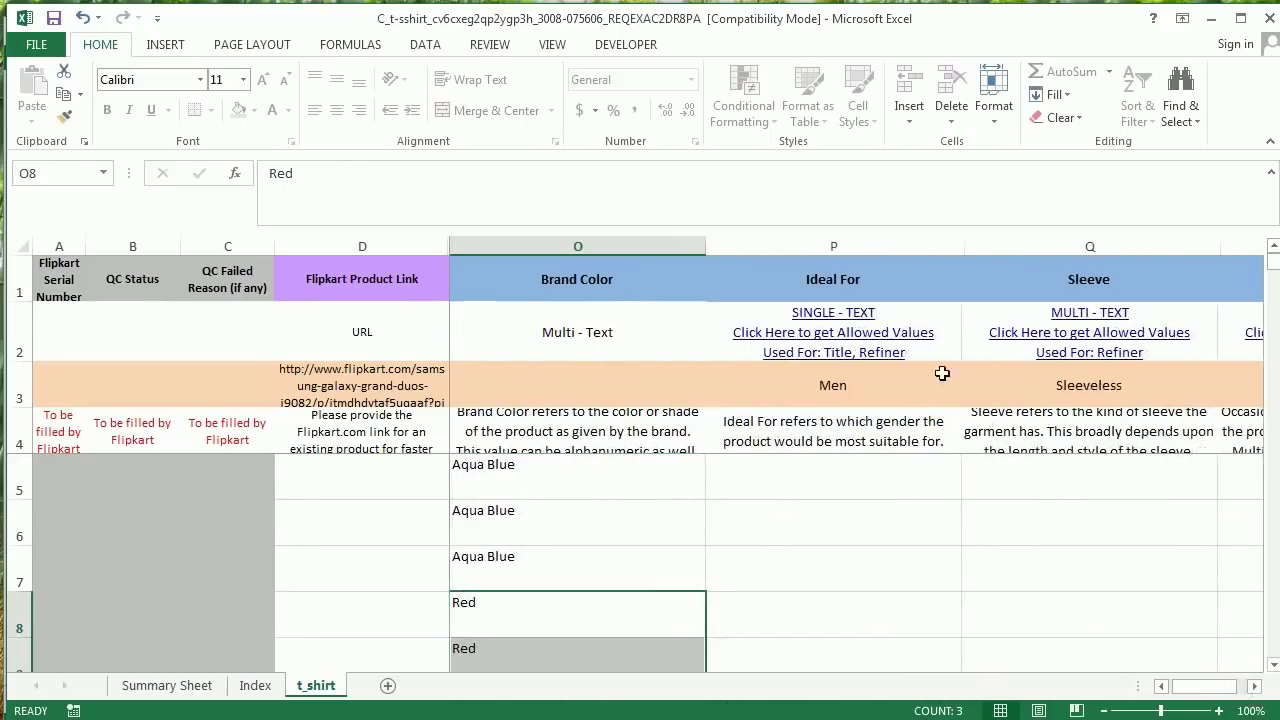
# Set Ideal For to Men, Sleeve to Half Sleeve and Occasion to Casual from the allowed values
pyautogui.click(851, 337)
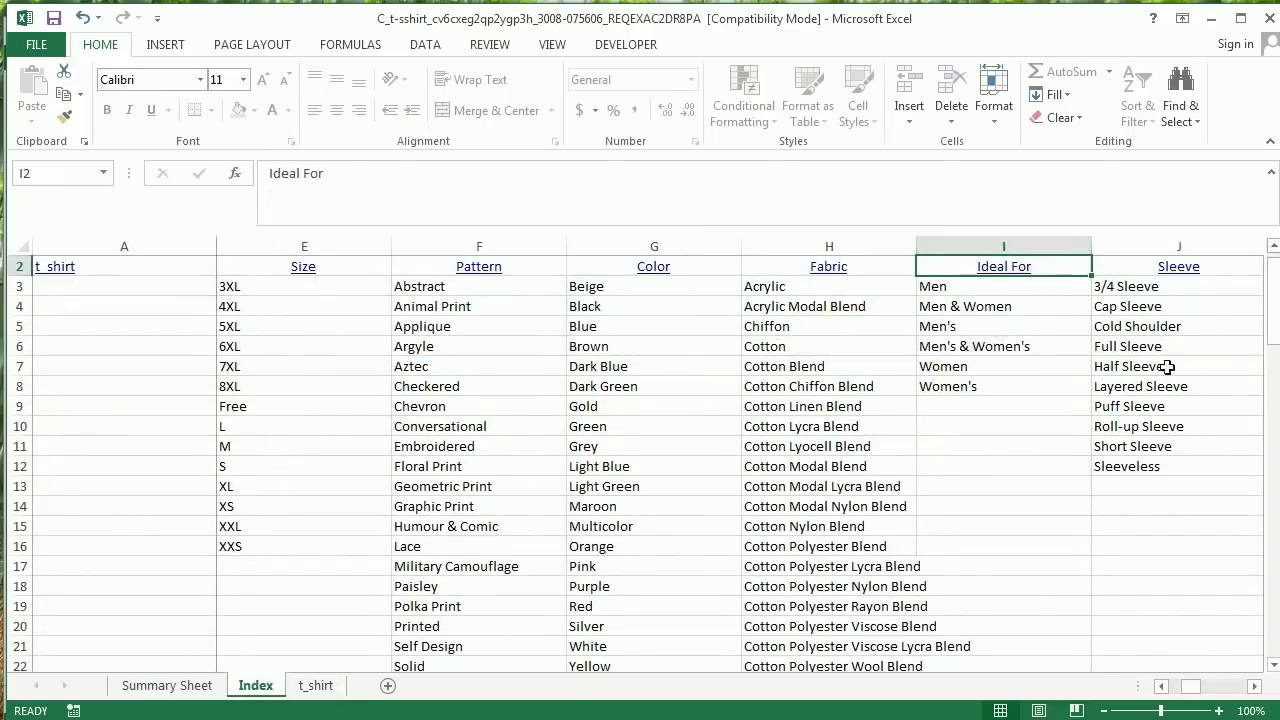
pyautogui.doubleClick(1030, 287)
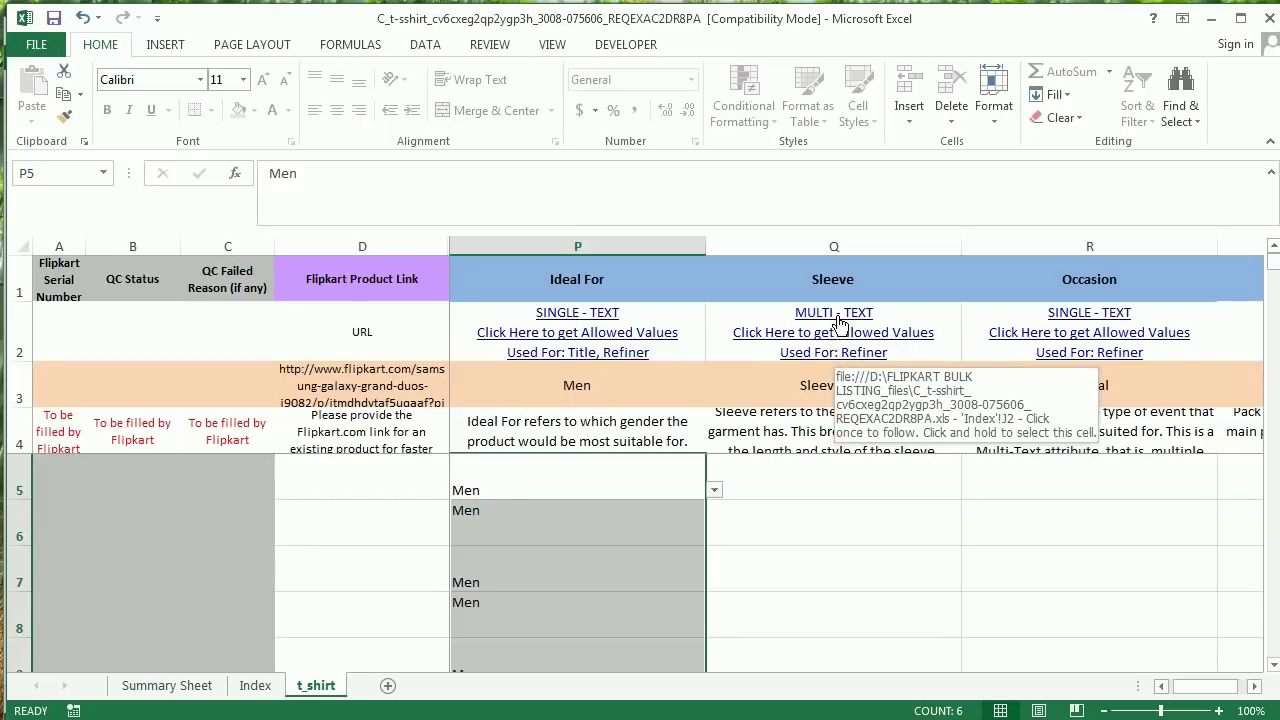
pyautogui.click(828, 336)
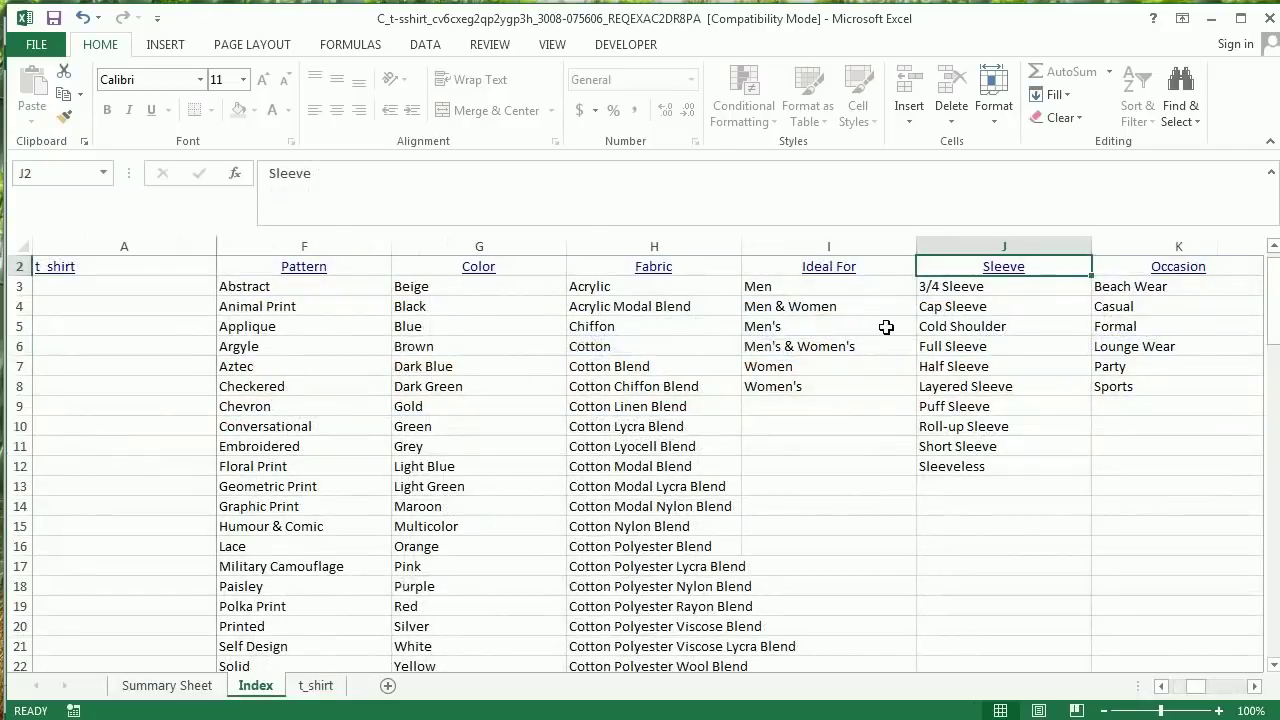
pyautogui.hotkey('ctrl', 'pagedown')
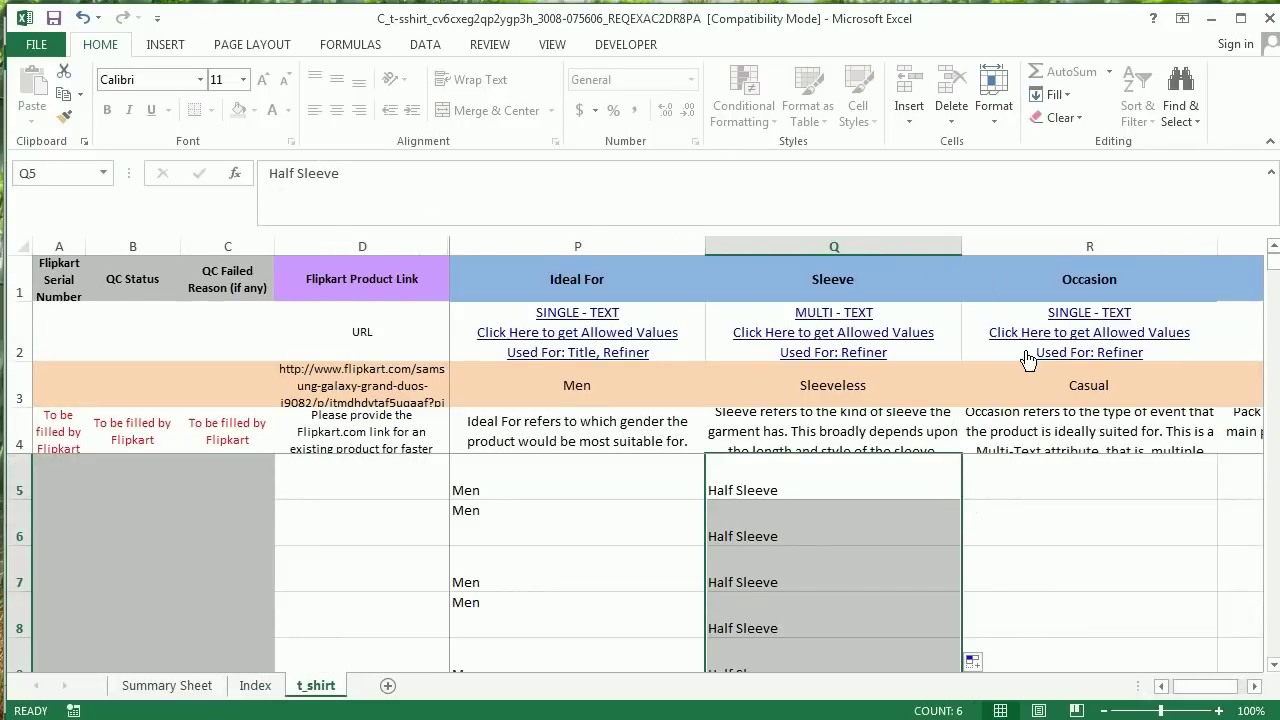
pyautogui.click(1152, 498)
pyautogui.click(1254, 686)
pyautogui.click(969, 491)
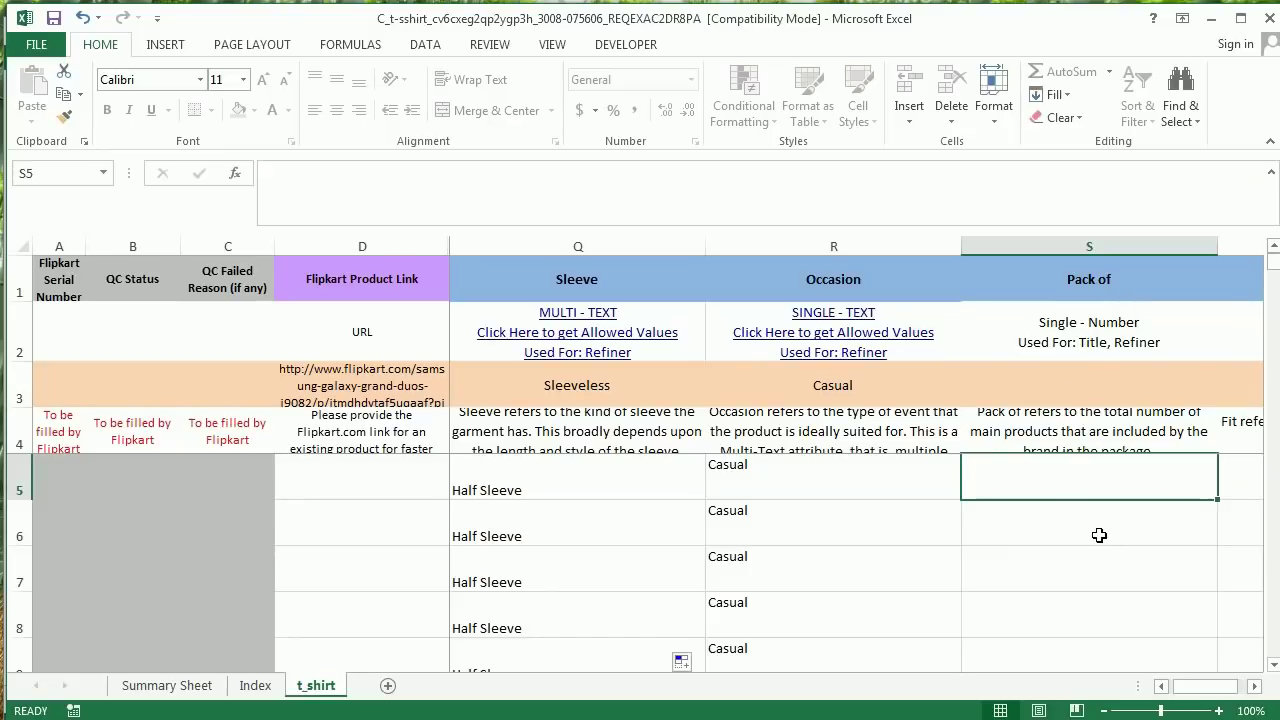
pyautogui.click(1048, 432)
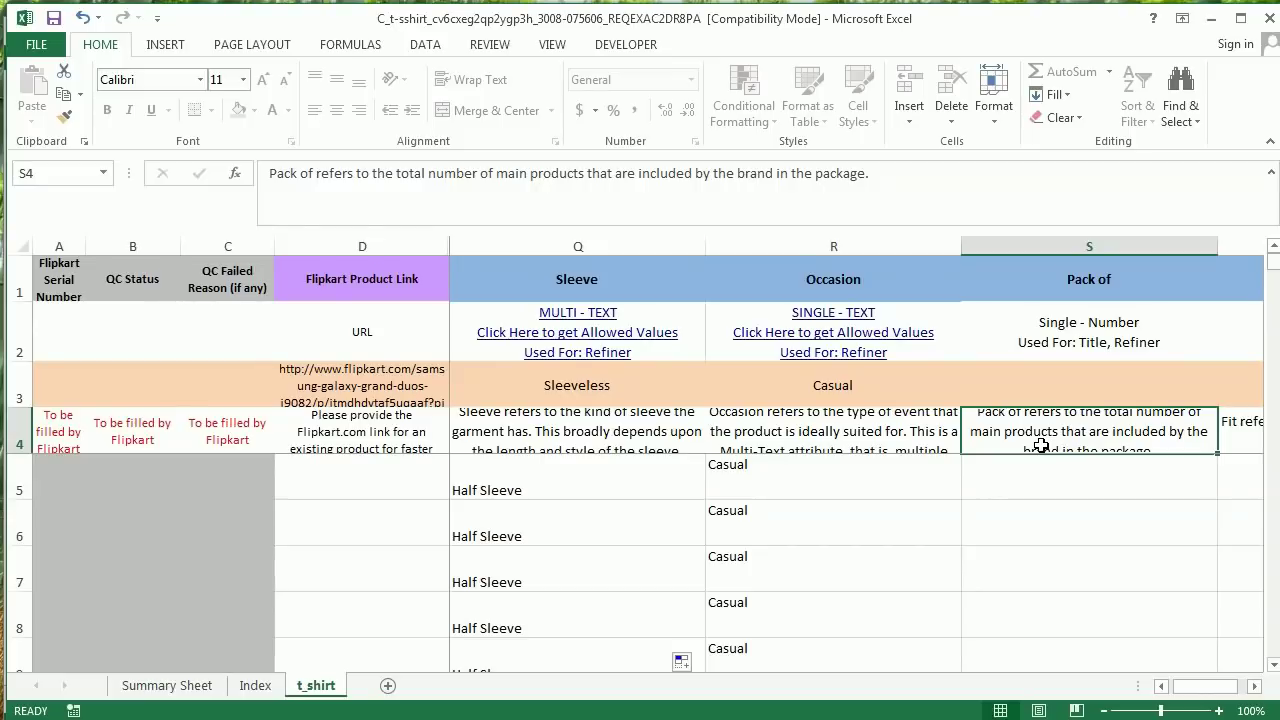
# Enter 1 in S5 and S6 and fill it down the whole Pack of column
pyautogui.click(1069, 478)
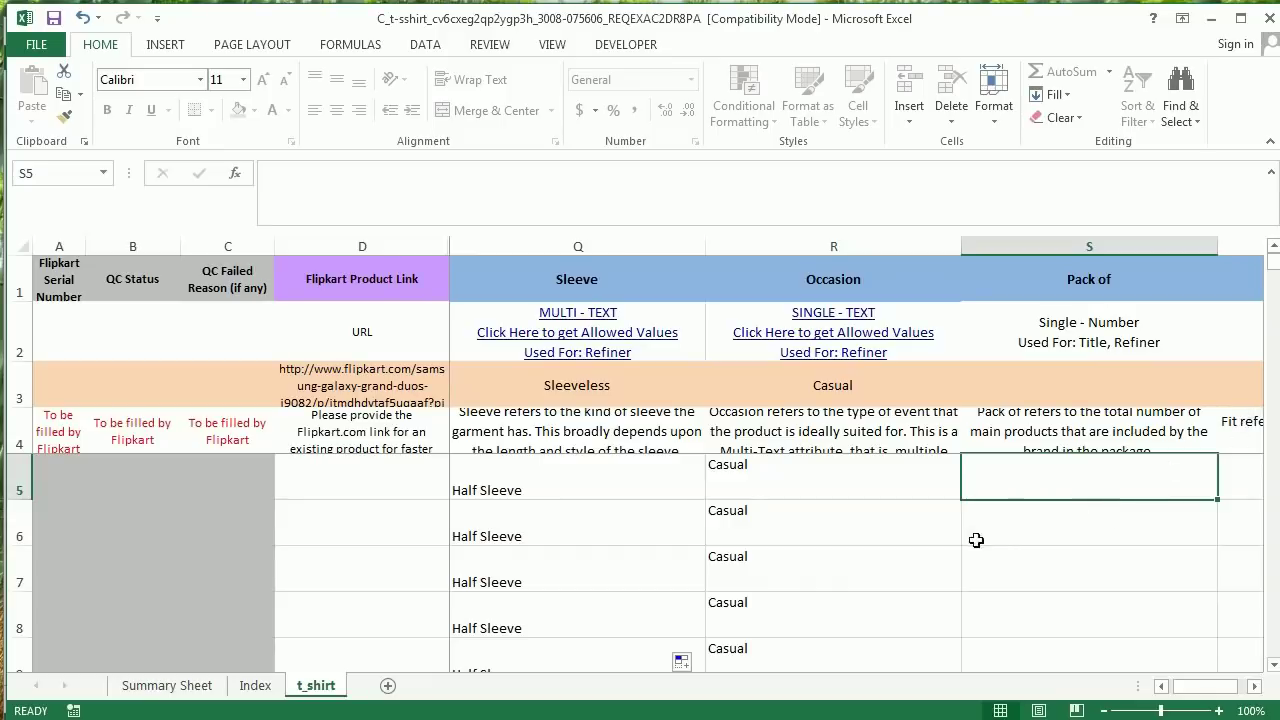
pyautogui.write('1')
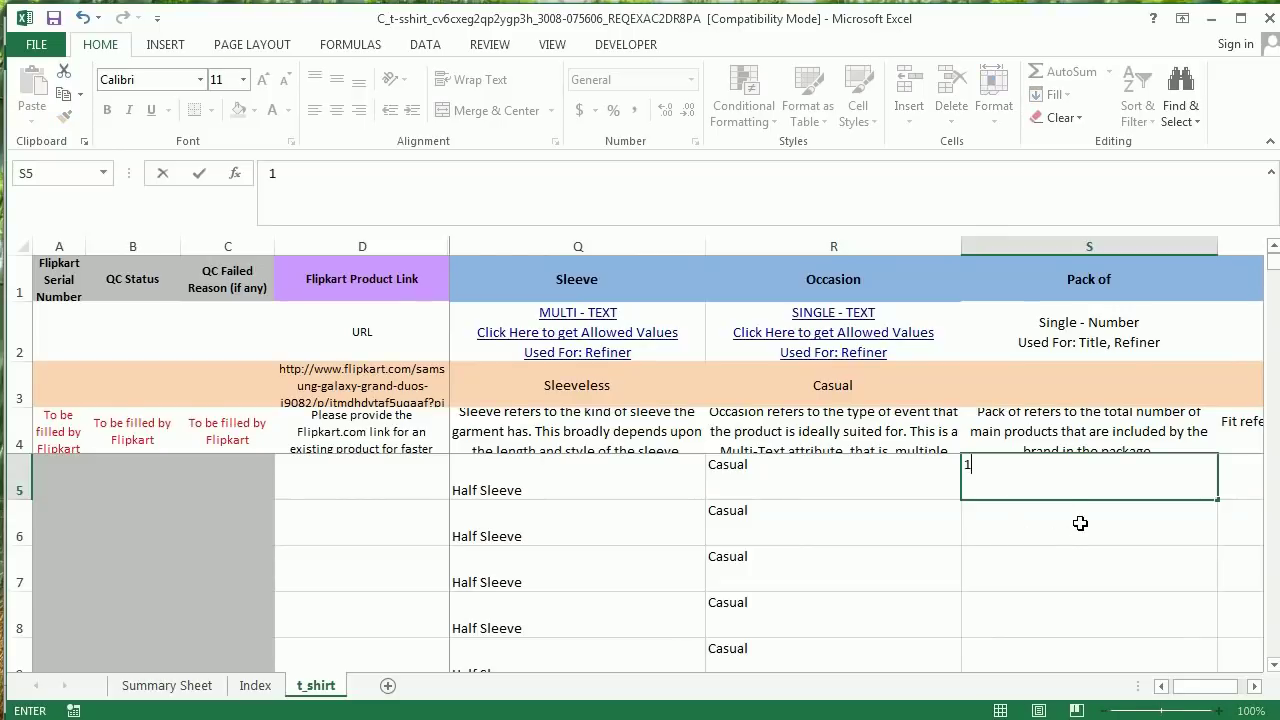
pyautogui.press('Return')
pyautogui.write('1')
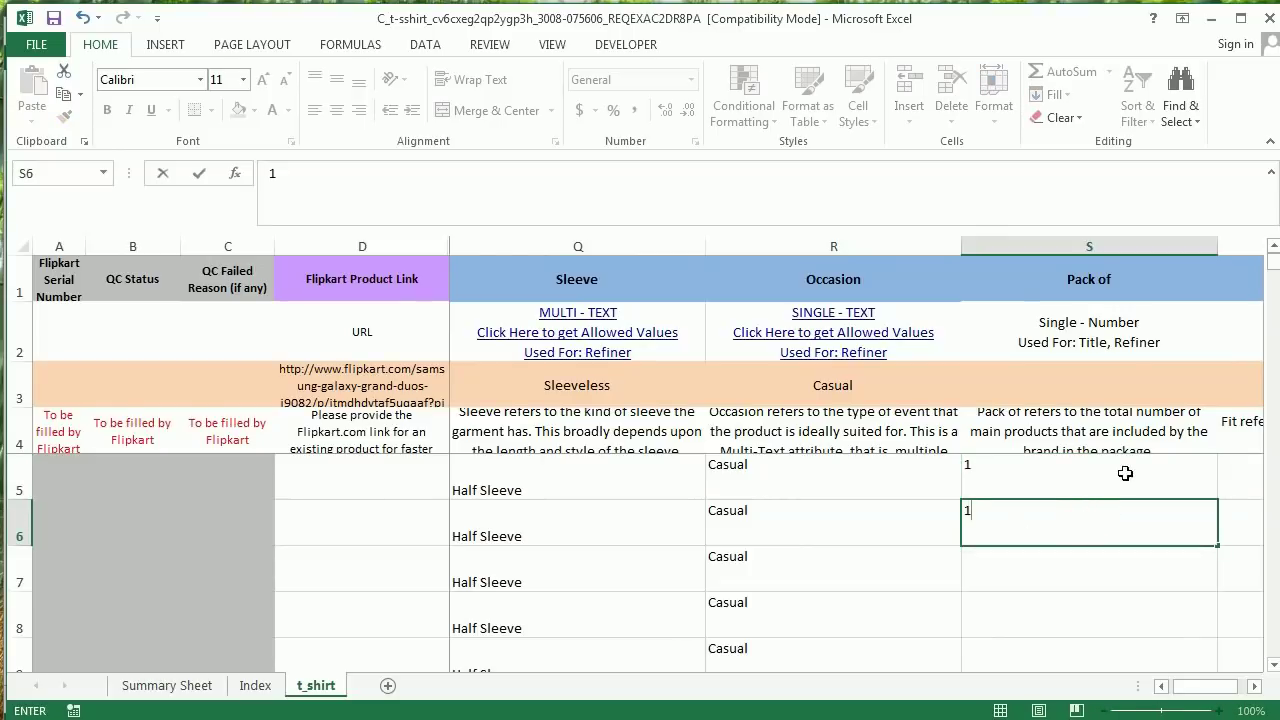
pyautogui.moveTo(1093, 477); pyautogui.dragTo(1163, 511)
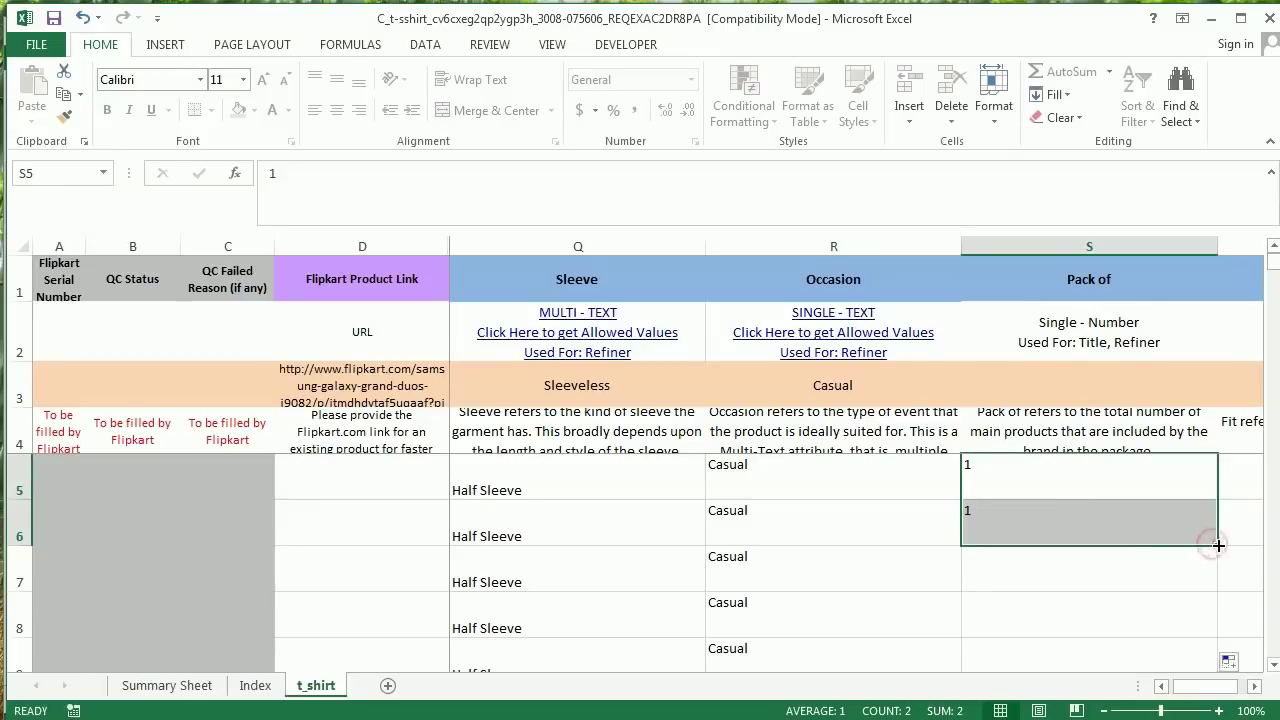
pyautogui.doubleClick(1213, 546)
pyautogui.click(1255, 687)
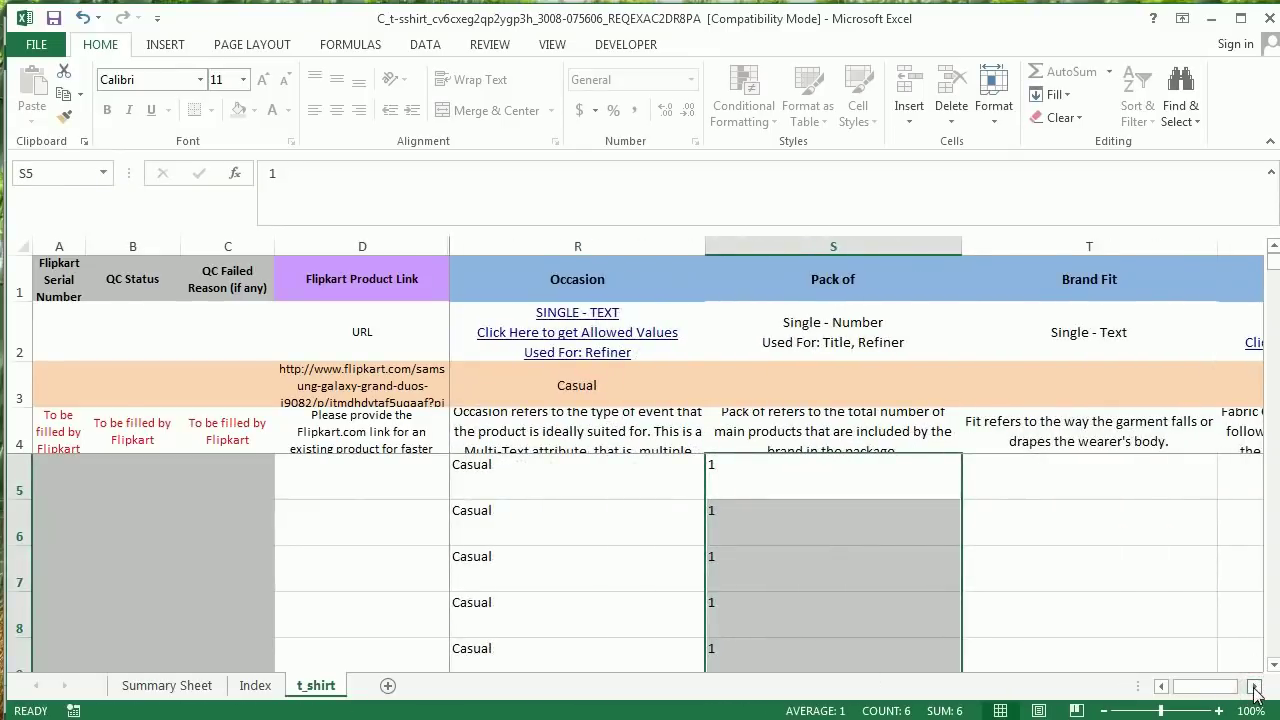
# Type Regular in T5 and fill it down the Brand Fit column
pyautogui.click(1255, 687)
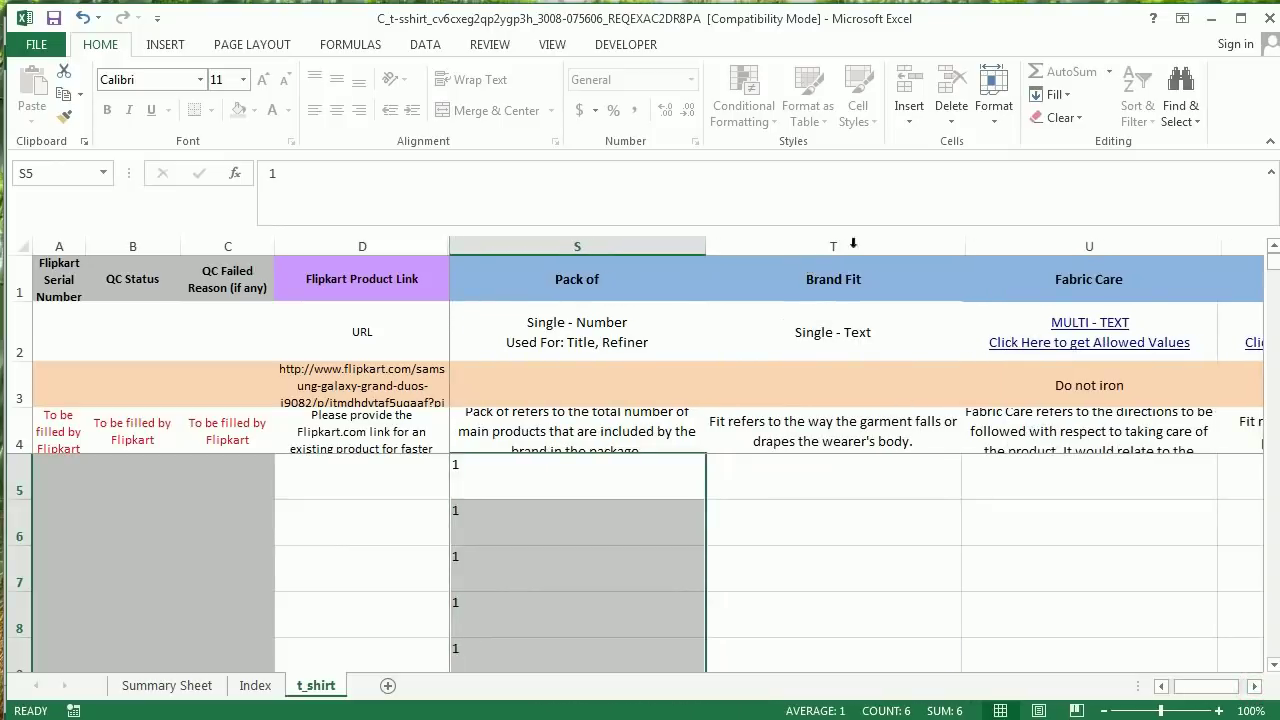
pyautogui.click(842, 485)
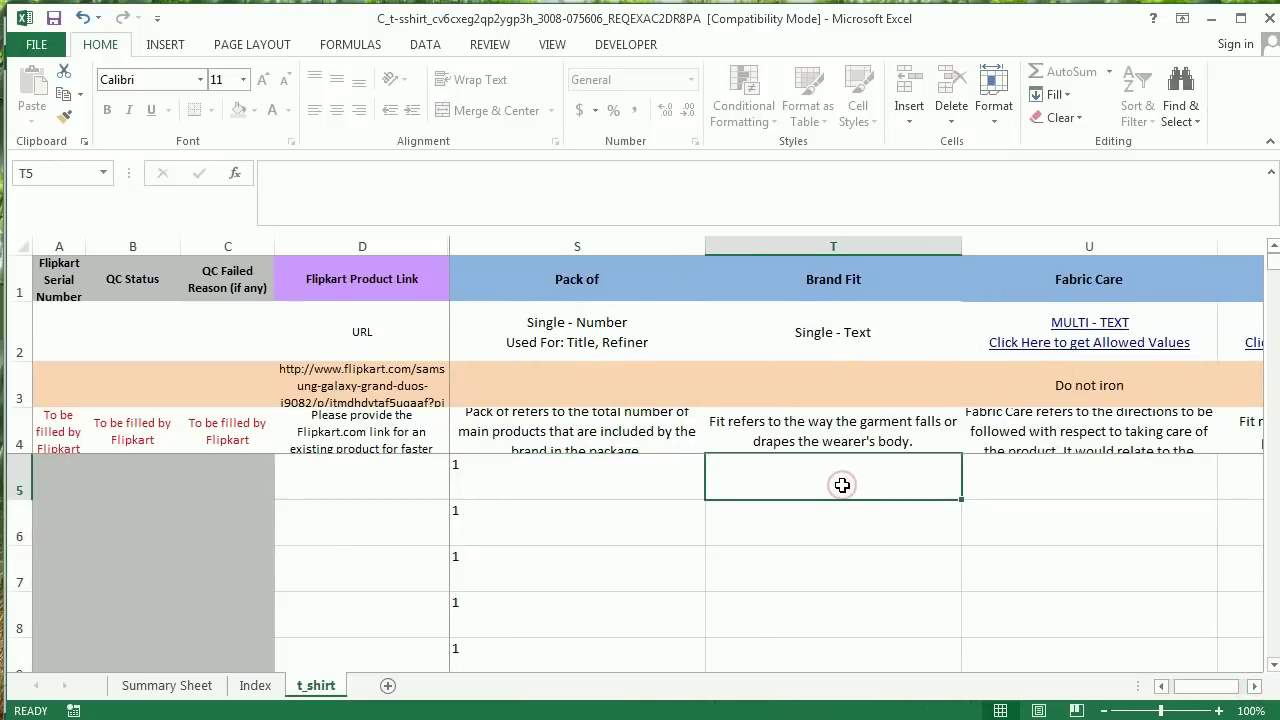
pyautogui.write('Regular')
pyautogui.click(960, 499)
pyautogui.doubleClick(960, 499)
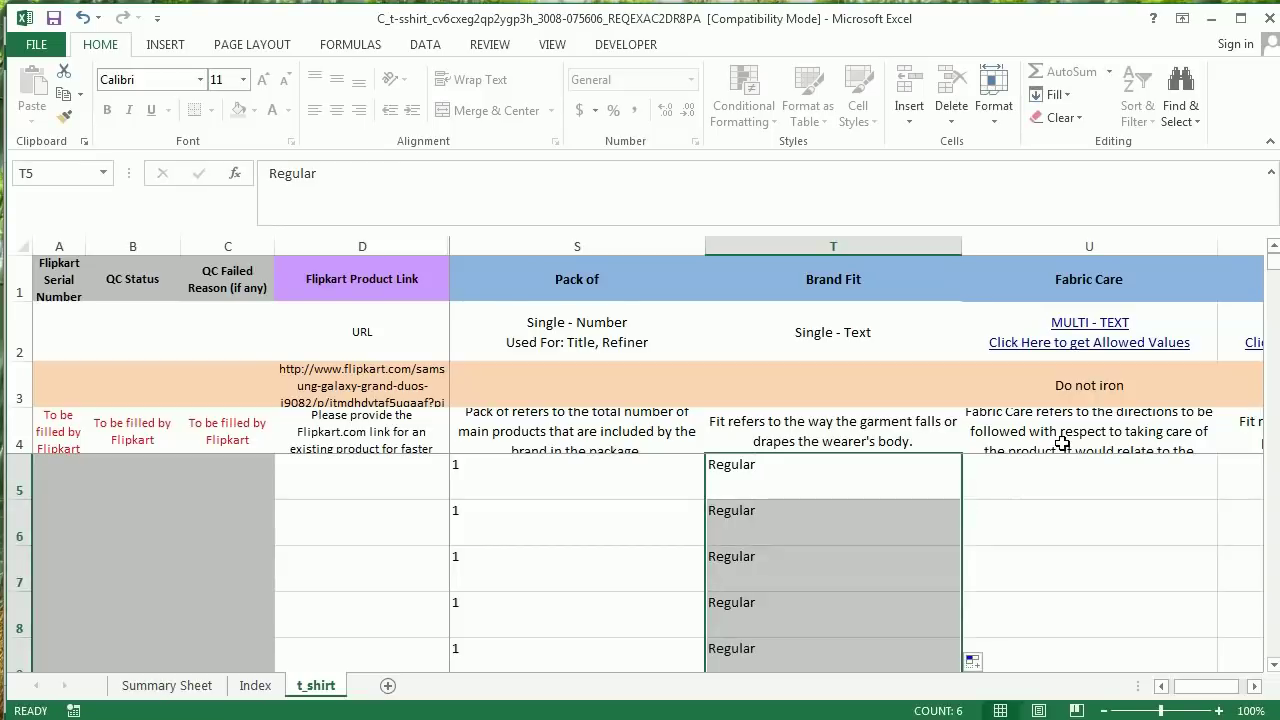
pyautogui.click(1113, 345)
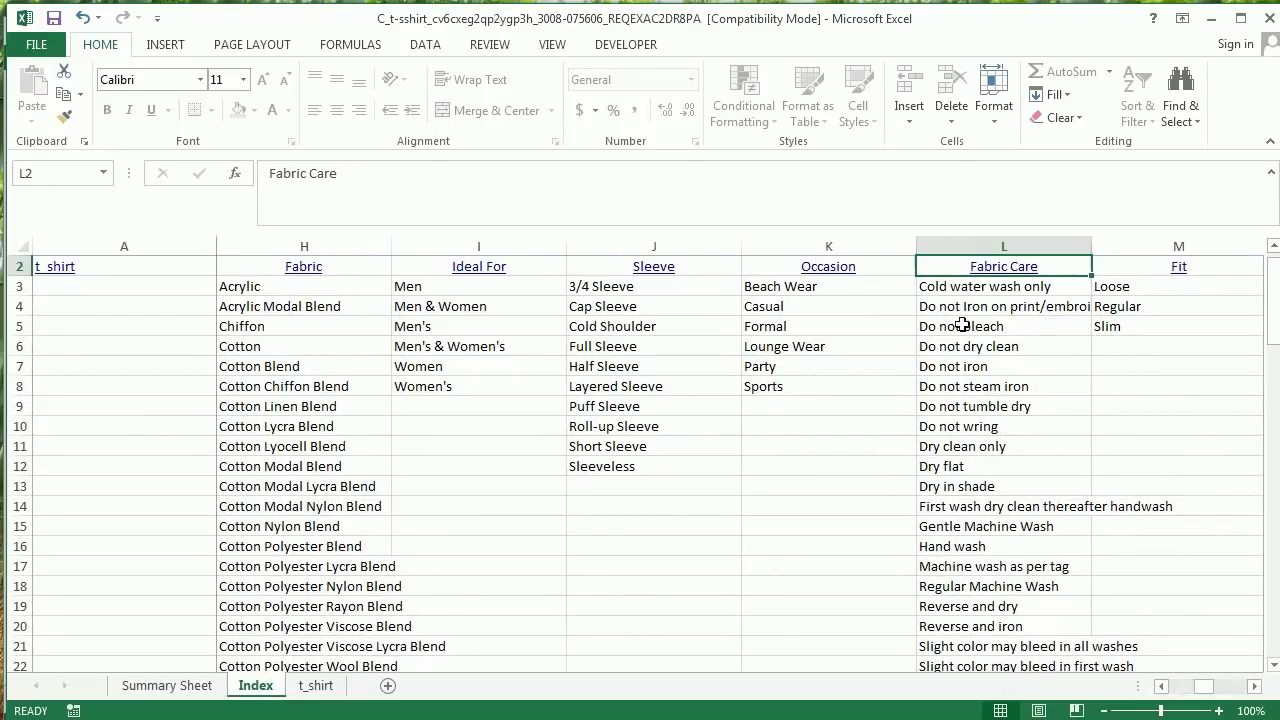
# Fill Fabric Care with Hand wash::Gentle Machine Wash for all six rows
pyautogui.scroll(-2, 1061, 501)
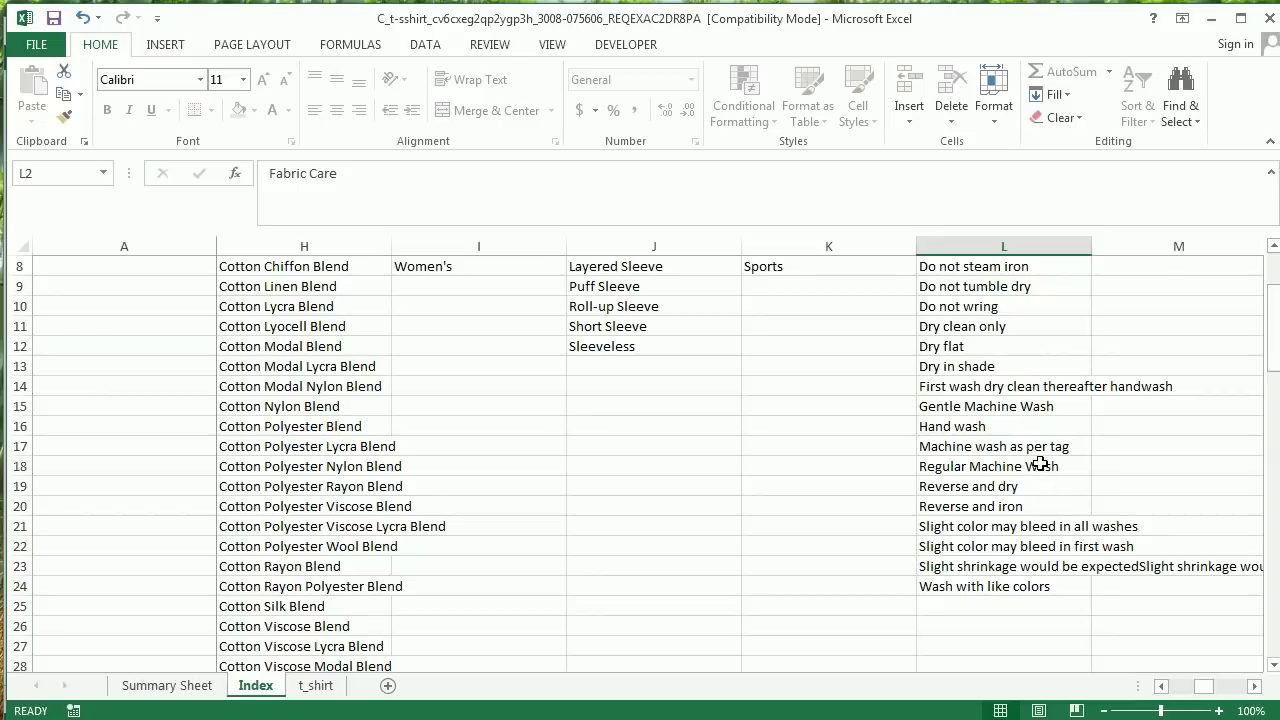
pyautogui.click(1026, 427)
pyautogui.hotkey('ctrl', 'c')
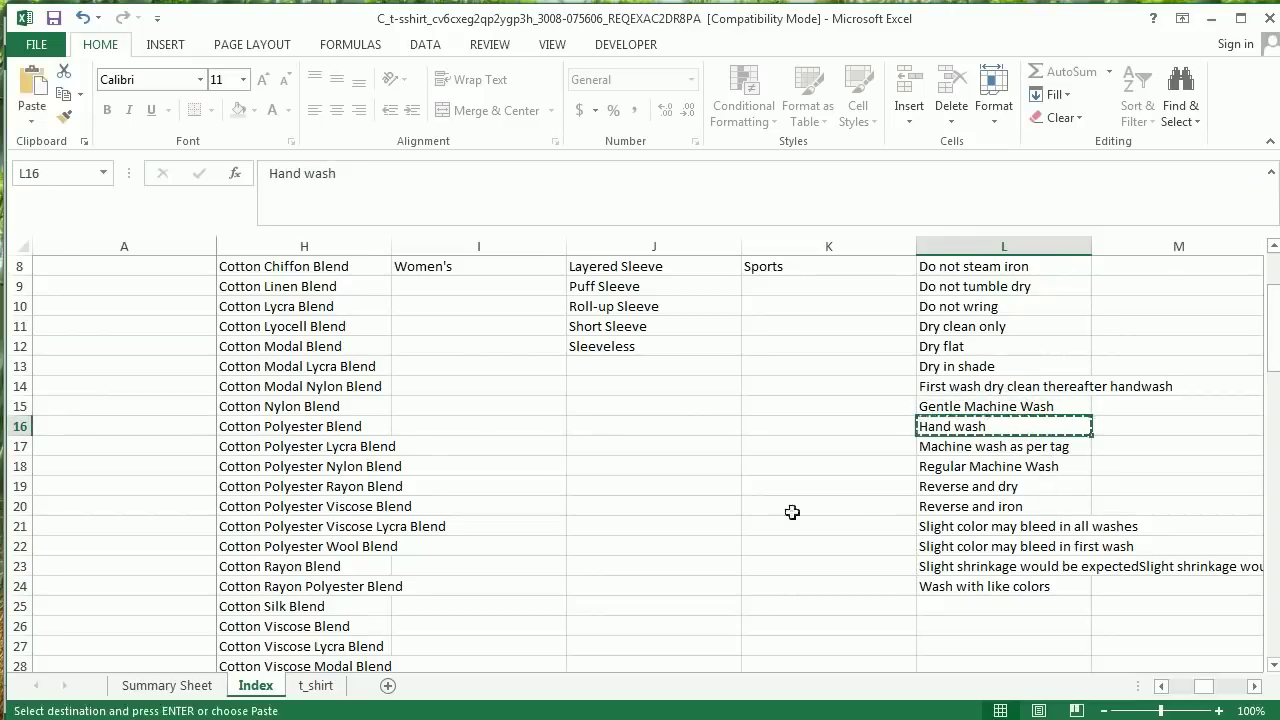
pyautogui.hotkey('ctrl', 'pagedown')
pyautogui.doubleClick(1219, 502)
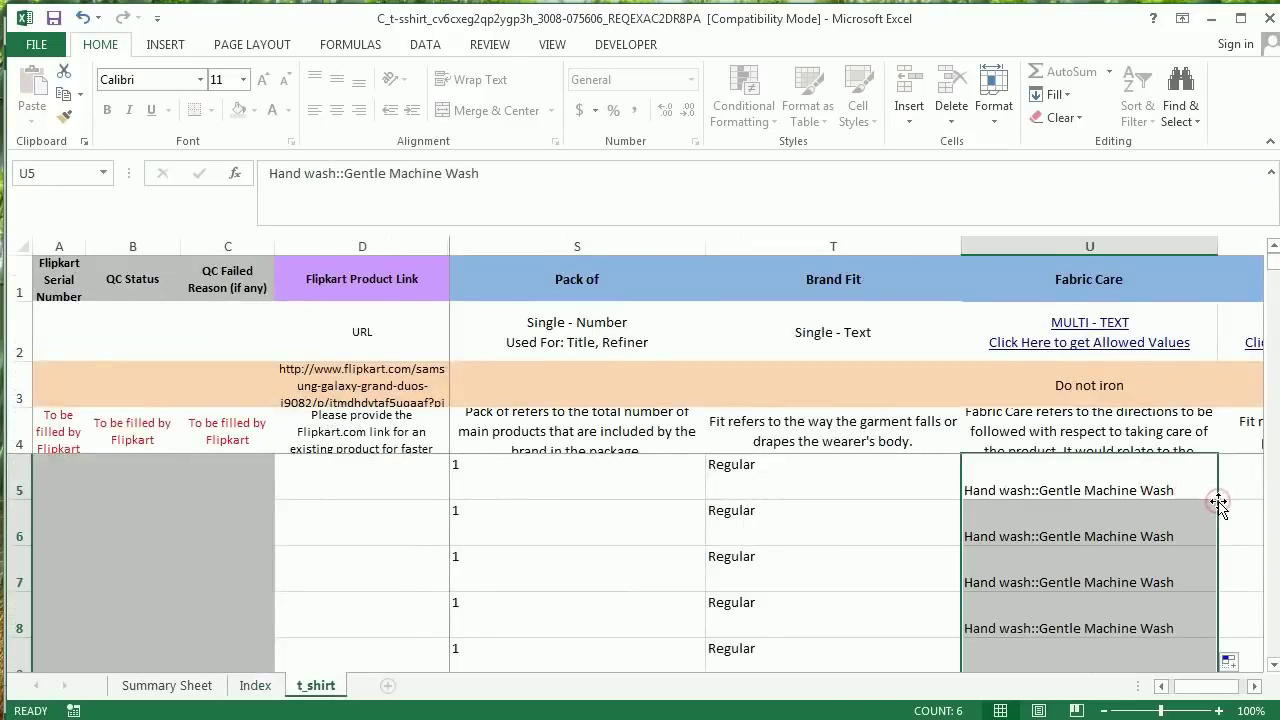
# Fill the Fit column with Regular, copied from the Index sheet, down to row 10
pyautogui.click(1255, 687)
pyautogui.click(1255, 687)
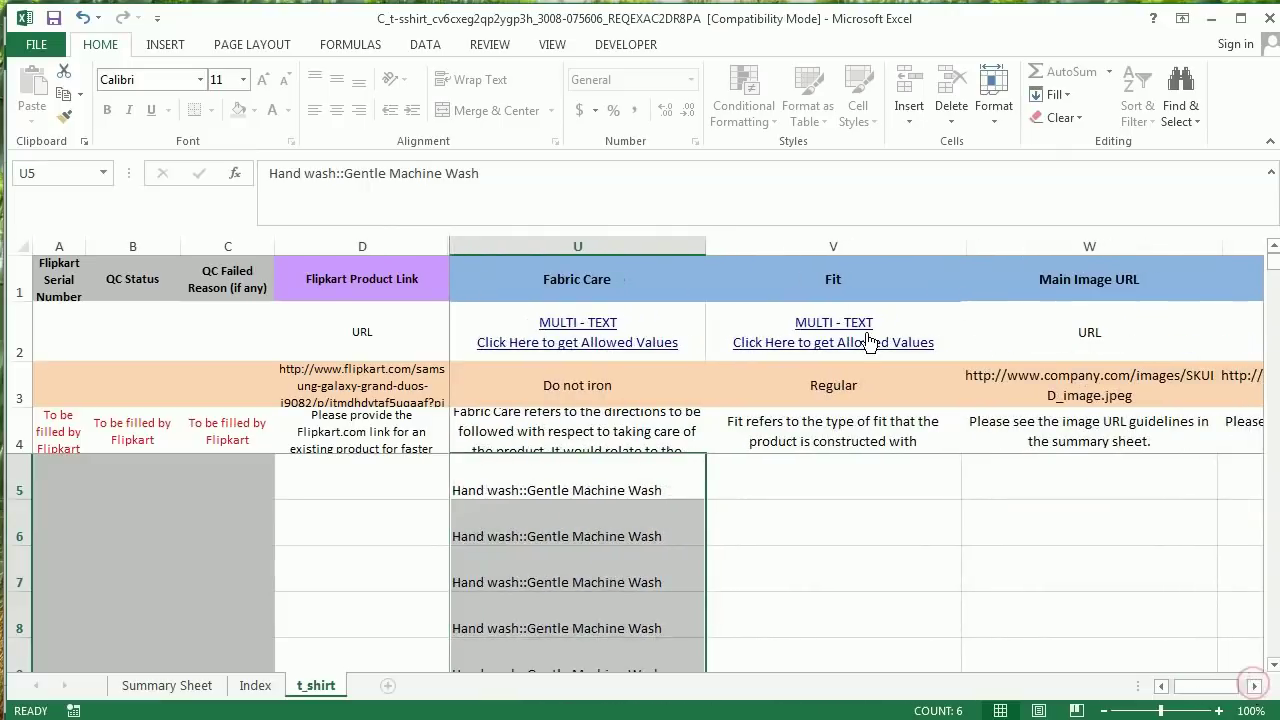
pyautogui.click(845, 337)
pyautogui.click(845, 337)
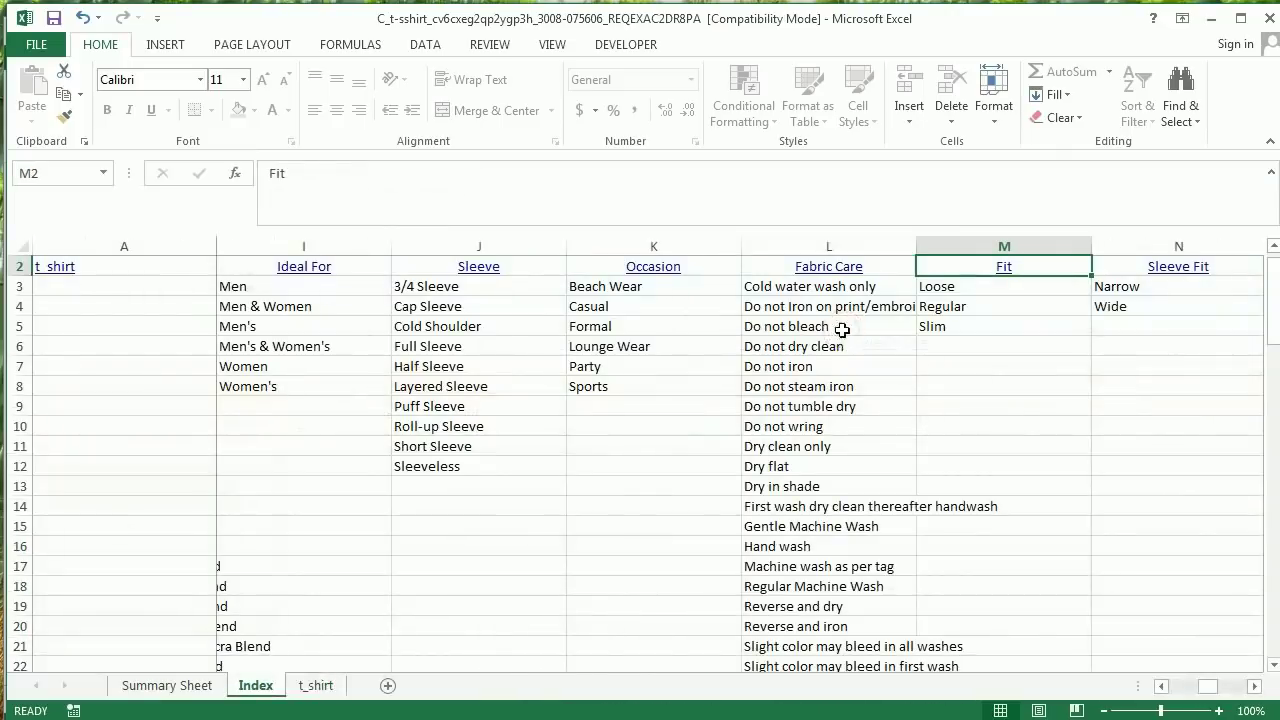
pyautogui.click(977, 307)
pyautogui.hotkey('ctrl', 'c')
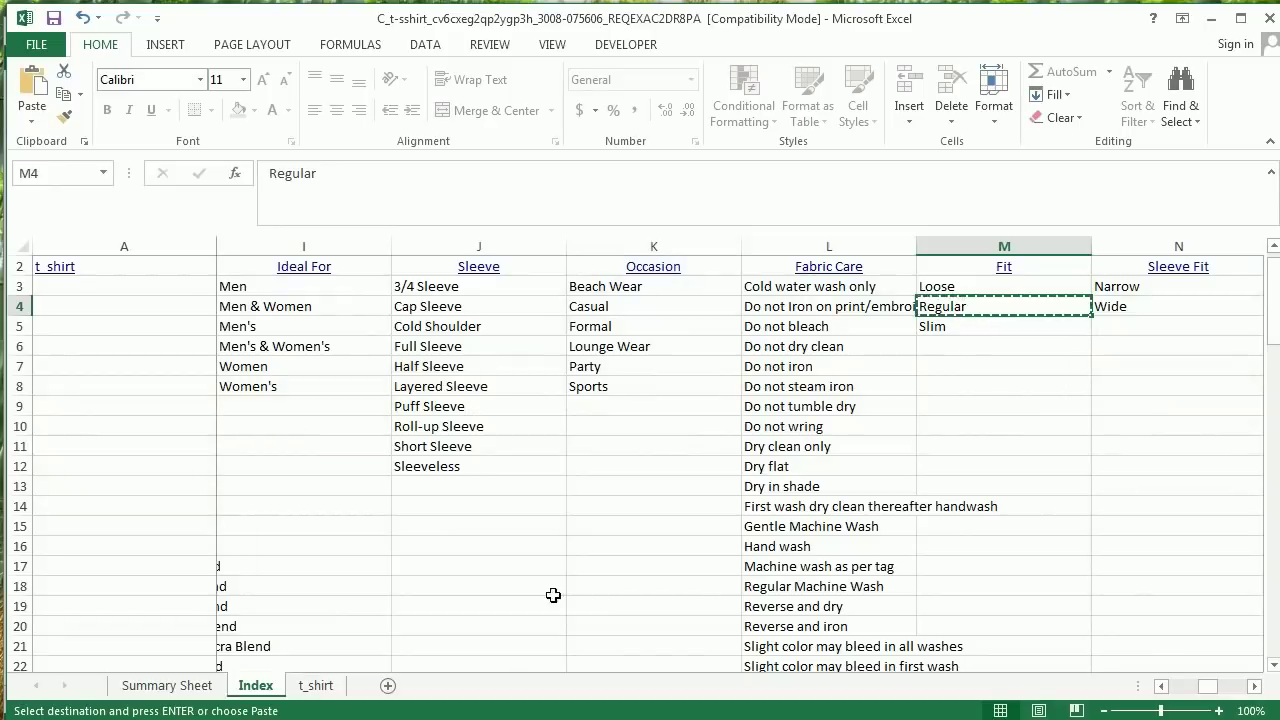
pyautogui.click(316, 685)
pyautogui.click(900, 480)
pyautogui.hotkey('ctrl', 'v')
pyautogui.doubleClick(957, 503)
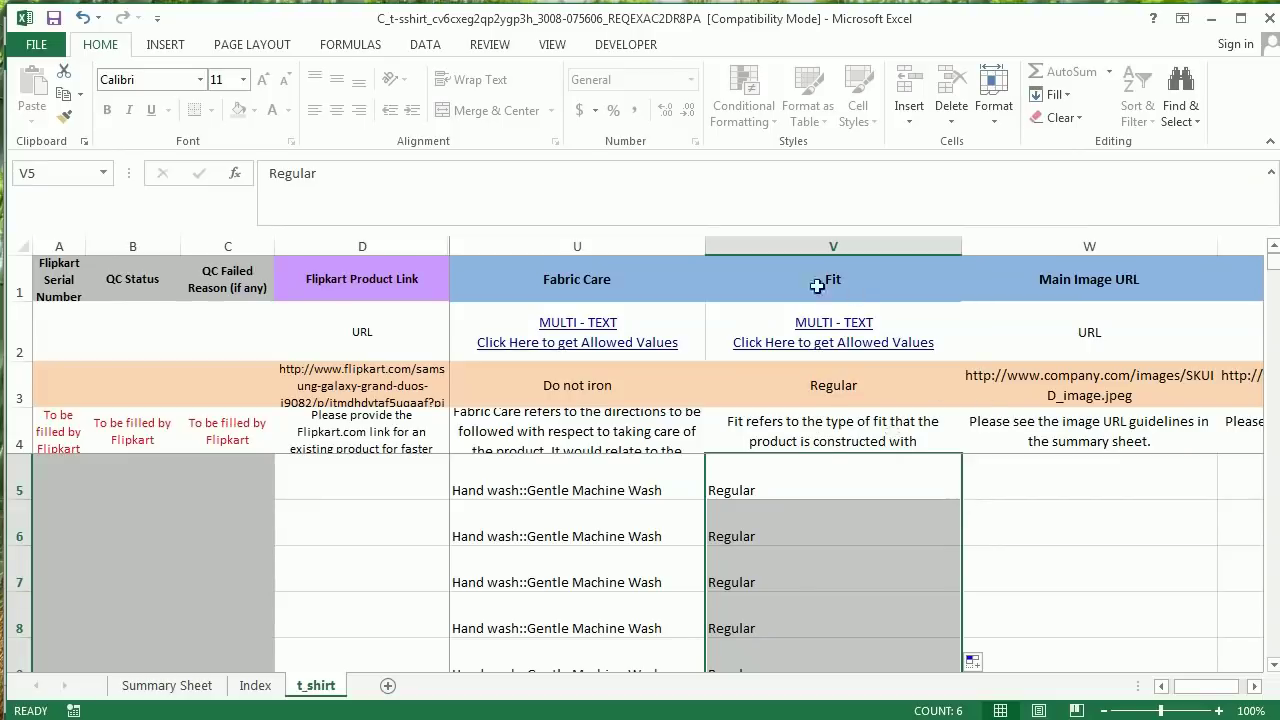
pyautogui.press('Right')
pyautogui.hotkey('shift', 'Right')
pyautogui.hotkey('shift', 'Right')
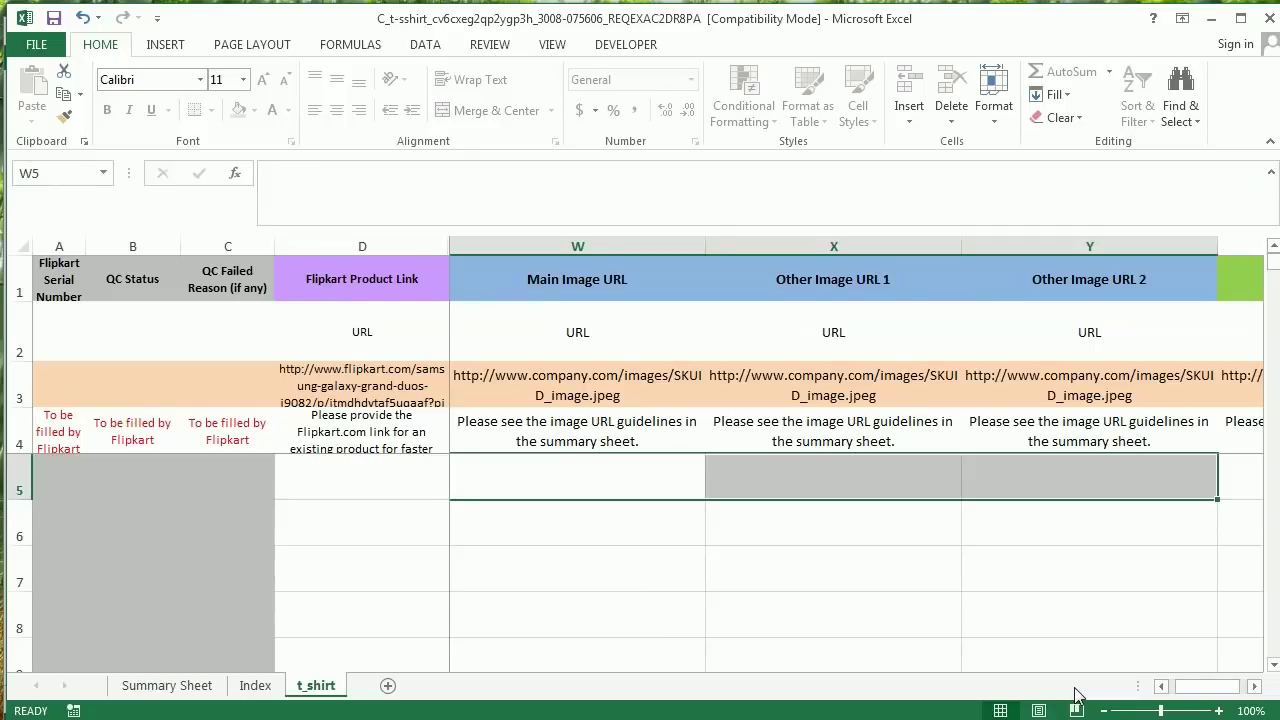
# Scroll right to column AC and read the Group ID field's description in cell AC4
pyautogui.hscroll(3, 815, 460)
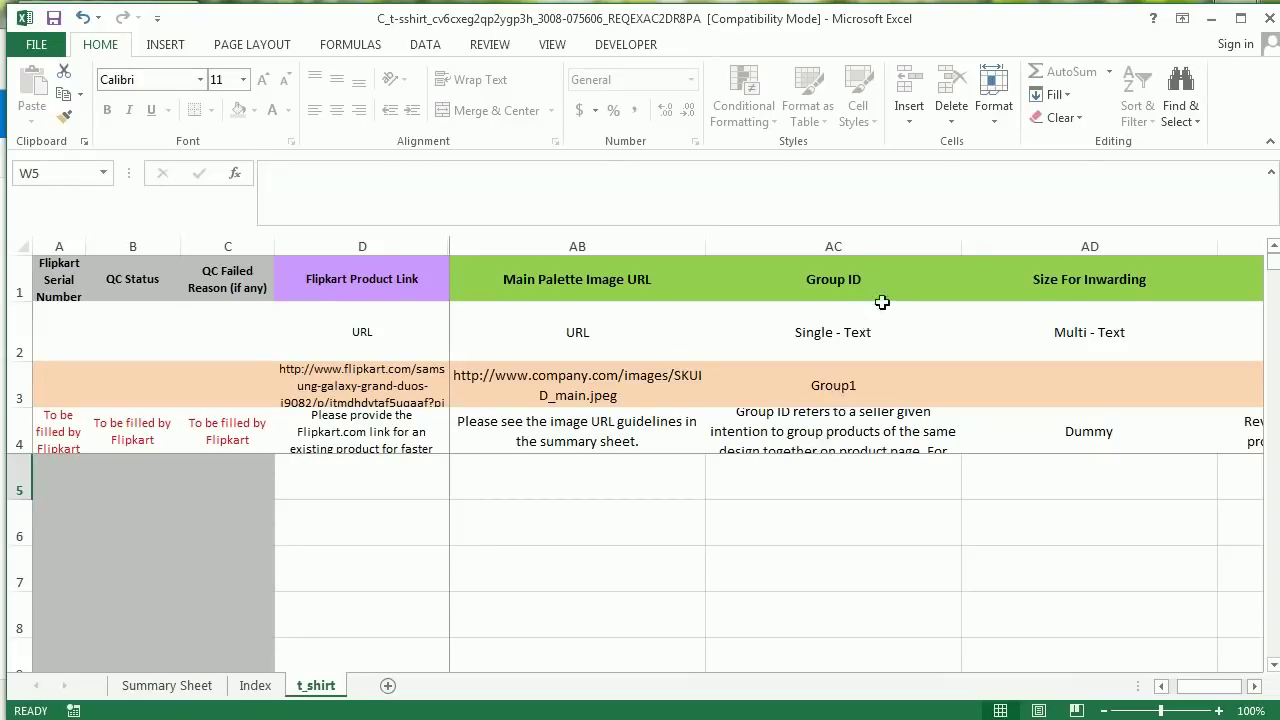
pyautogui.click(884, 437)
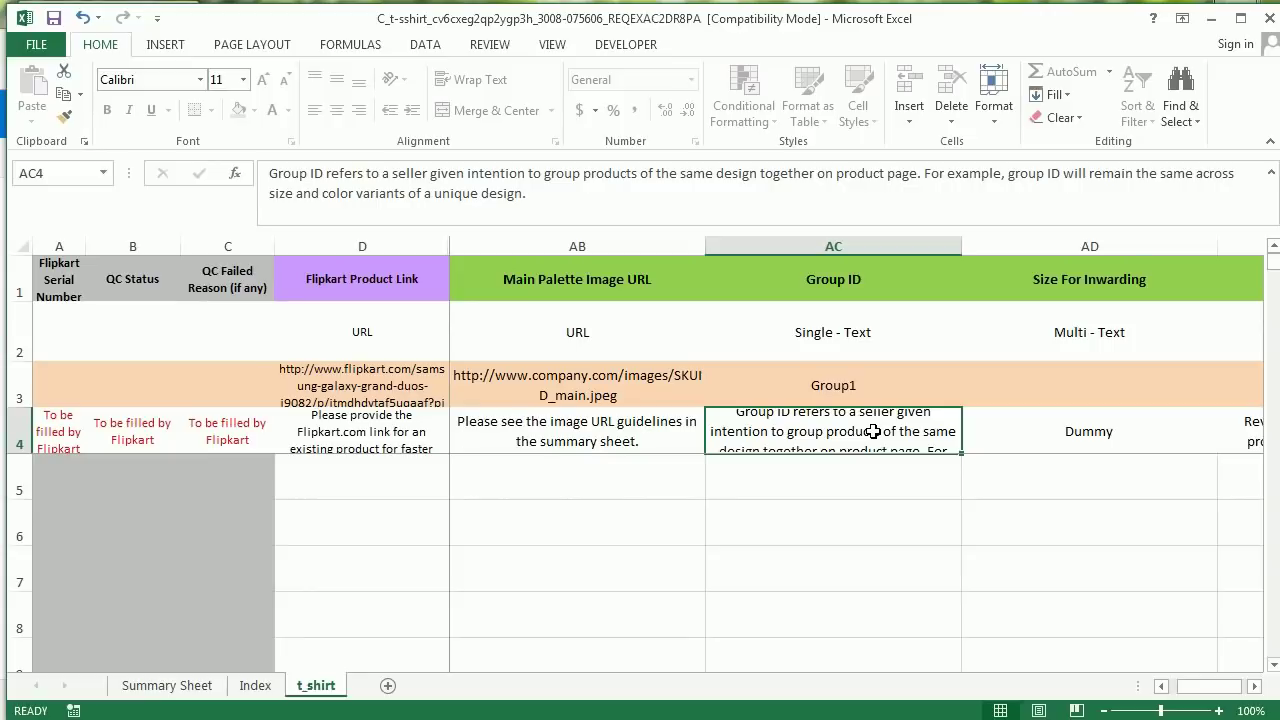
pyautogui.click(850, 479)
pyautogui.click(847, 430)
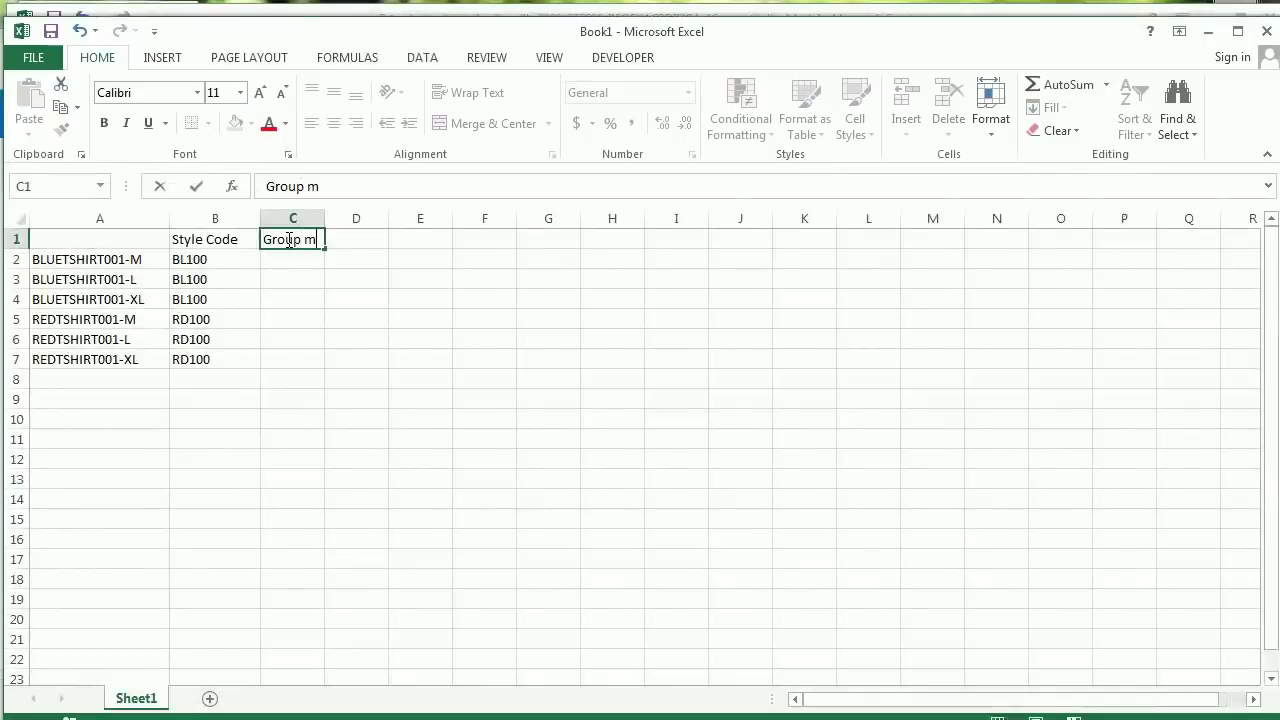
# Correct Book1's C1 heading to 'Group ID'
pyautogui.write('ID')
pyautogui.press('BackSpace')
pyautogui.press('BackSpace')
pyautogui.press('BackSpace')
pyautogui.write('D')
pyautogui.press('Return')
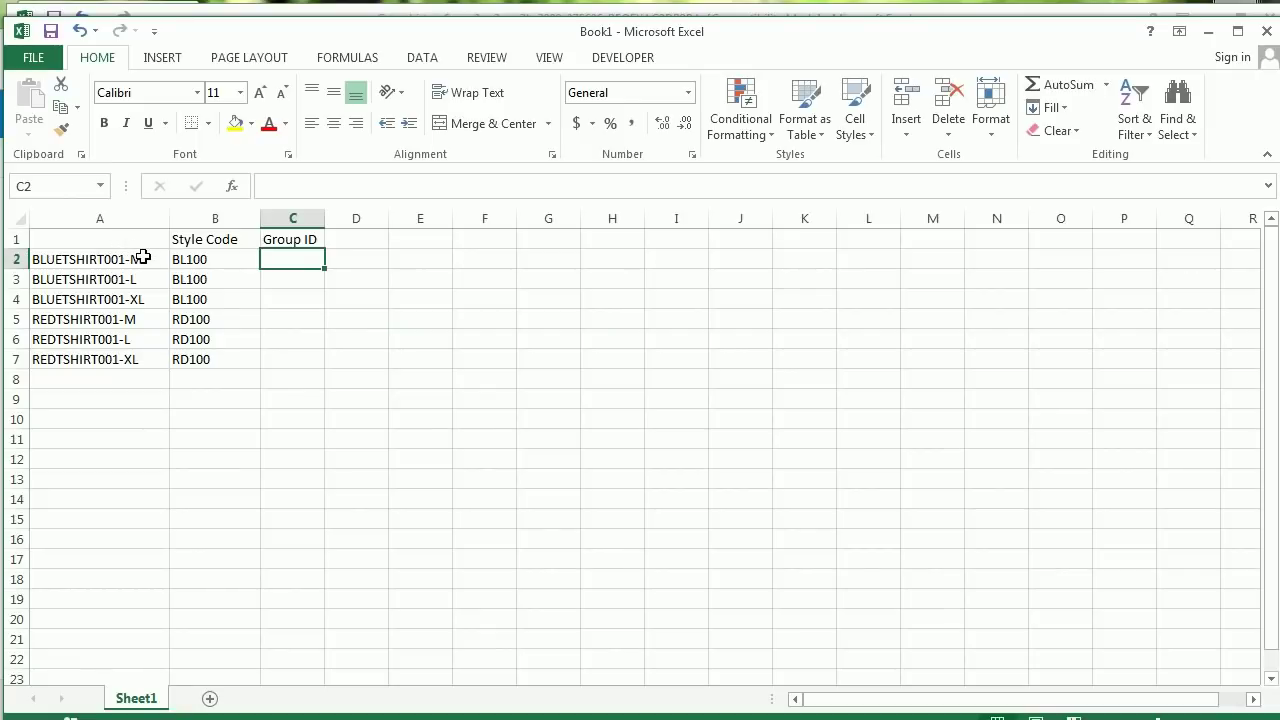
# Select and copy the six TSHIRT100 Group ID values in C2:C7
pyautogui.moveTo(152, 259); pyautogui.dragTo(138, 352)
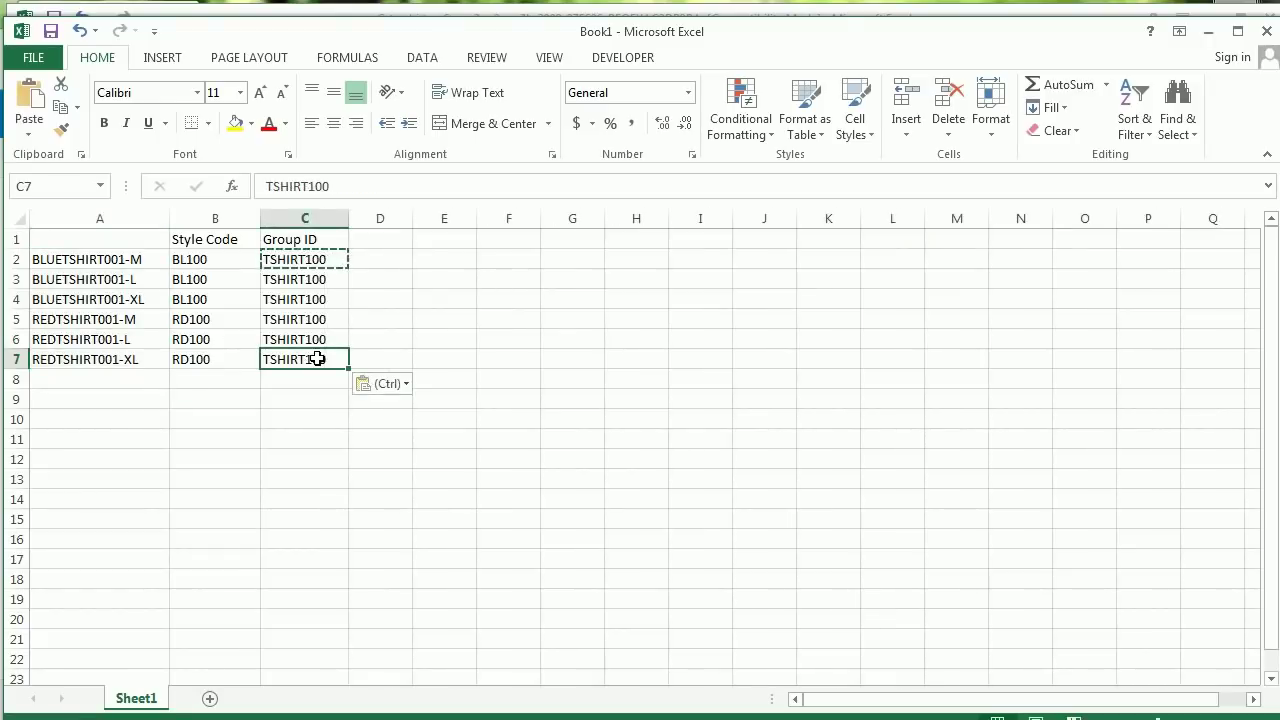
pyautogui.moveTo(231, 262); pyautogui.dragTo(233, 299)
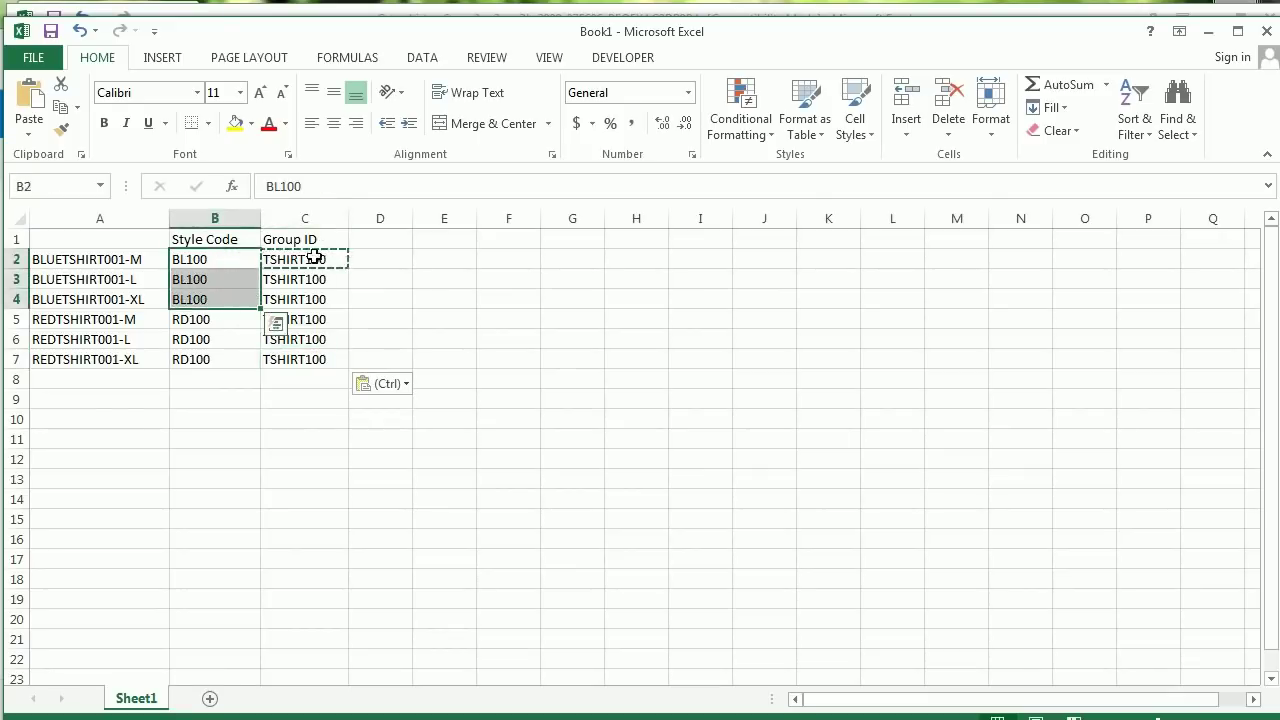
pyautogui.moveTo(340, 259); pyautogui.dragTo(343, 360)
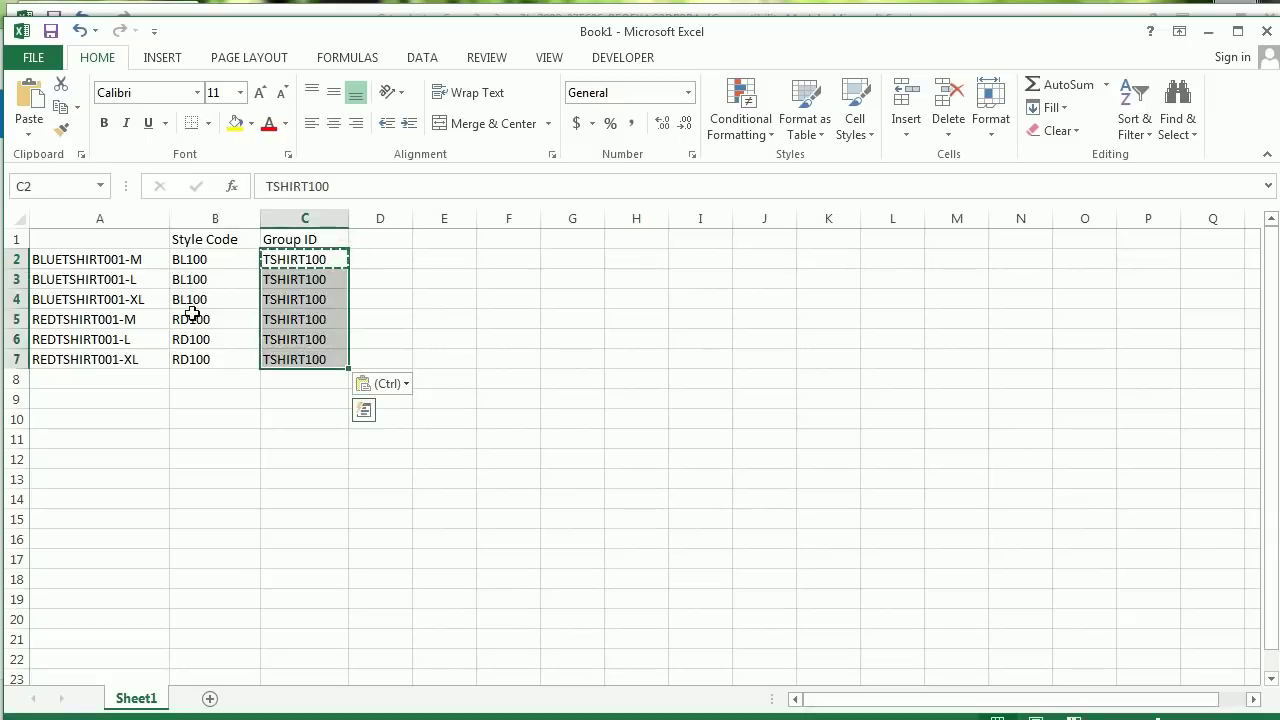
pyautogui.moveTo(146, 259); pyautogui.dragTo(147, 354)
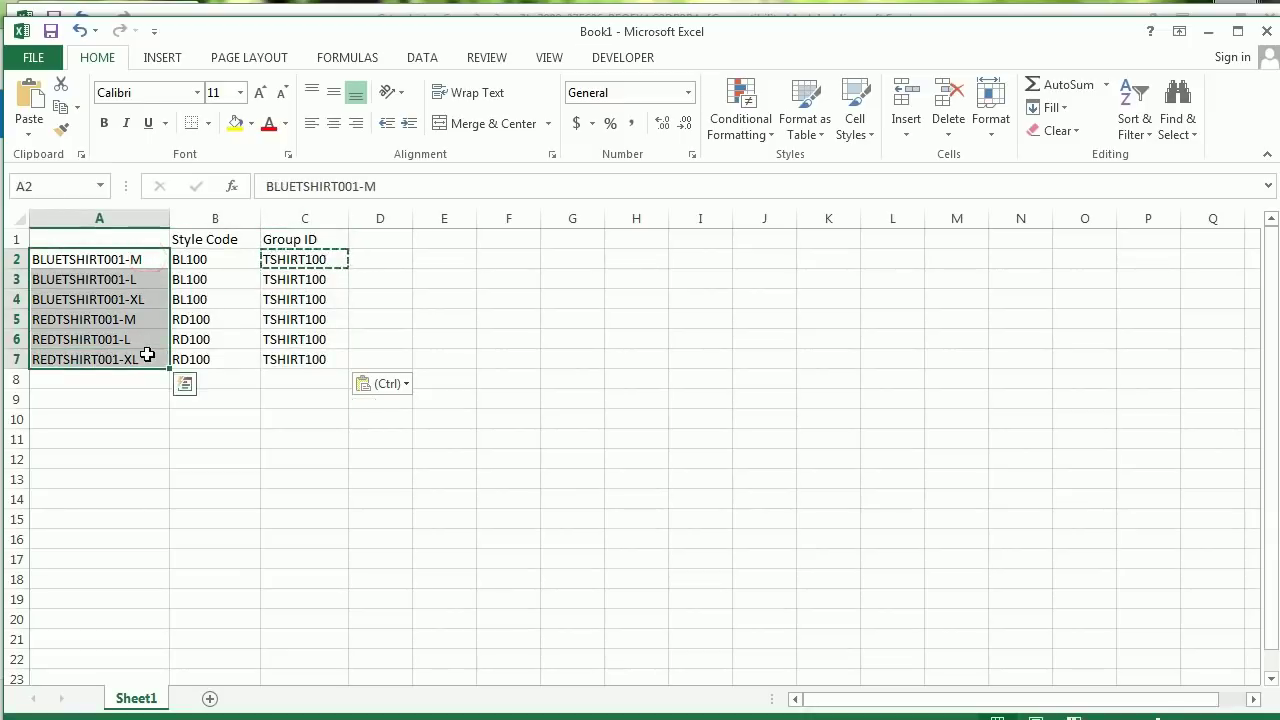
pyautogui.click(232, 239)
pyautogui.click(300, 243)
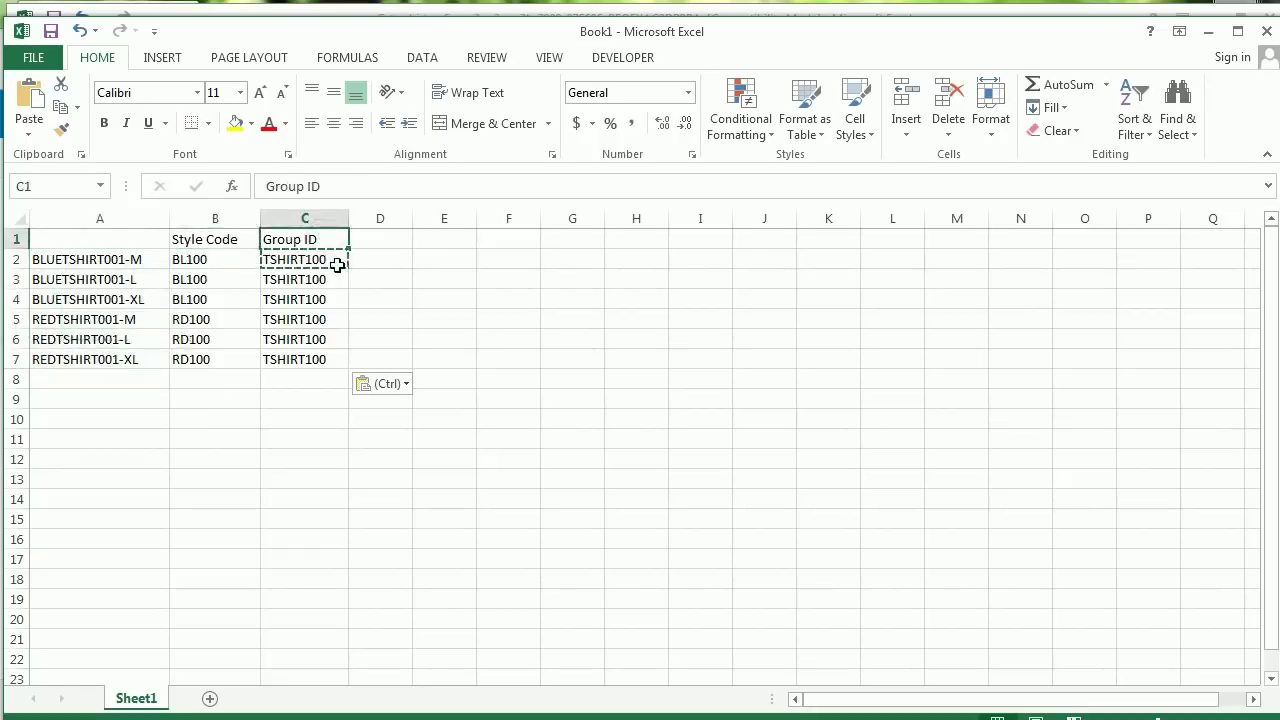
pyautogui.moveTo(340, 259); pyautogui.dragTo(351, 360)
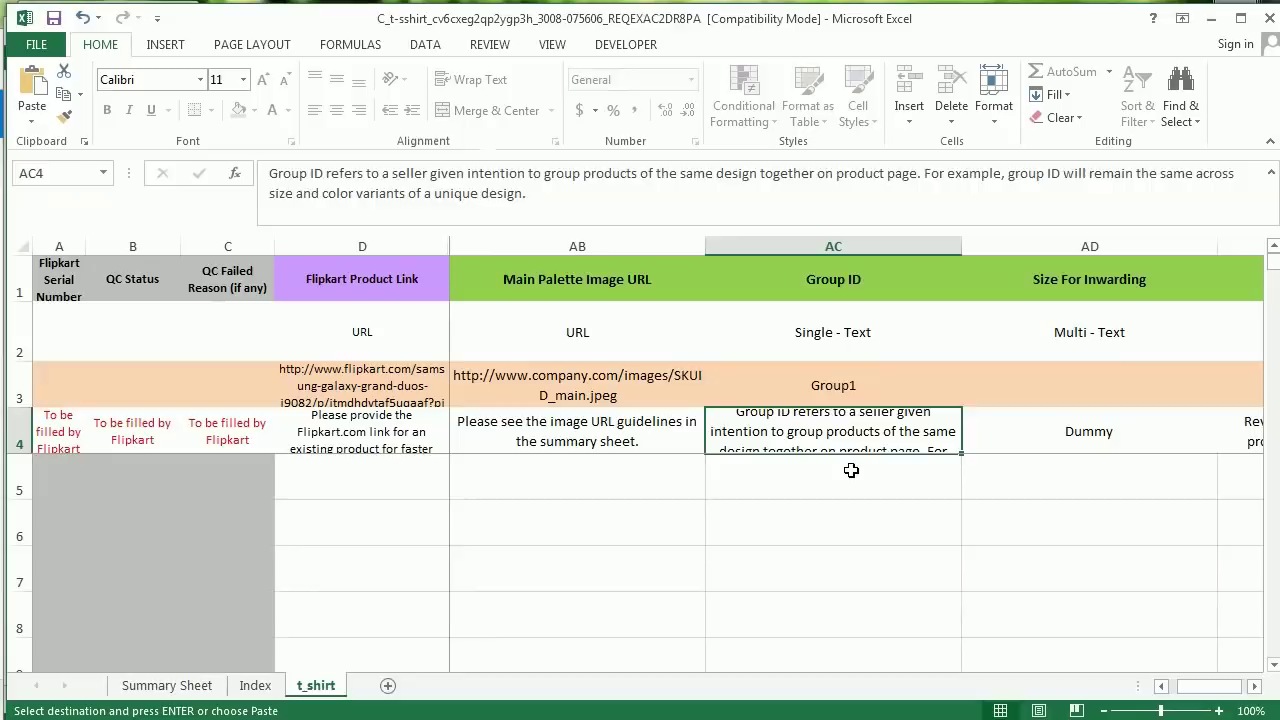
pyautogui.click(850, 472)
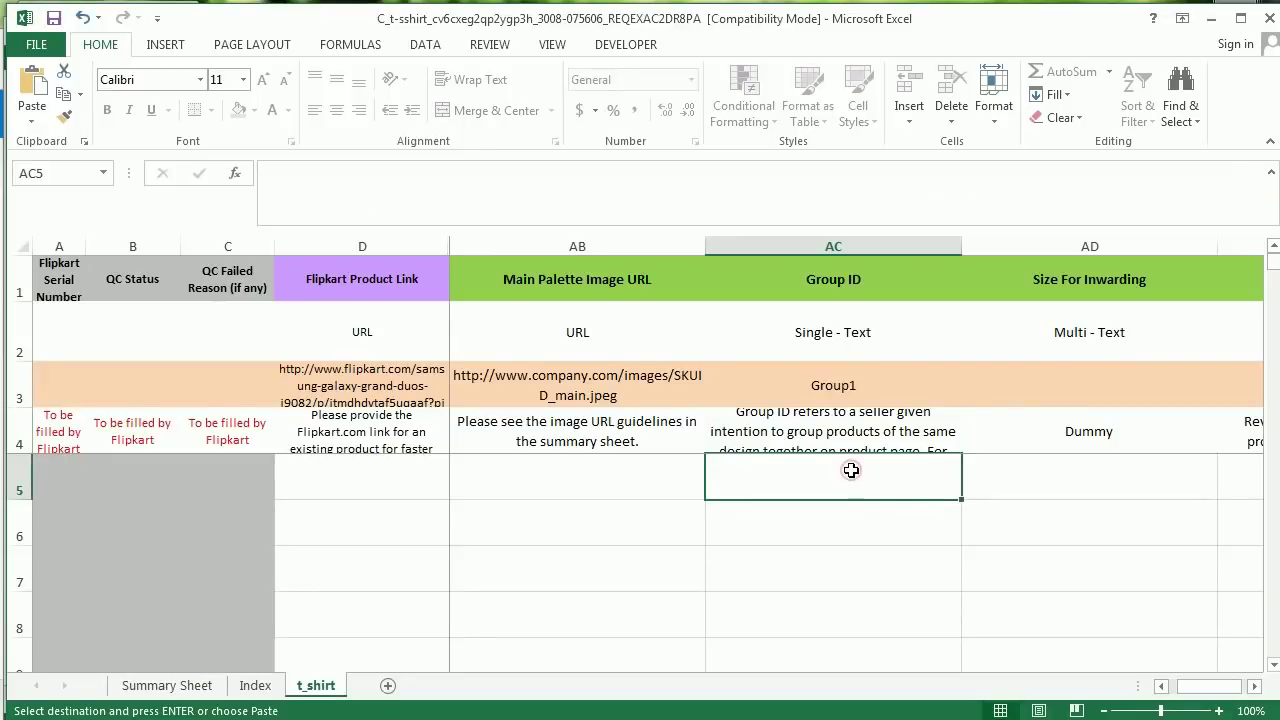
# Paste TSHIRT100 into the template's Group ID cells starting at AC5
pyautogui.hotkey('ctrl', 'v')
pyautogui.click(838, 434)
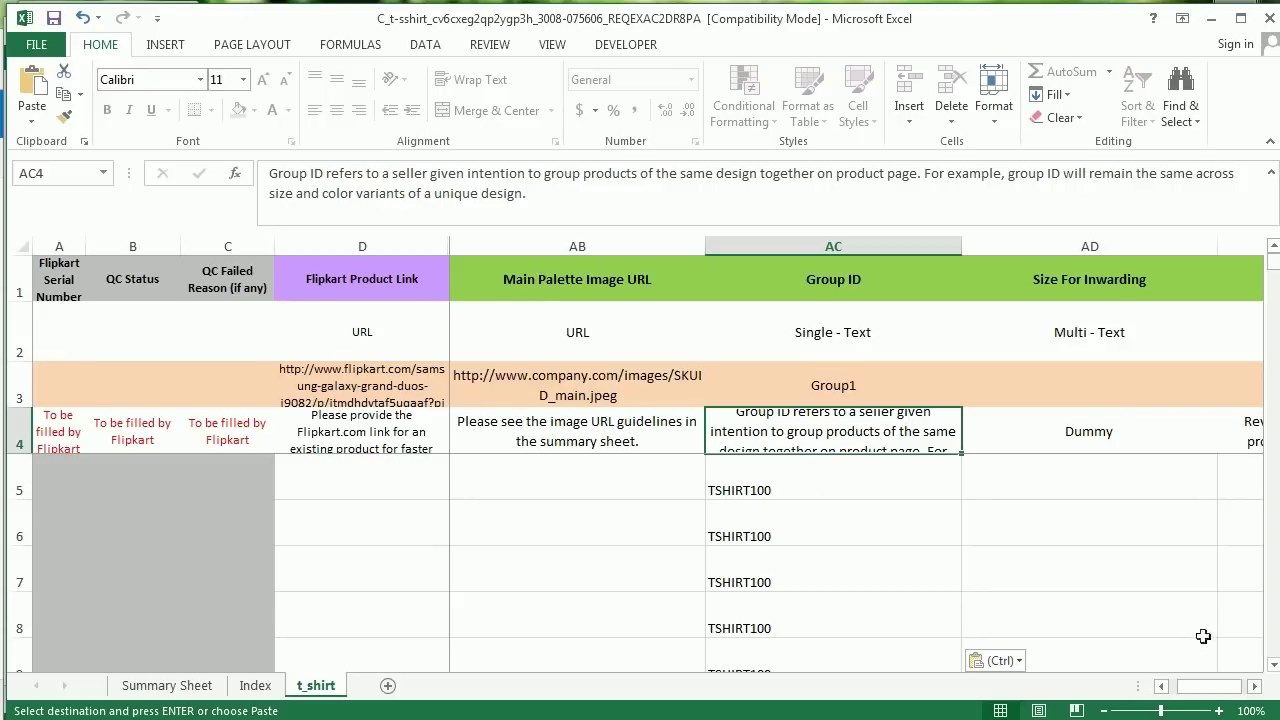
pyautogui.click(1255, 686)
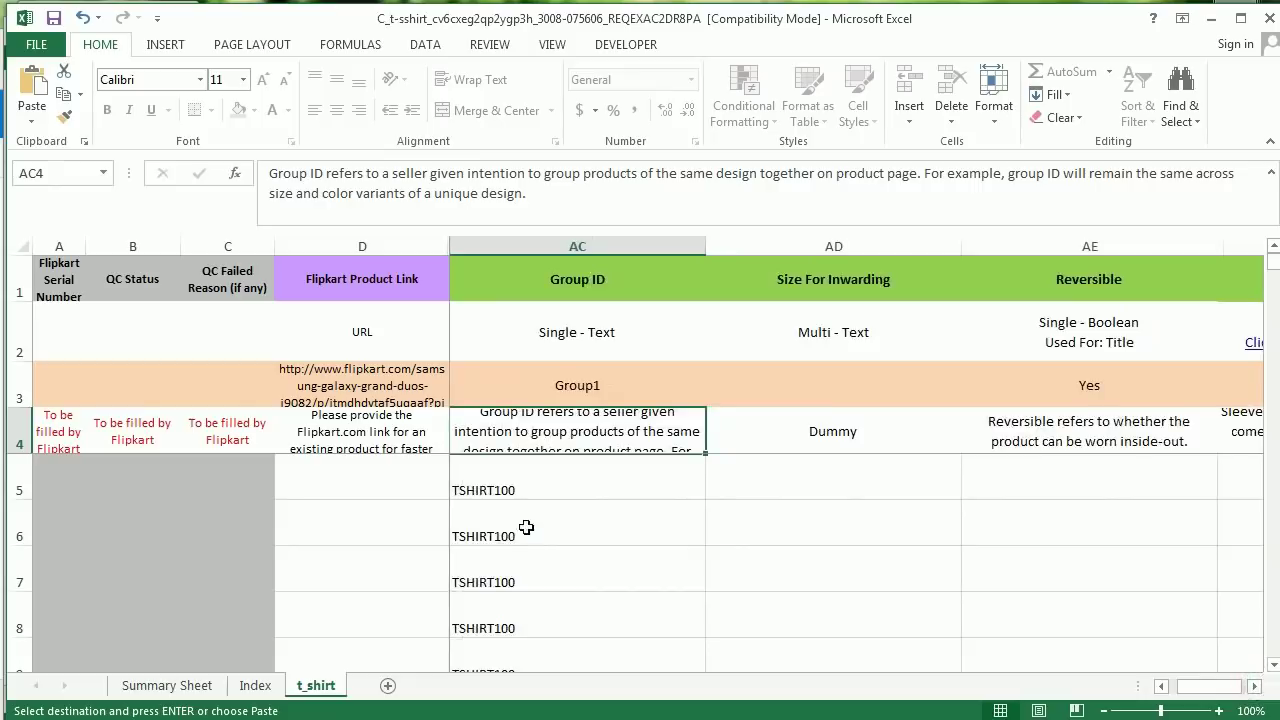
pyautogui.click(805, 484)
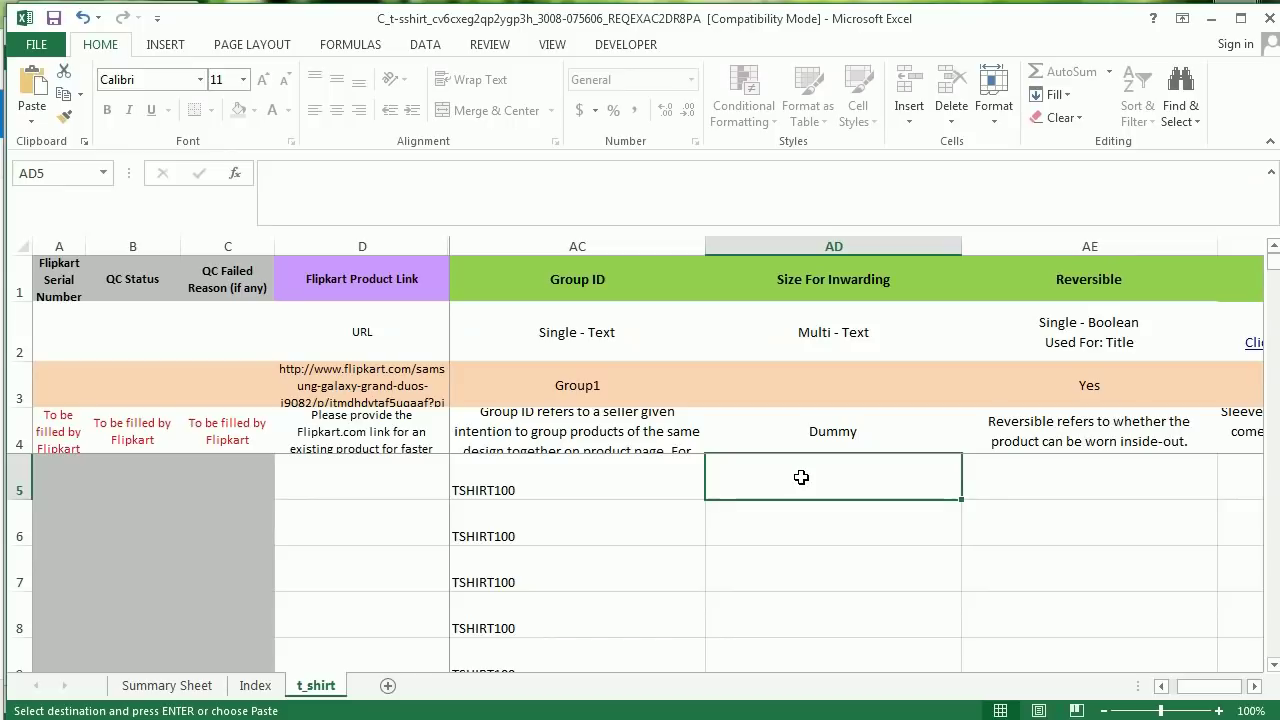
# Fill 'No' down the Reversible column for all six SKU rows
pyautogui.click(937, 566)
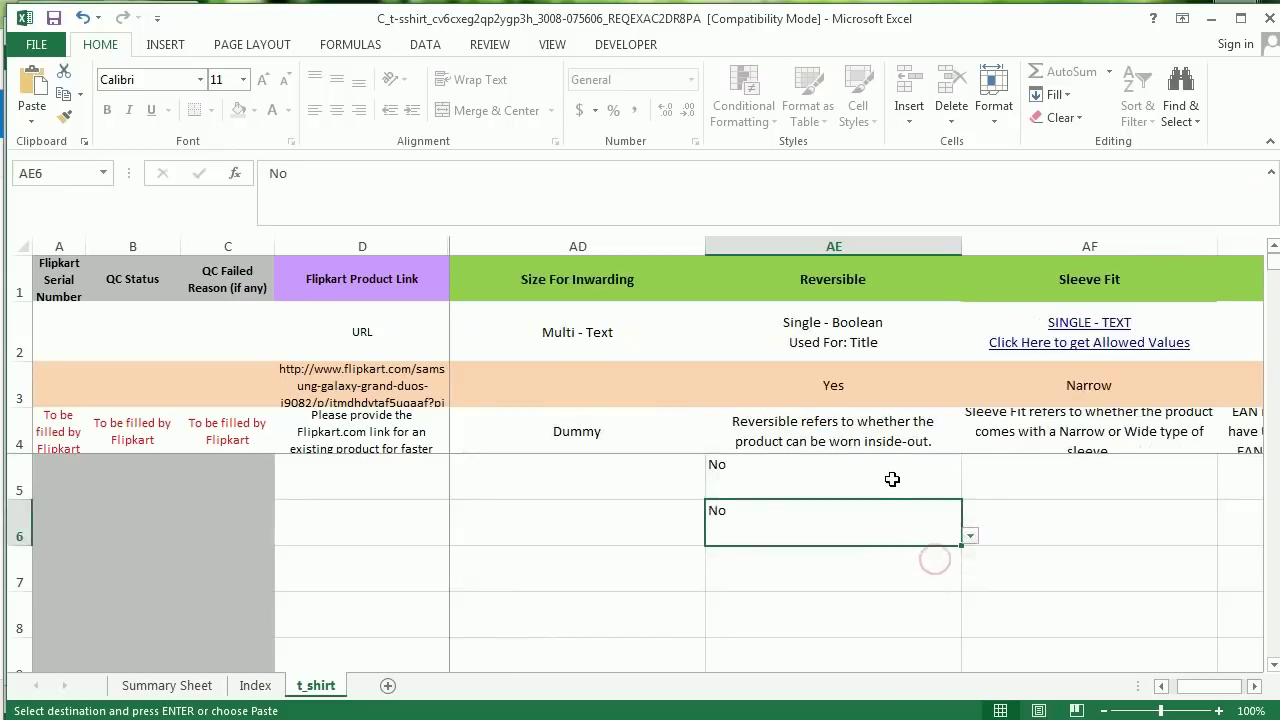
pyautogui.moveTo(892, 478); pyautogui.dragTo(957, 540)
pyautogui.doubleClick(957, 540)
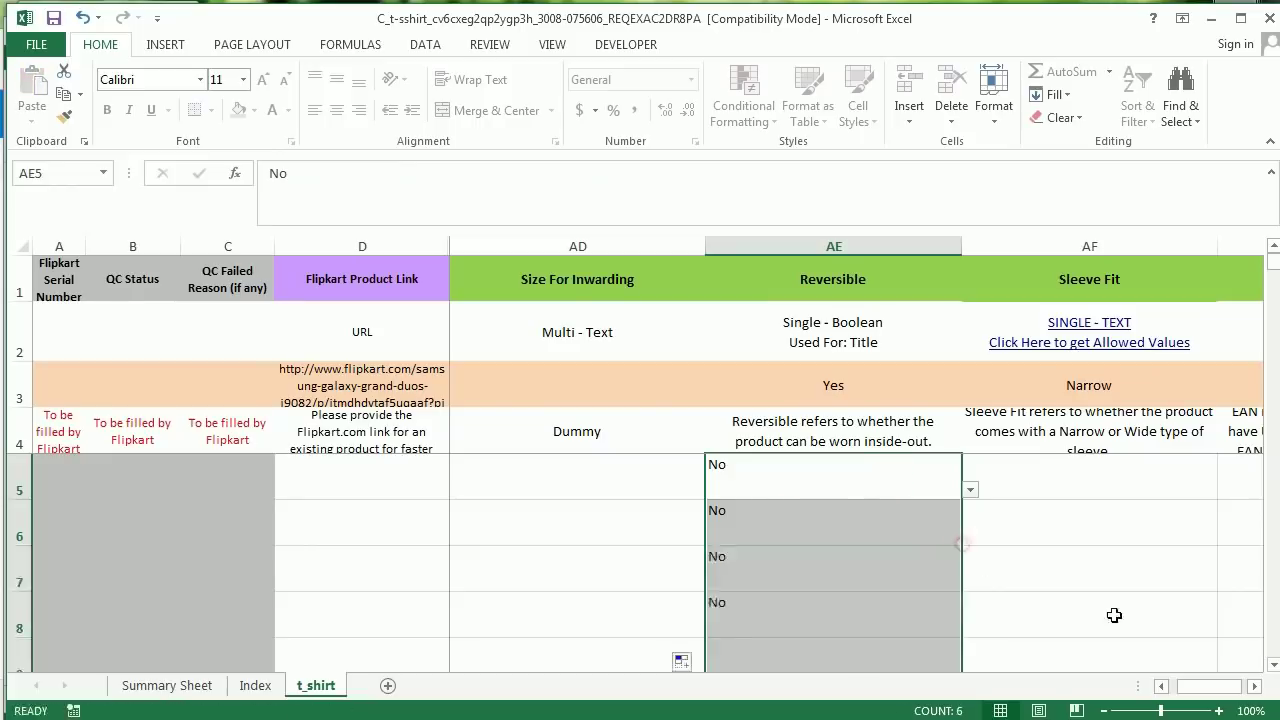
pyautogui.moveTo(1228, 690); pyautogui.dragTo(1236, 690)
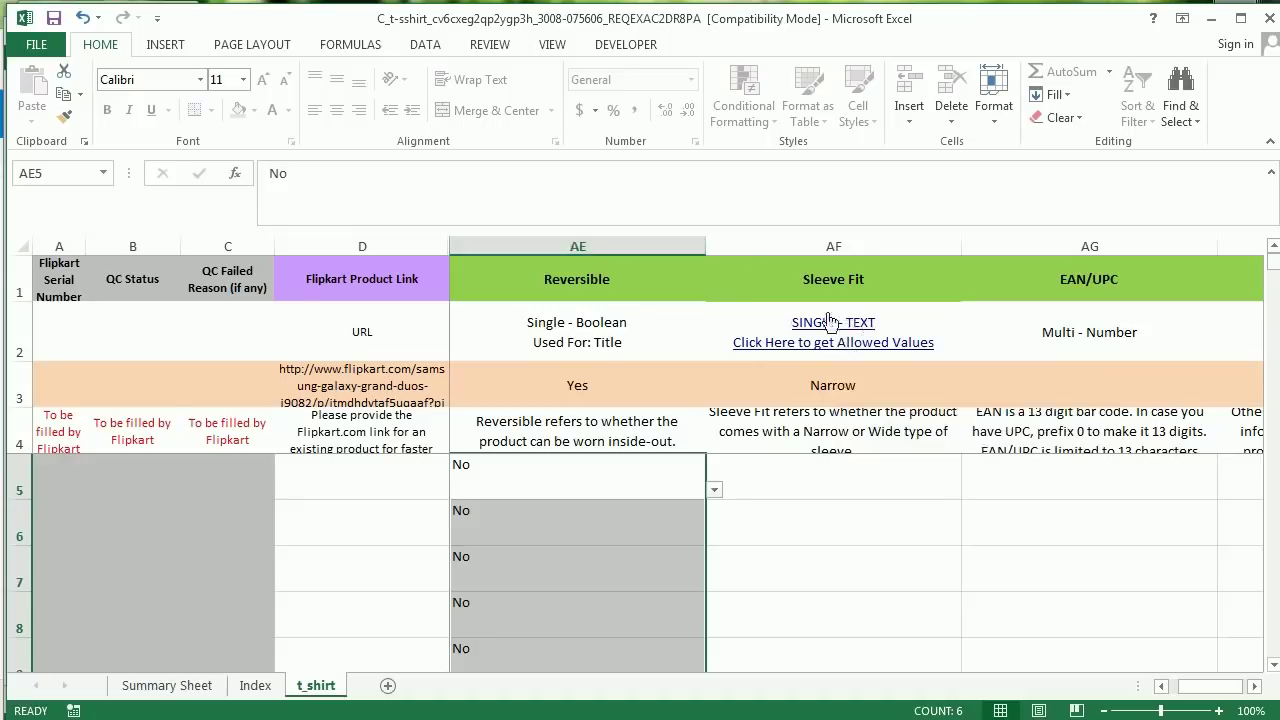
# Set Sleeve Fit to 'Wide' for the first two rows, copying Wide from the Index sheet
pyautogui.click(857, 333)
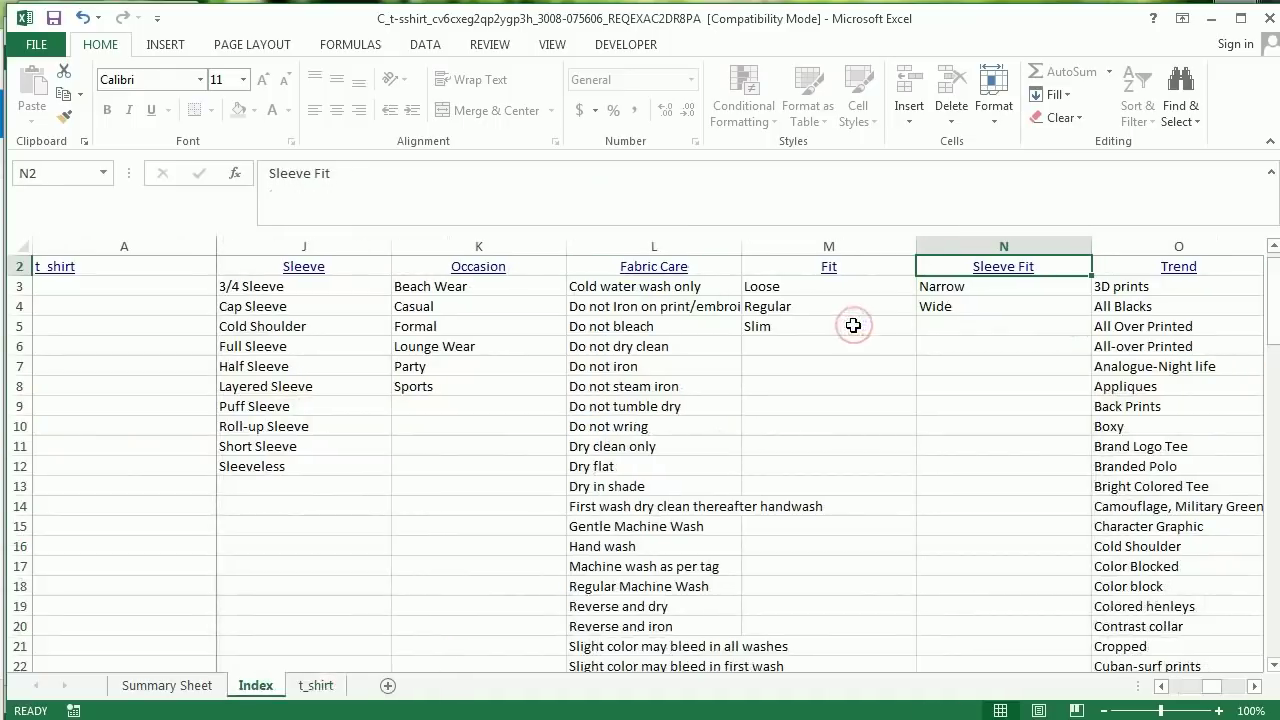
pyautogui.click(994, 307)
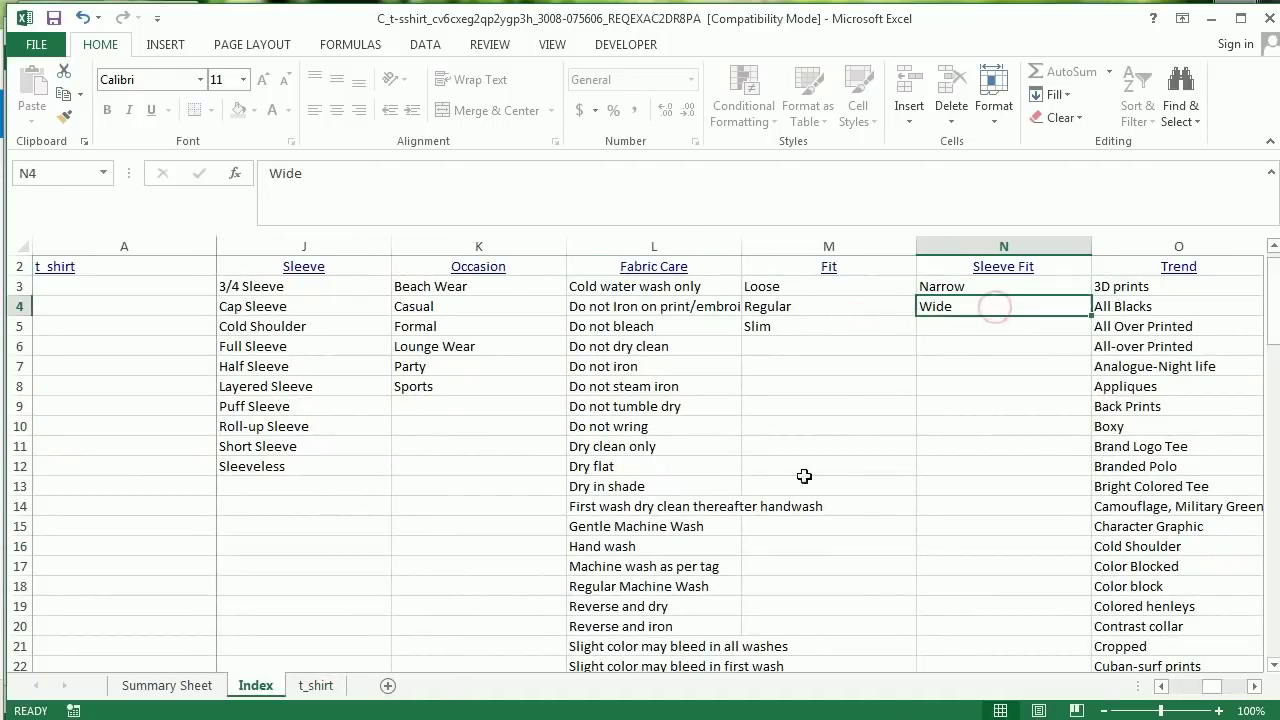
pyautogui.hotkey('ctrl', 'c')
pyautogui.click(316, 686)
pyautogui.hotkey('ctrl', 'v')
pyautogui.click(921, 527)
pyautogui.click(970, 537)
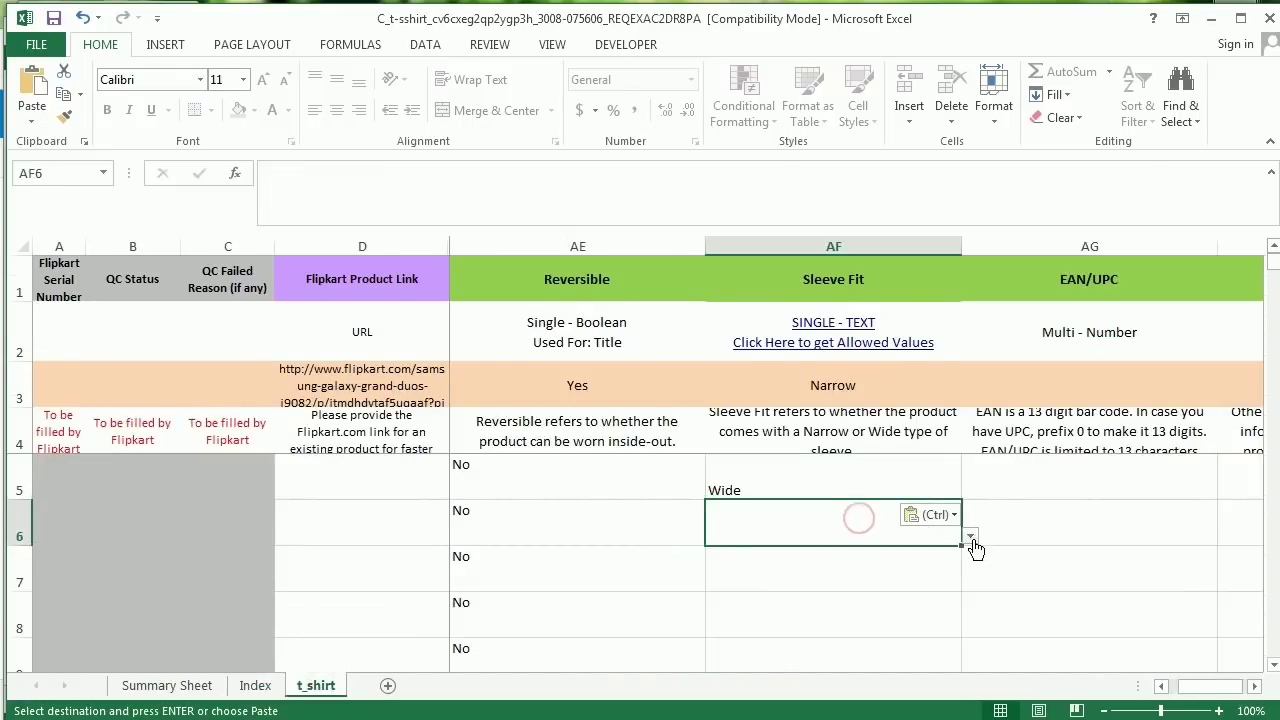
pyautogui.click(921, 566)
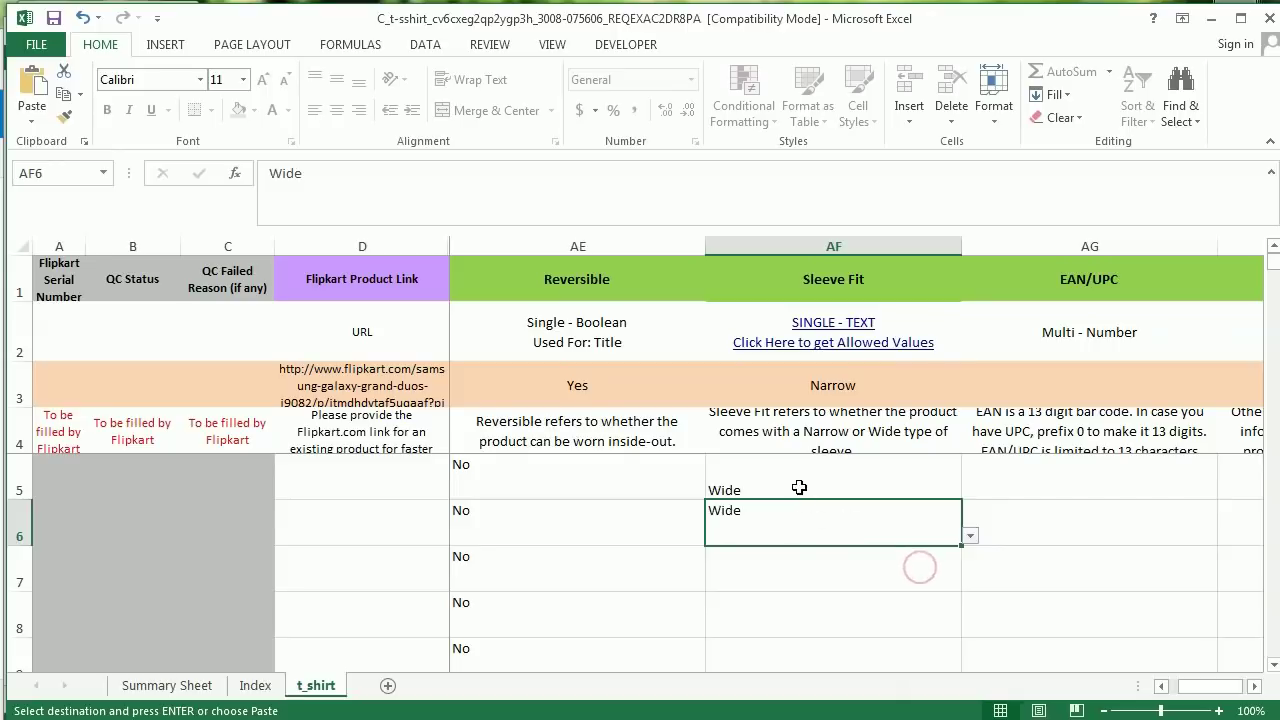
pyautogui.moveTo(800, 482); pyautogui.dragTo(895, 529)
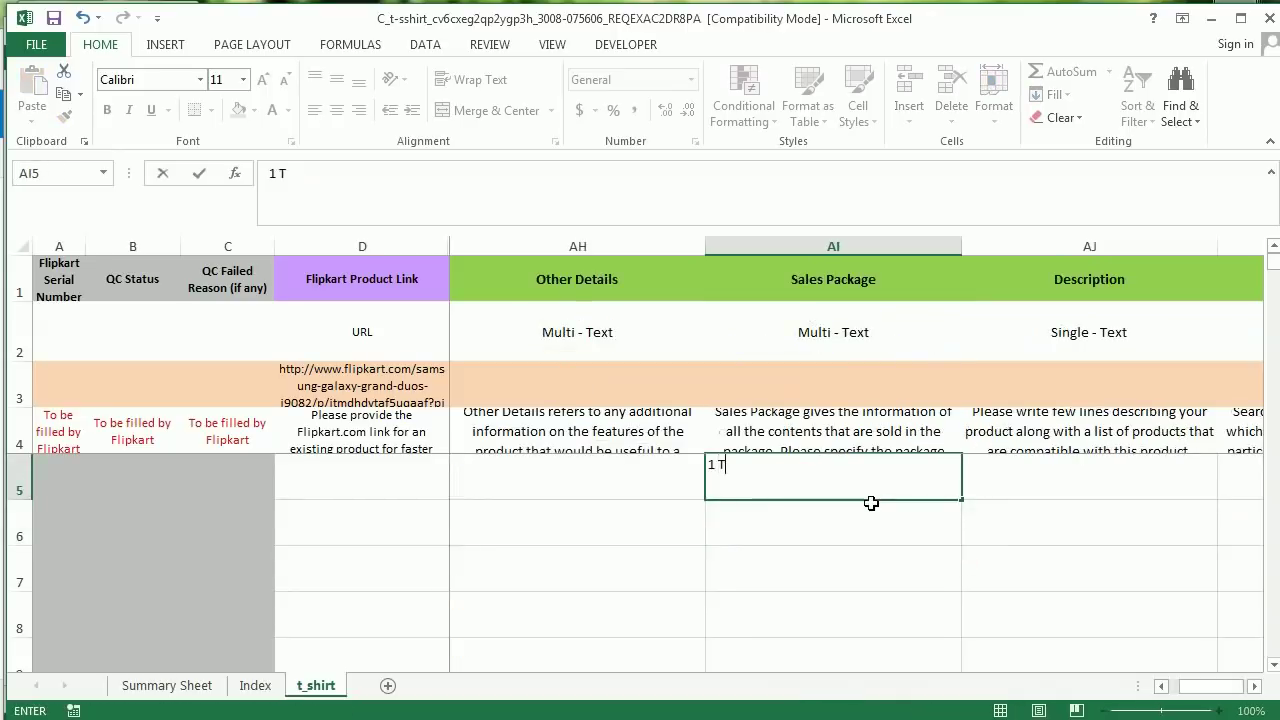
# Set Sales Package to '1 Tshirt' for every SKU row
pyautogui.write('shirt')
pyautogui.click(881, 555)
pyautogui.click(868, 477)
pyautogui.hotkey('ctrl', 'c')
pyautogui.moveTo(868, 477); pyautogui.dragTo(857, 509)
pyautogui.hotkey('ctrl', 'v')
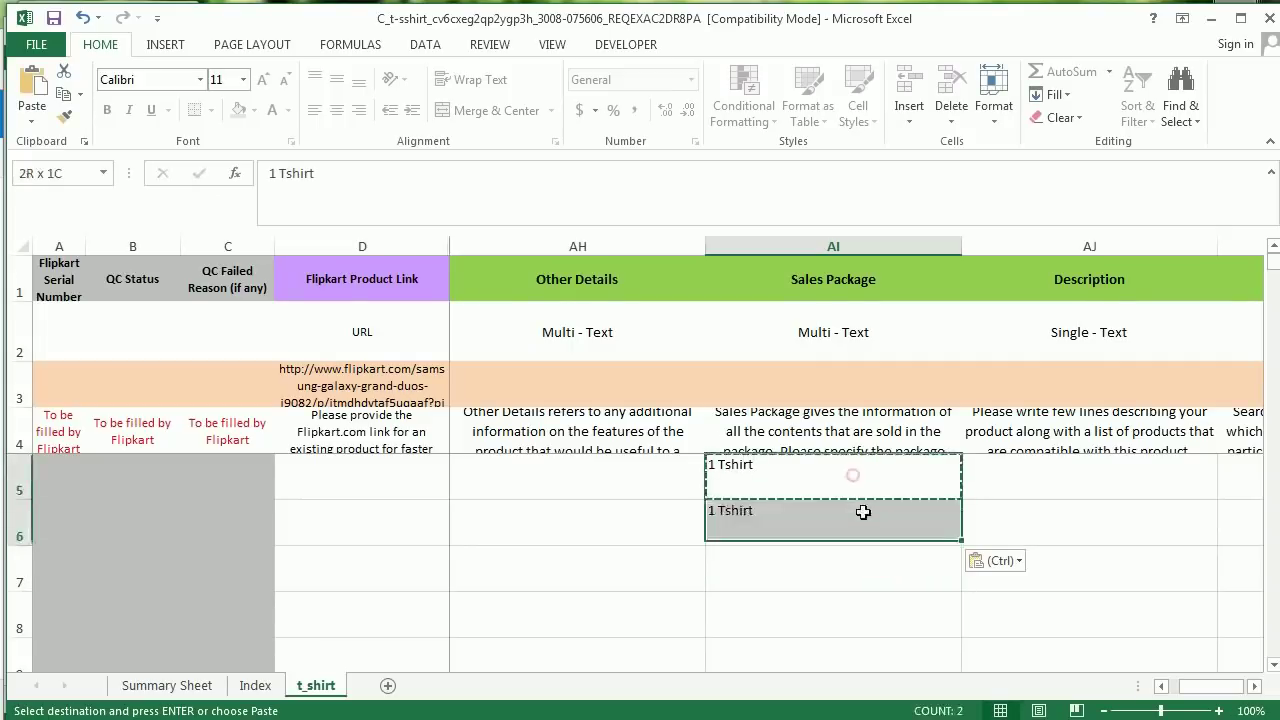
pyautogui.doubleClick(962, 546)
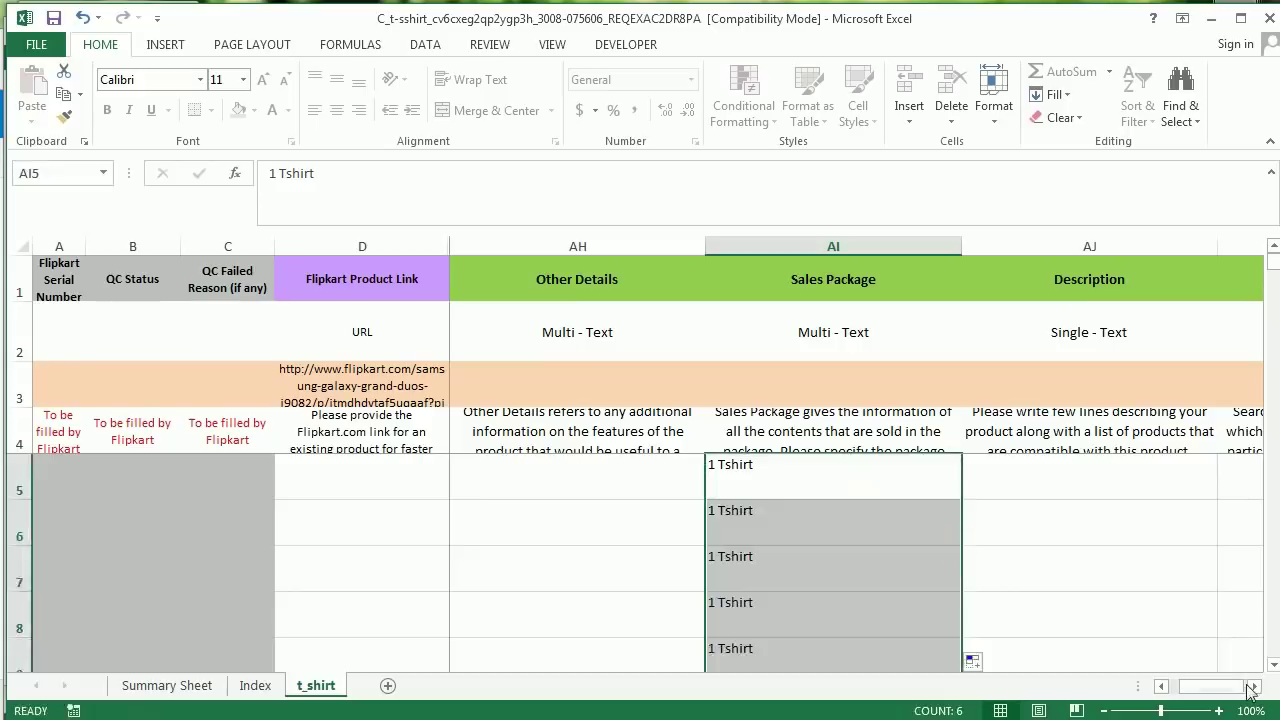
pyautogui.click(1254, 686)
# Paste the cotton casual-wear description into AJ5 and fill it down all product rows
pyautogui.click(842, 475)
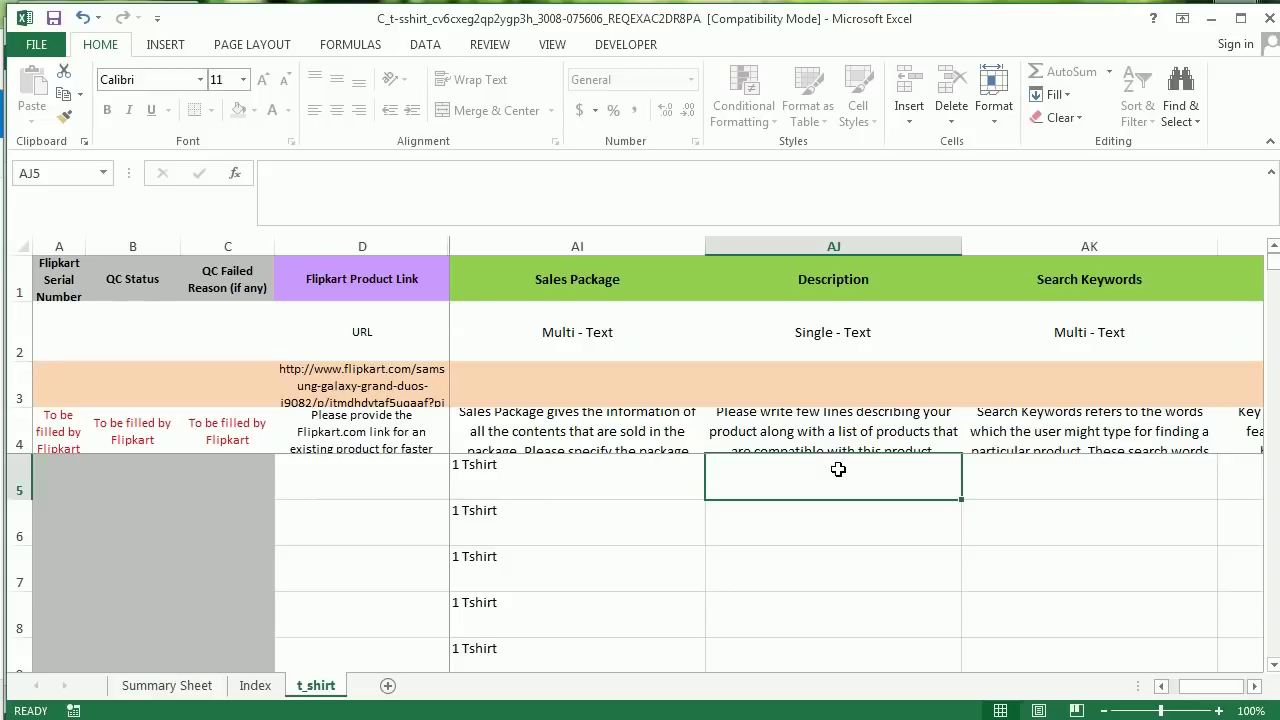
pyautogui.hotkey('ctrl', 'v')
pyautogui.doubleClick(960, 498)
pyautogui.click(1010, 468)
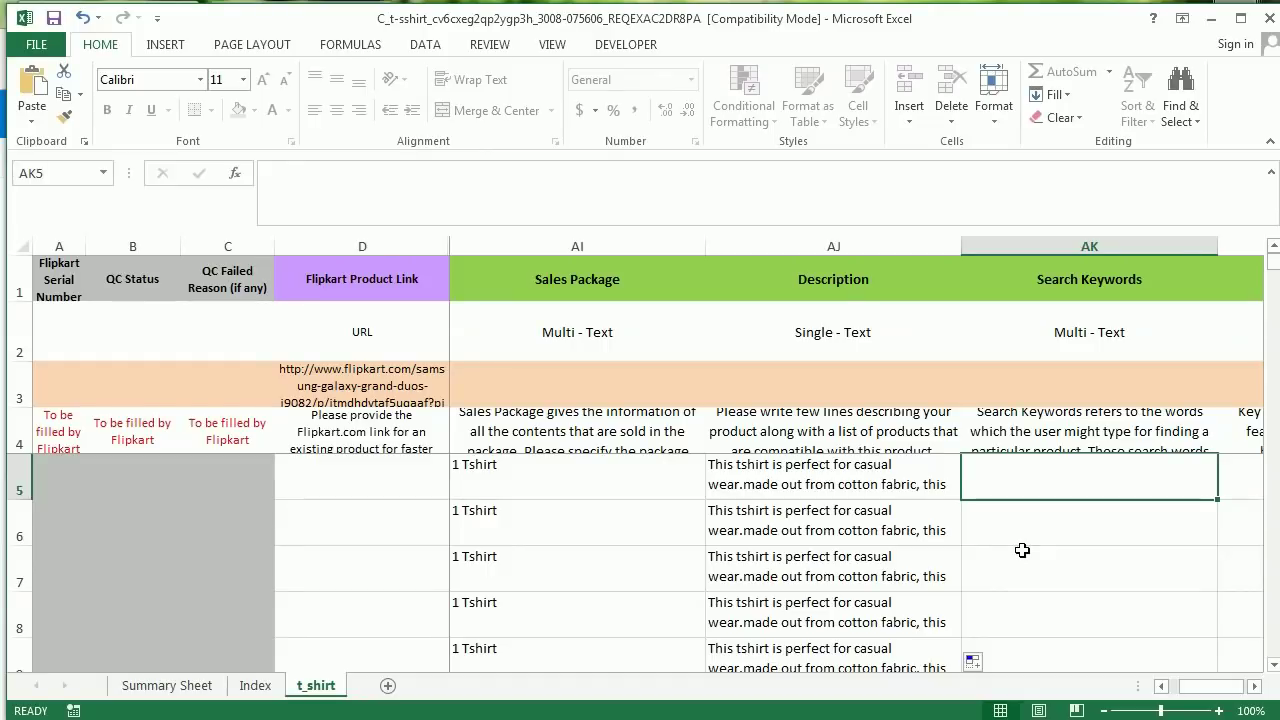
pyautogui.hotkey('alt', 'Tab')
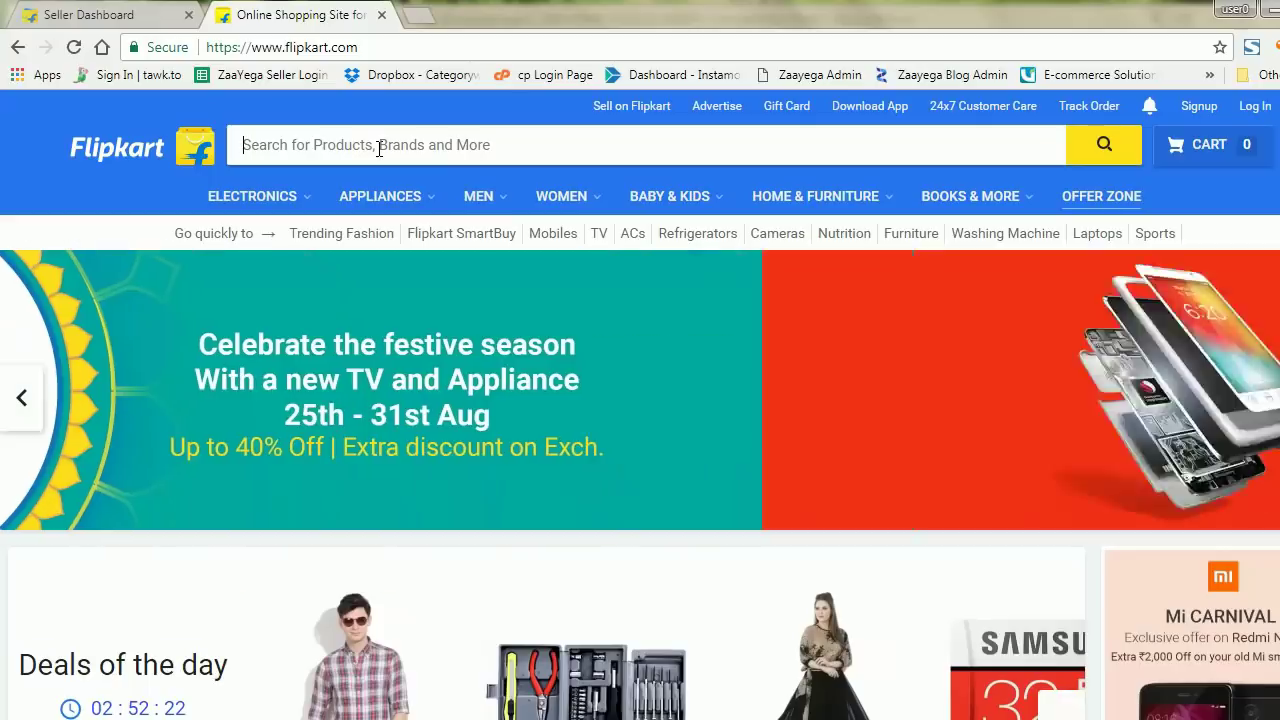
# Search Flipkart for 'mens printed tshirts' and paste that phrase into AK5's Search Keywords
pyautogui.write('prin')
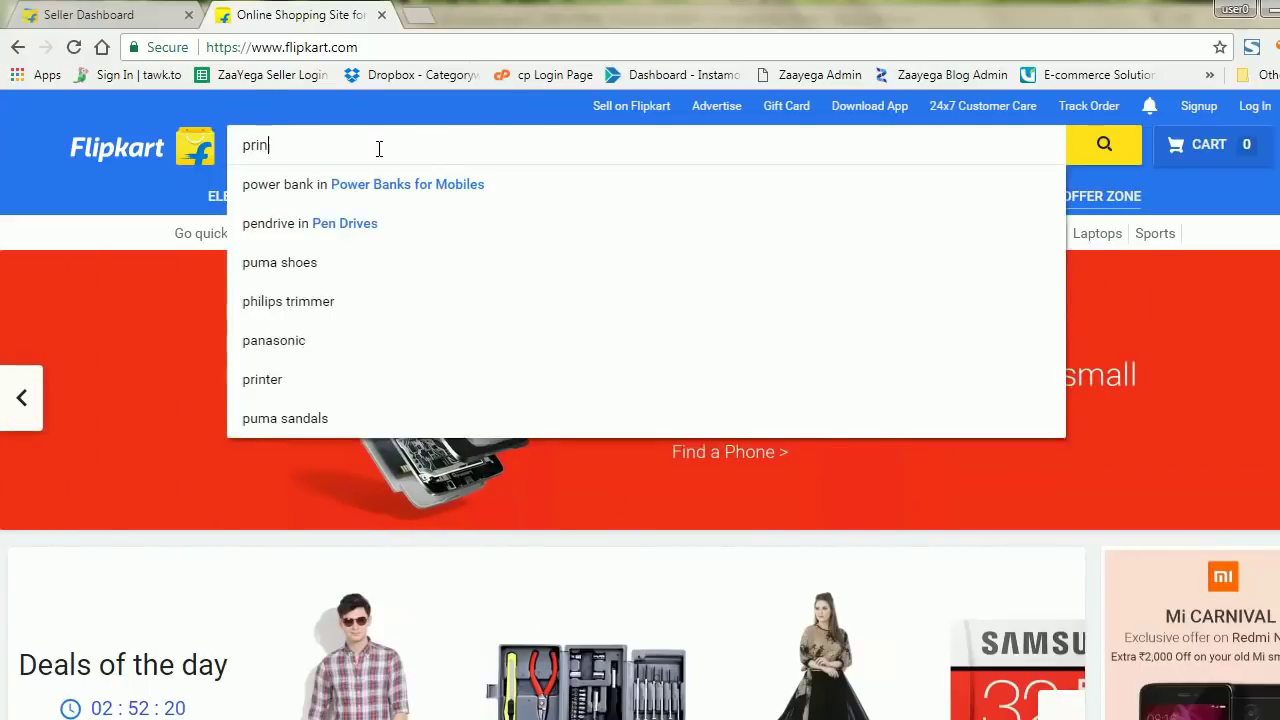
pyautogui.write('ted ts')
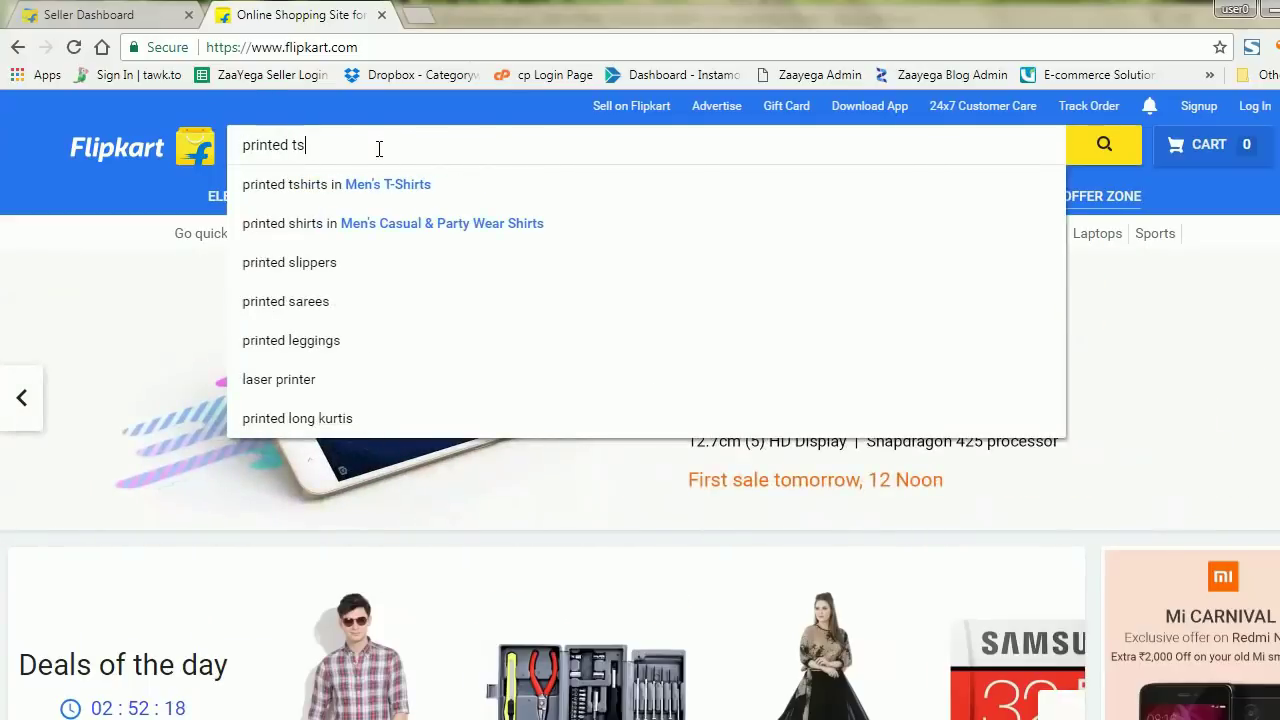
pyautogui.write('hirt')
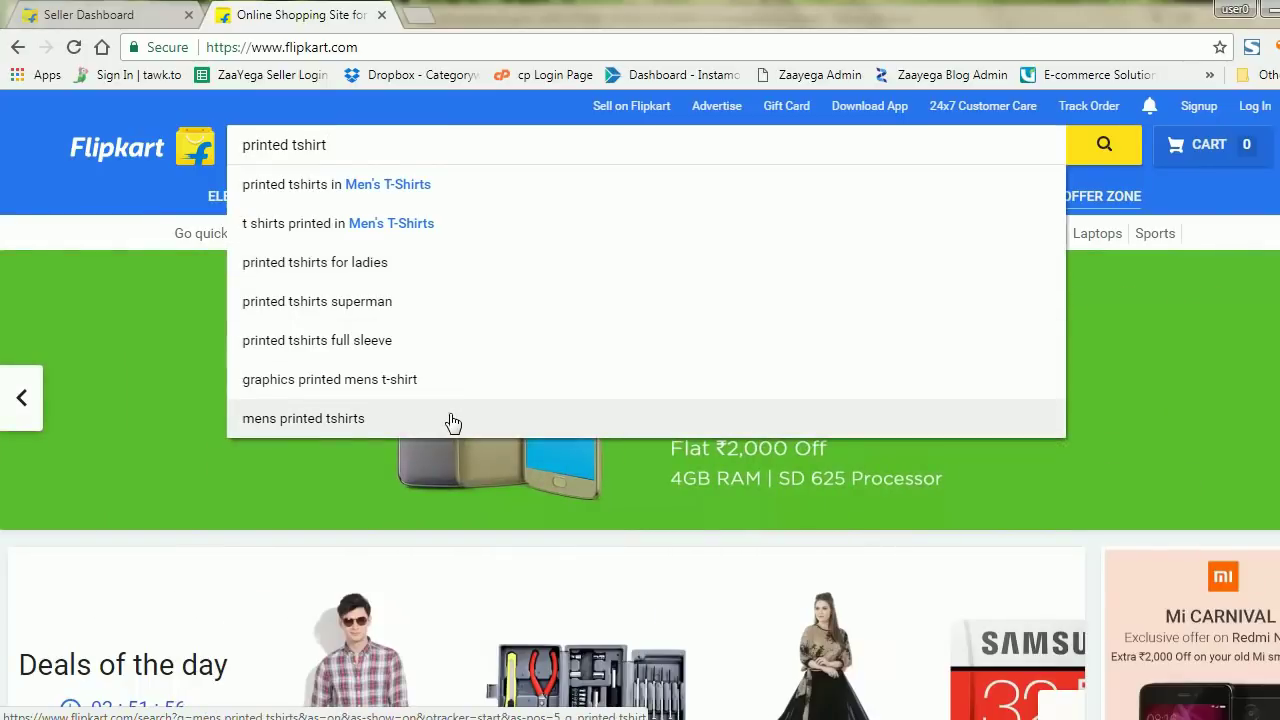
pyautogui.click(448, 418)
pyautogui.click(433, 147)
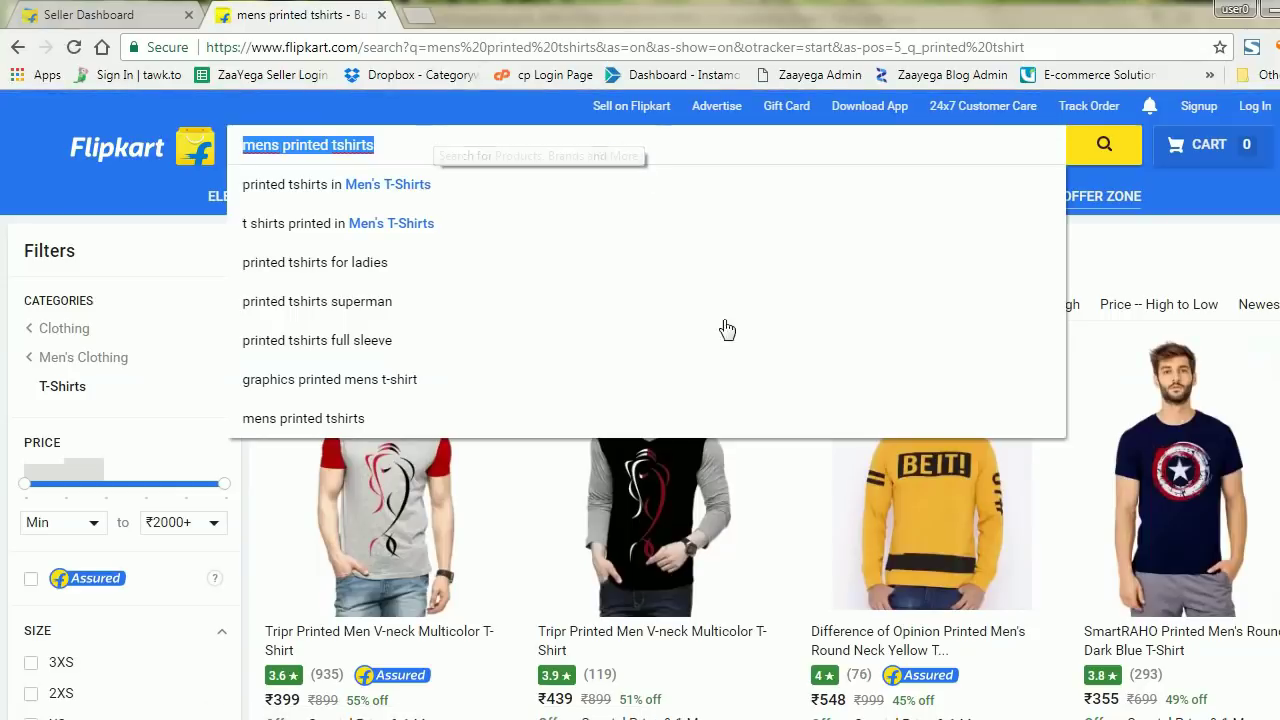
pyautogui.hotkey('ctrl', 'c')
pyautogui.click(420, 620)
pyautogui.hotkey('ctrl', 'v')
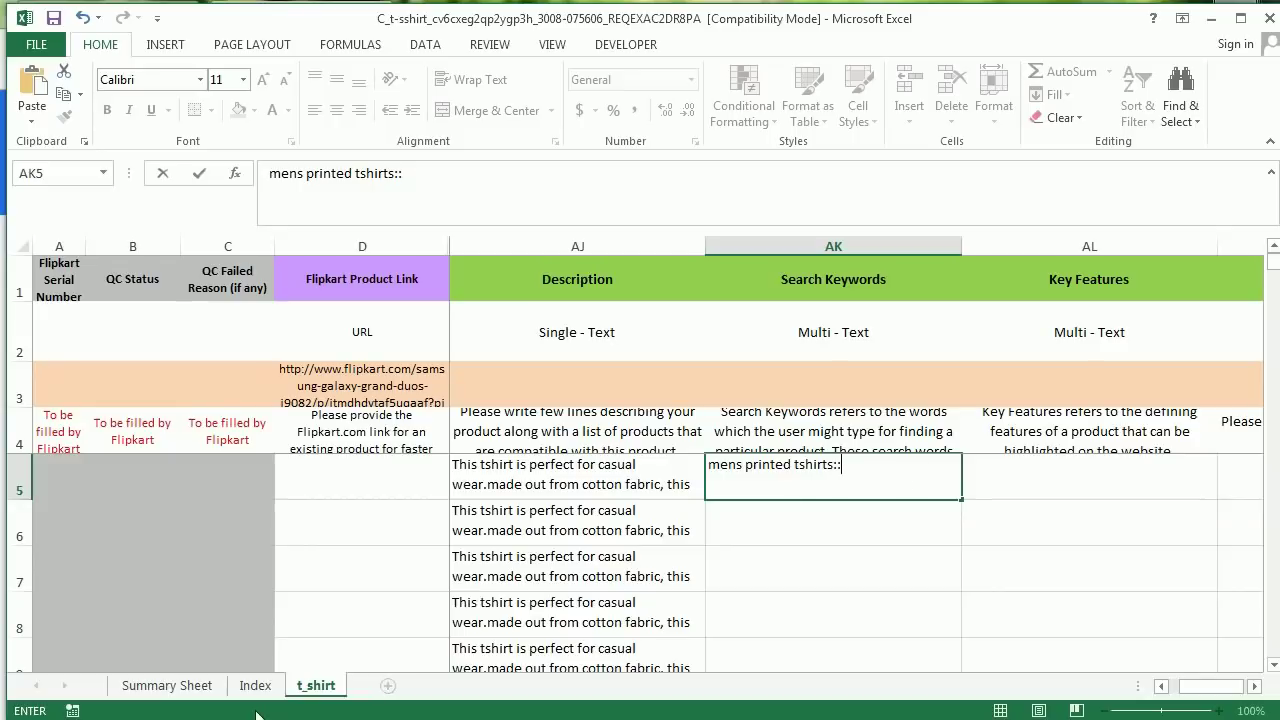
# Search Flipkart for 'mens tshirt half' and copy that phrase
pyautogui.hotkey('alt', 'Tab')
pyautogui.click(390, 142)
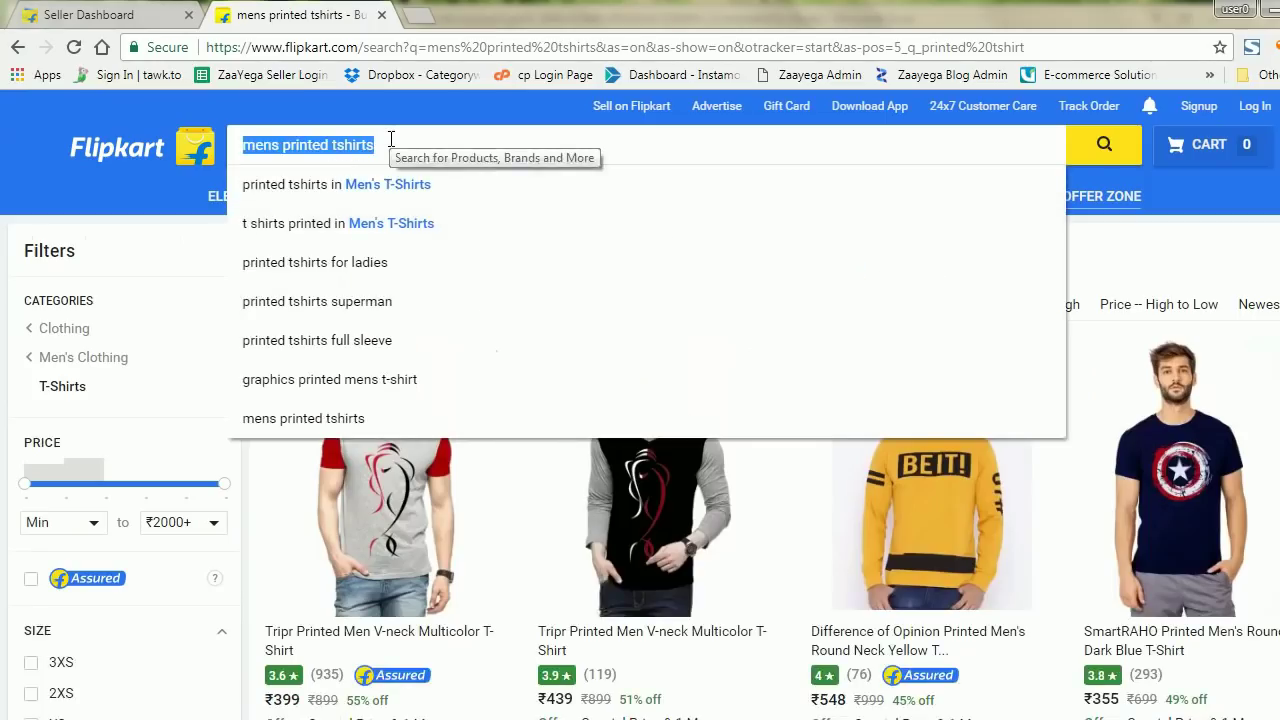
pyautogui.write('mens t')
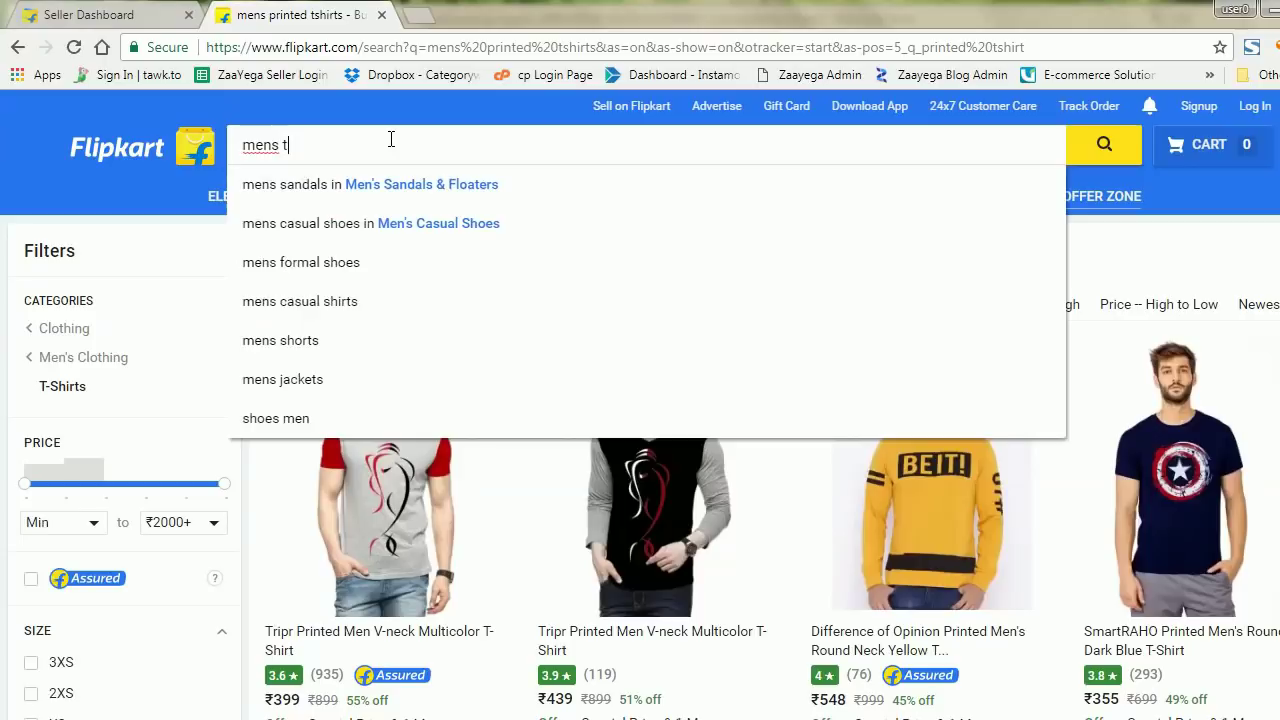
pyautogui.write('shirt')
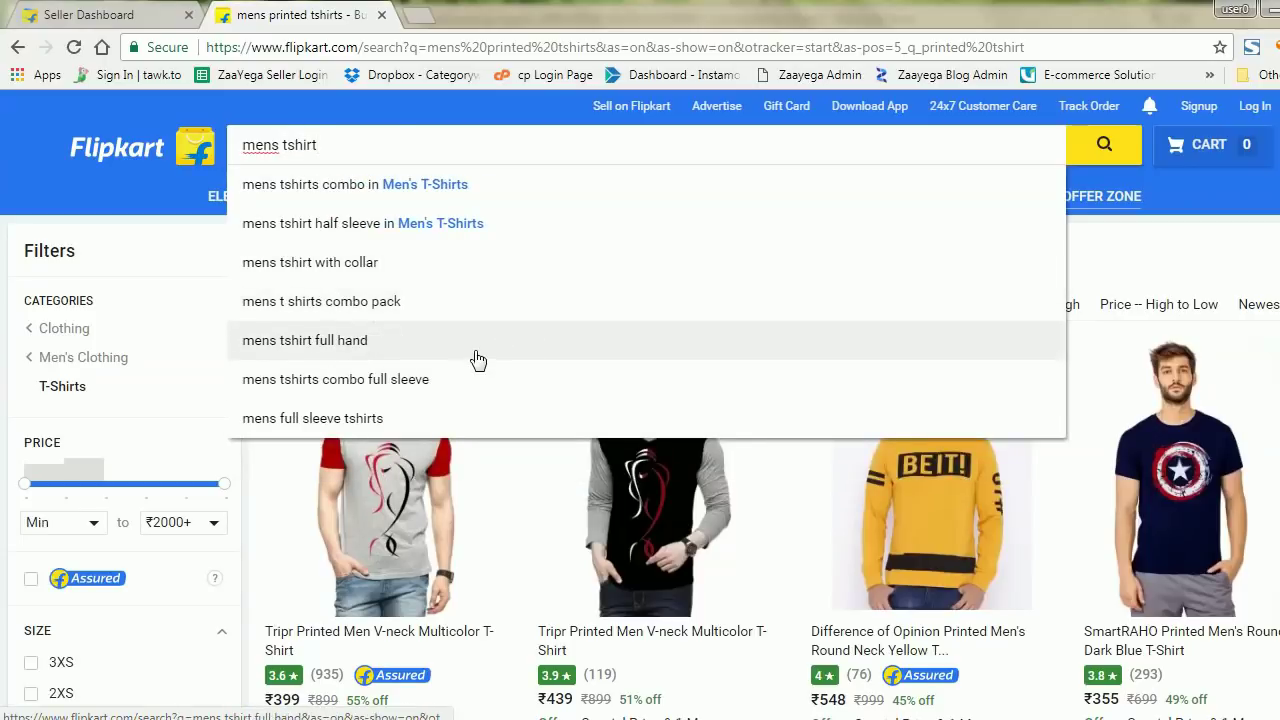
pyautogui.write(' ha')
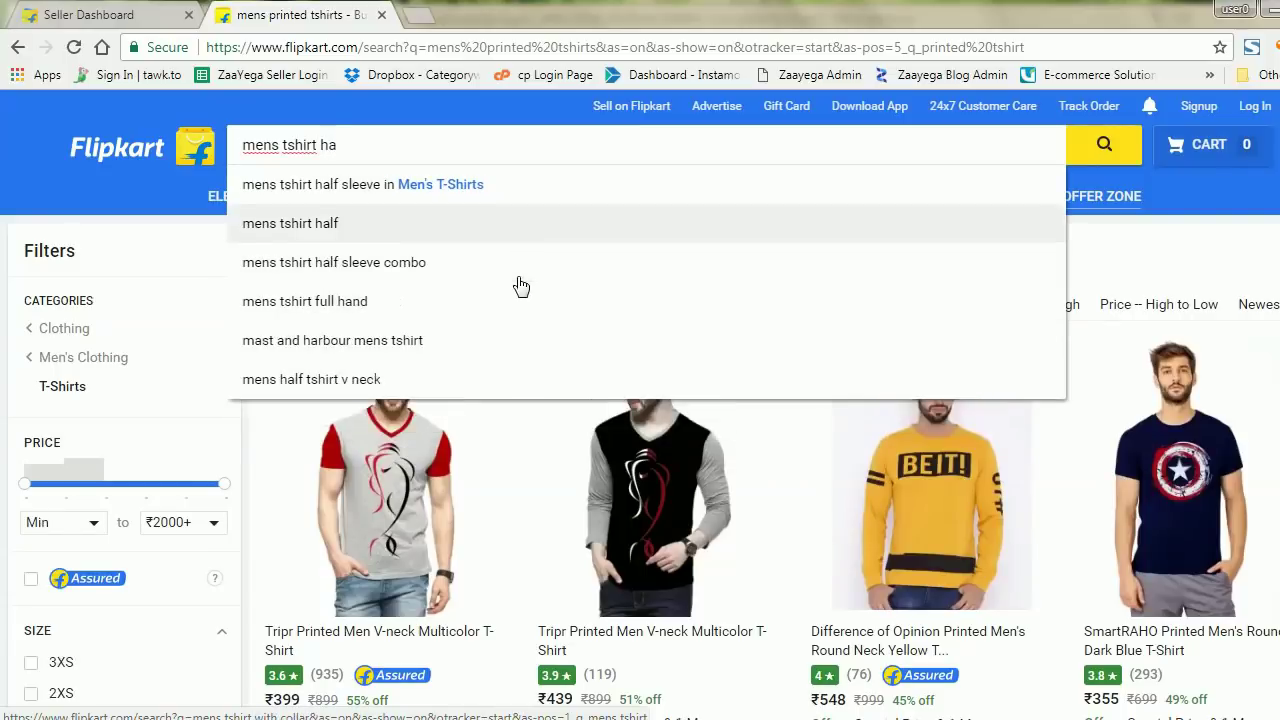
pyautogui.write('lf')
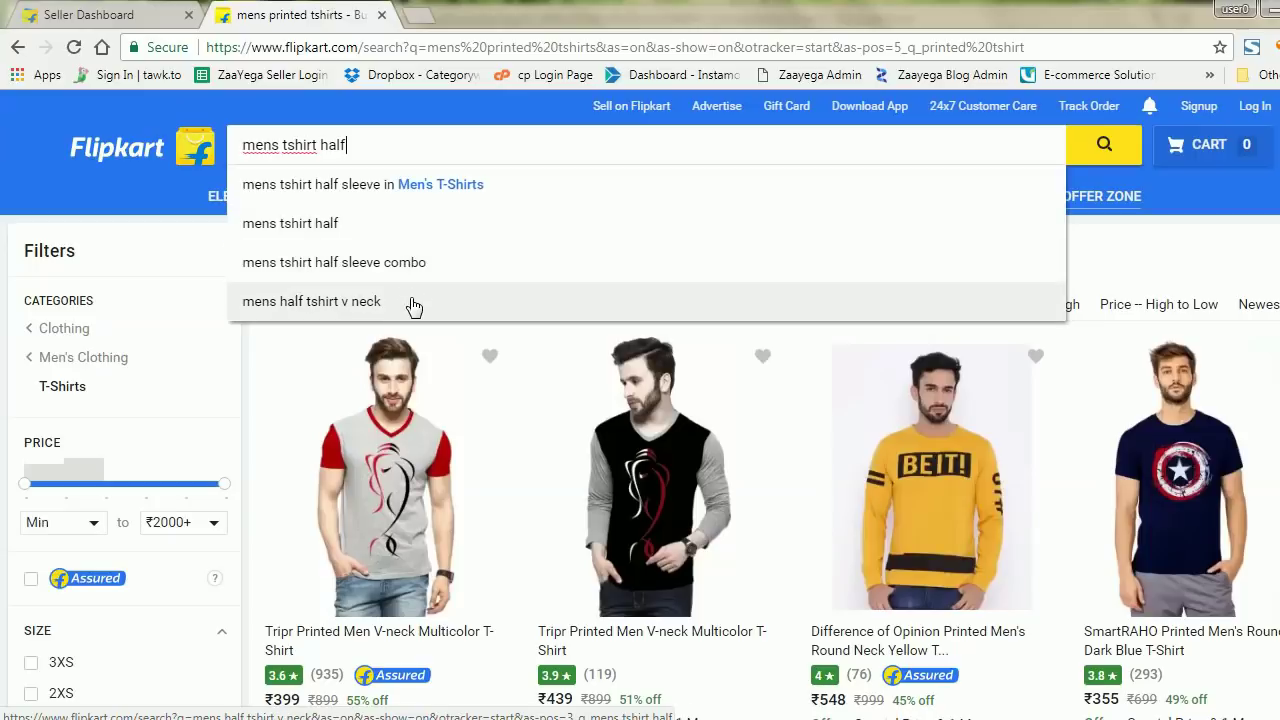
pyautogui.click(375, 223)
pyautogui.click(418, 145)
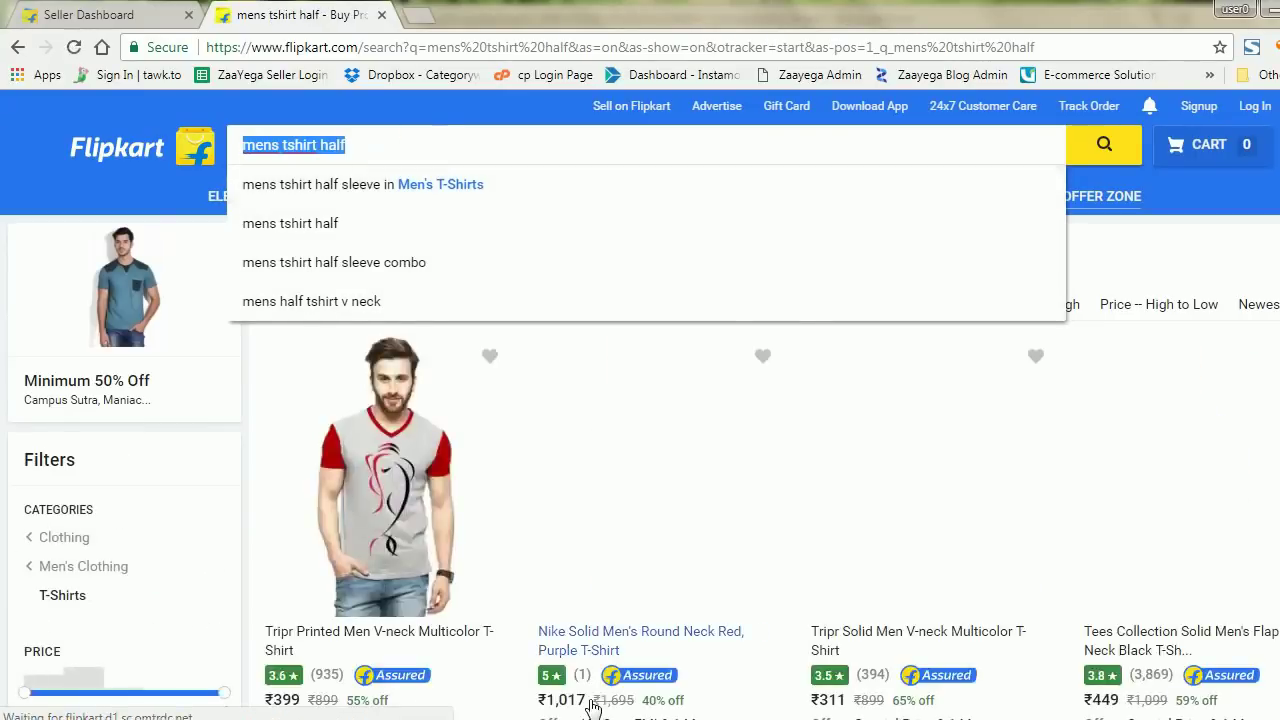
pyautogui.click(423, 632)
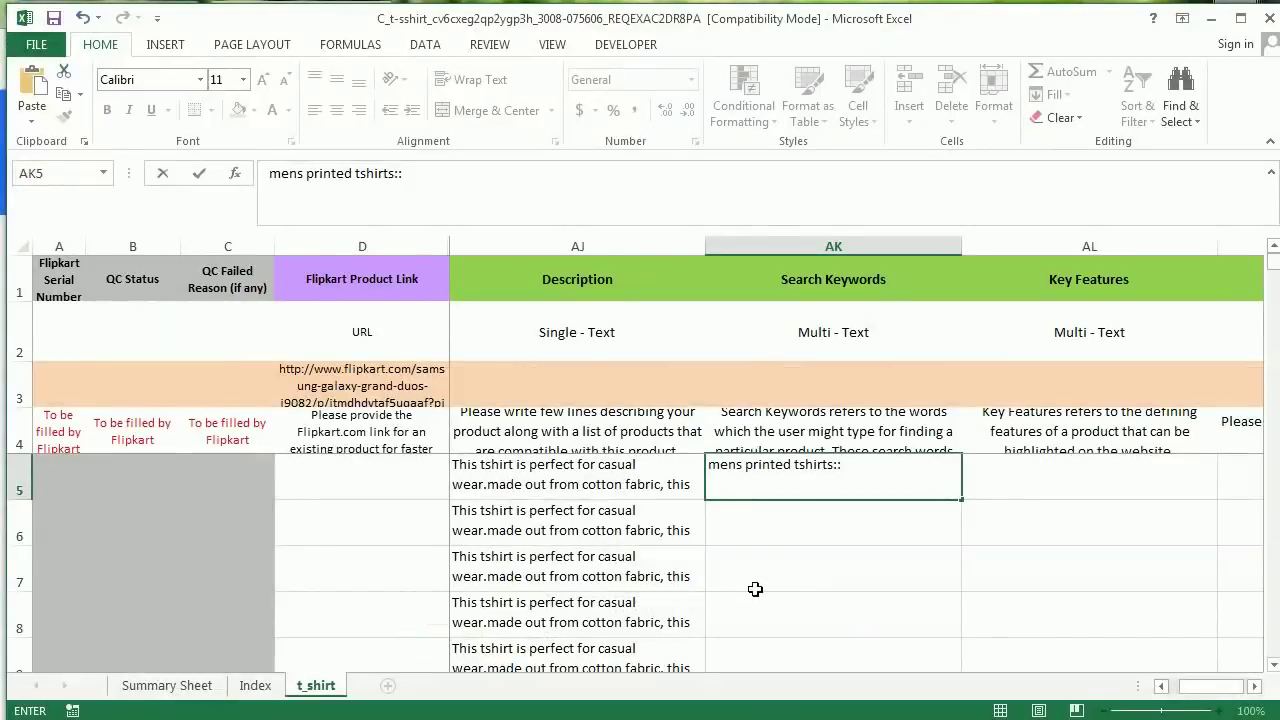
# Complete AK5 as 'mens printed tshirts::mens tshirt half::printed tshirt' and fill it down the SKU rows
pyautogui.hotkey('ctrl', 'v')
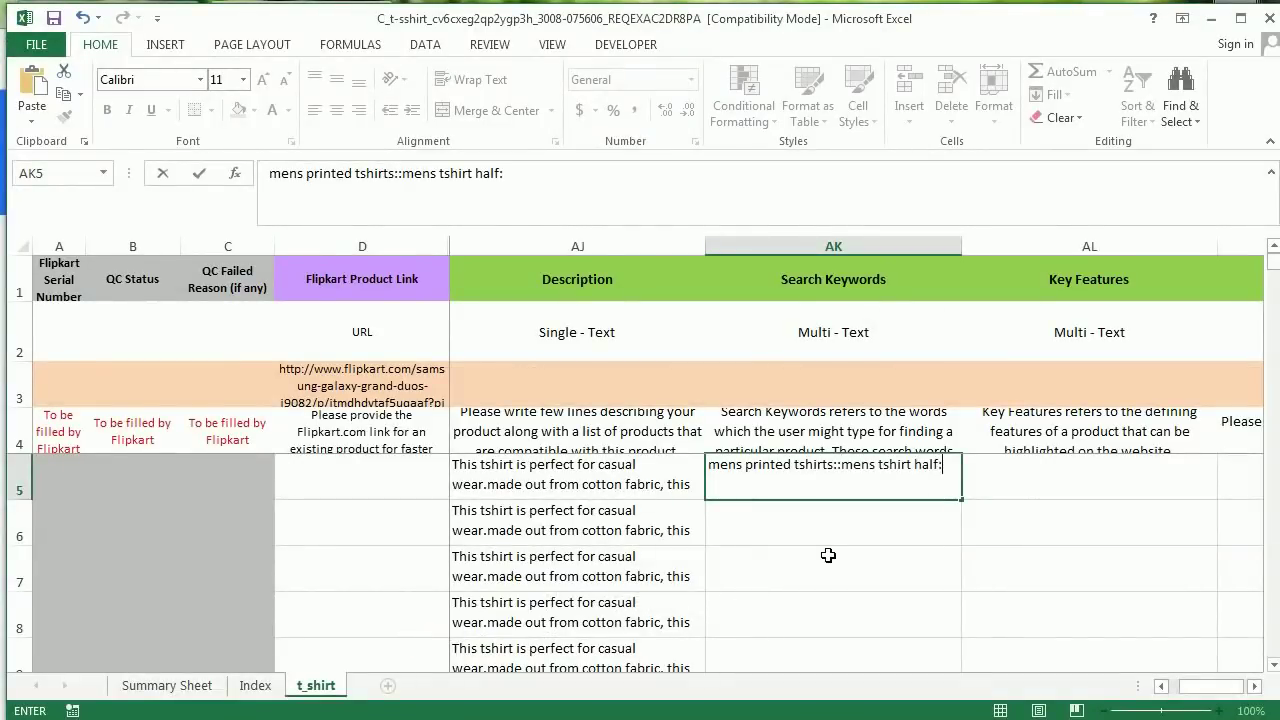
pyautogui.write(':printed tshirt')
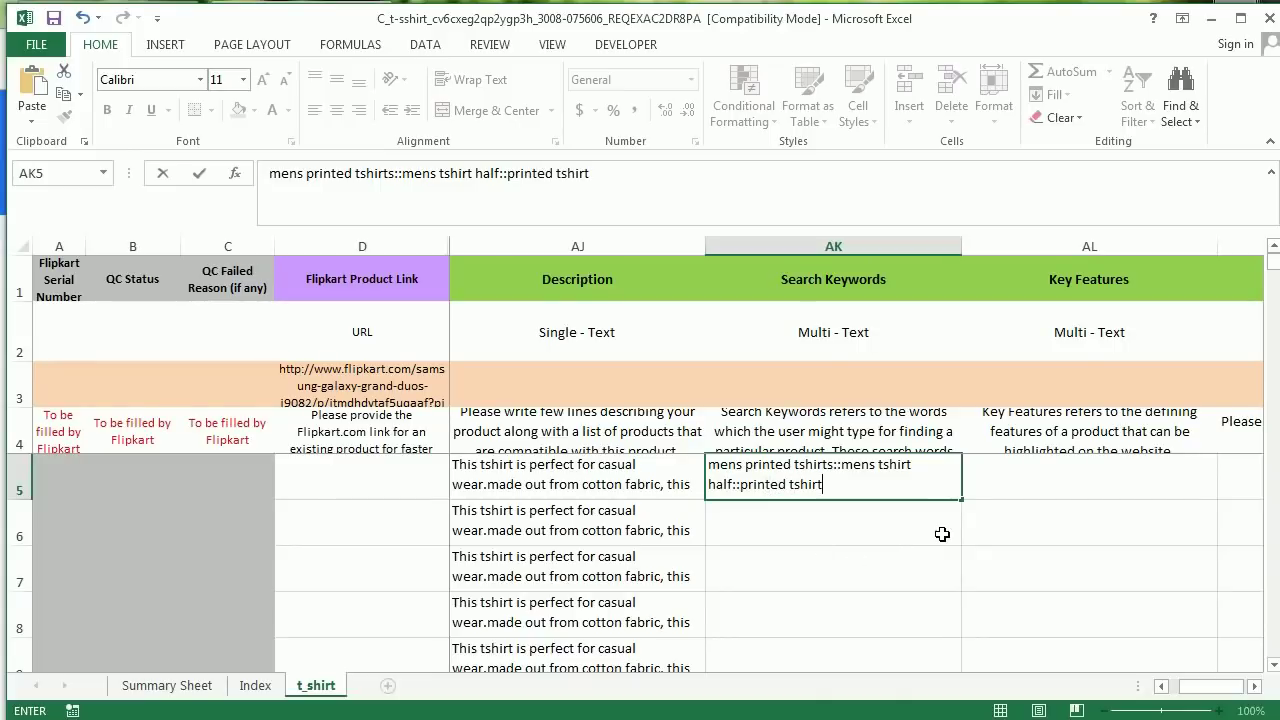
pyautogui.click(900, 540)
pyautogui.click(889, 487)
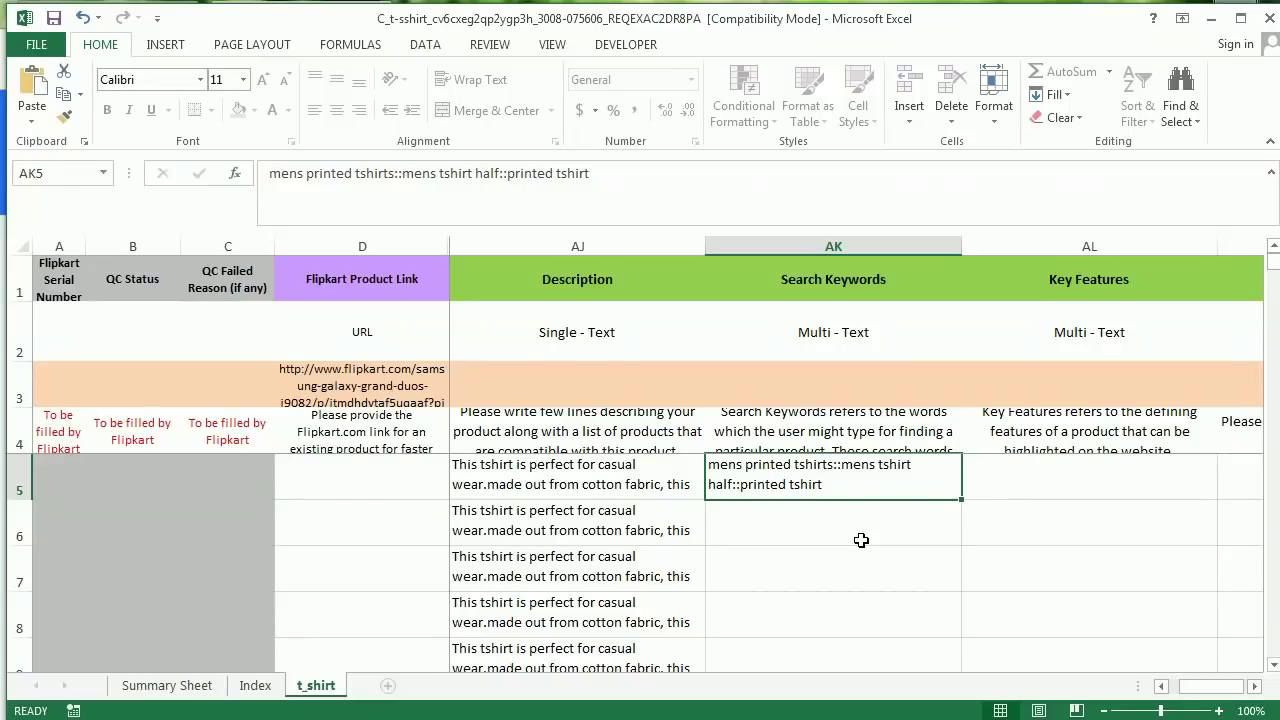
pyautogui.doubleClick(961, 498)
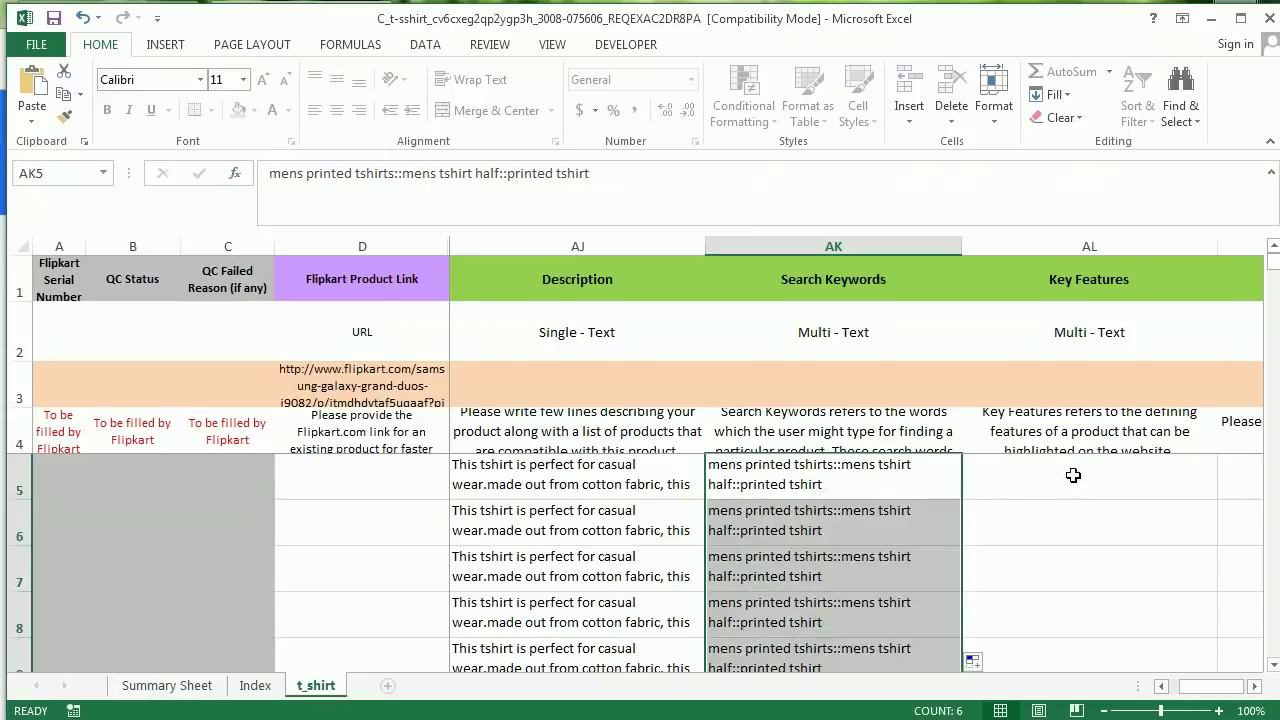
# Check the copied keywords in rows 6–7 and the empty Key Features cell AL5, then return to Flipkart
pyautogui.click(758, 526)
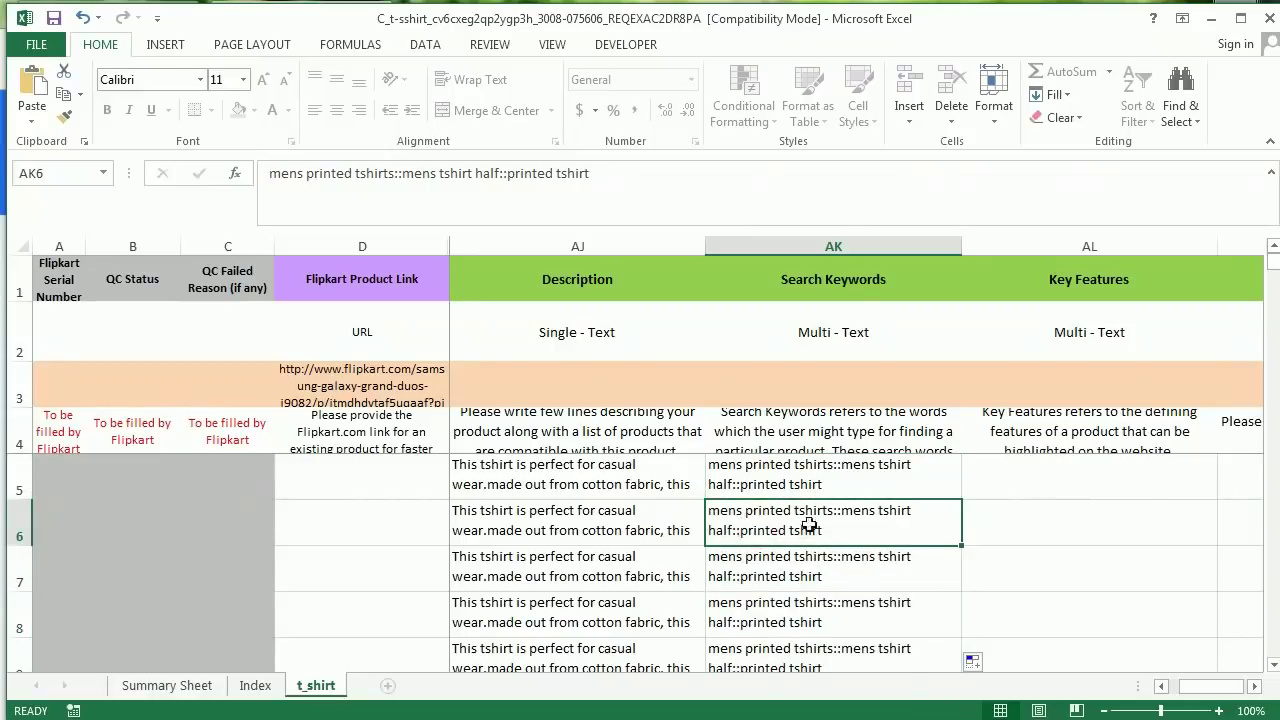
pyautogui.click(843, 556)
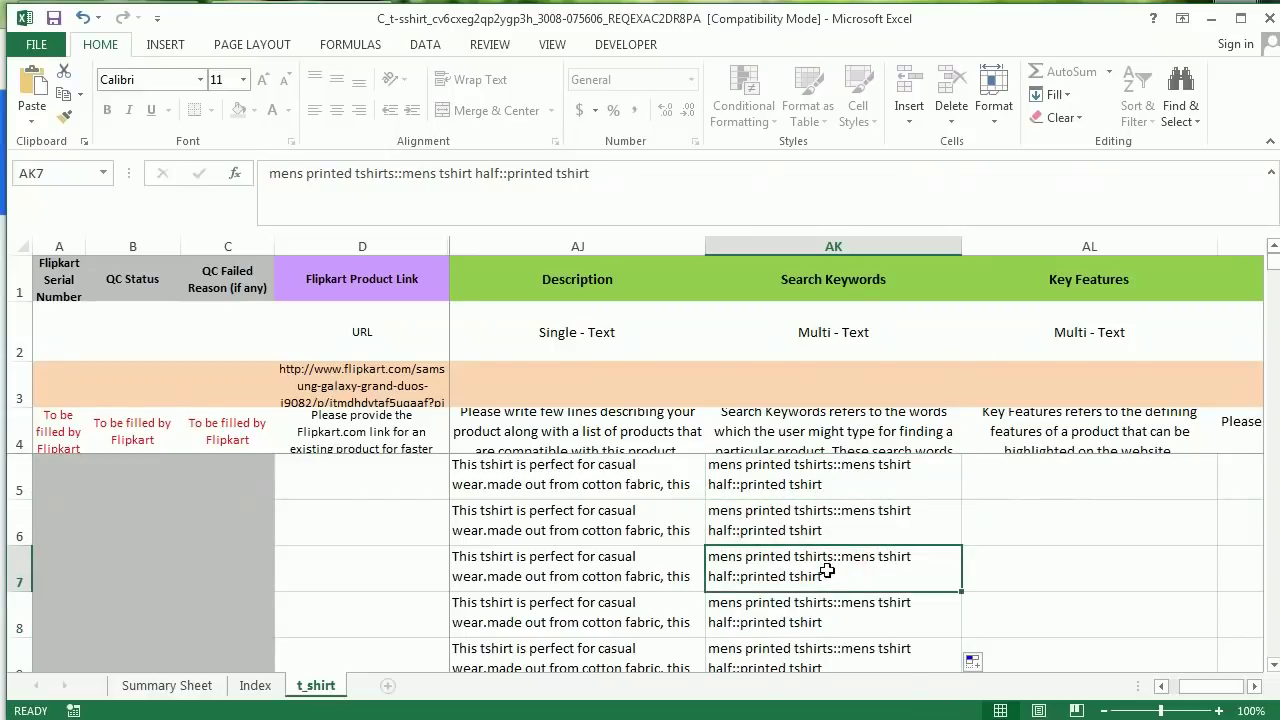
pyautogui.click(1036, 474)
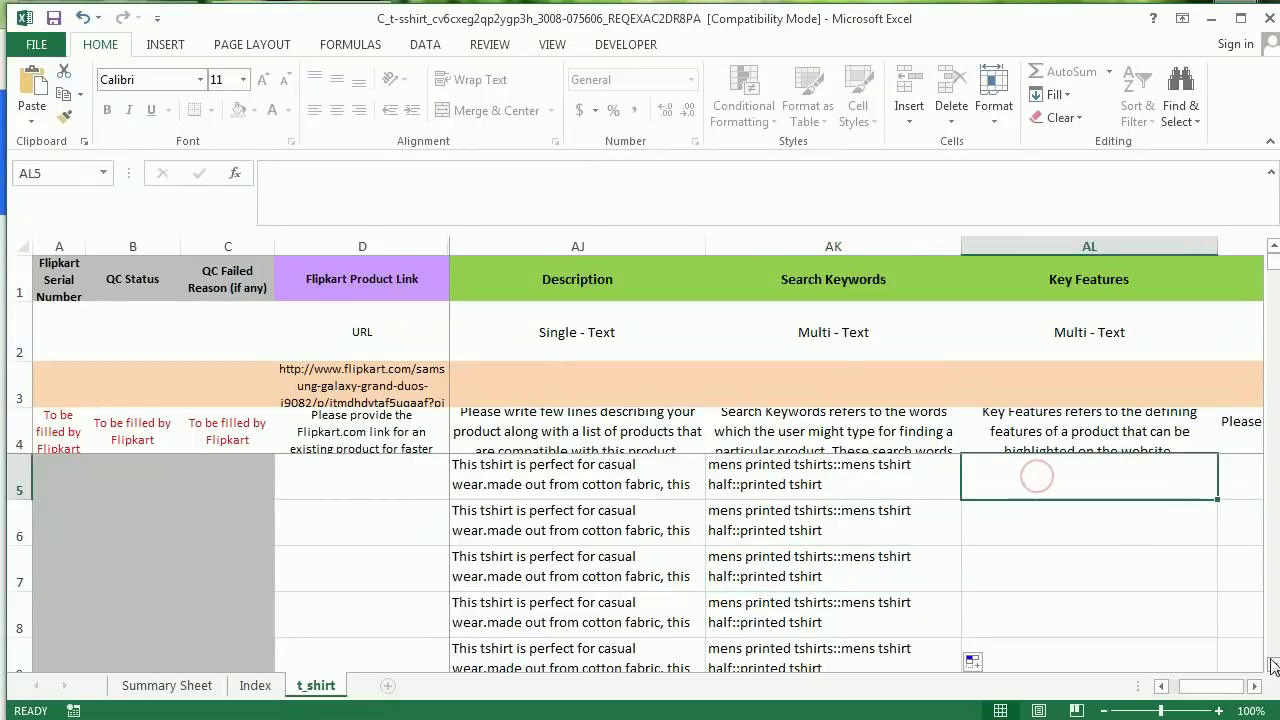
pyautogui.click(1255, 687)
pyautogui.click(556, 466)
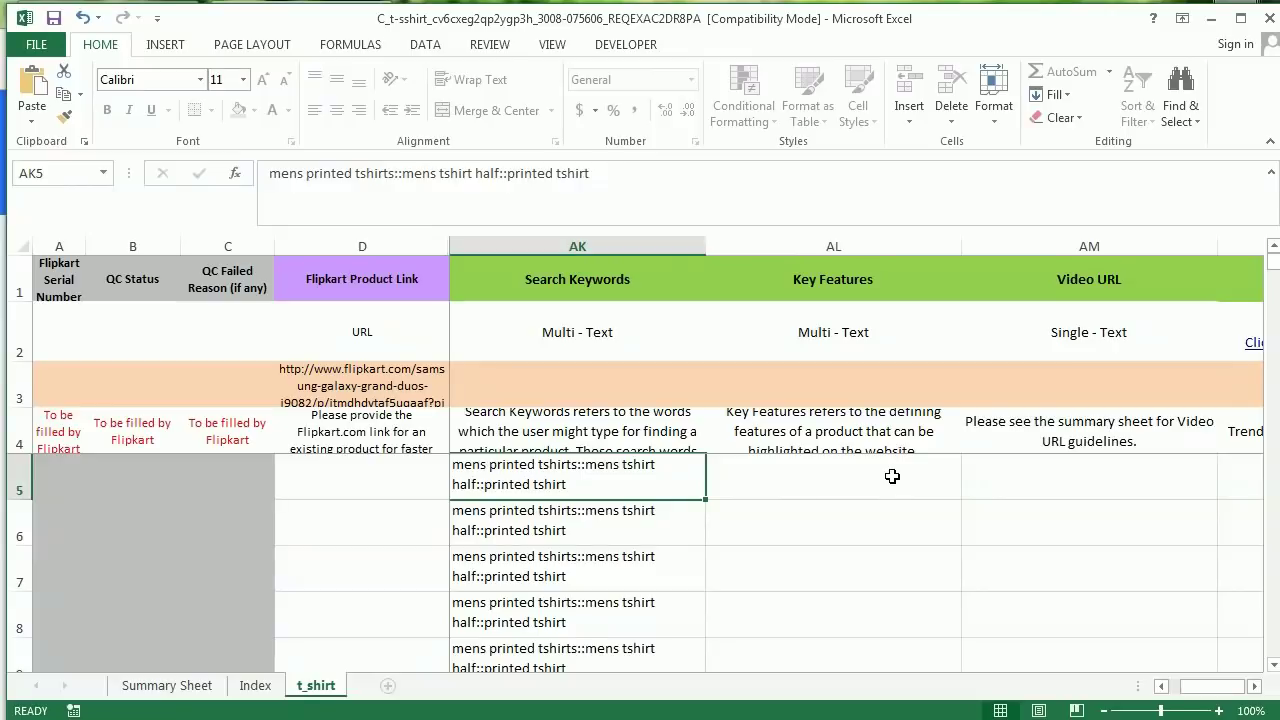
pyautogui.click(893, 475)
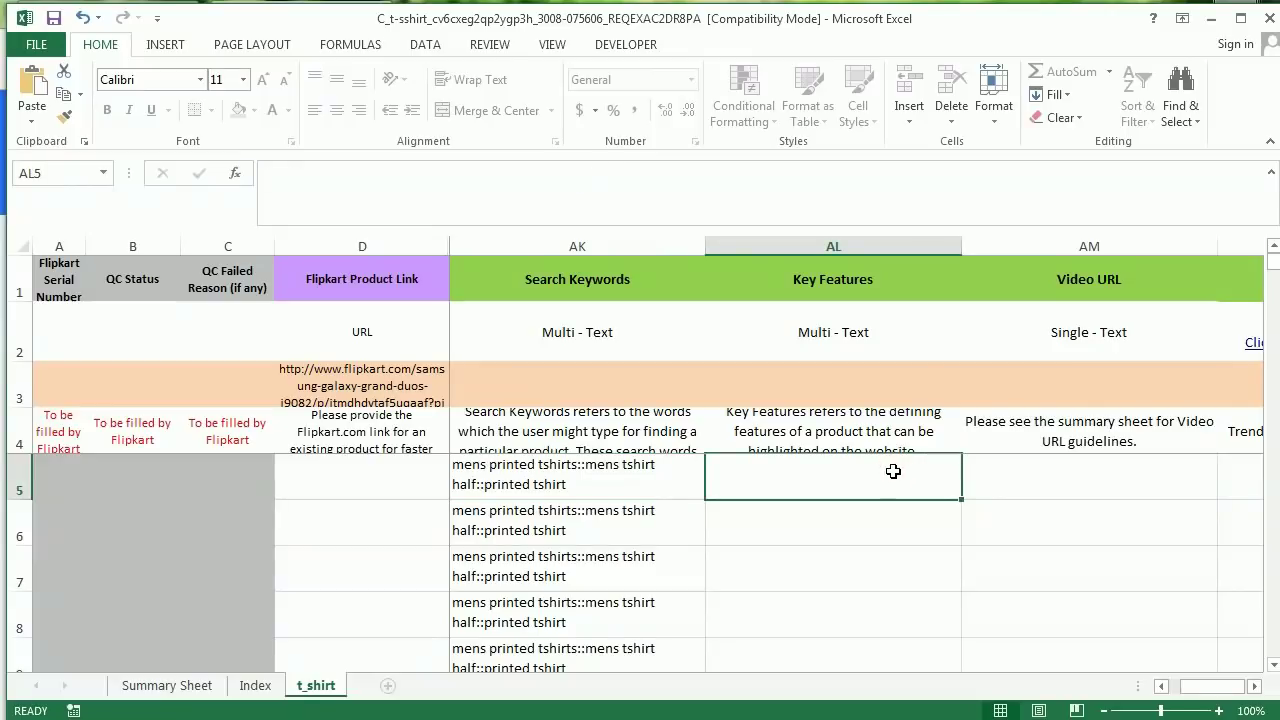
pyautogui.click(1255, 687)
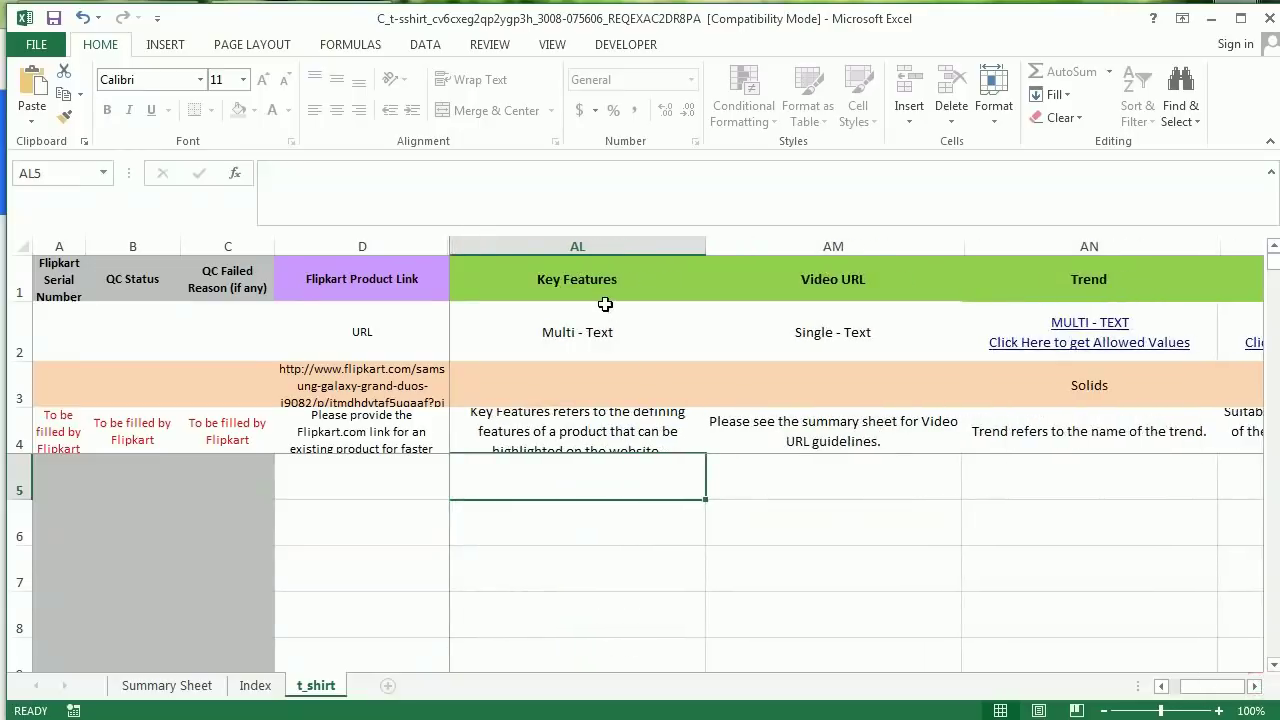
pyautogui.click(1161, 687)
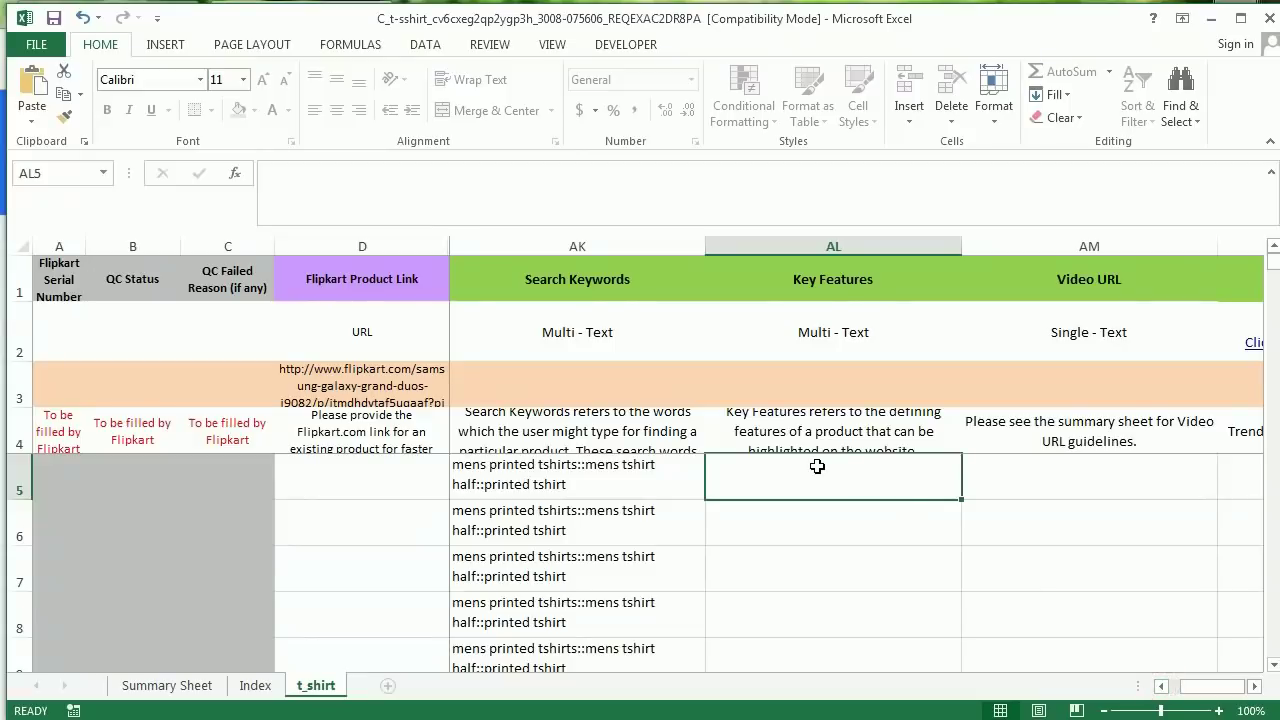
pyautogui.hotkey('alt', 'Tab')
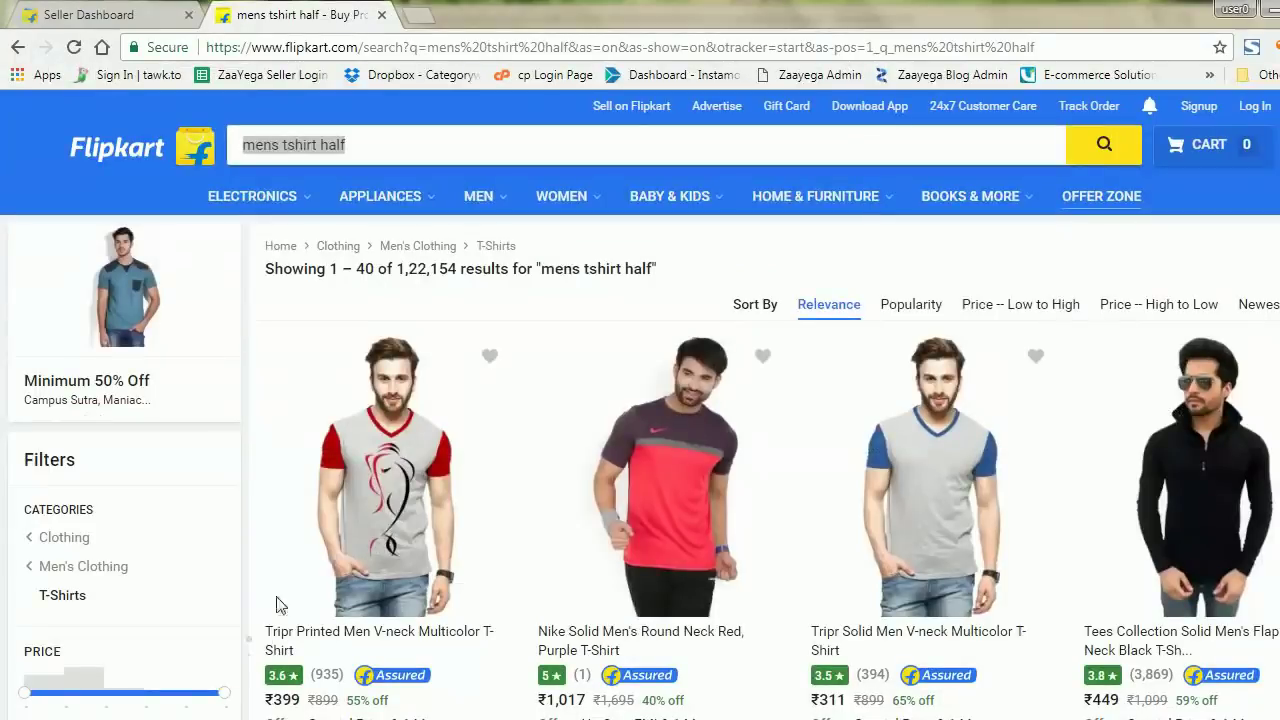
# Open the Tripr printed V-neck T-shirt page and read its Highlights: Cotton, V-neck, Printed, Half Sleeve
pyautogui.click(406, 410)
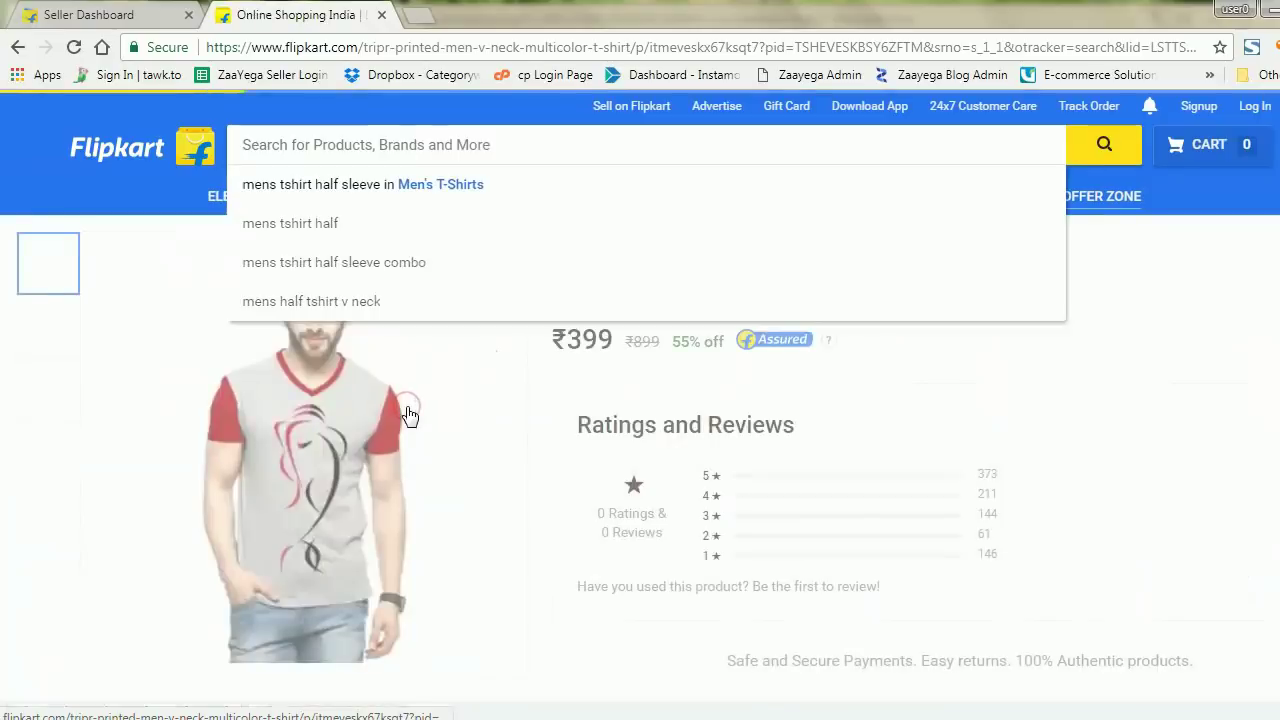
pyautogui.scroll(-1, 1063, 509)
pyautogui.scroll(-1, 1063, 509)
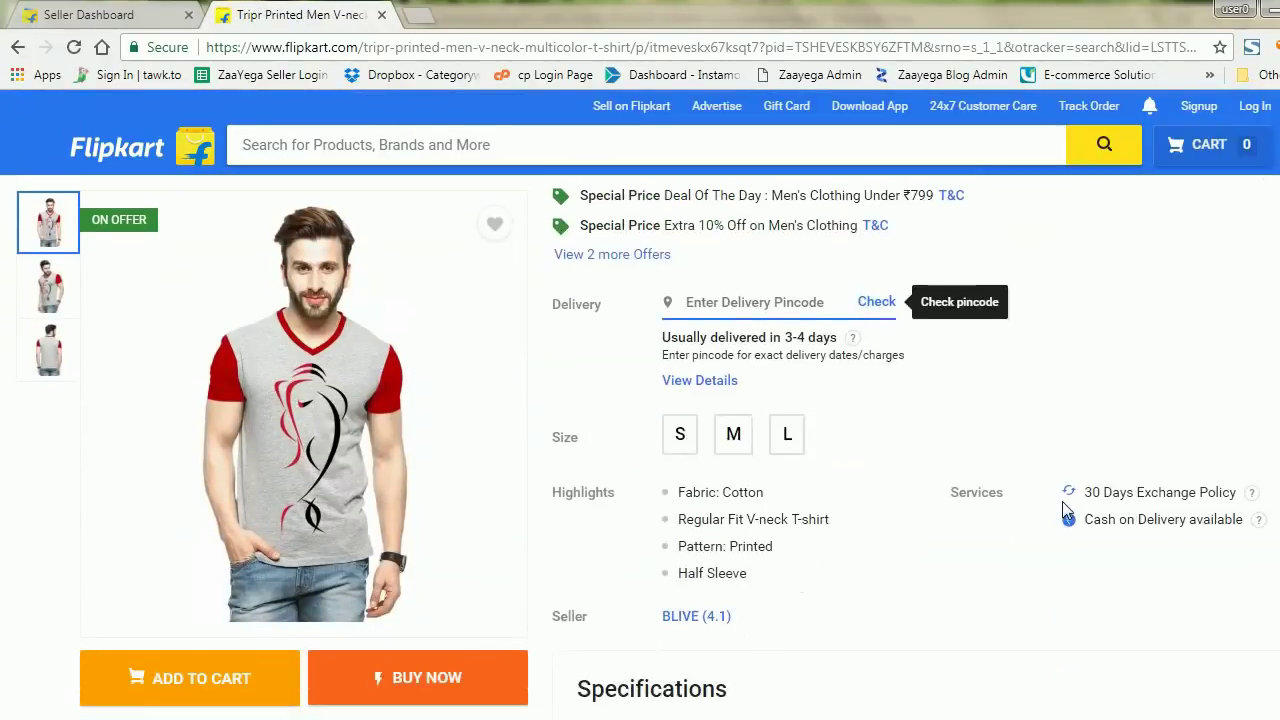
pyautogui.scroll(-2, 1066, 510)
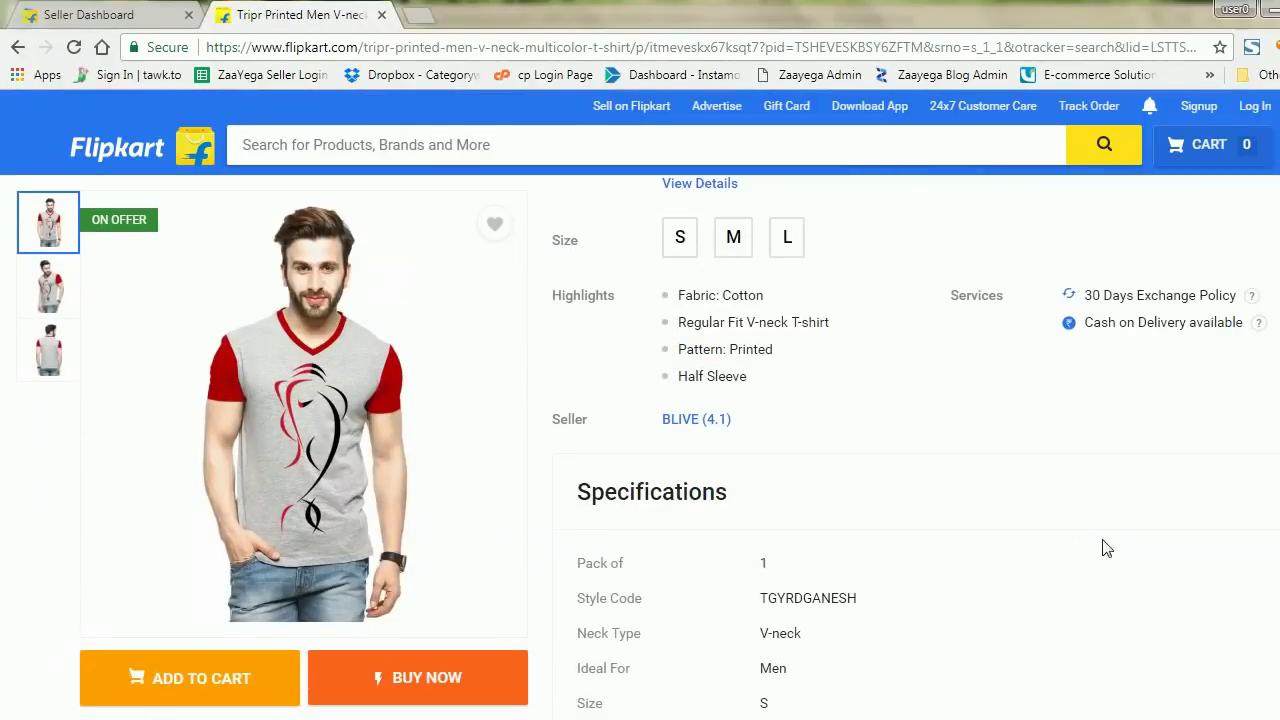
pyautogui.scroll(-3, 1086, 527)
pyautogui.scroll(-1, 1083, 527)
pyautogui.scroll(5, 737, 449)
pyautogui.scroll(-1, 1189, 709)
pyautogui.scroll(-4, 1189, 710)
pyautogui.scroll(-2, 1189, 709)
pyautogui.scroll(10, 1185, 700)
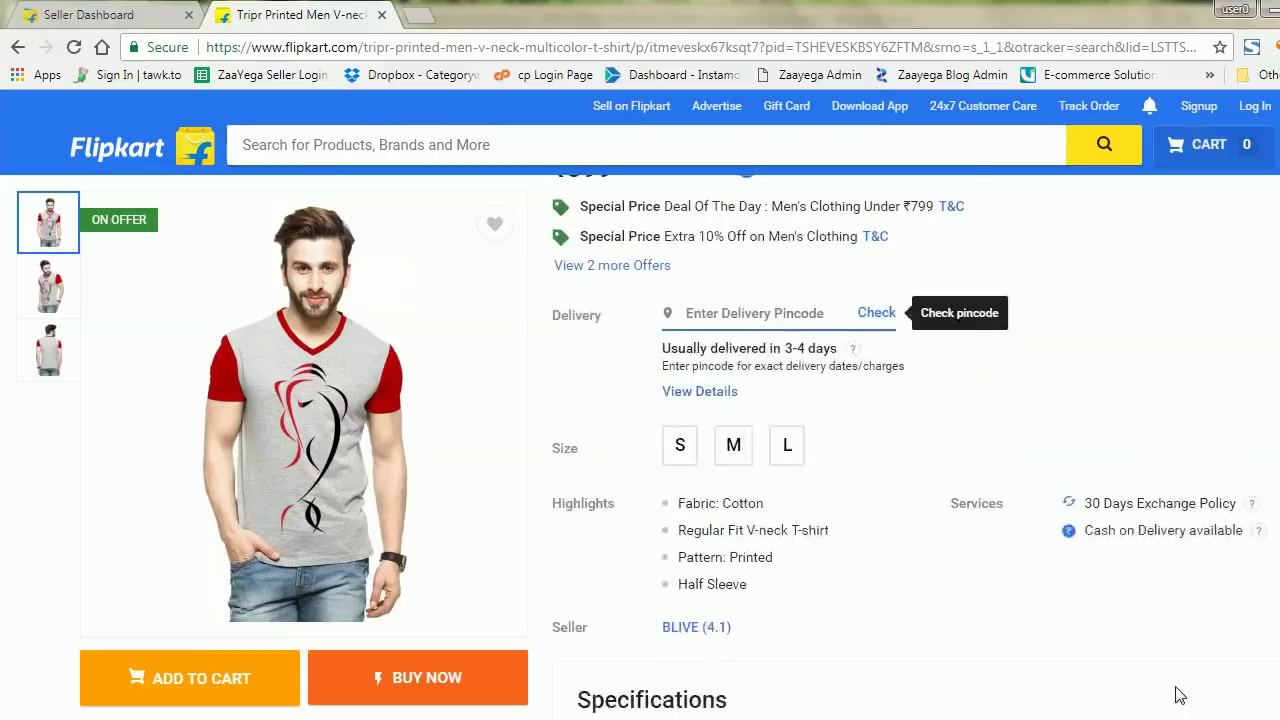
pyautogui.scroll(2, 1180, 695)
pyautogui.scroll(-2, 1180, 695)
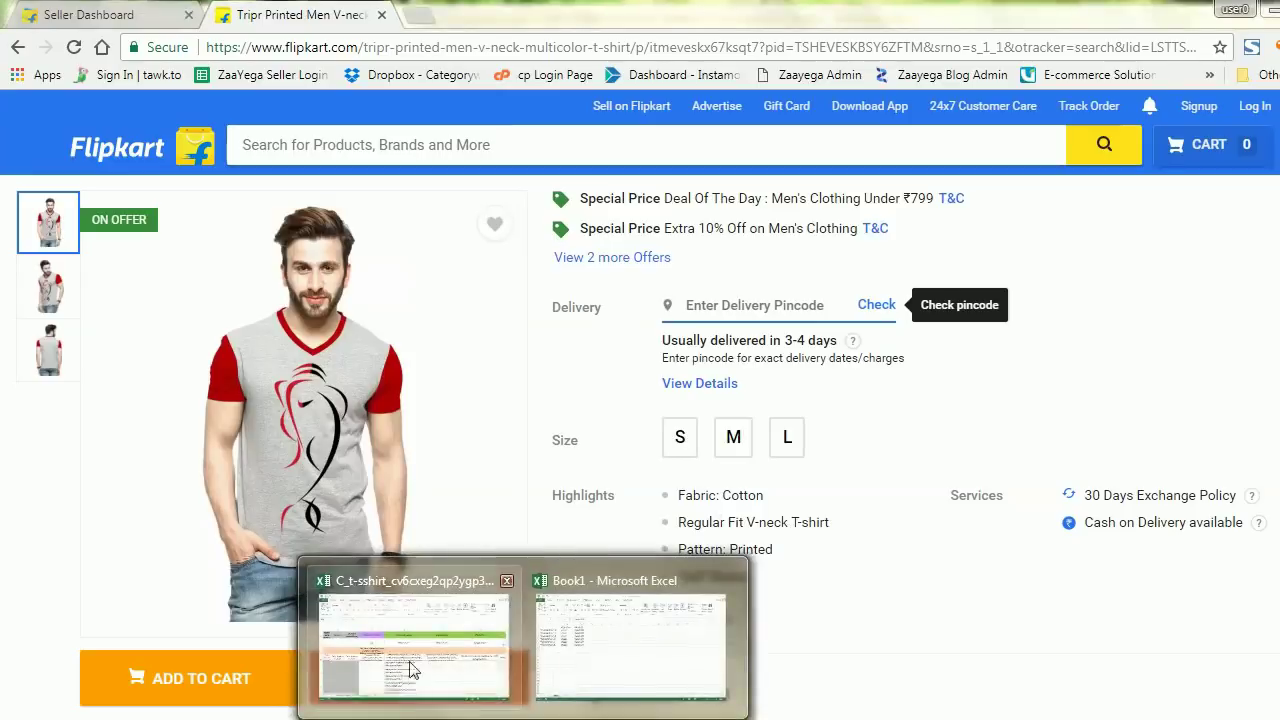
pyautogui.moveTo(522, 715)
pyautogui.click(418, 640)
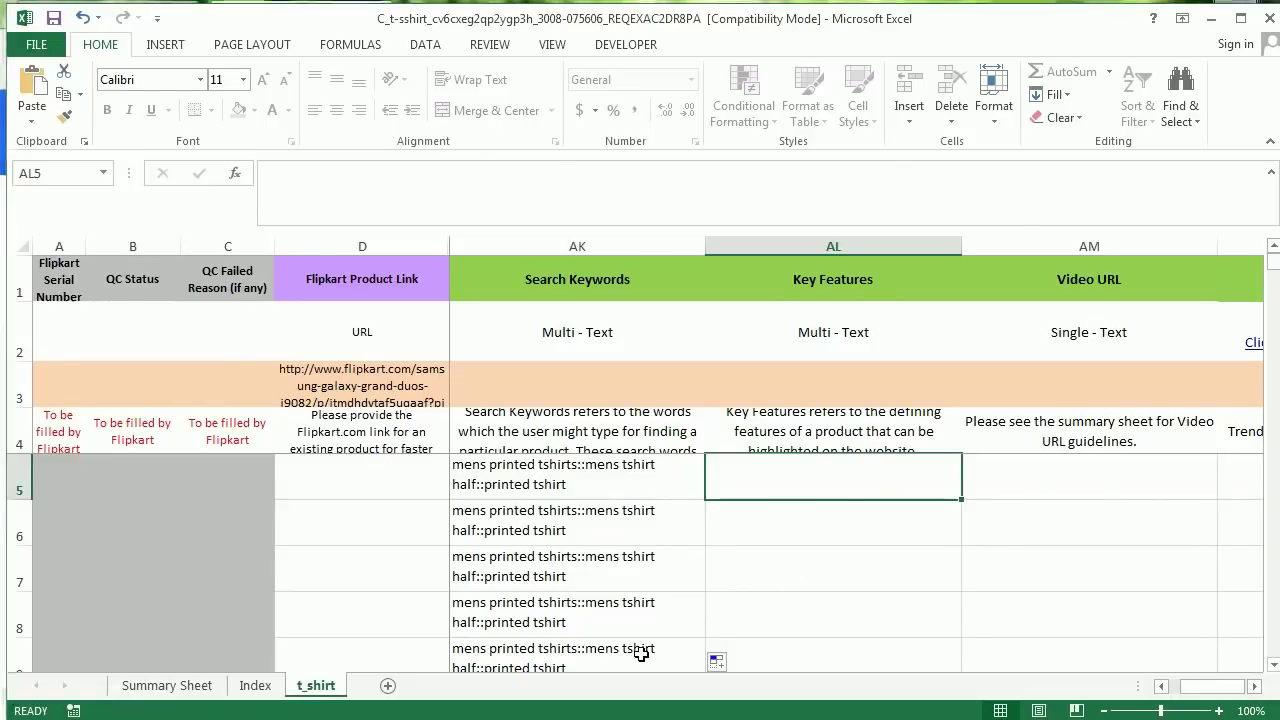
pyautogui.hotkey('alt', 'Tab')
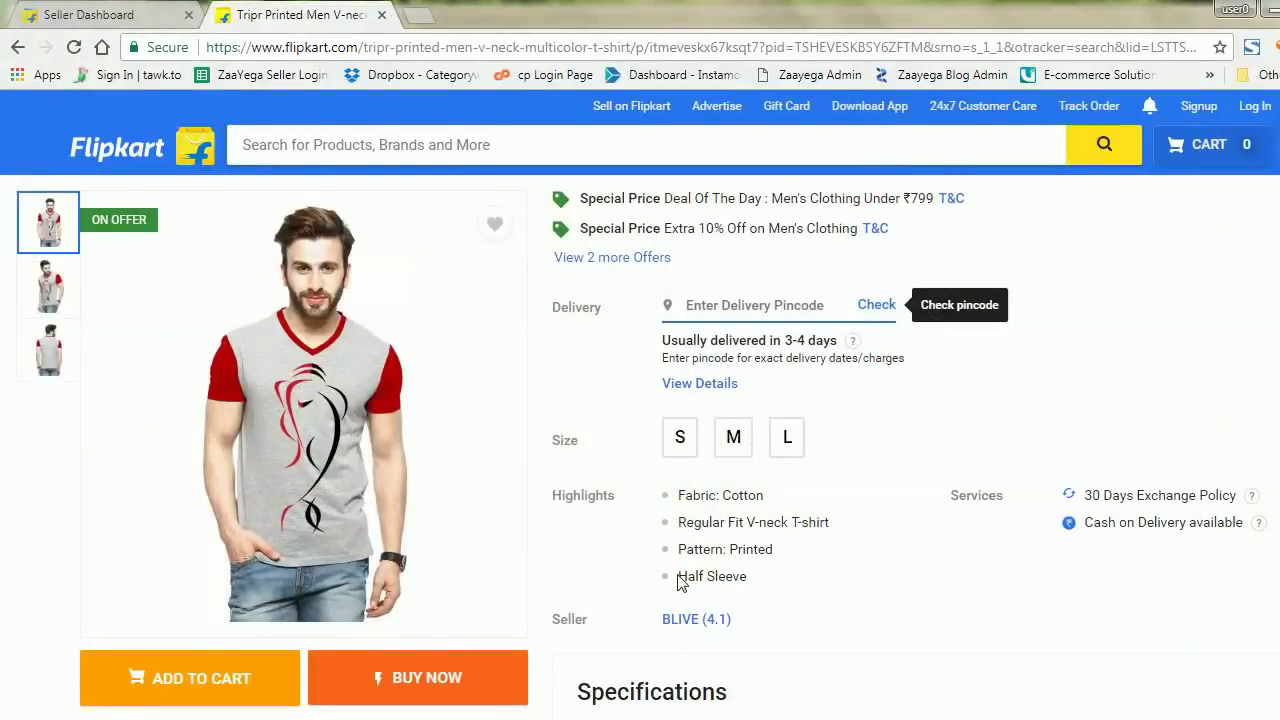
# Enter 'Printed::Half Sleeve::Casual::Material:Polyester' as row 5's Key Features
pyautogui.hotkey('alt', 'Tab')
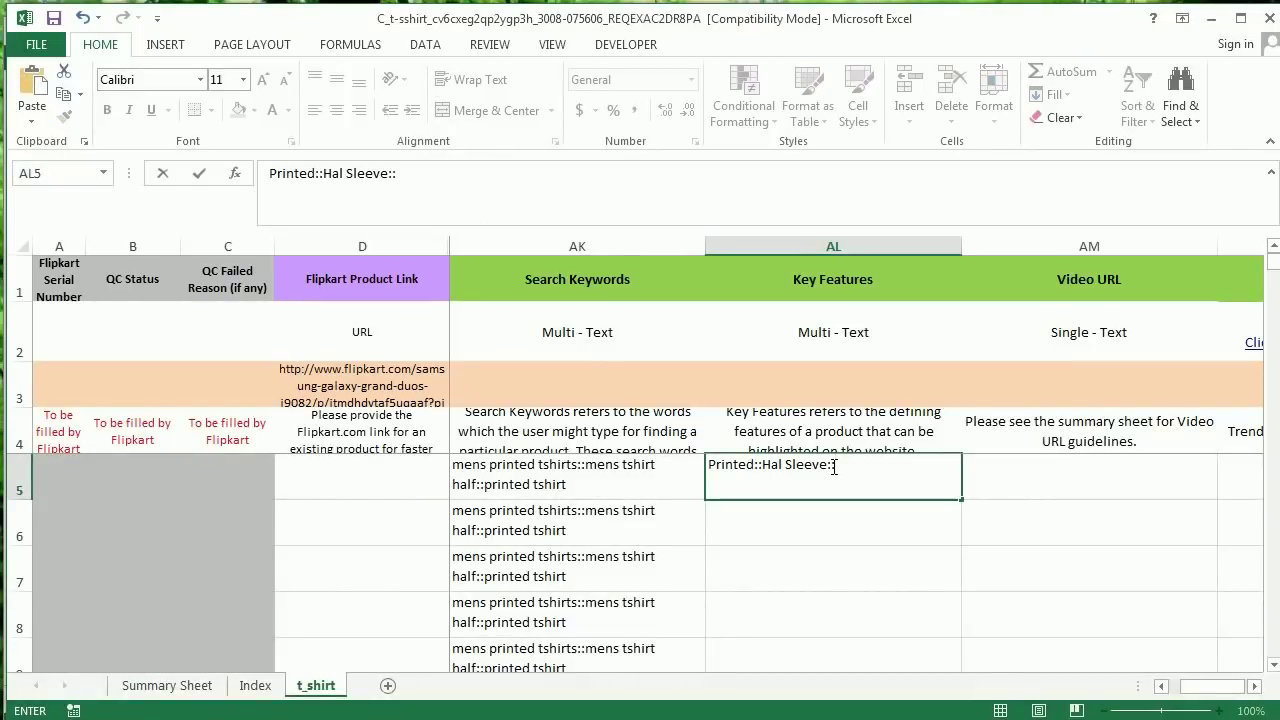
pyautogui.write('Casual')
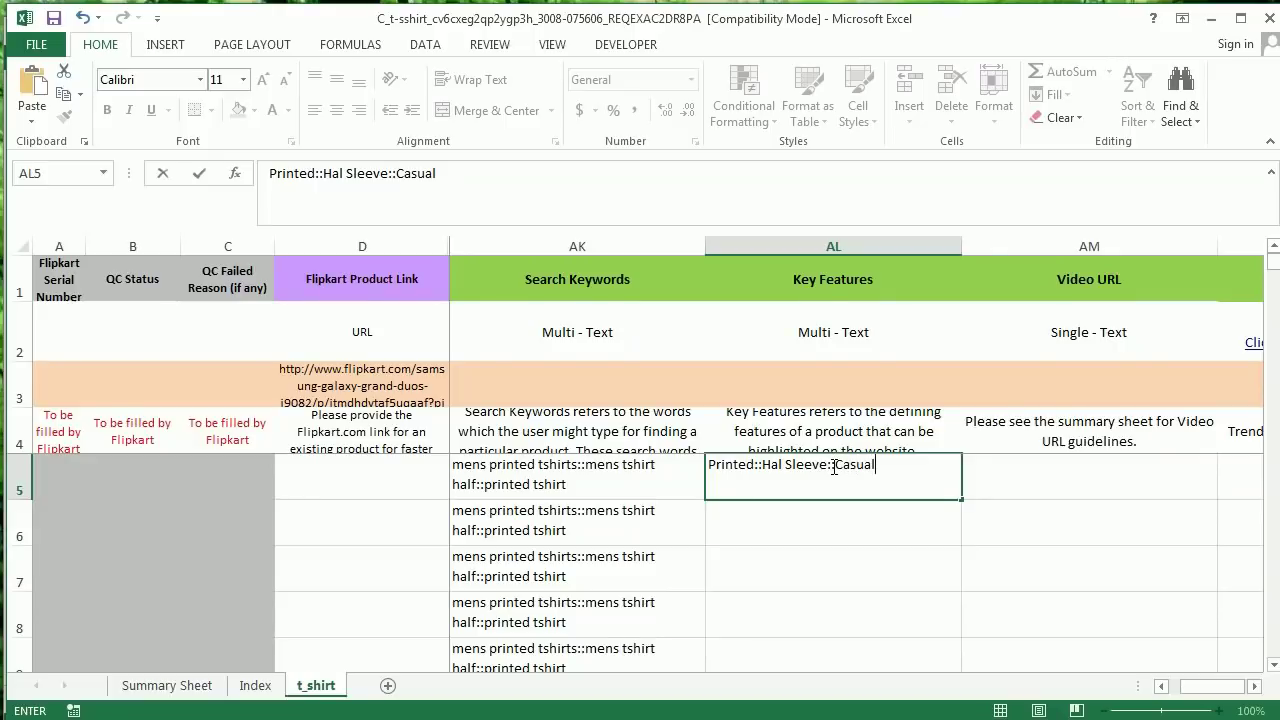
pyautogui.write('::')
pyautogui.write('S')
pyautogui.write('uperman')
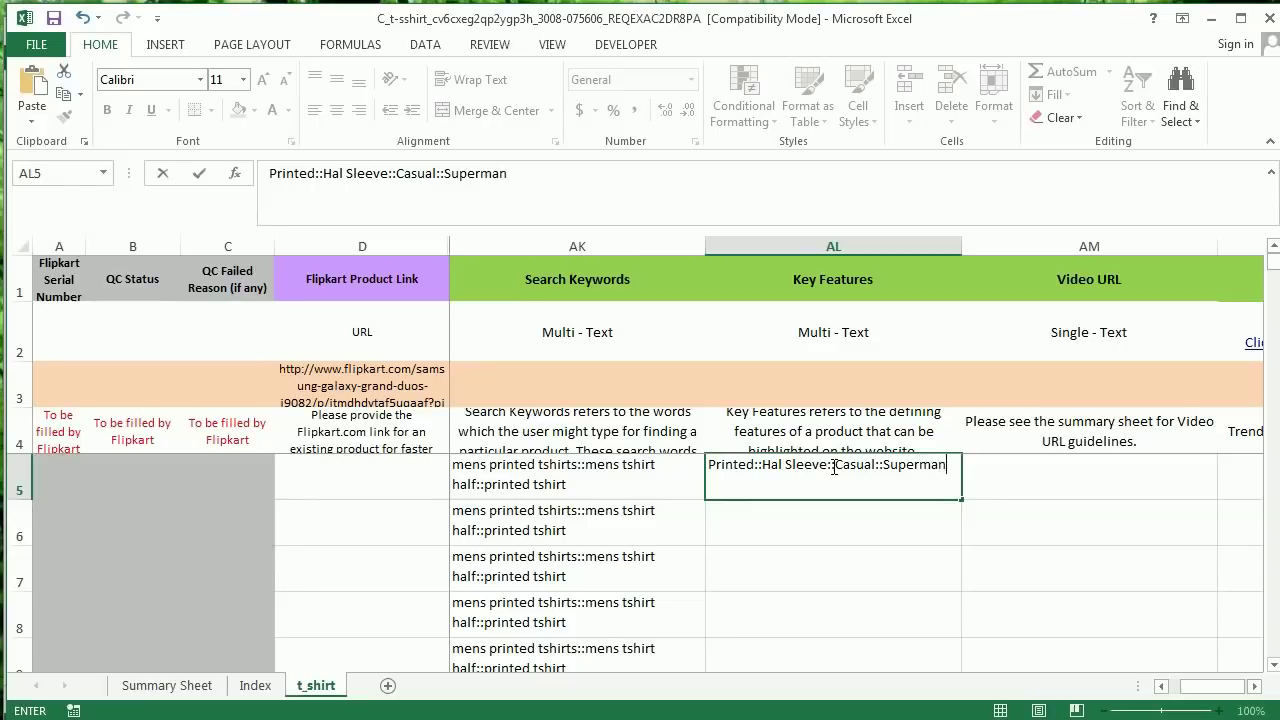
pyautogui.write('SDs')
pyautogui.press('BackSpace')
pyautogui.press('BackSpace')
pyautogui.press('BackSpace')
pyautogui.write('ri')
pyautogui.press('BackSpace')
pyautogui.press('BackSpace')
pyautogui.press('BackSpace')
pyautogui.press('BackSpace')
pyautogui.press('BackSpace')
pyautogui.press('BackSpace')
pyautogui.press('BackSpace')
pyautogui.press('BackSpace')
pyautogui.press('BackSpace')
pyautogui.press('BackSpace')
pyautogui.press('BackSpace')
pyautogui.press('BackSpace')
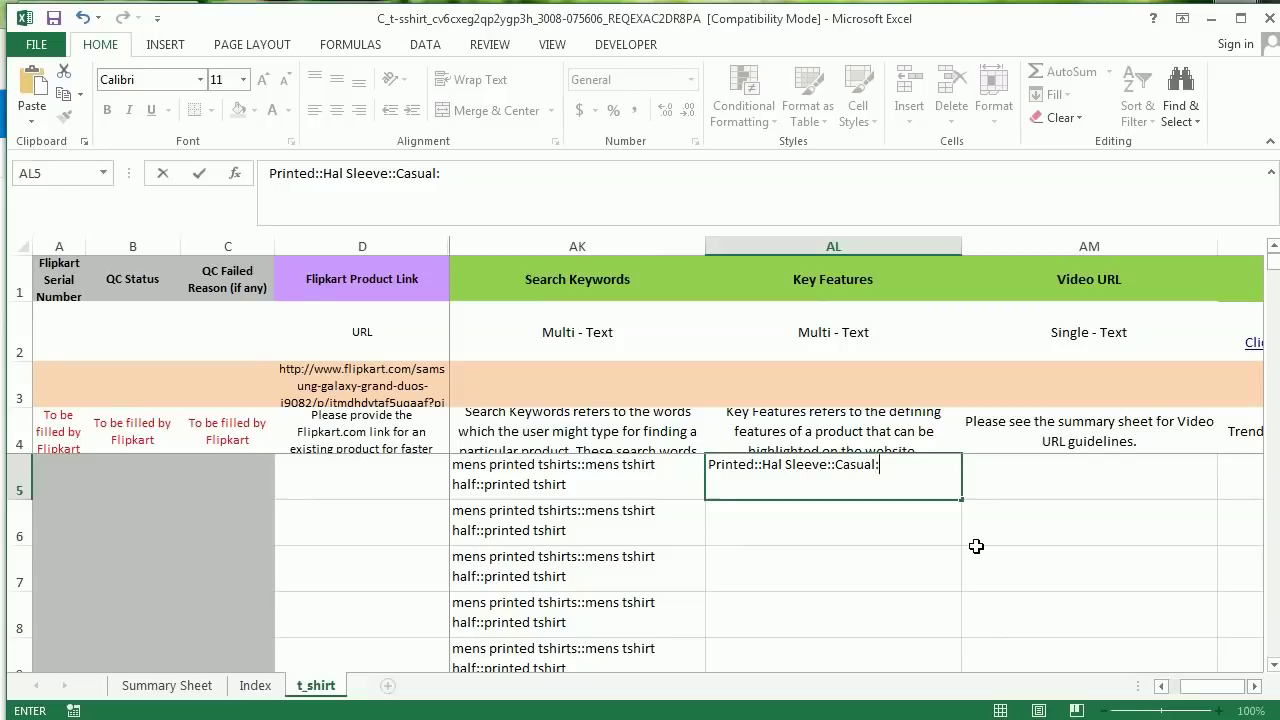
pyautogui.click(1255, 686)
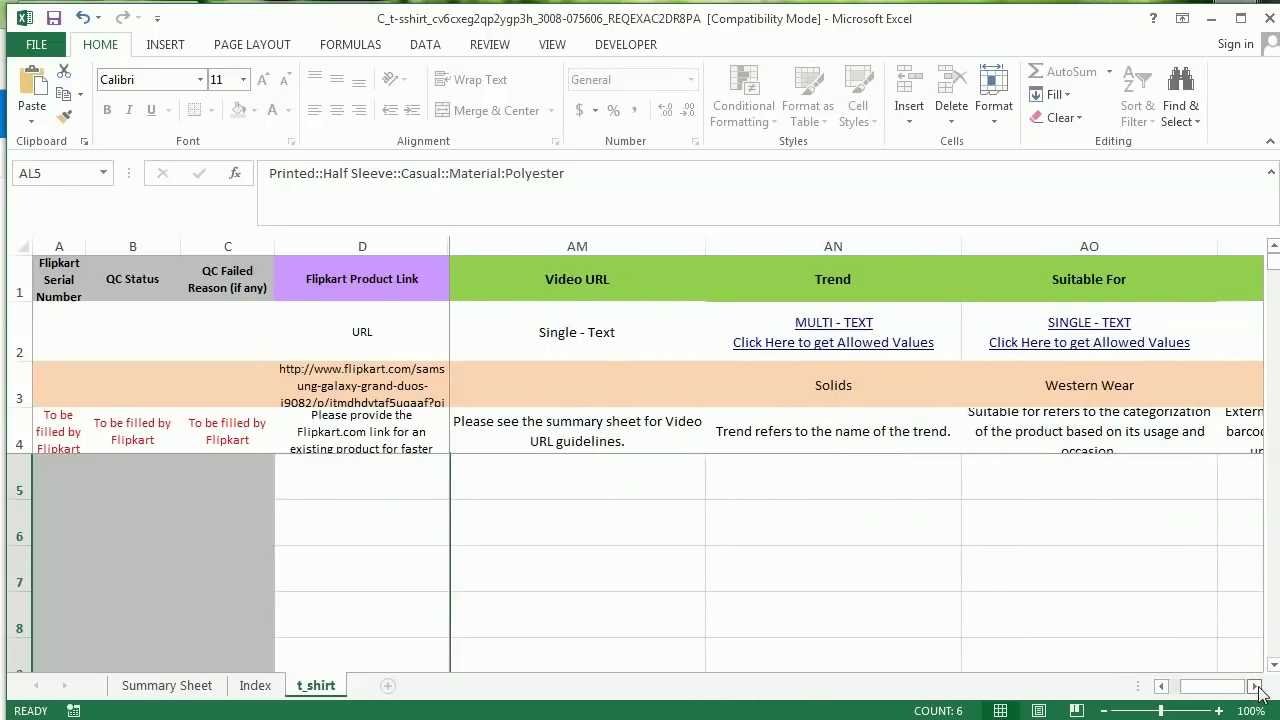
# Scroll right through the remaining template columns toward the last one
pyautogui.click(1256, 686)
pyautogui.click(1256, 686)
pyautogui.click(1256, 686)
pyautogui.click(1256, 686)
pyautogui.click(1256, 686)
pyautogui.click(1256, 686)
pyautogui.click(1256, 686)
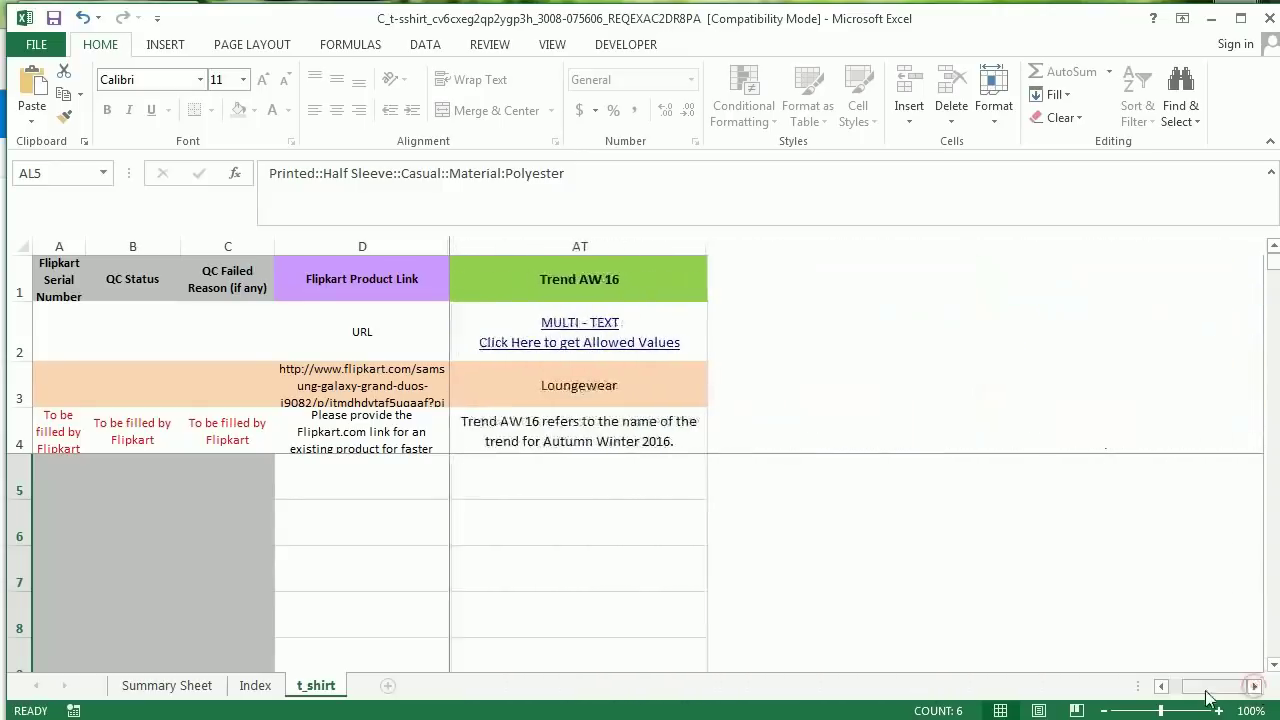
pyautogui.click(1161, 686)
pyautogui.click(1161, 686)
# Check the allowed Trend values and set the first row's Suitable For to Western Wear
pyautogui.click(1161, 686)
pyautogui.click(836, 340)
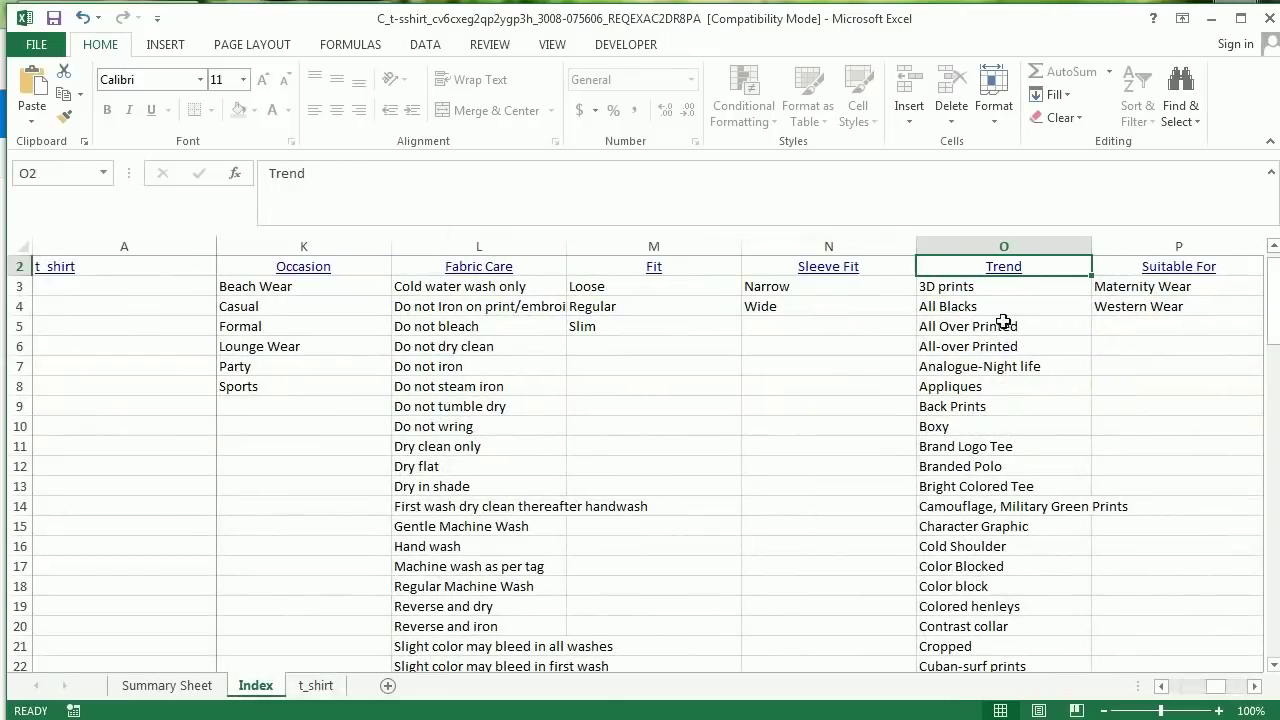
pyautogui.scroll(-2, 1008, 590)
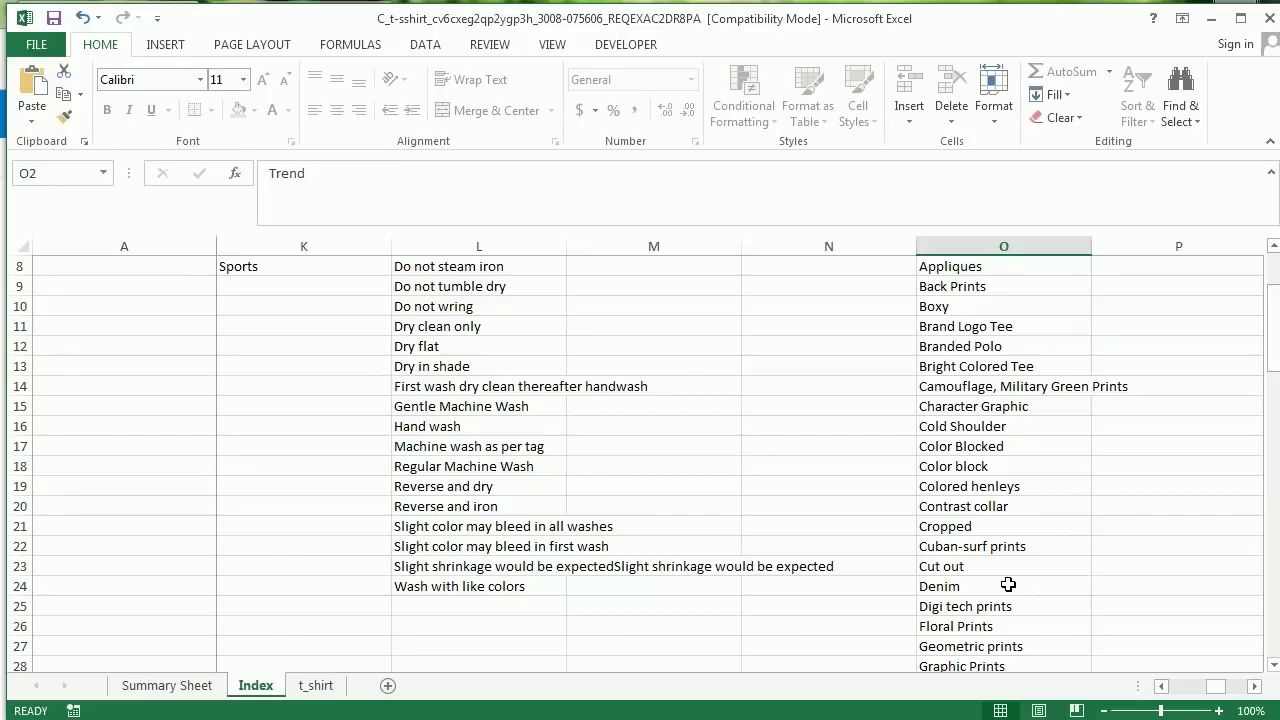
pyautogui.scroll(-2, 1028, 535)
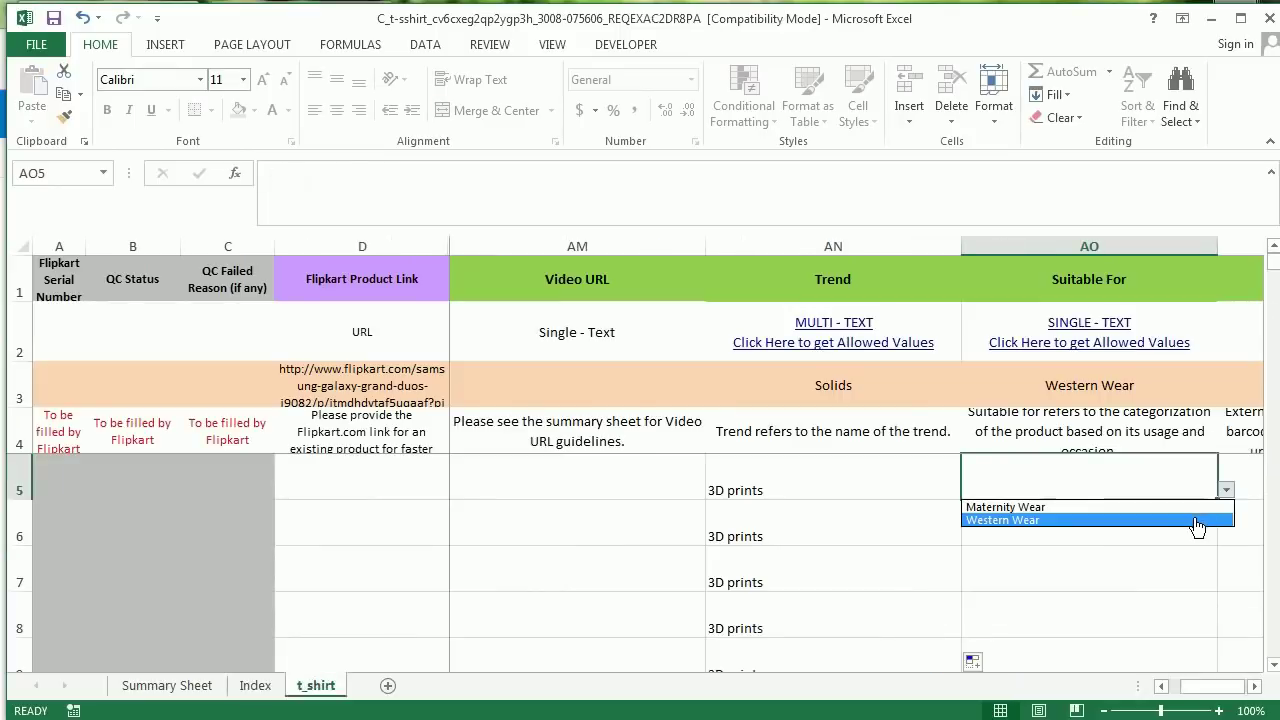
pyautogui.press('Return')
# Choose Western Wear for the second row and fill it down all six SKU rows
pyautogui.click(1193, 519)
pyautogui.click(1226, 536)
pyautogui.click(1171, 566)
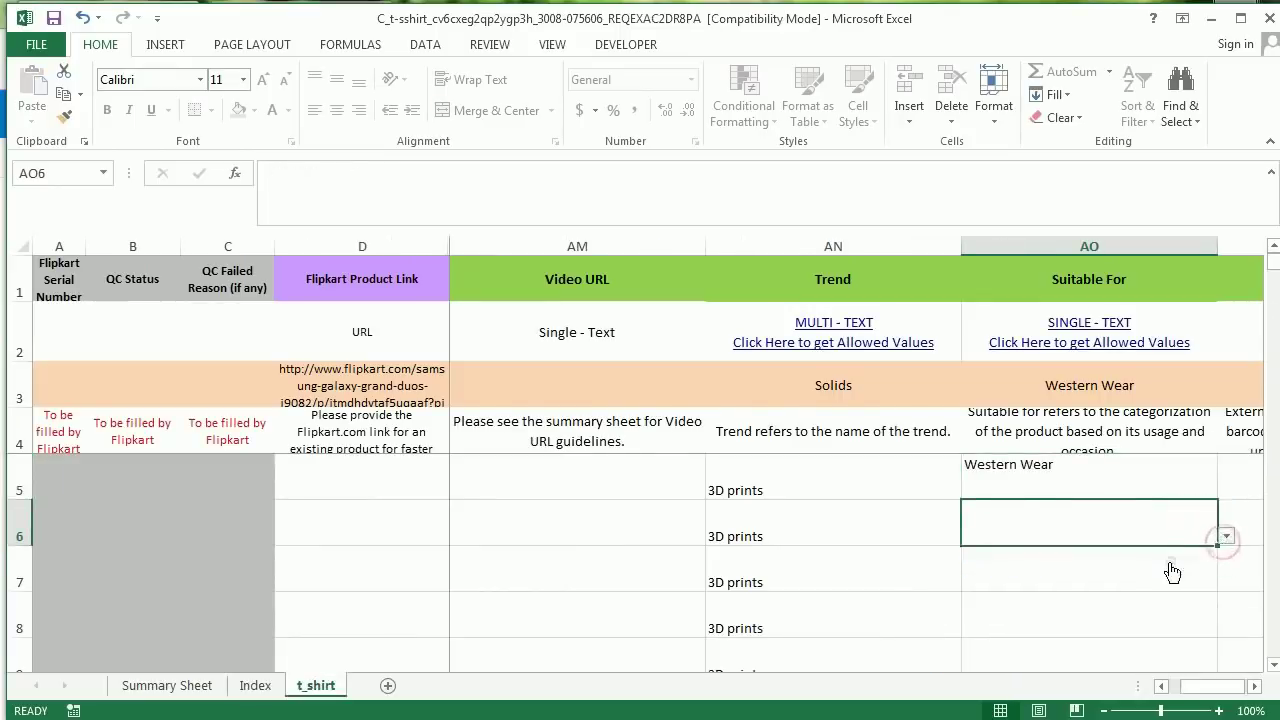
pyautogui.moveTo(1126, 480); pyautogui.dragTo(1126, 518)
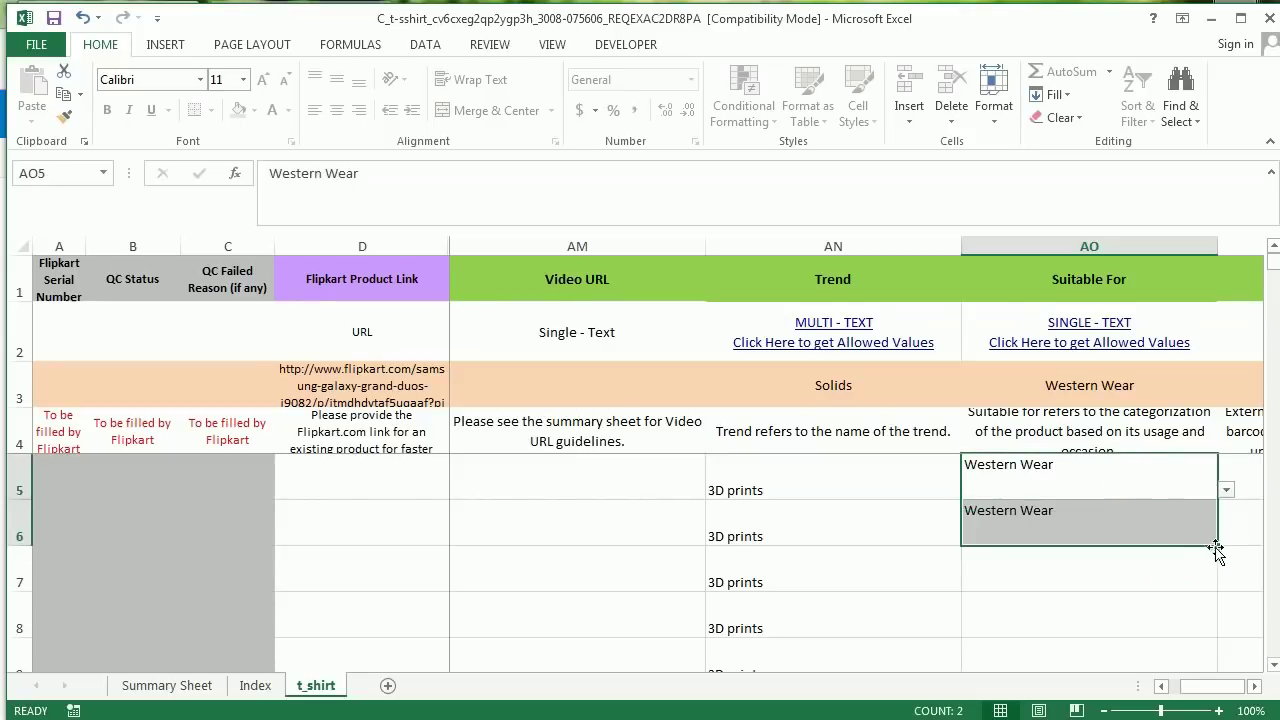
pyautogui.moveTo(1220, 545); pyautogui.dragTo(1222, 665)
pyautogui.click(1255, 686)
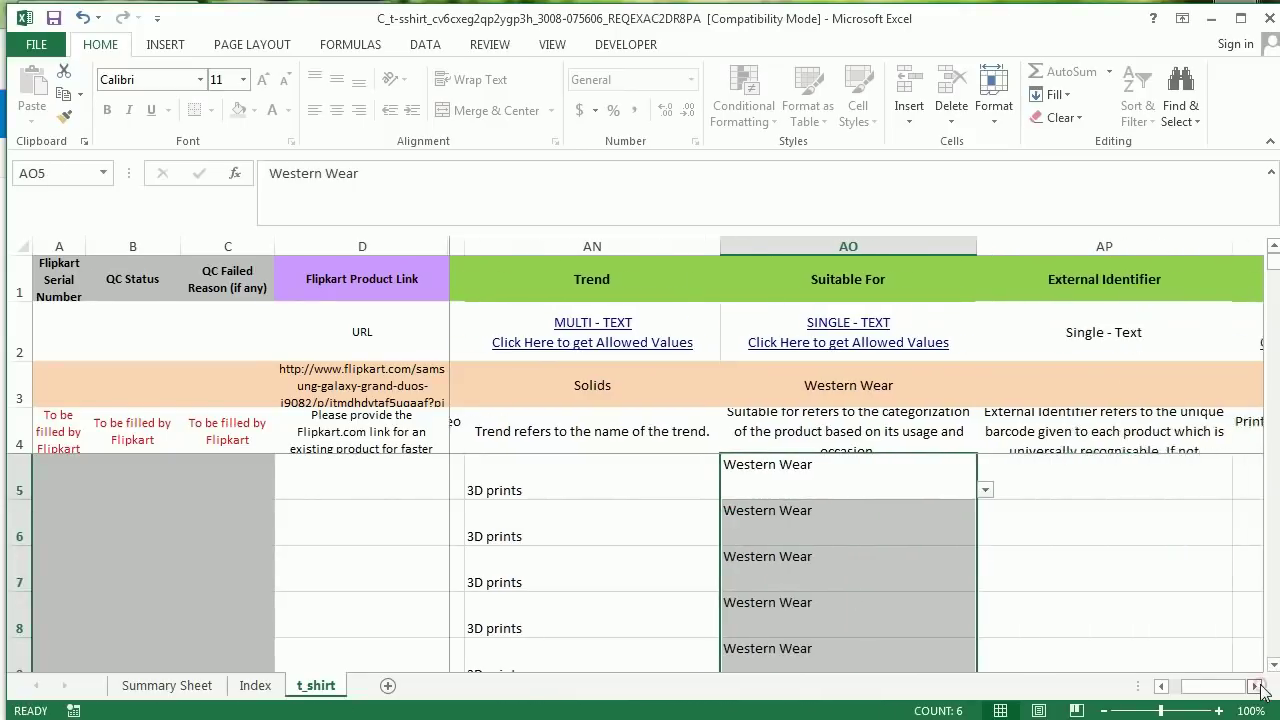
pyautogui.click(1255, 686)
pyautogui.click(1256, 686)
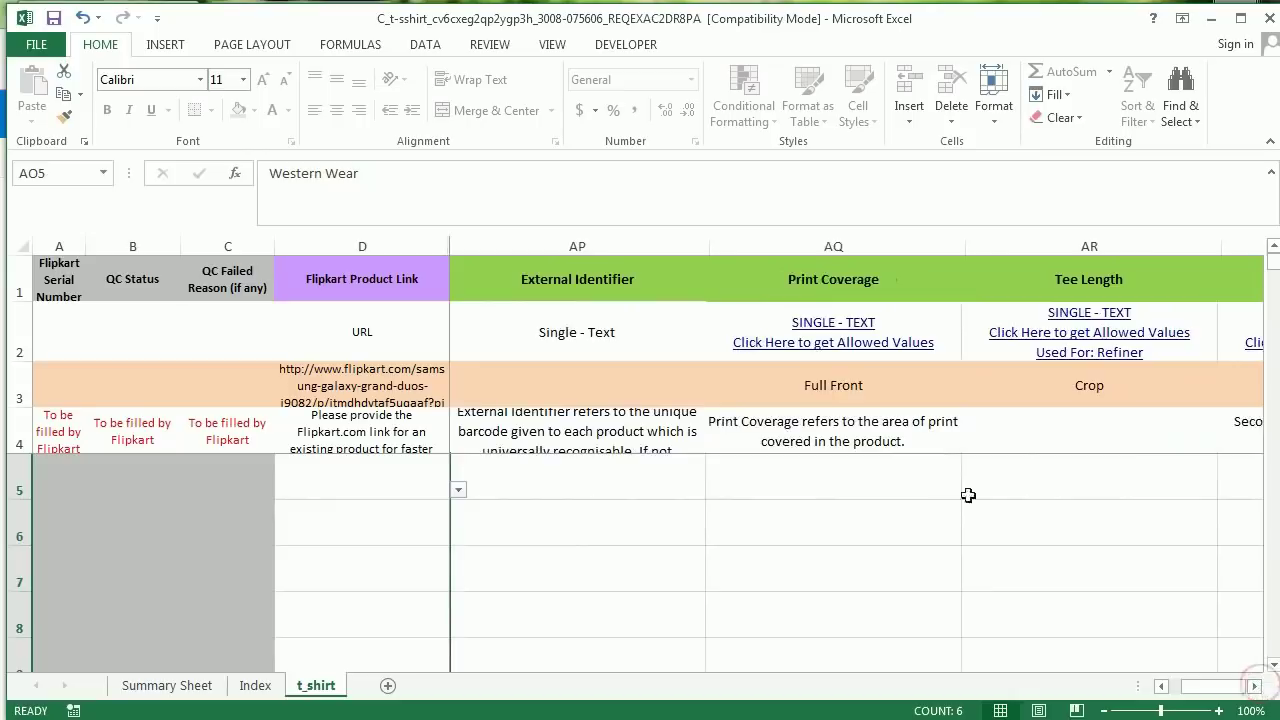
# Copy Chest from the Index sheet's Print Coverage values into the first row's cell
pyautogui.click(855, 346)
pyautogui.click(852, 330)
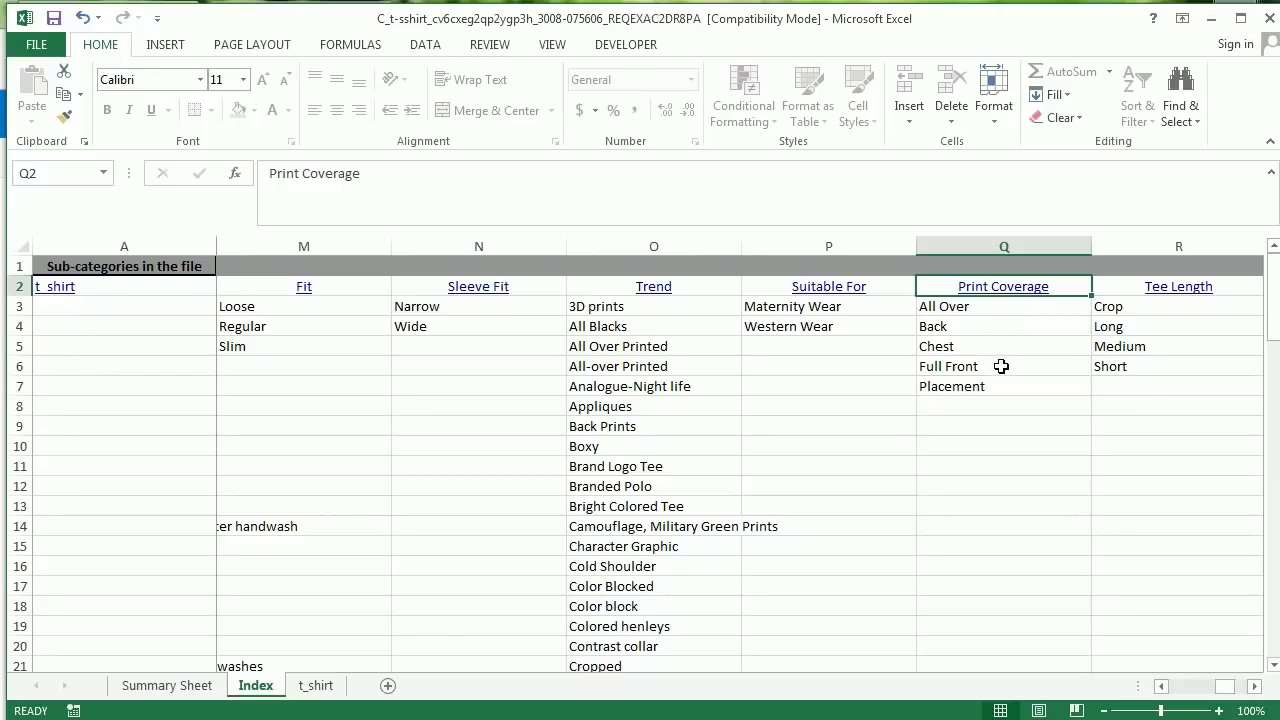
pyautogui.click(998, 343)
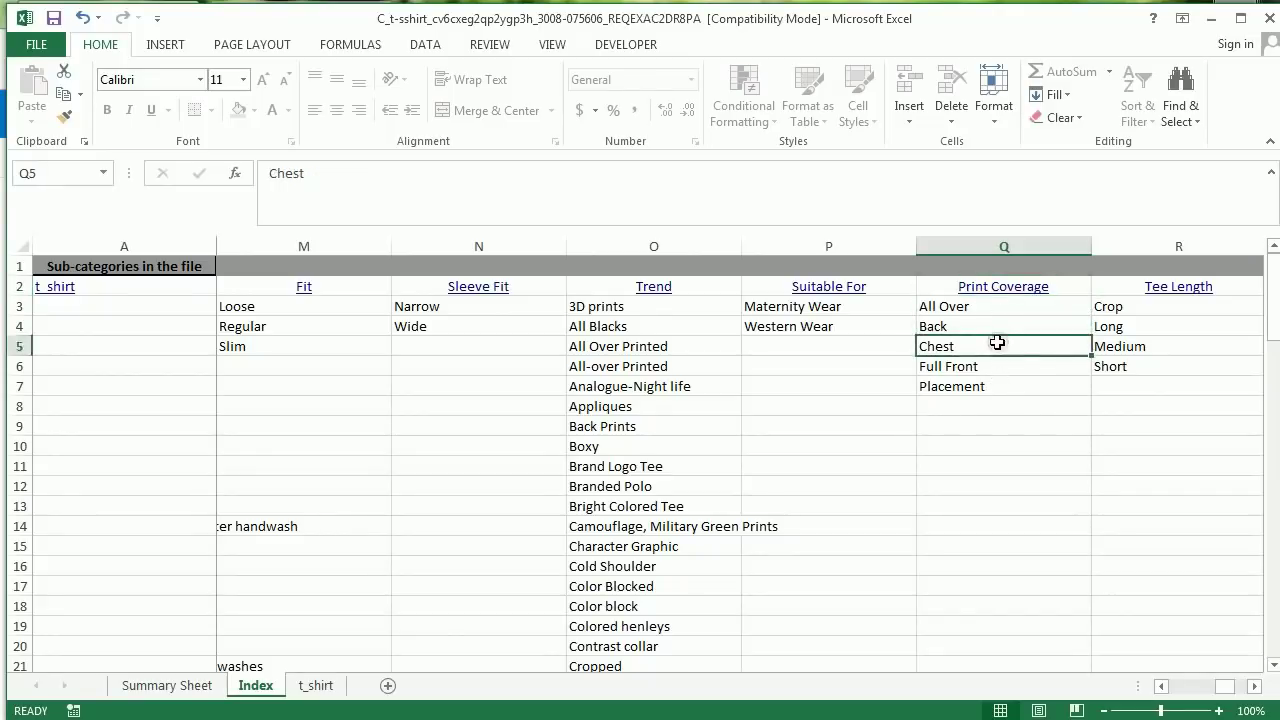
pyautogui.hotkey('ctrl', 'c')
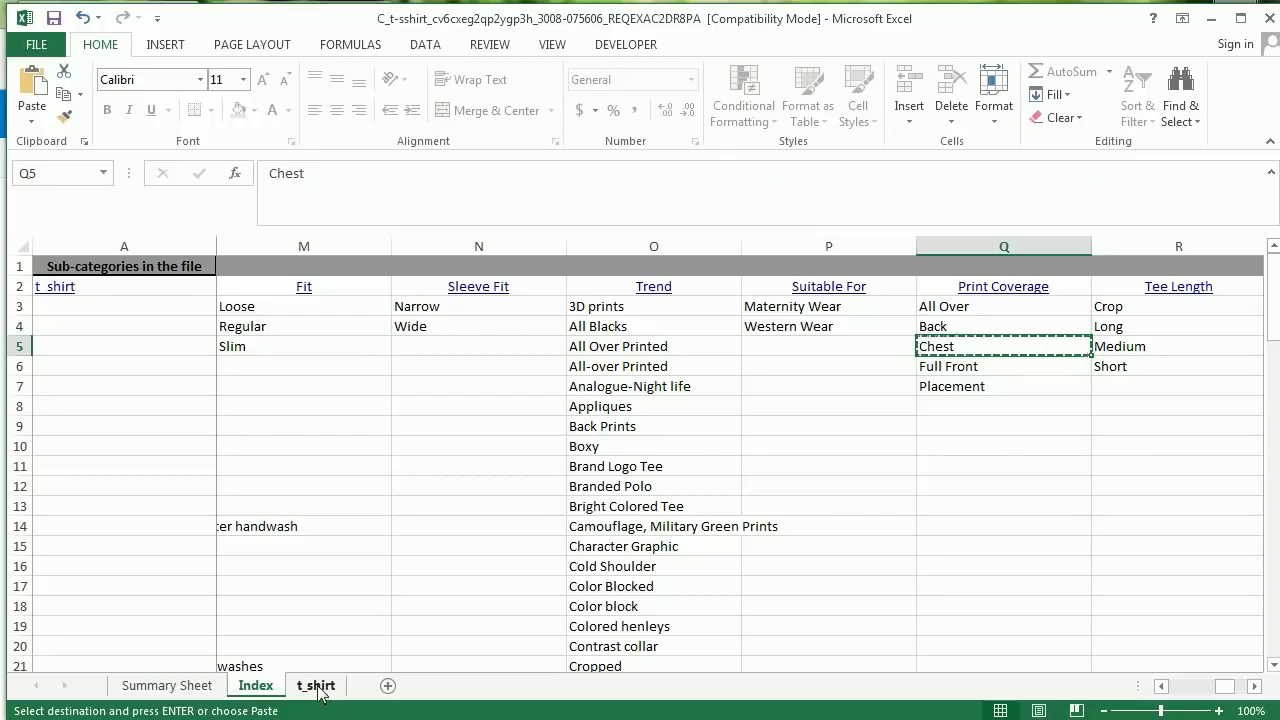
pyautogui.click(318, 690)
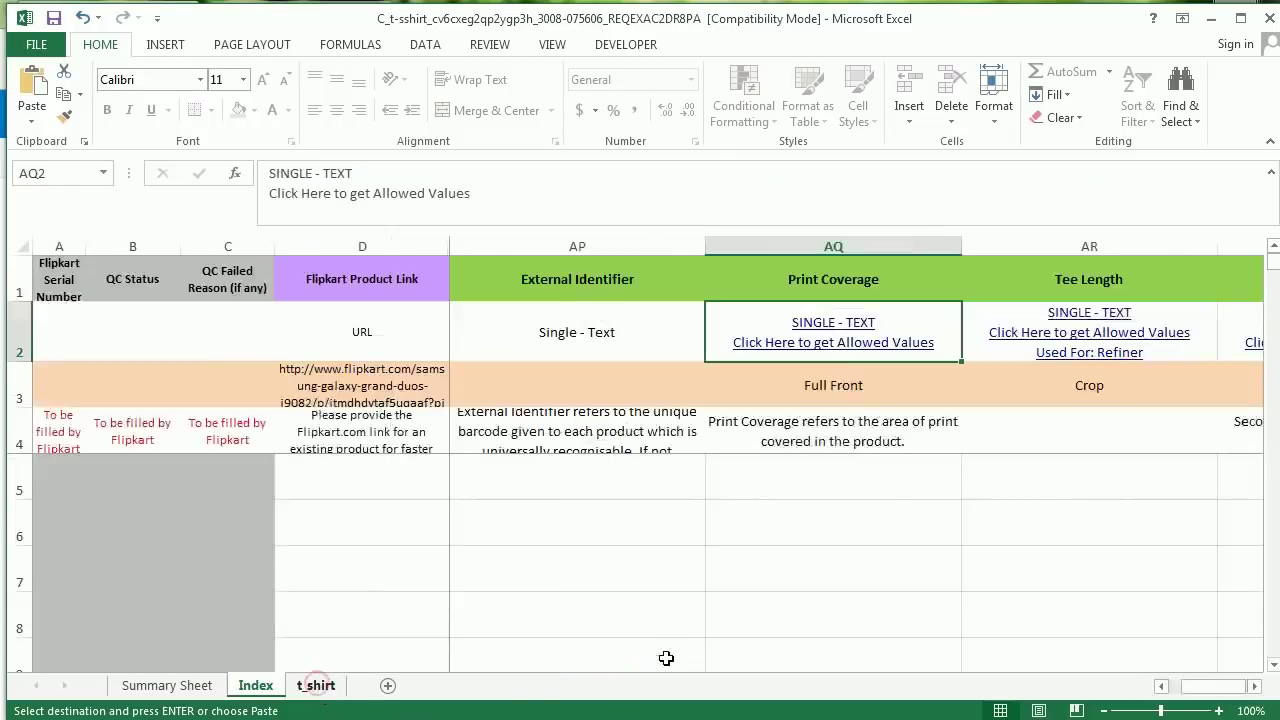
pyautogui.click(875, 473)
pyautogui.hotkey('ctrl', 'v')
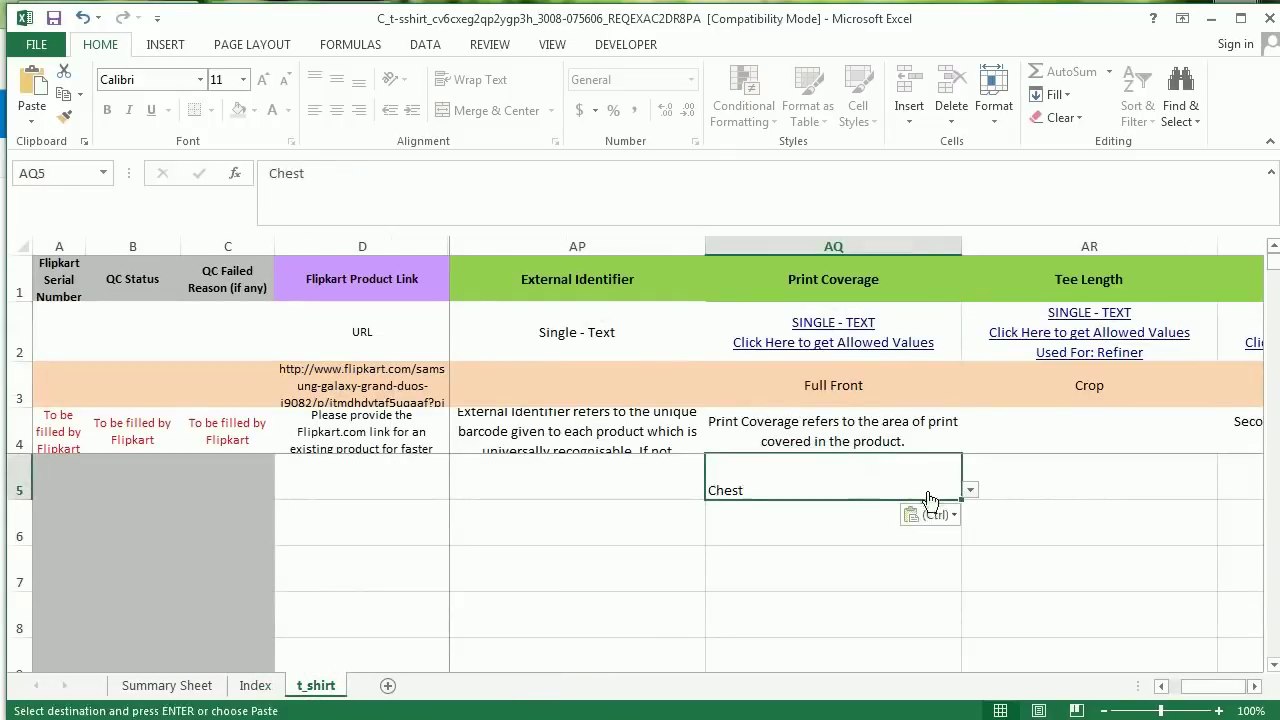
# Choose Chest for the second row and fill it down the remaining T-shirt rows
pyautogui.click(819, 525)
pyautogui.click(970, 537)
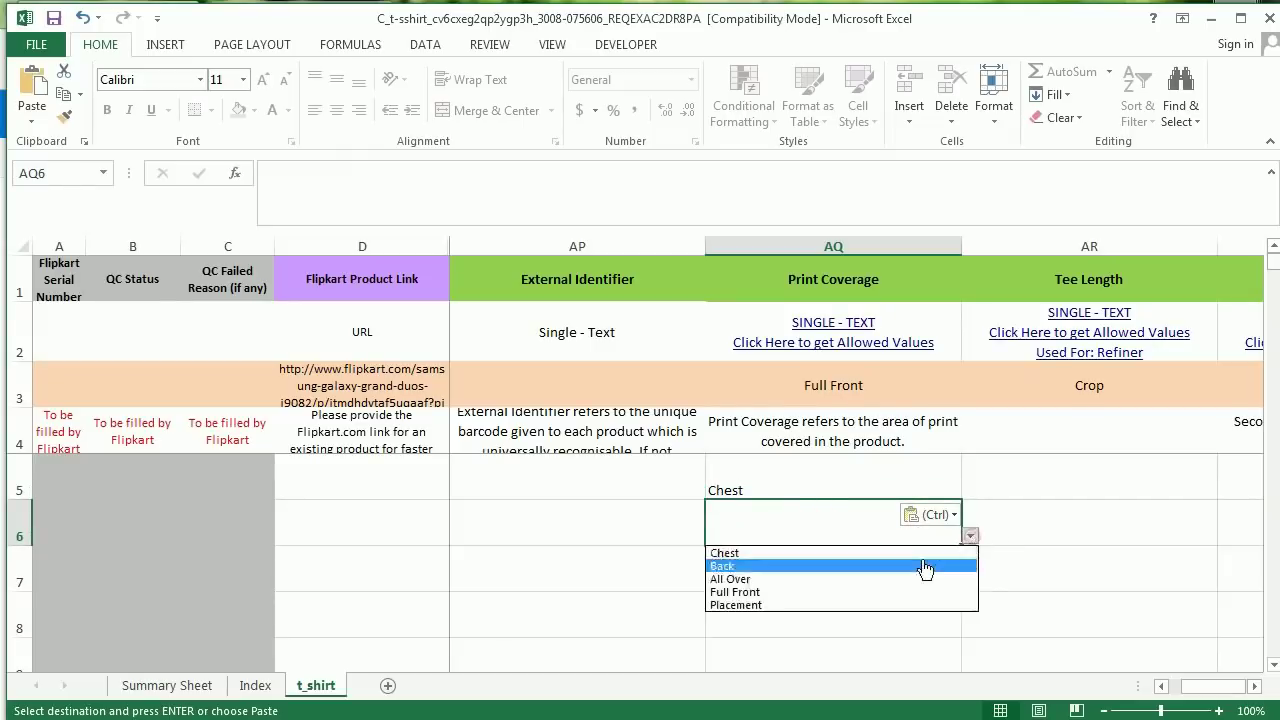
pyautogui.click(916, 554)
pyautogui.moveTo(873, 481); pyautogui.dragTo(871, 506)
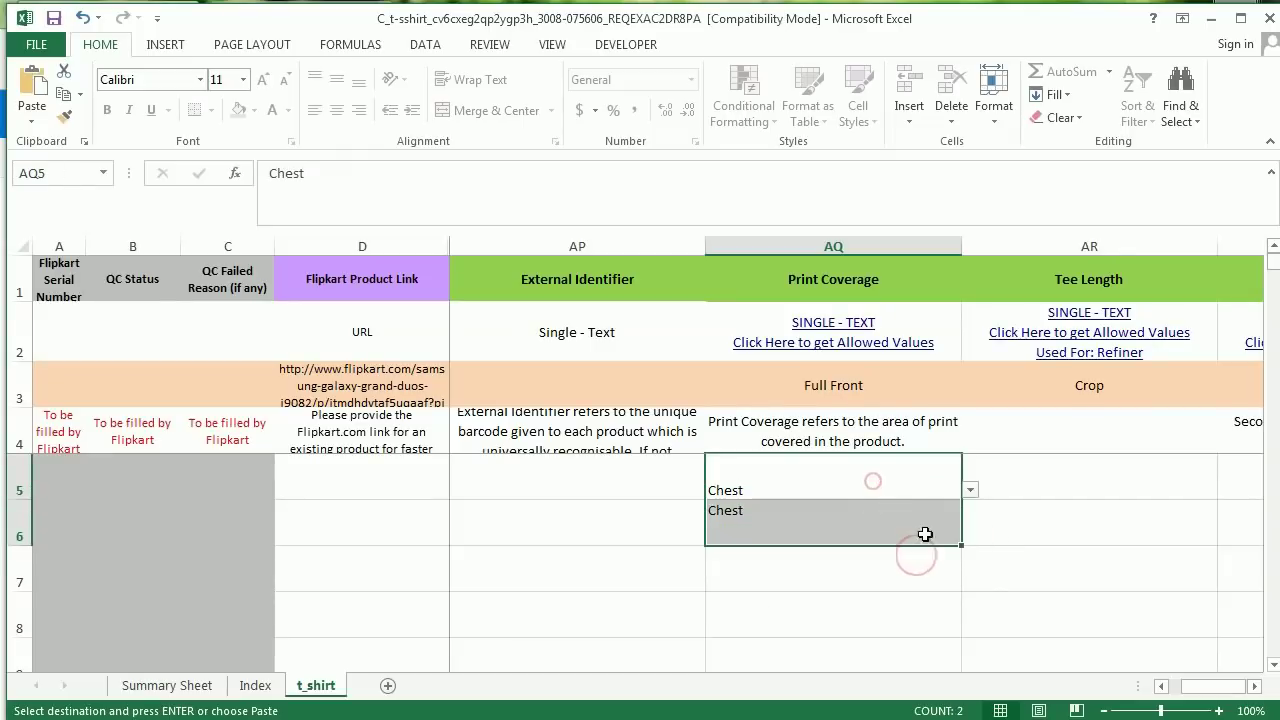
pyautogui.hotkey('ctrl', 'shift', 'Down')
pyautogui.hotkey('ctrl', 'v')
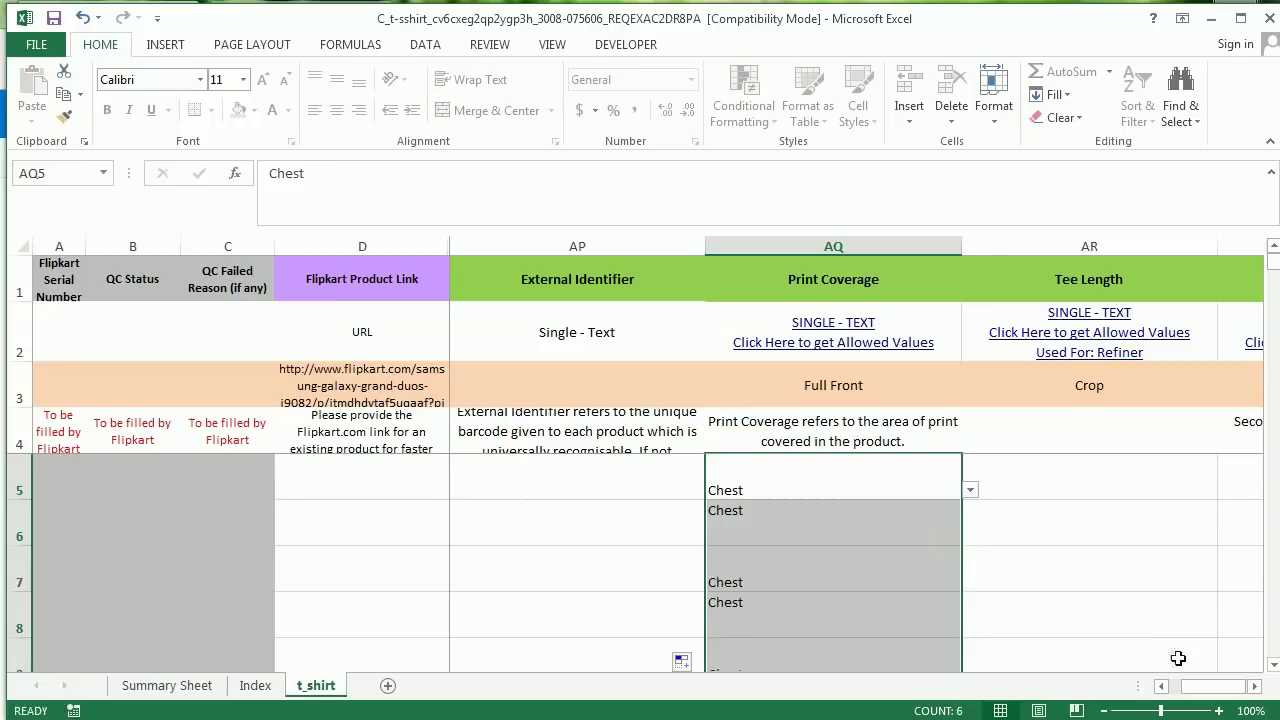
pyautogui.click(1255, 686)
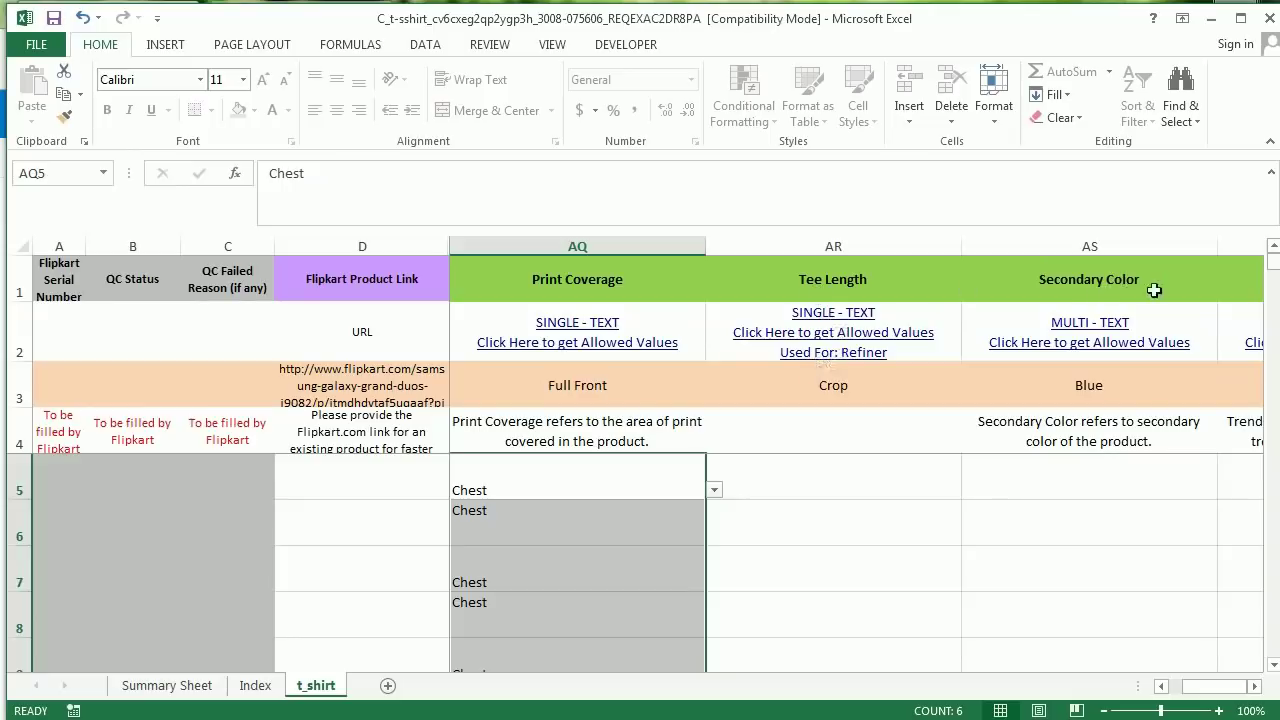
pyautogui.click(1256, 688)
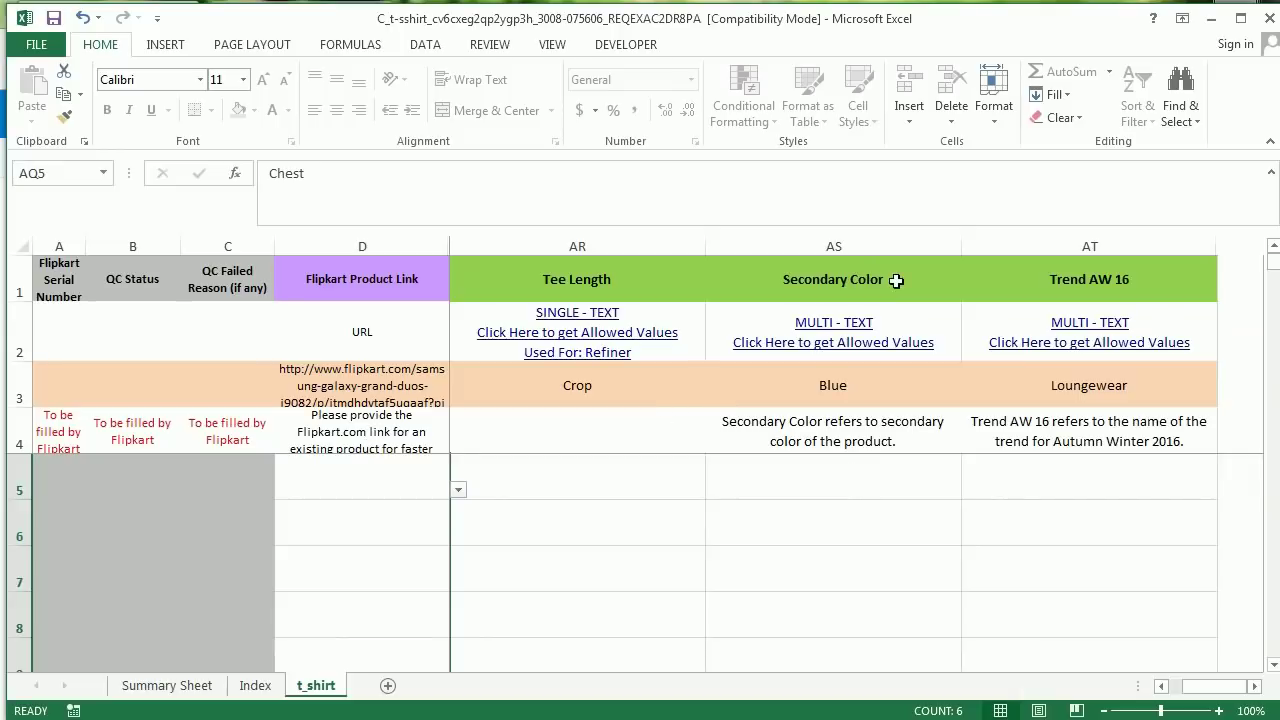
pyautogui.click(876, 477)
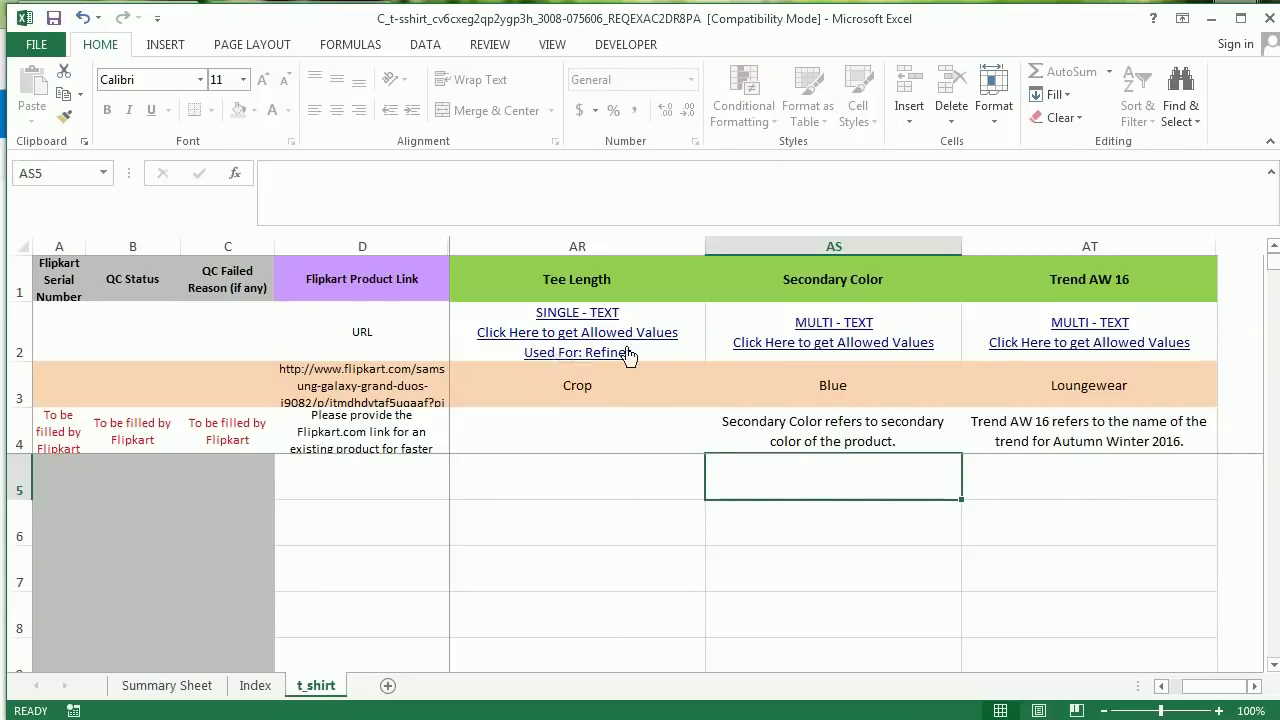
# Review the allowed Tee Length options on the Index sheet, return to t_shirt, and minimize Excel
pyautogui.click(598, 336)
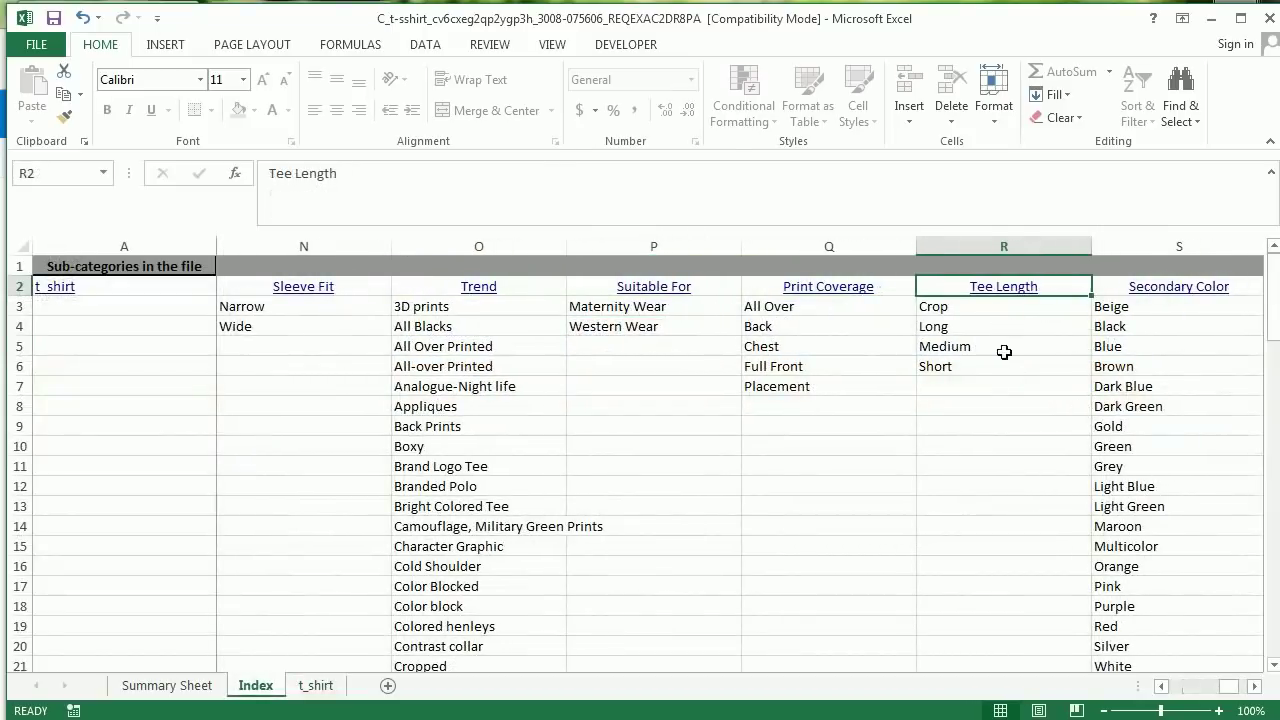
pyautogui.click(1003, 332)
pyautogui.click(1003, 347)
pyautogui.click(1003, 364)
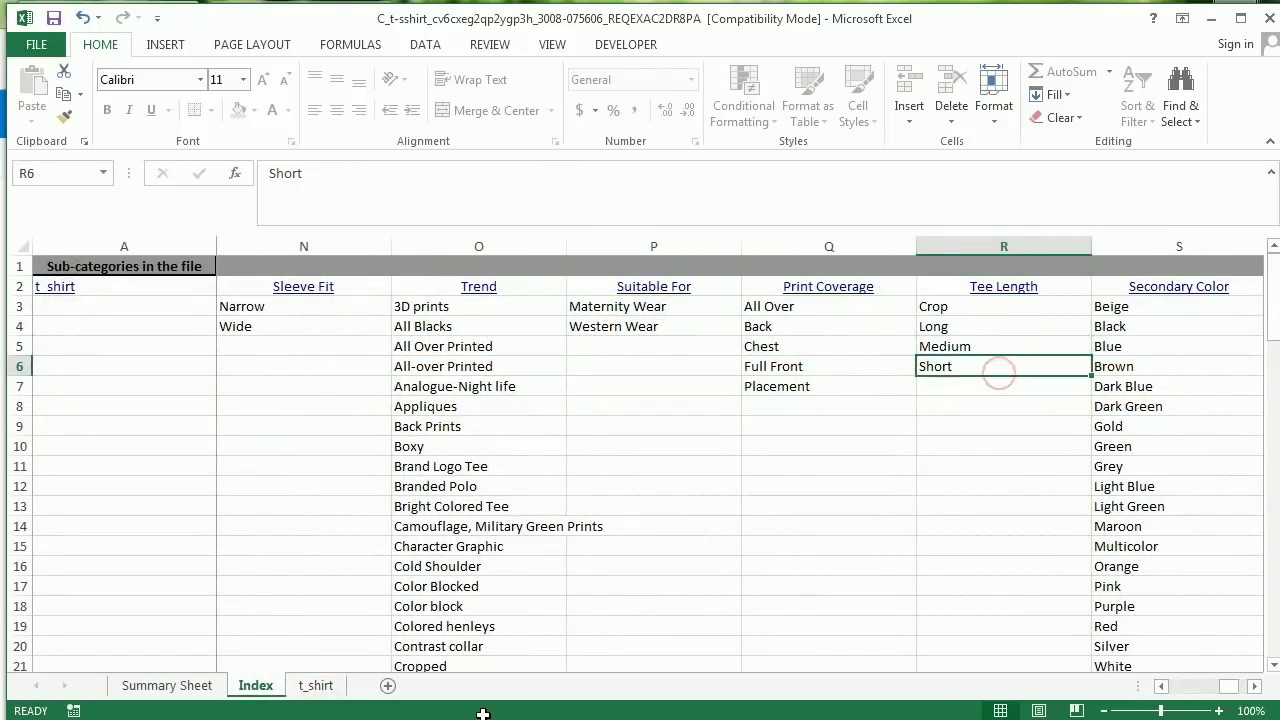
pyautogui.click(315, 686)
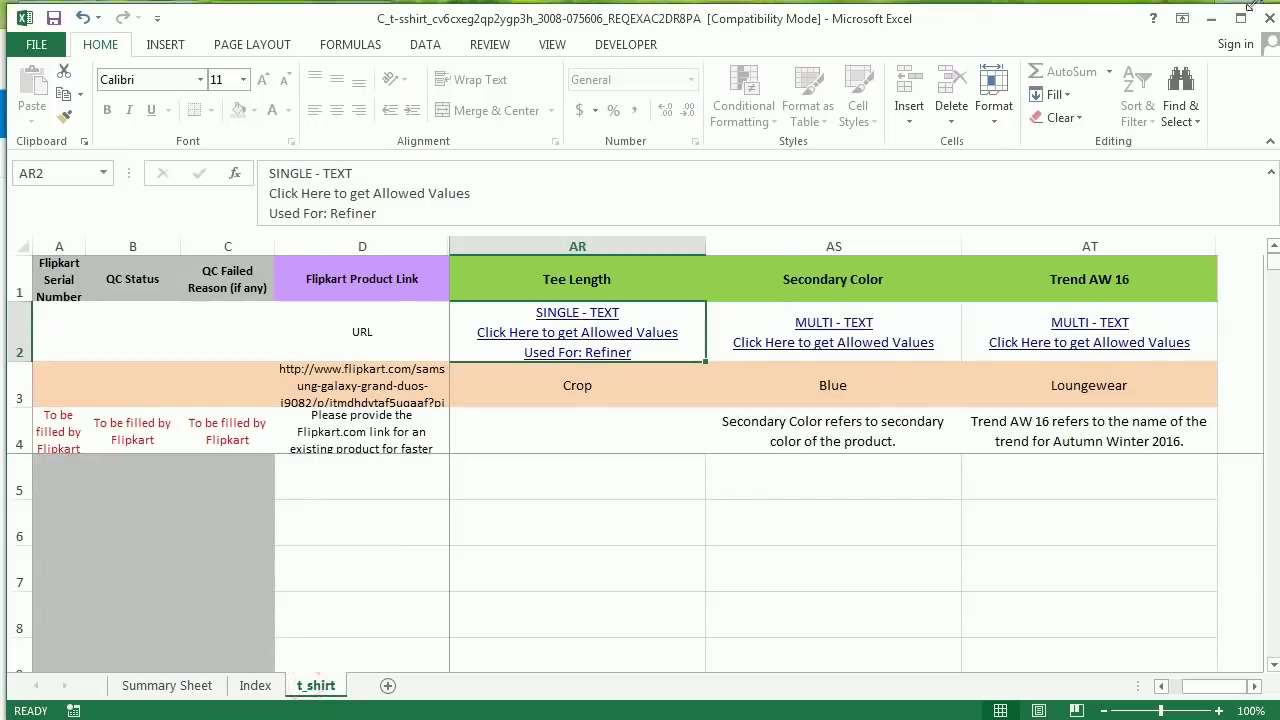
pyautogui.click(1214, 19)
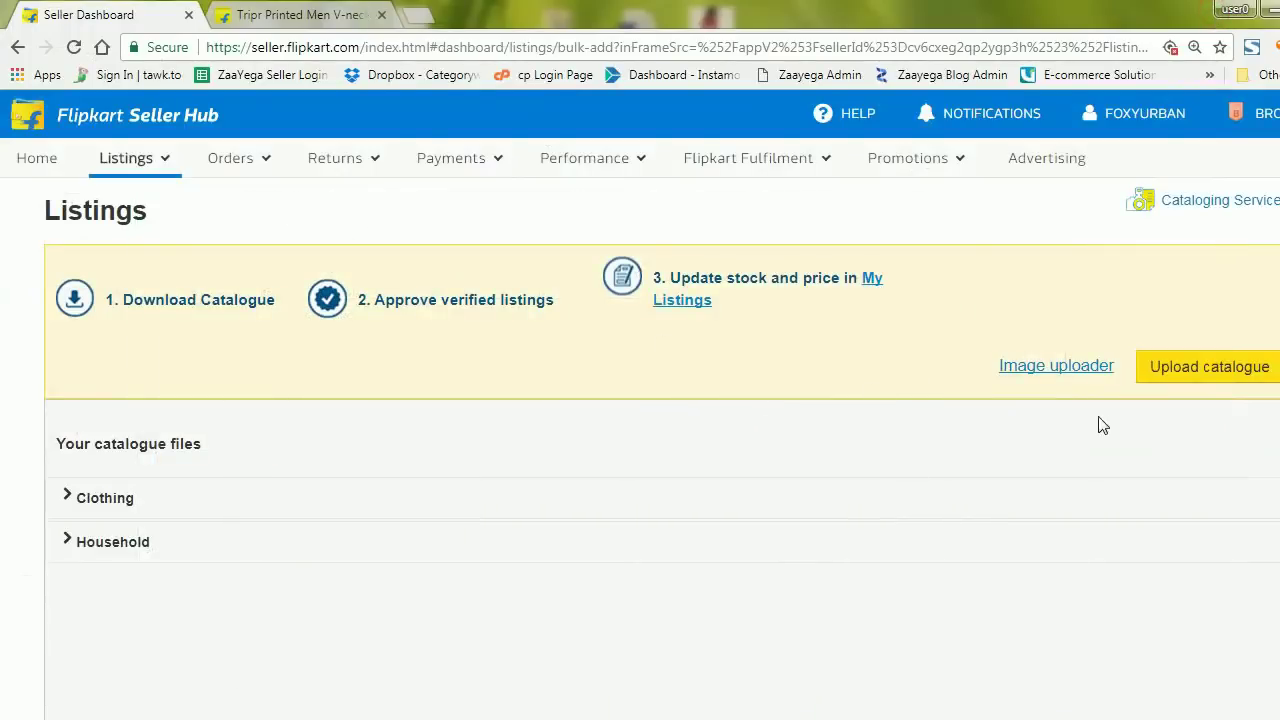
pyautogui.moveTo(133, 158)
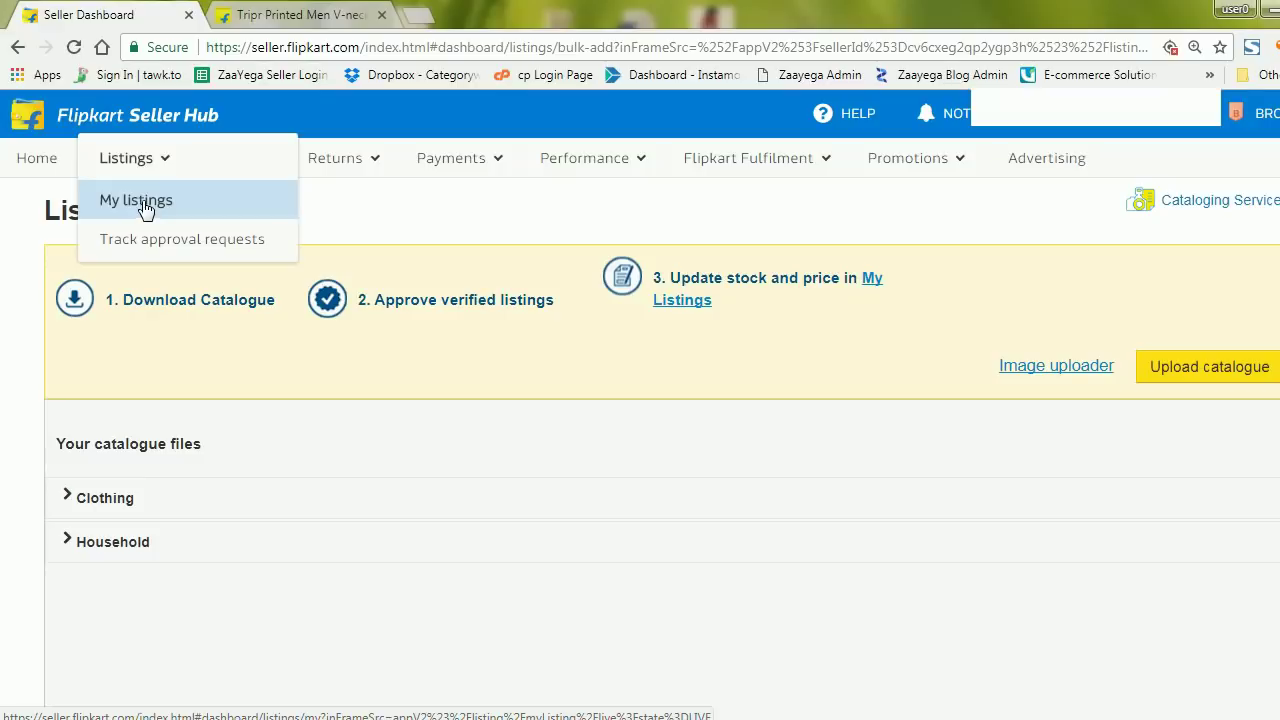
# Go through Add new listings to the bulk upload dashboard and upload the T-shirt catalogue file
pyautogui.click(131, 199)
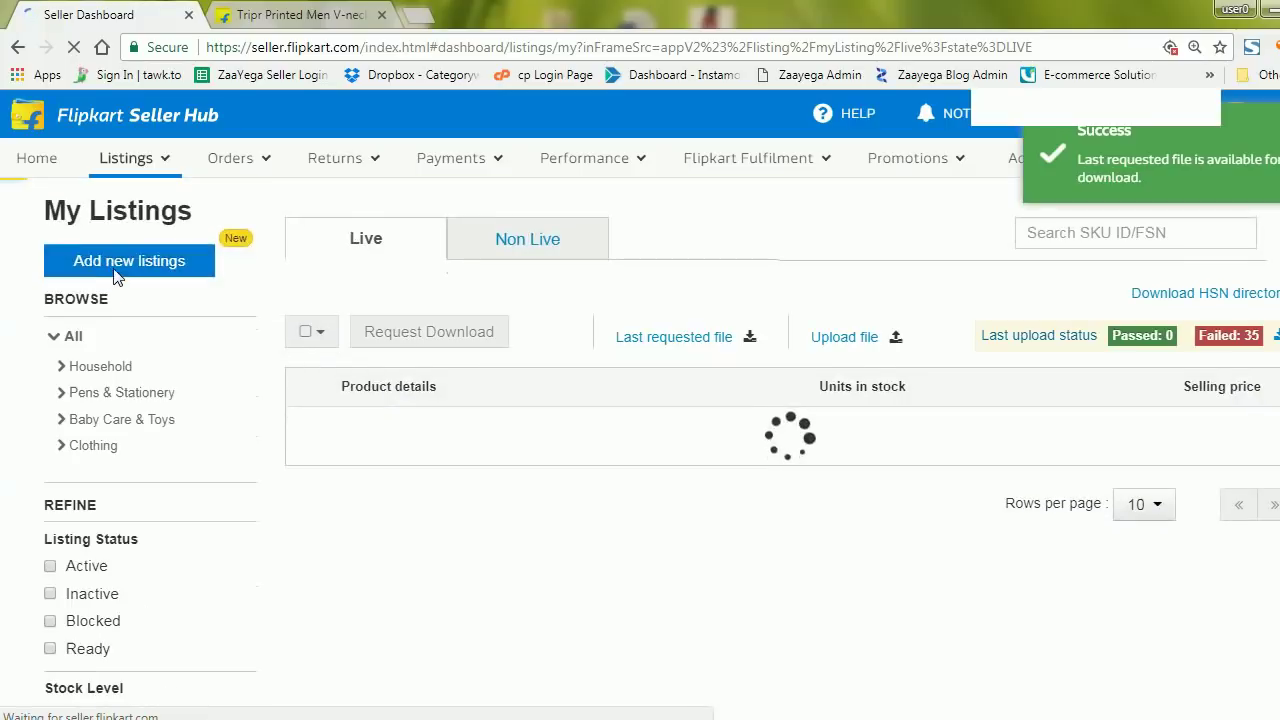
pyautogui.click(115, 262)
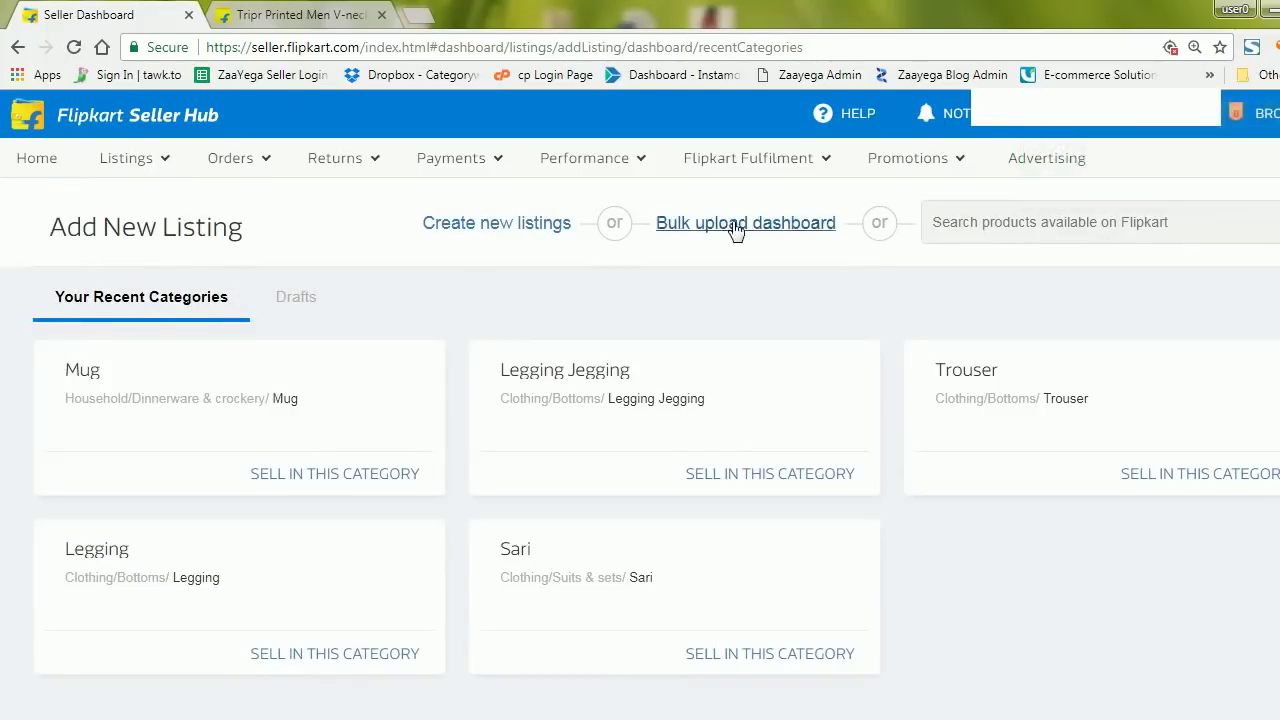
pyautogui.click(675, 226)
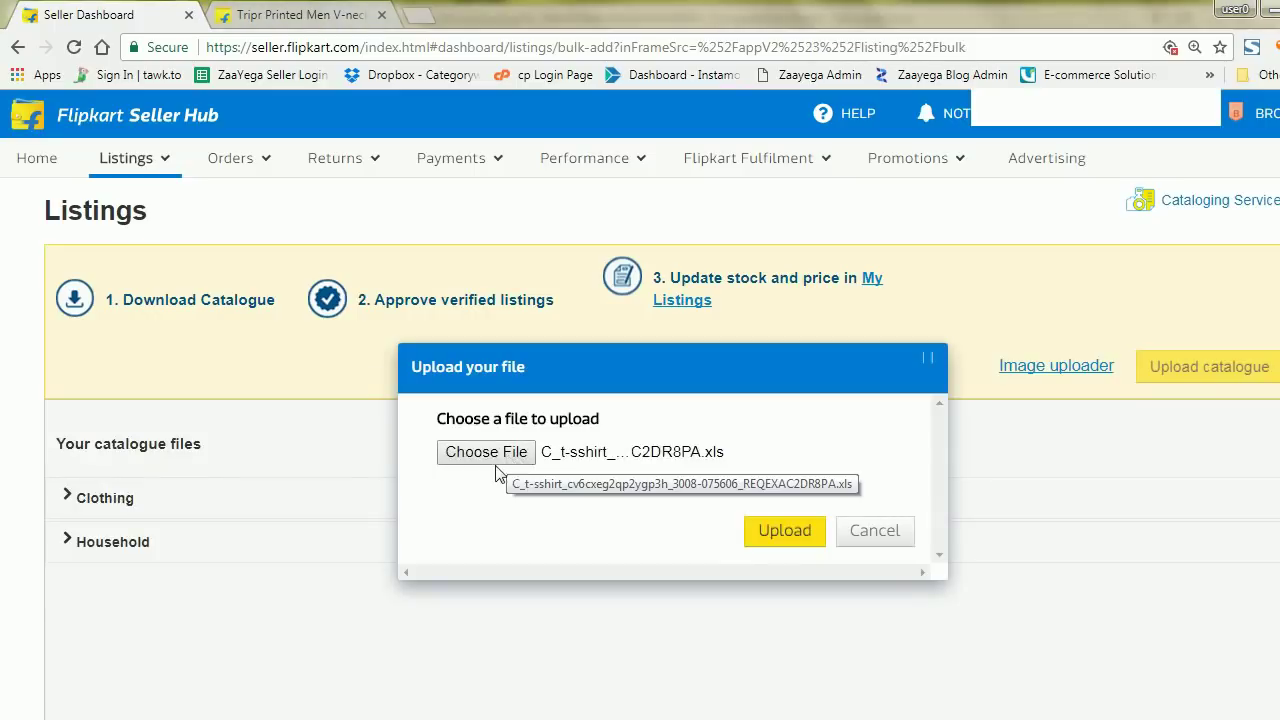
pyautogui.click(784, 531)
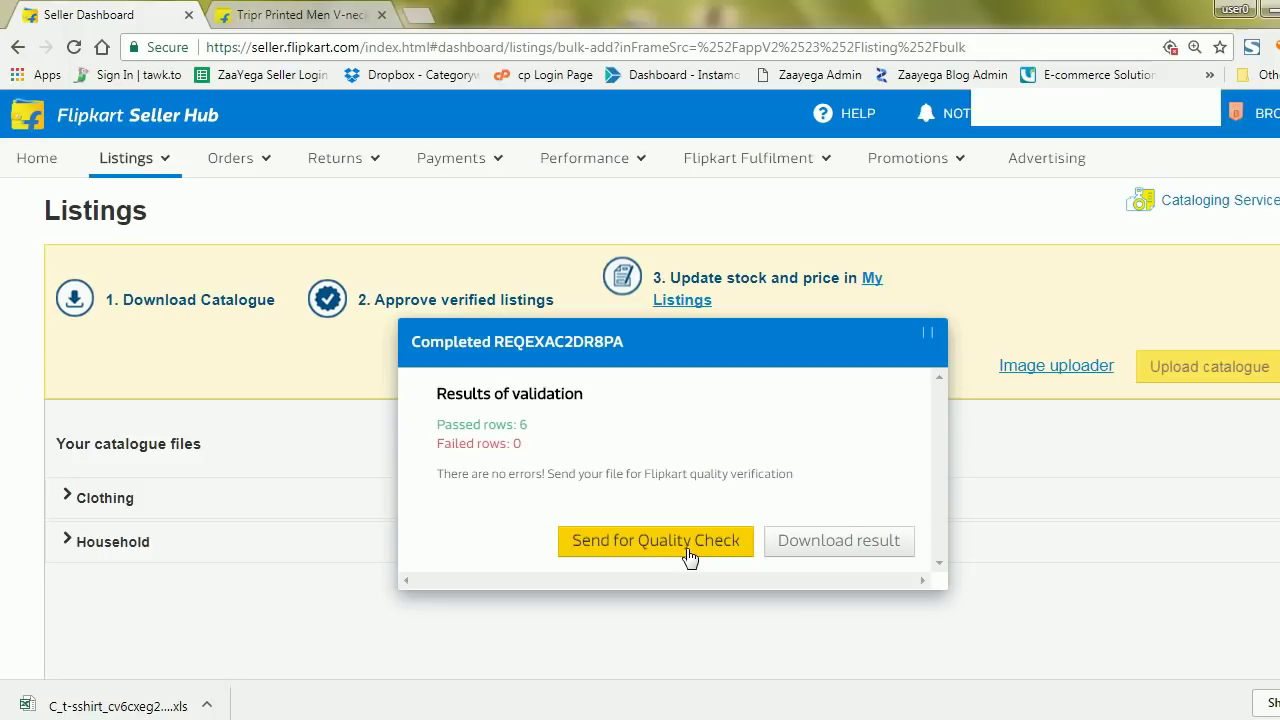
# Close the validation results showing 6 passed and 0 failed rows
pyautogui.click(927, 340)
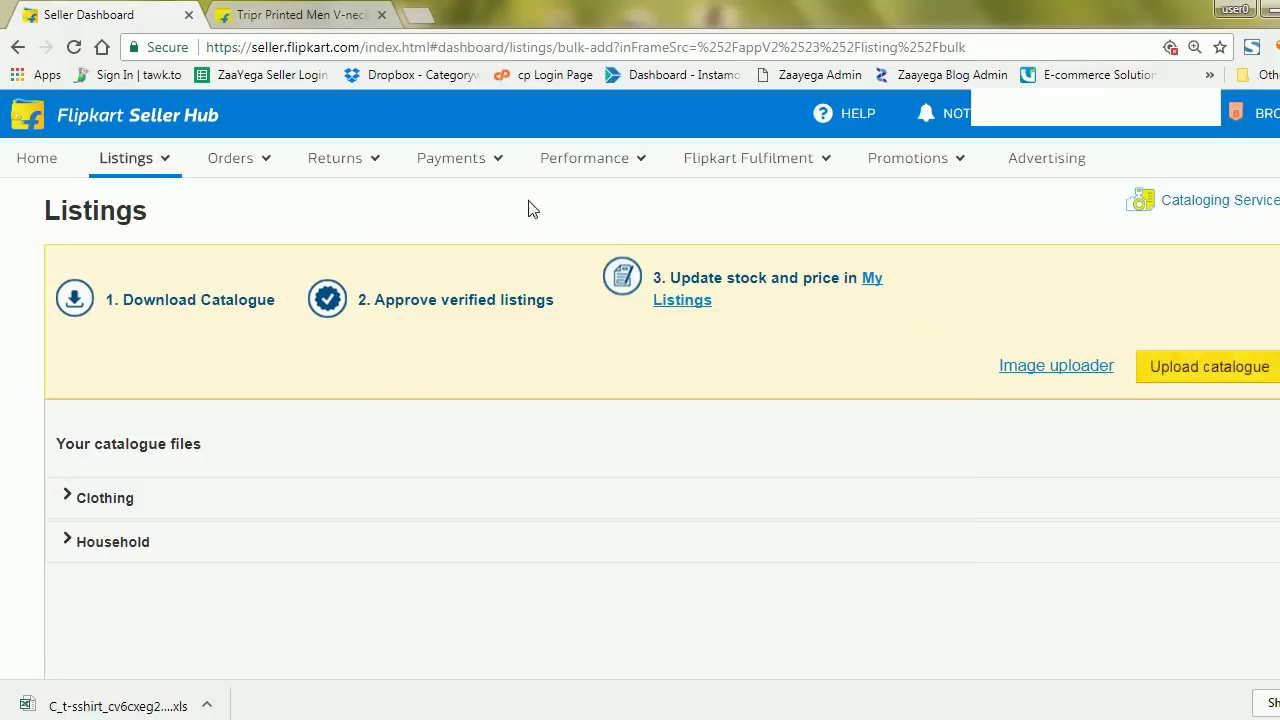
# Expand Clothing, then Bottoms, and browse the five QC Processed feeds
pyautogui.scroll(-1, 797, 521)
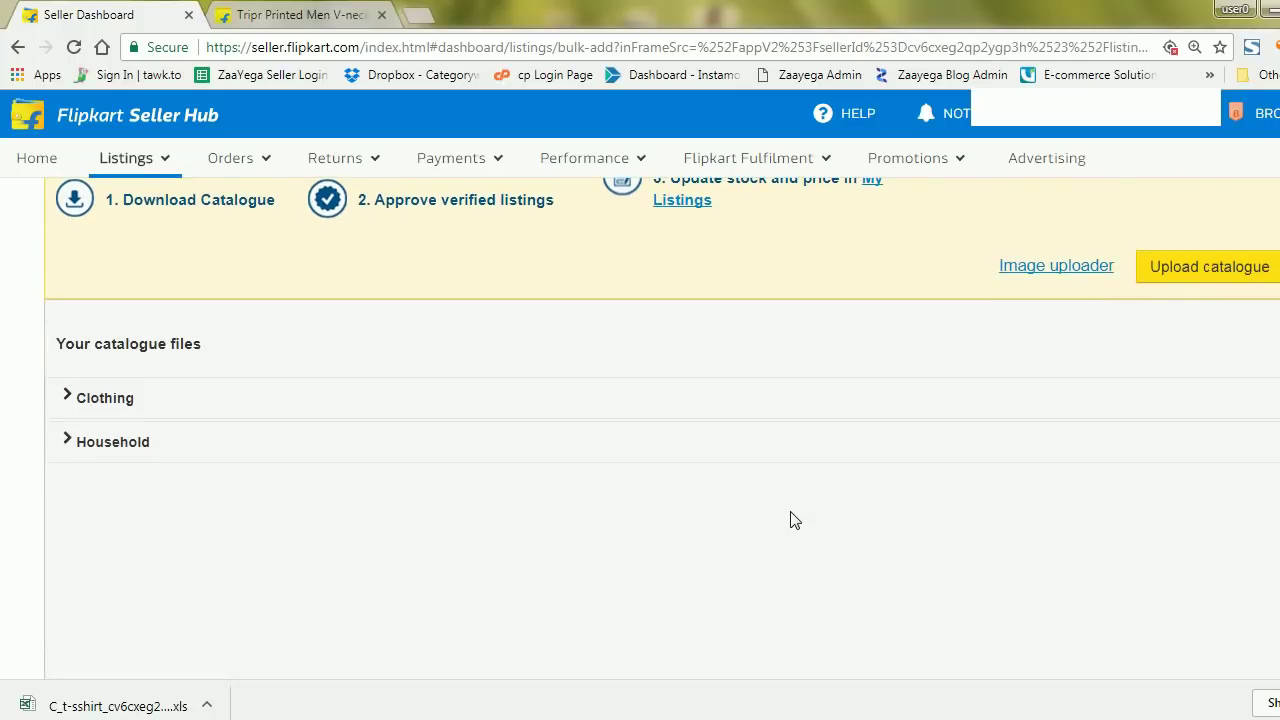
pyautogui.click(70, 398)
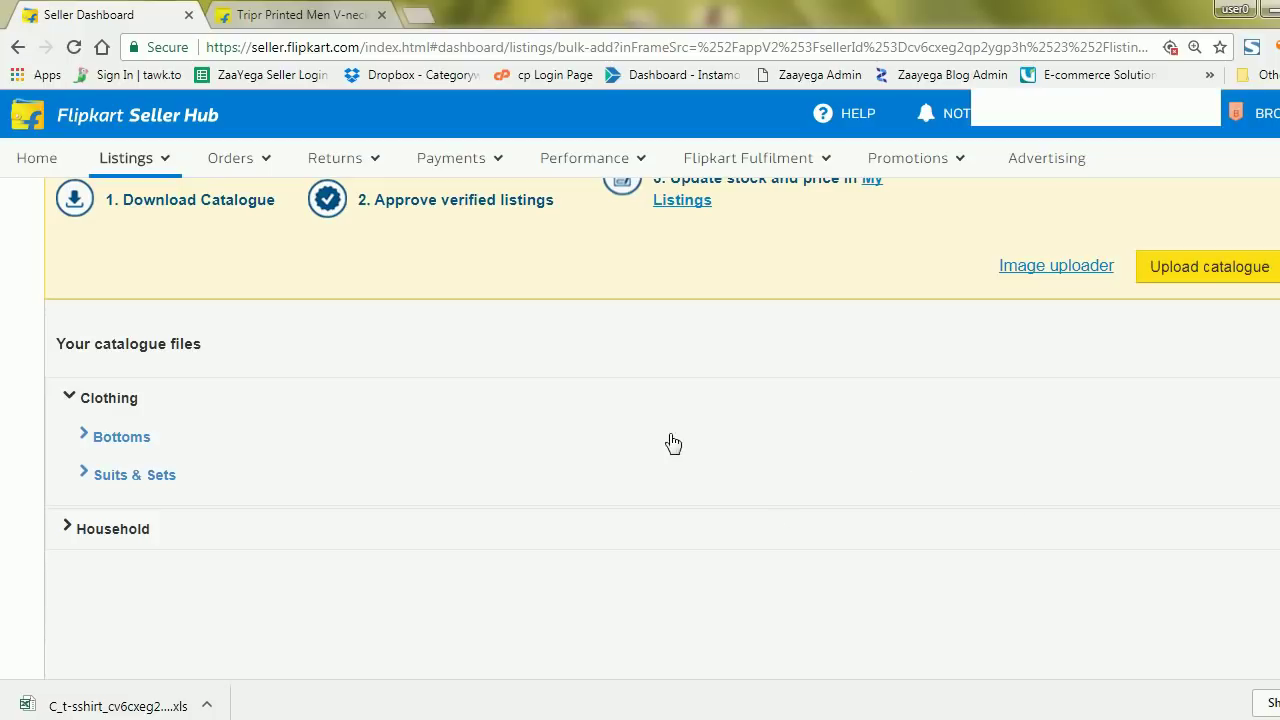
pyautogui.scroll(1, 669, 450)
pyautogui.click(112, 537)
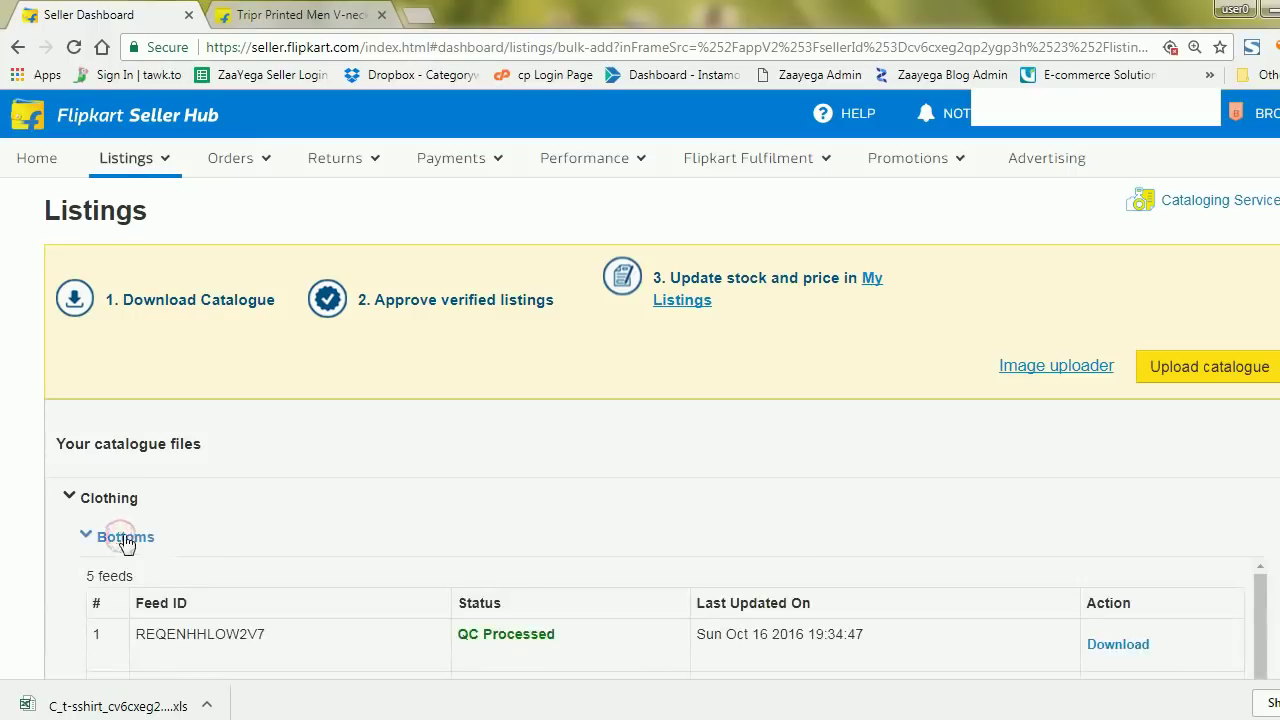
pyautogui.scroll(-1, 800, 550)
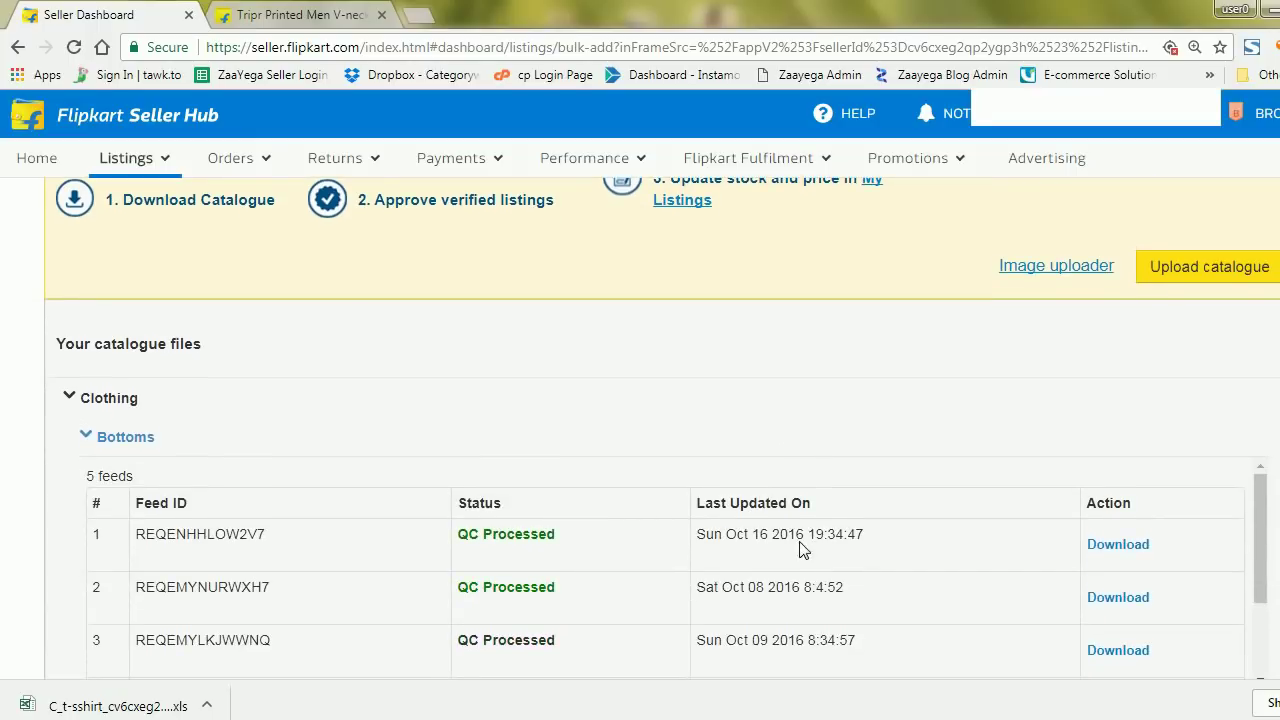
pyautogui.scroll(-1, 797, 540)
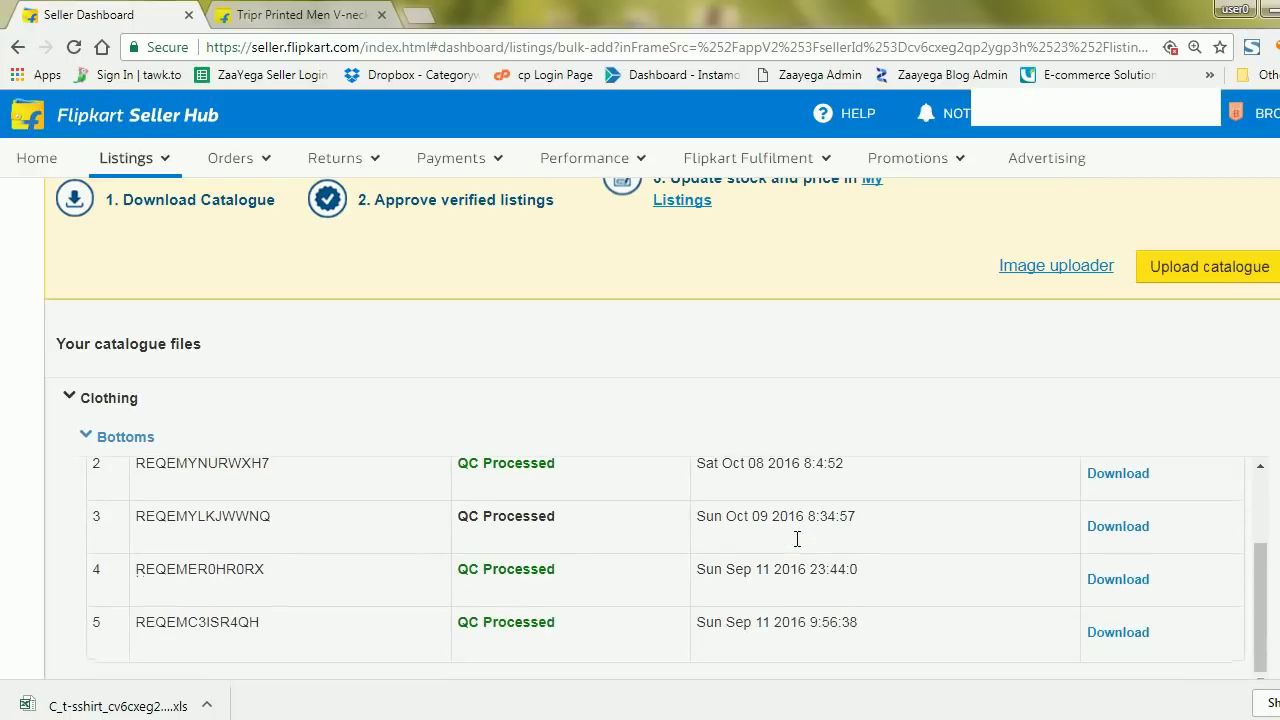
pyautogui.scroll(1, 797, 540)
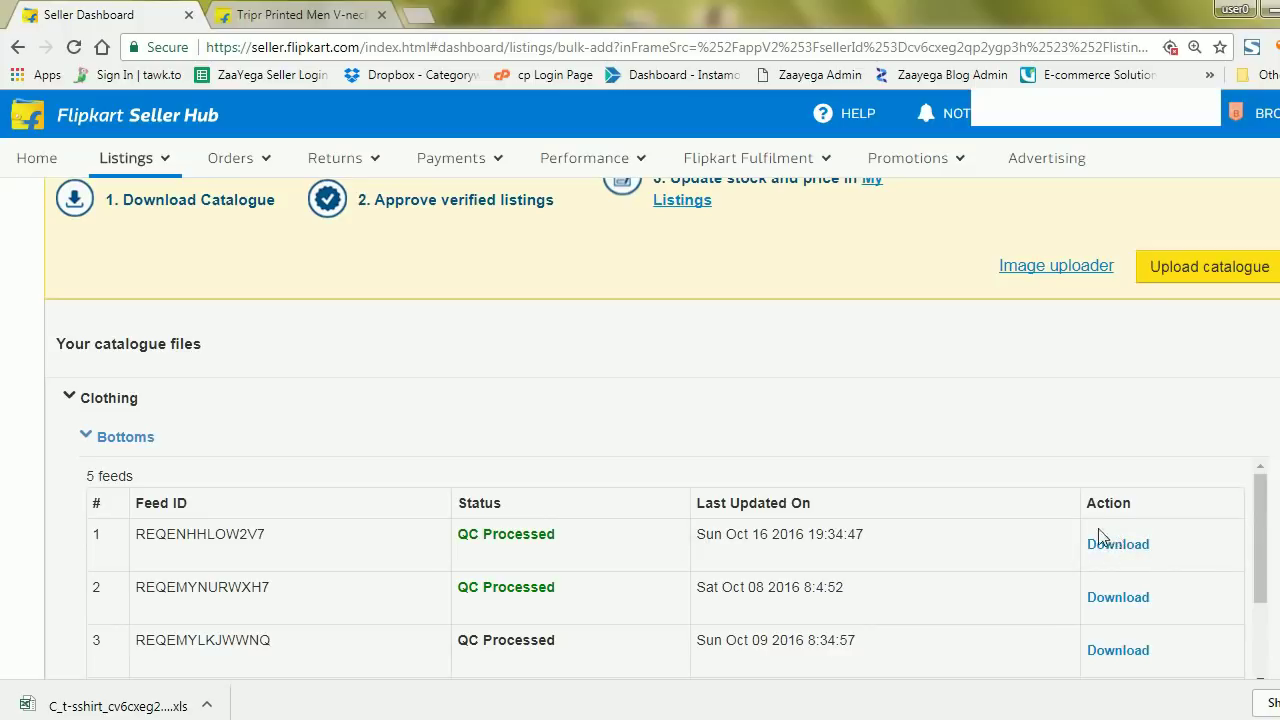
pyautogui.scroll(1, 1000, 540)
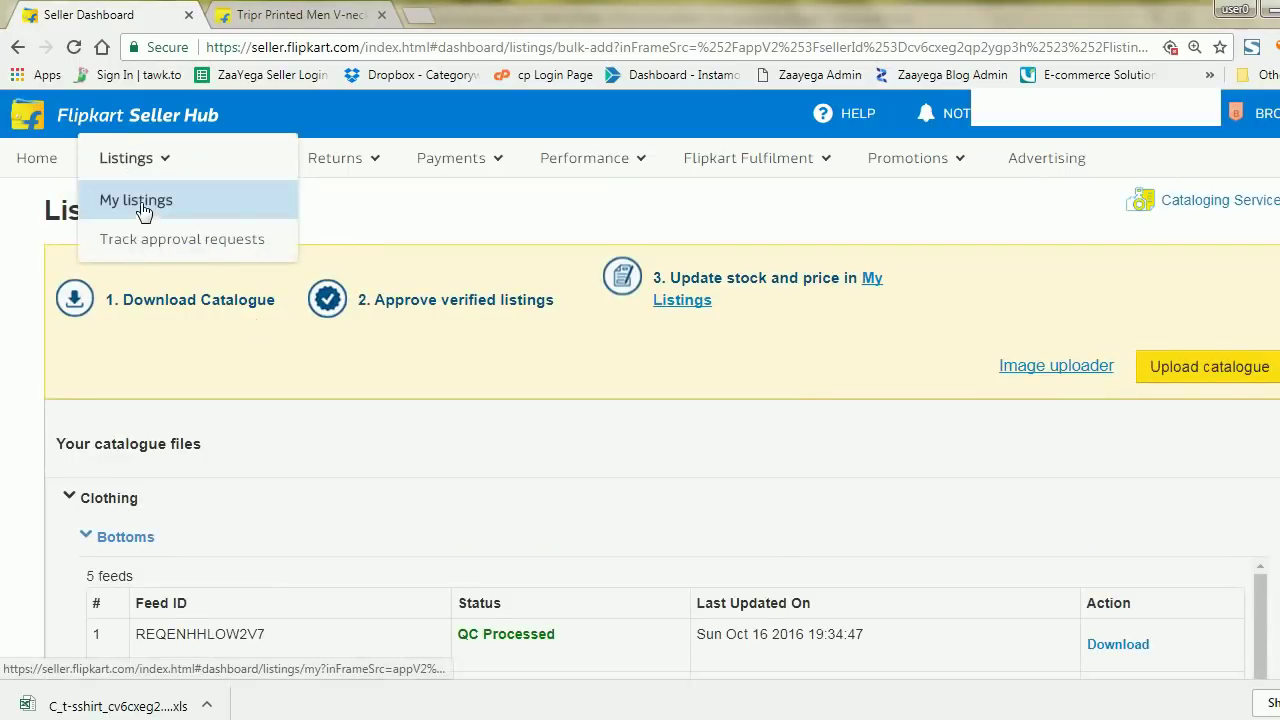
# Select the FOXY URBAN T-shirt in My listings, request its QC-verified file, and download it
pyautogui.moveTo(134, 158)
pyautogui.click(138, 209)
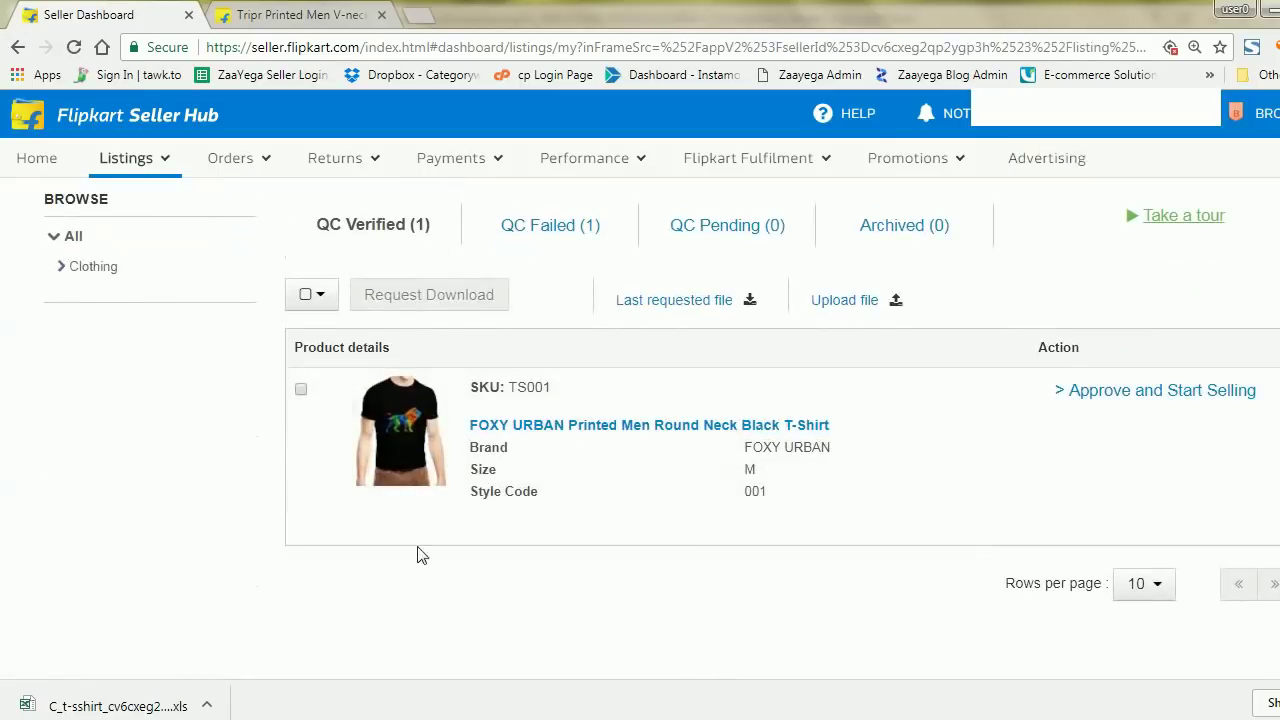
pyautogui.scroll(1, 378, 505)
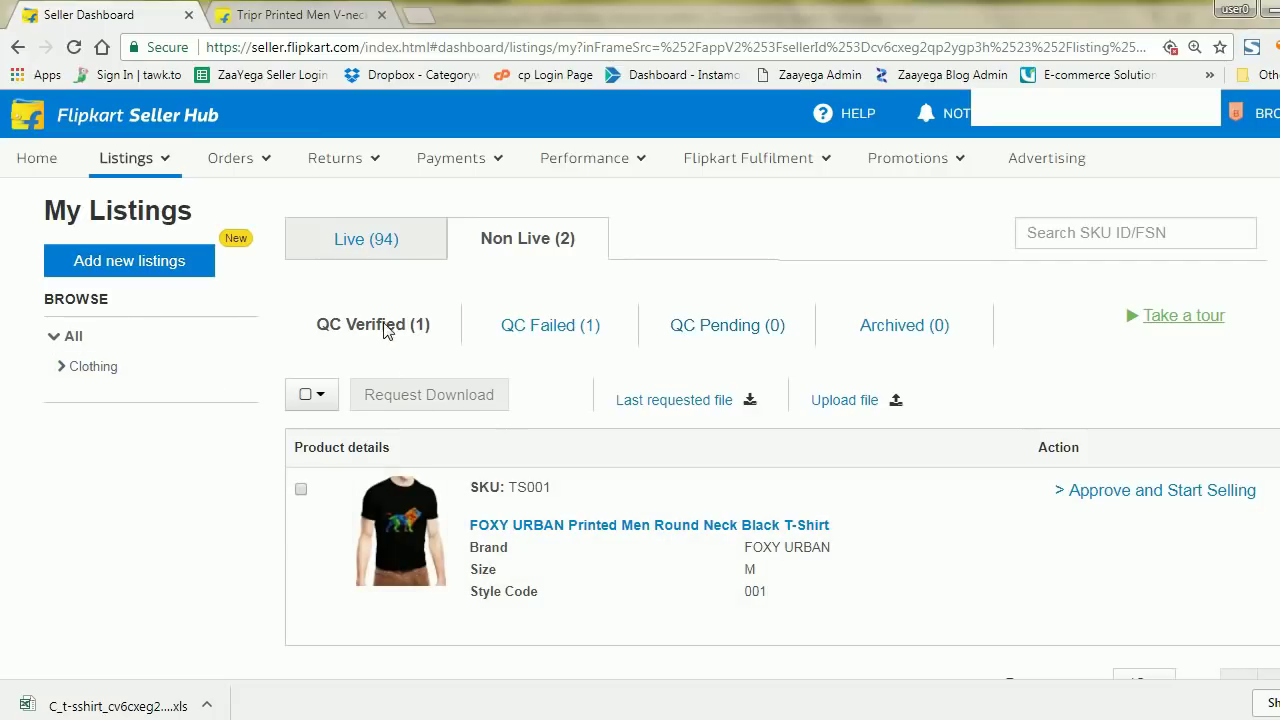
pyautogui.click(300, 492)
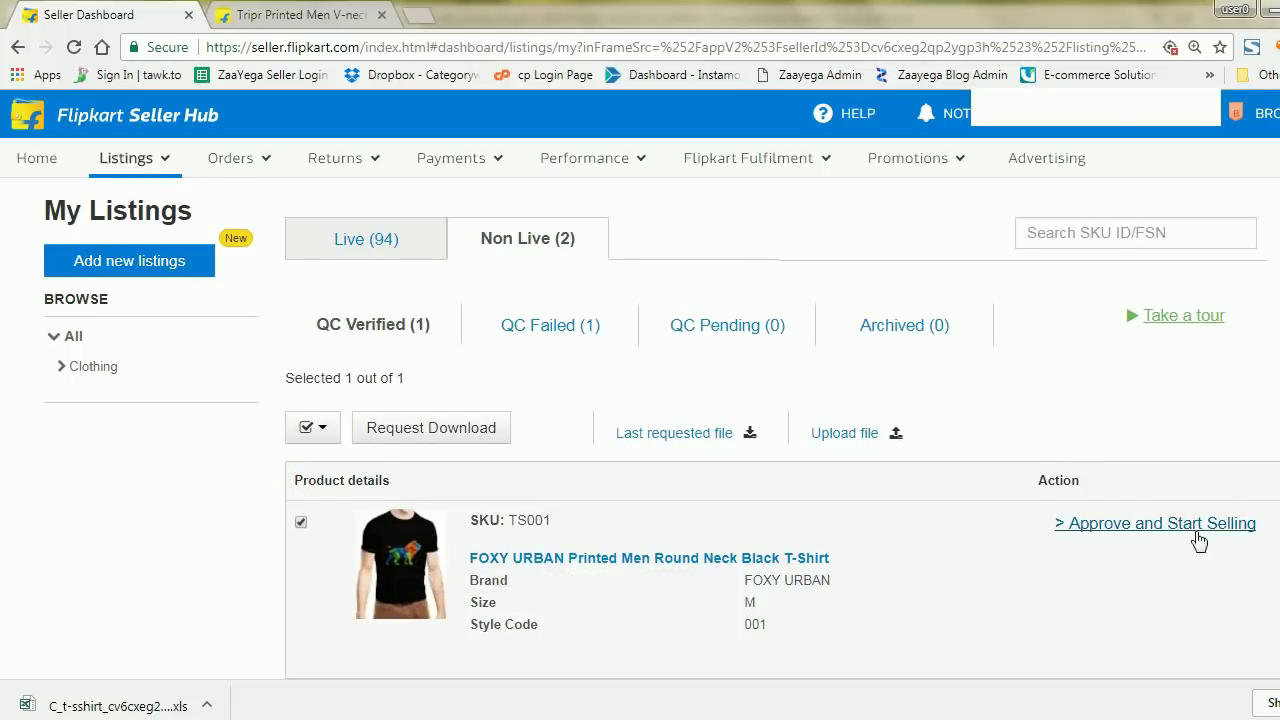
pyautogui.scroll(-1, 1198, 540)
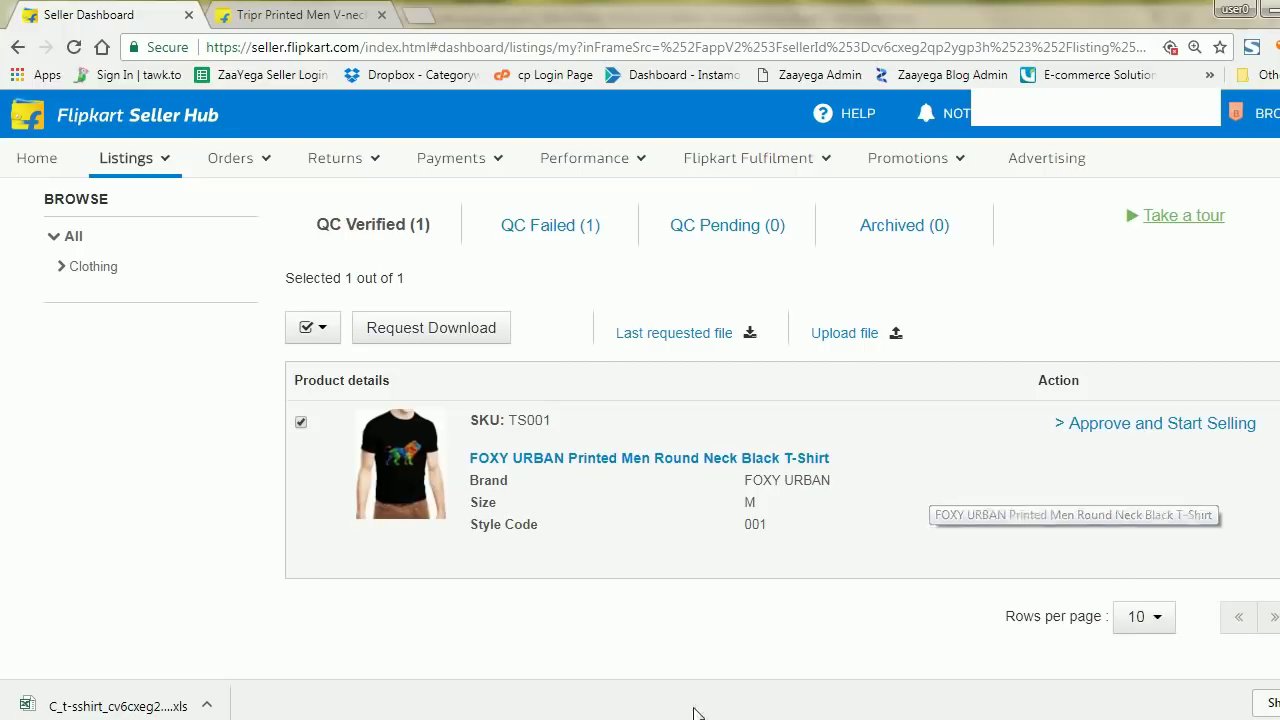
pyautogui.scroll(1, 395, 473)
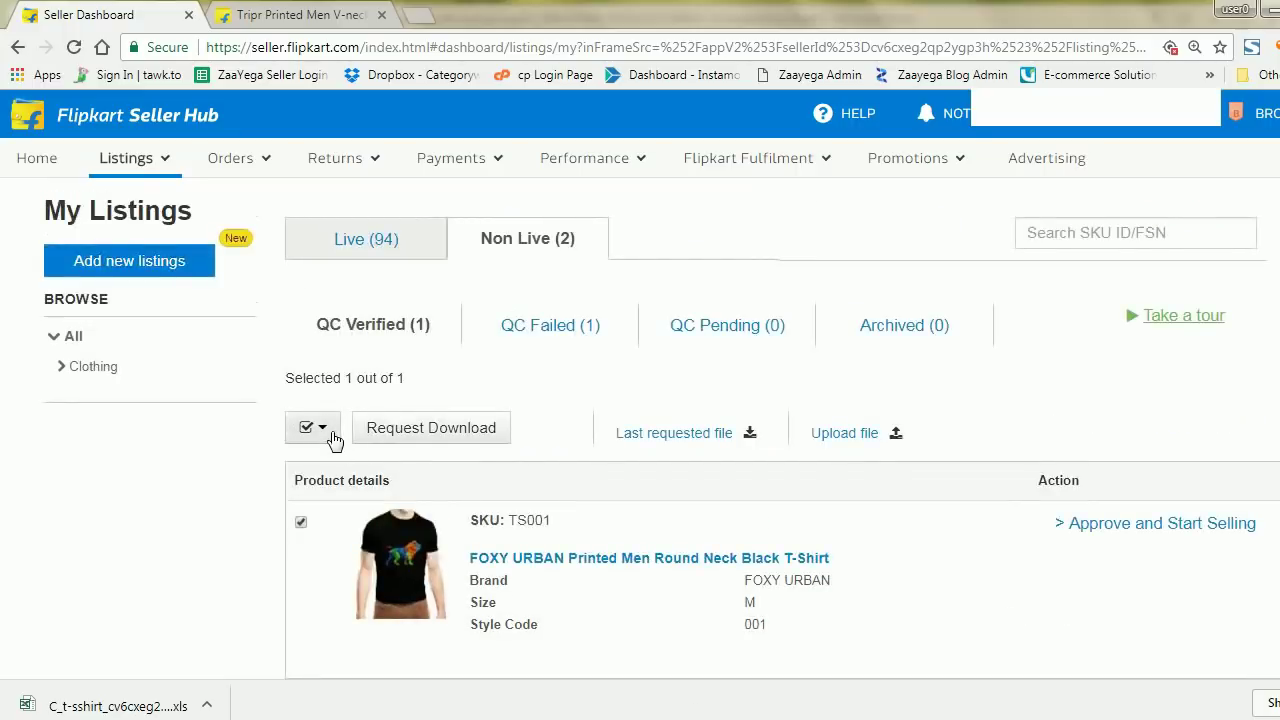
pyautogui.click(322, 428)
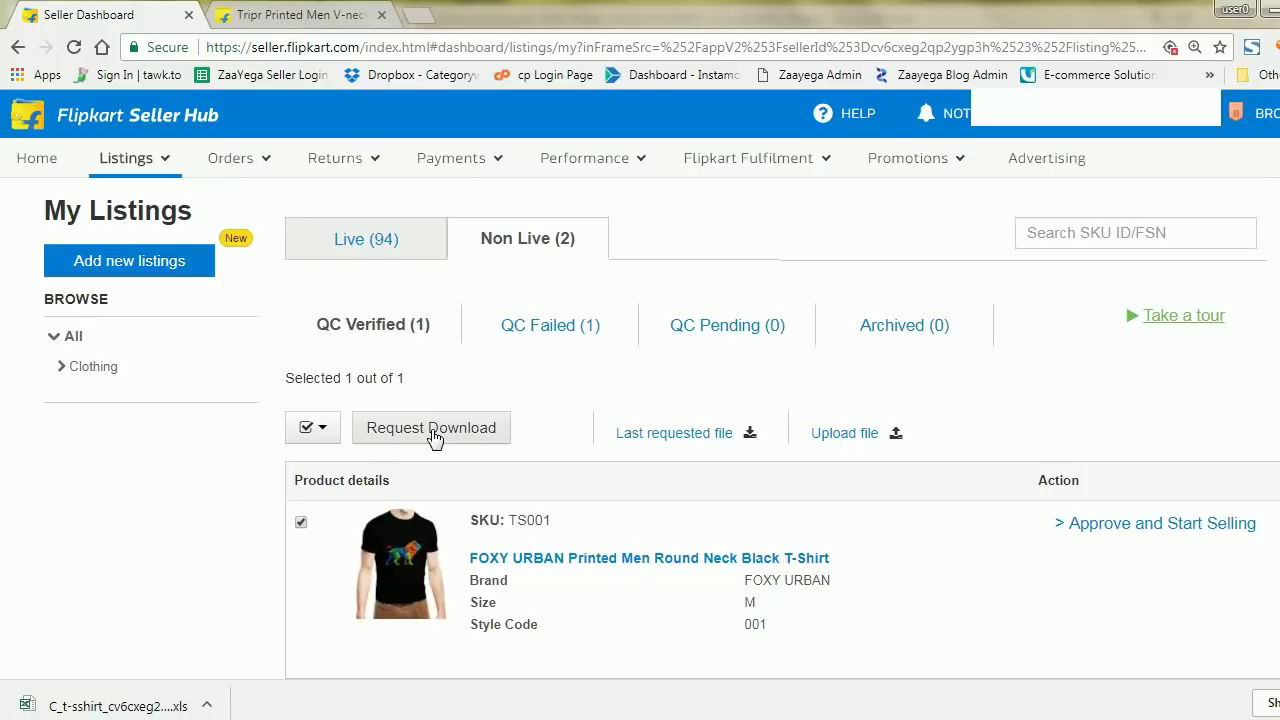
pyautogui.click(421, 432)
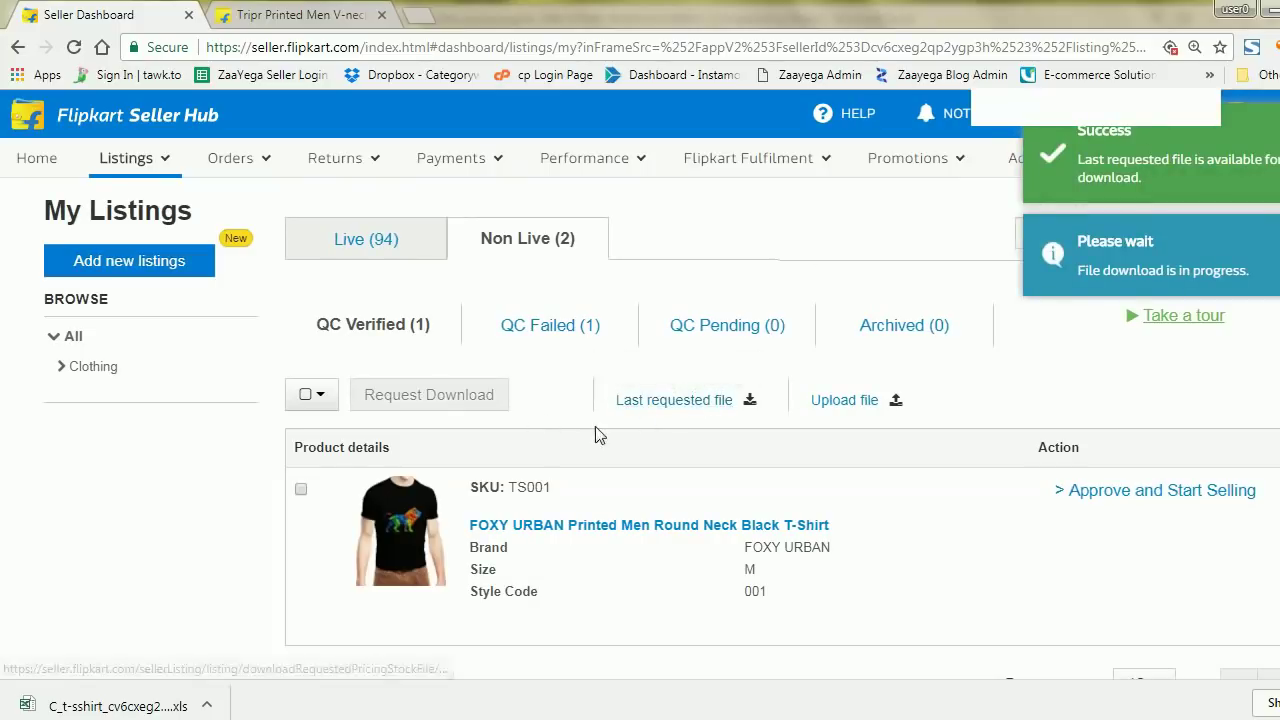
pyautogui.click(703, 402)
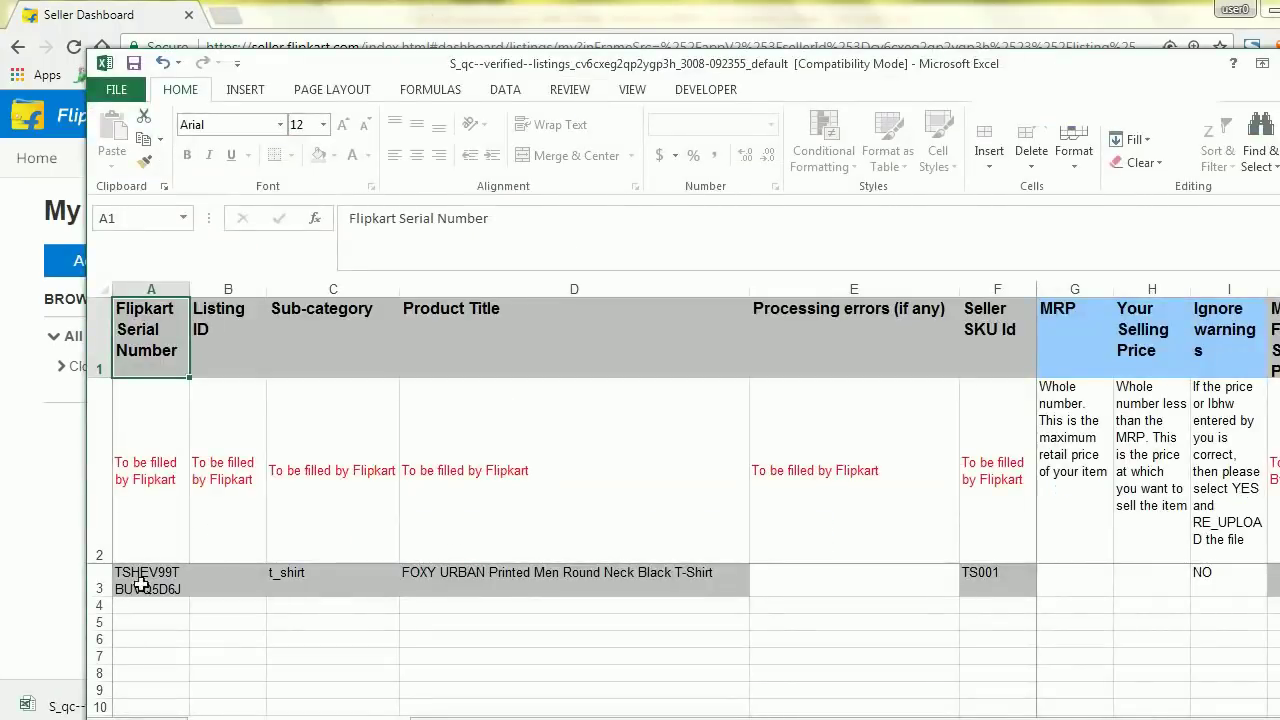
# Review the T-shirt row's serial number, title, MRP, selling price and delivery charge cells
pyautogui.click(142, 578)
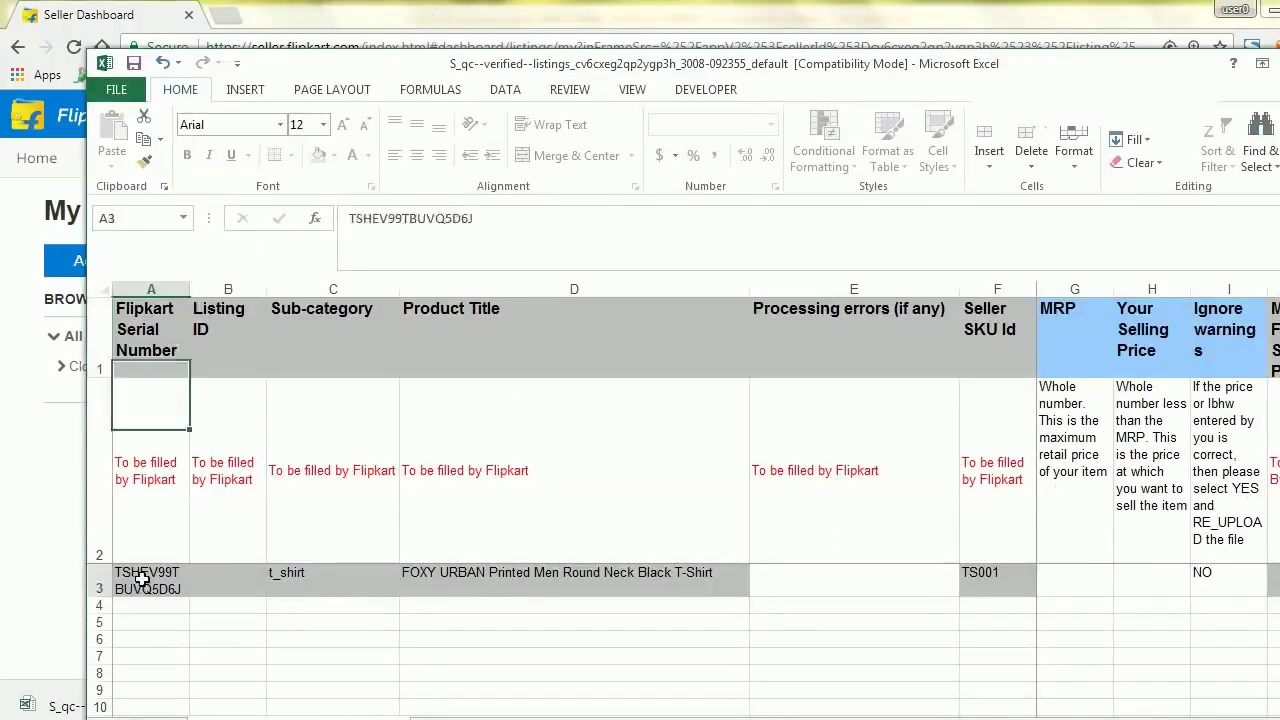
pyautogui.click(388, 579)
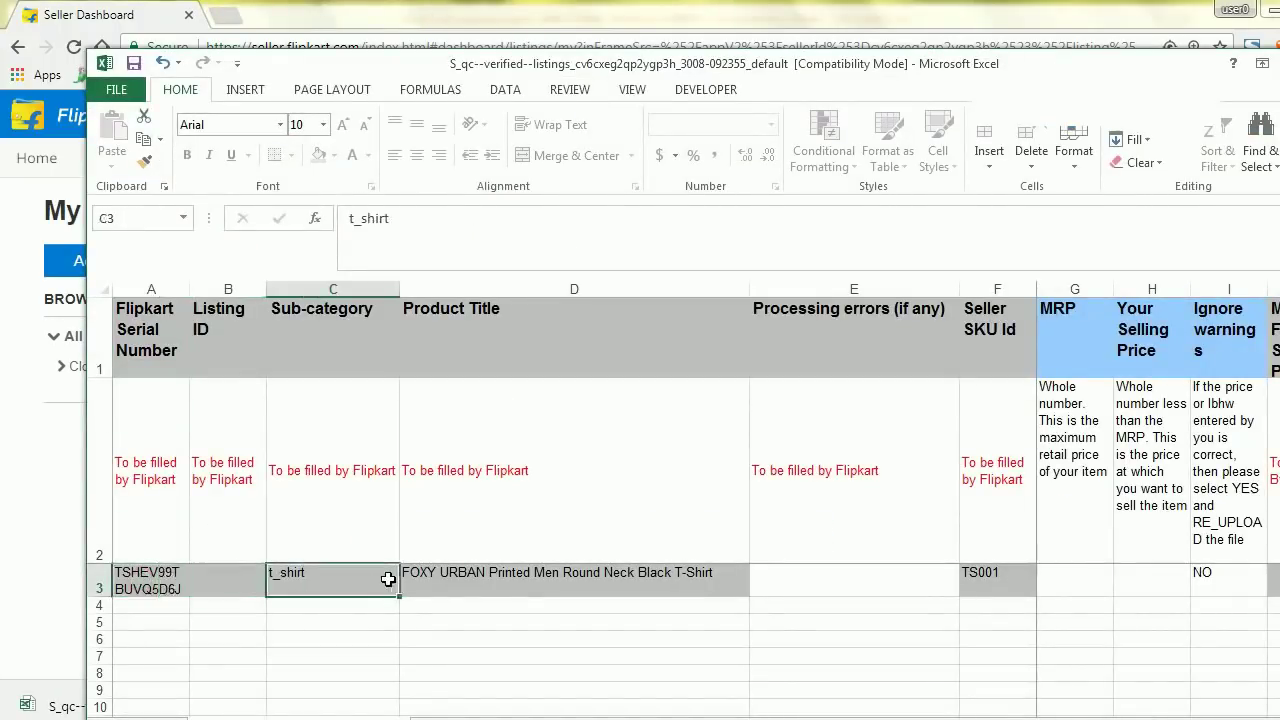
pyautogui.click(648, 583)
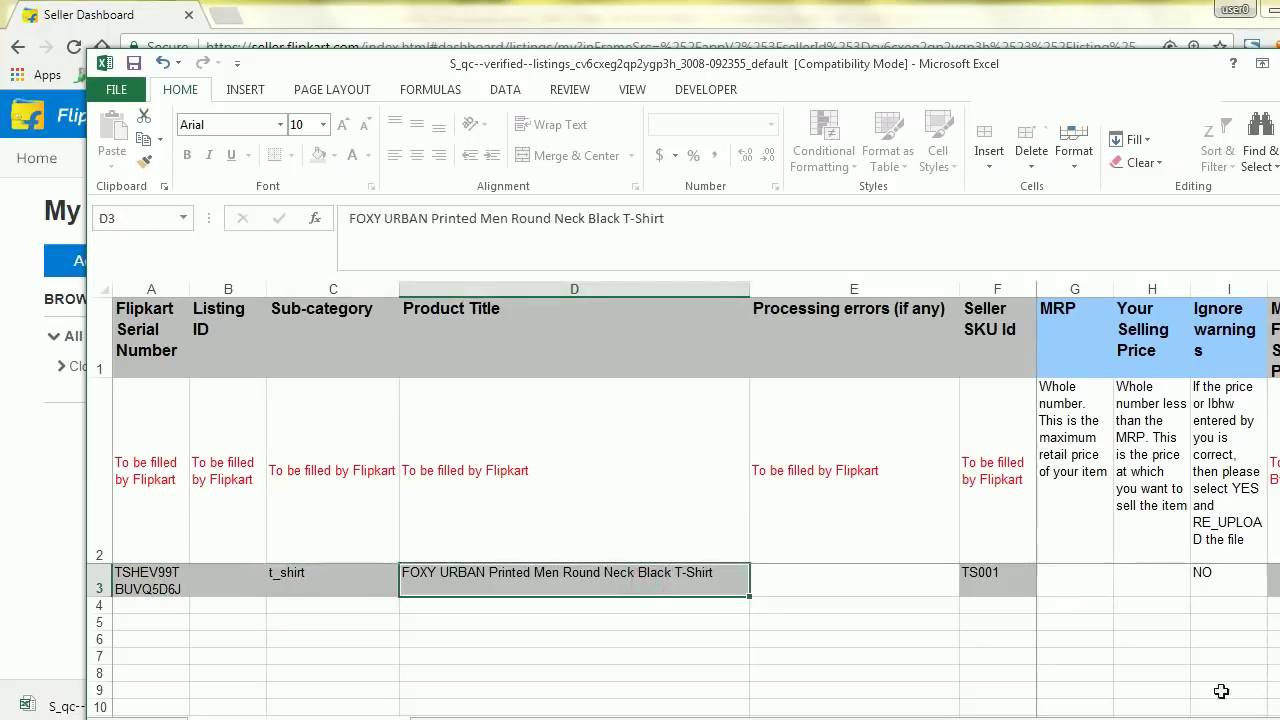
pyautogui.click(1074, 579)
pyautogui.click(1152, 589)
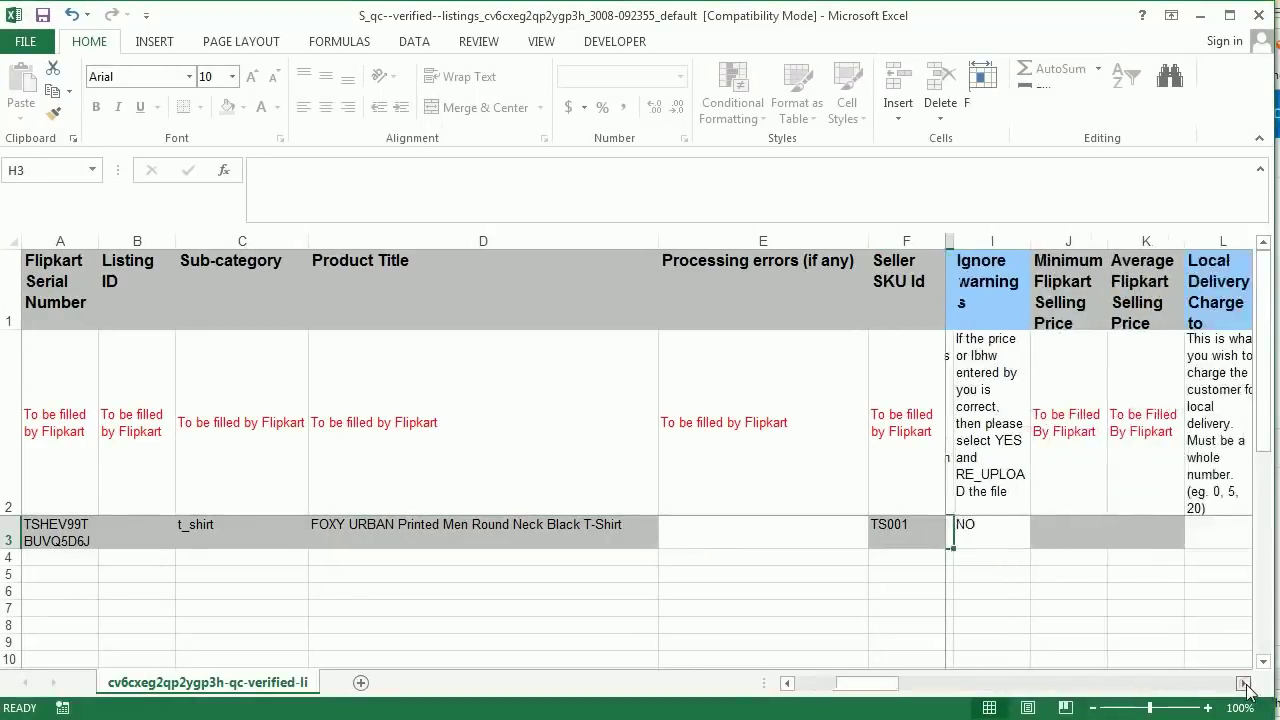
pyautogui.click(1243, 684)
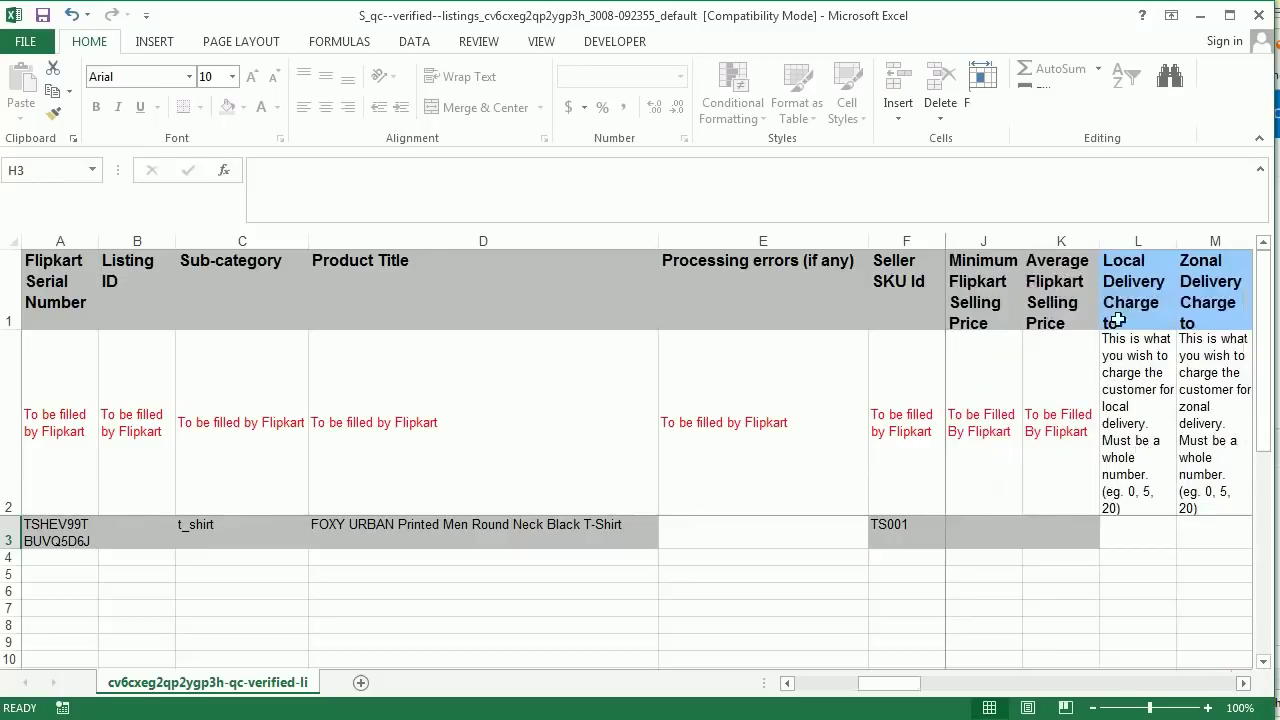
pyautogui.click(1157, 537)
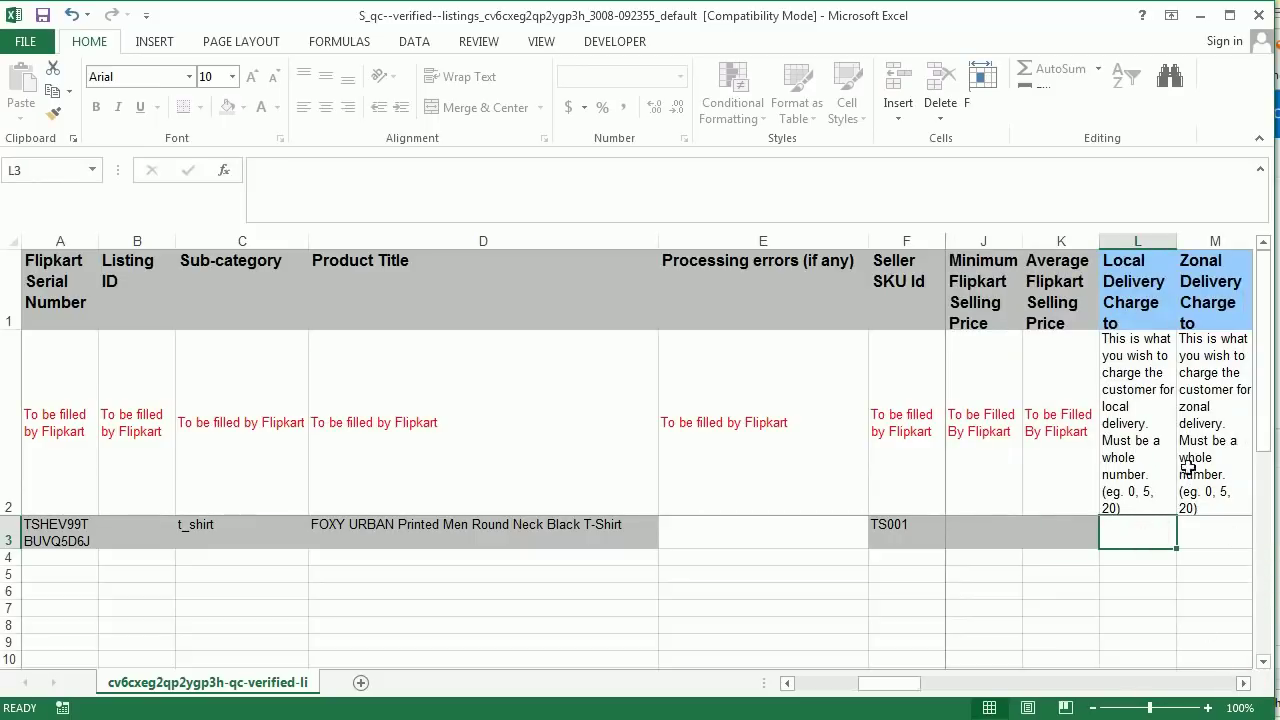
pyautogui.click(1242, 684)
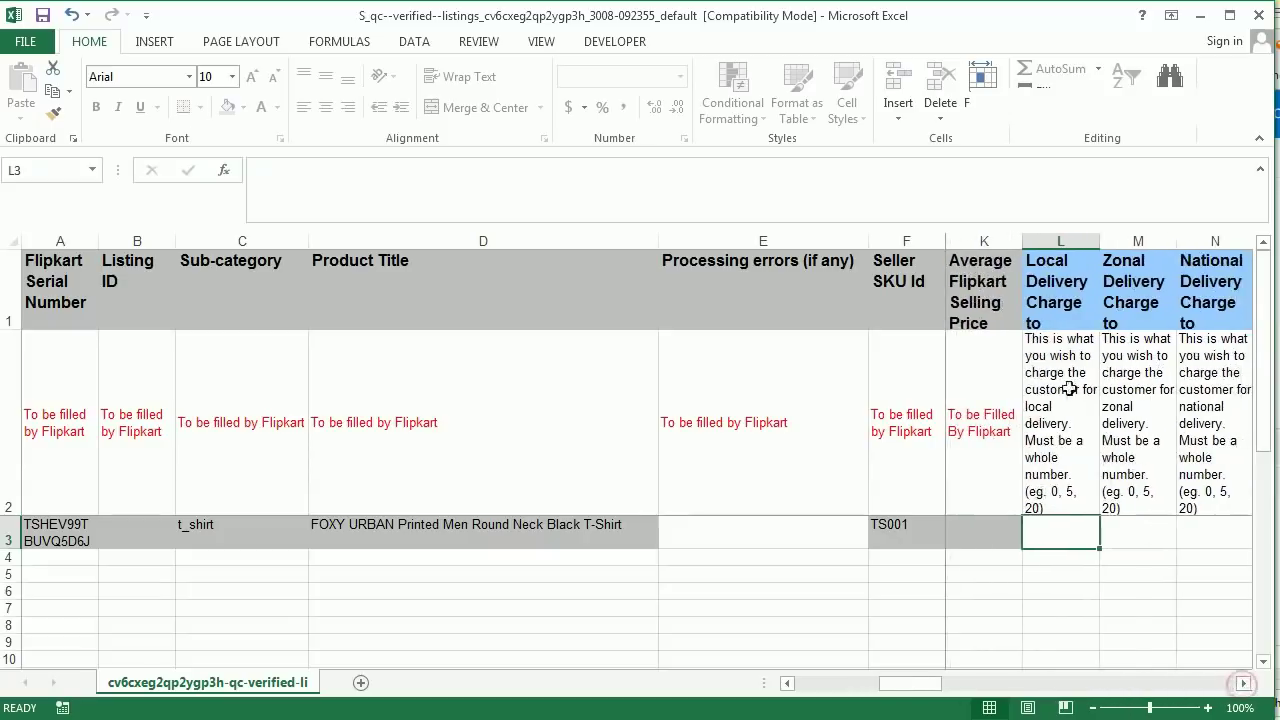
pyautogui.click(1140, 535)
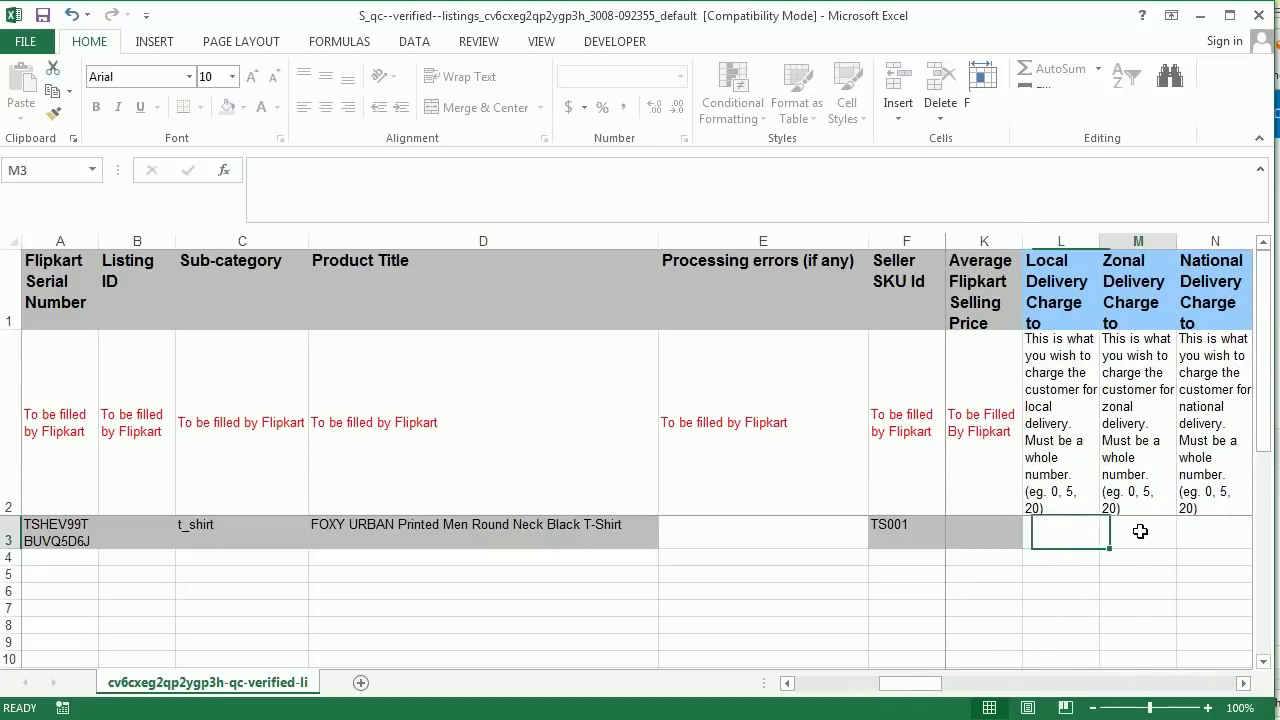
pyautogui.click(1203, 545)
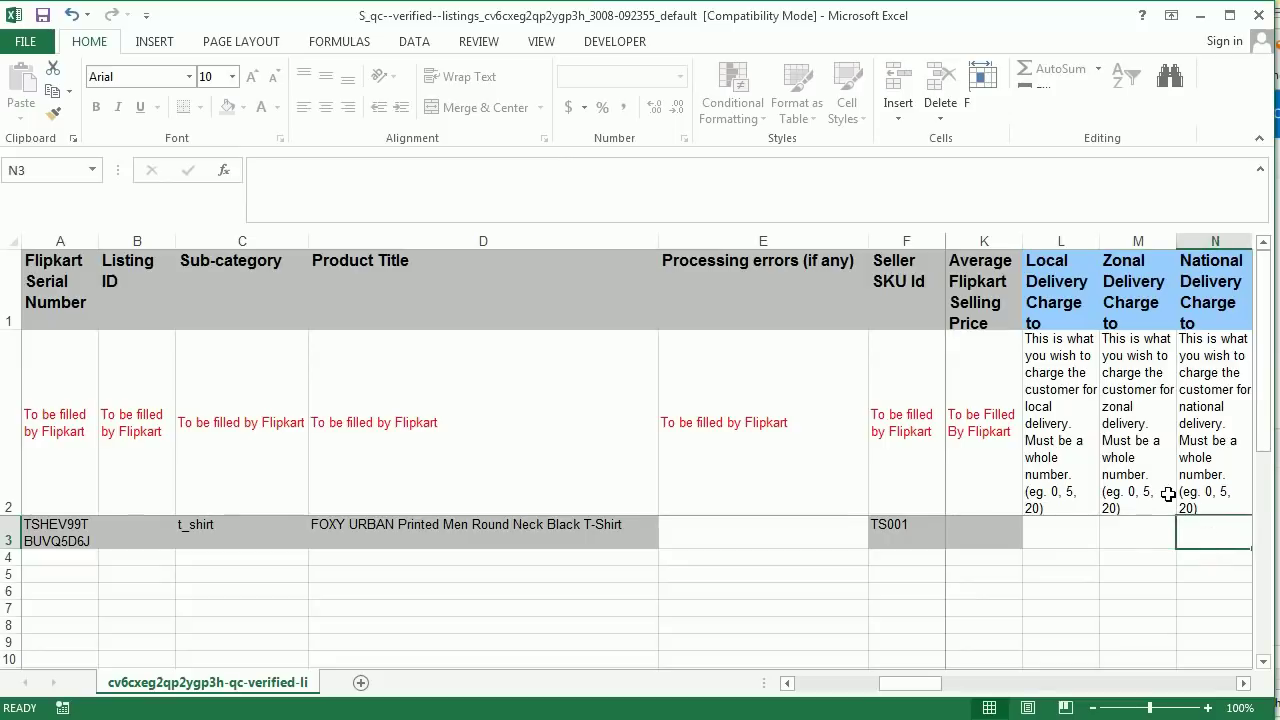
# Enter 30 as the Local Delivery Charge and bring the stock count columns into view
pyautogui.click(1070, 536)
pyautogui.write('3')
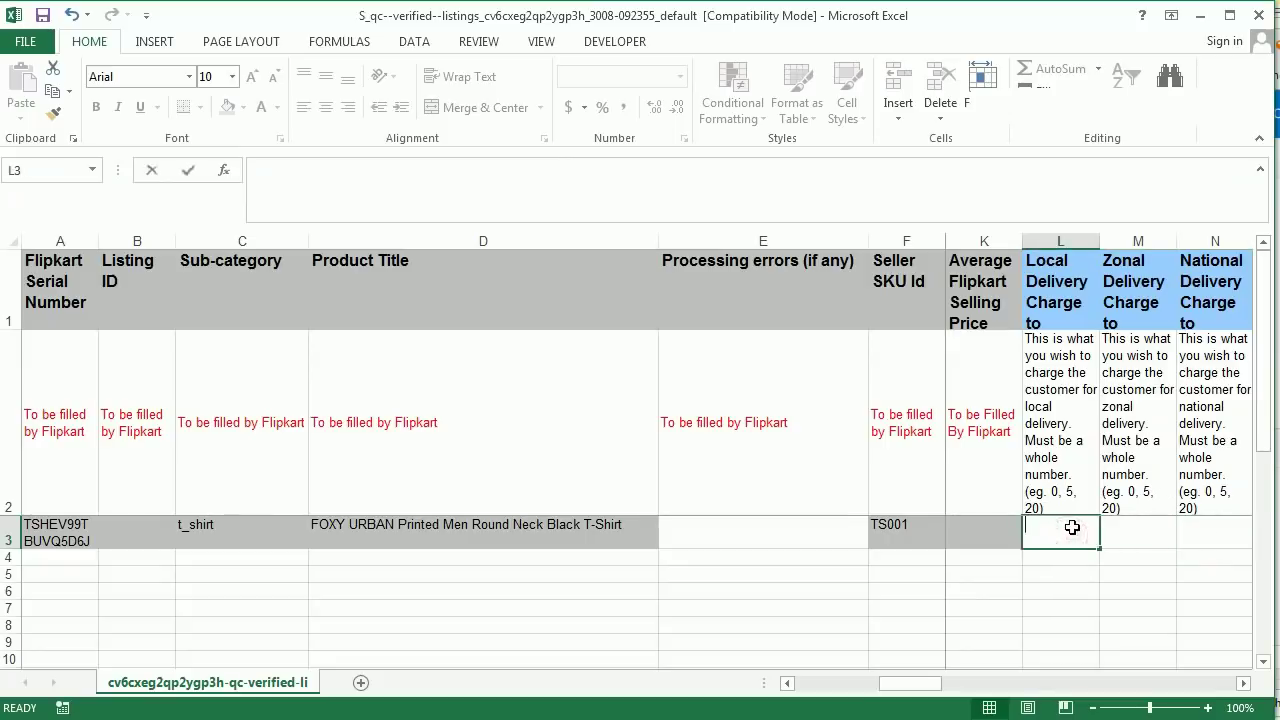
pyautogui.write('0')
pyautogui.click(1137, 537)
pyautogui.click(1215, 527)
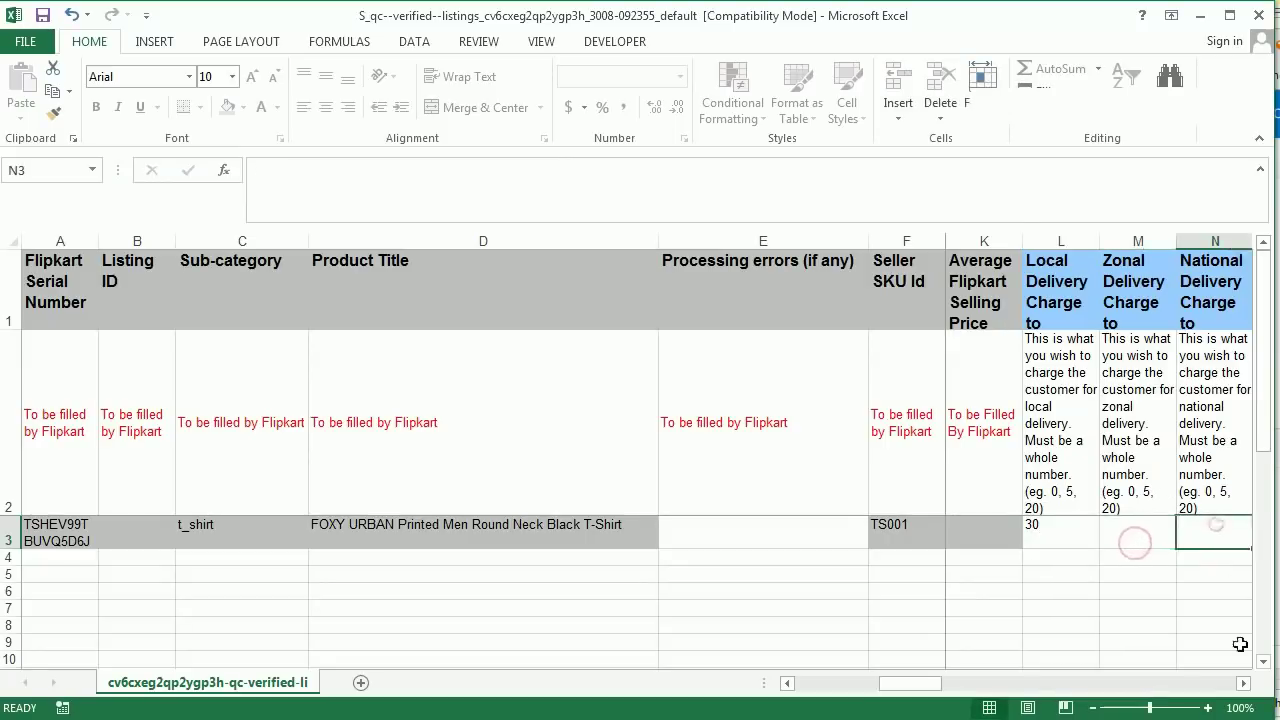
pyautogui.click(1245, 683)
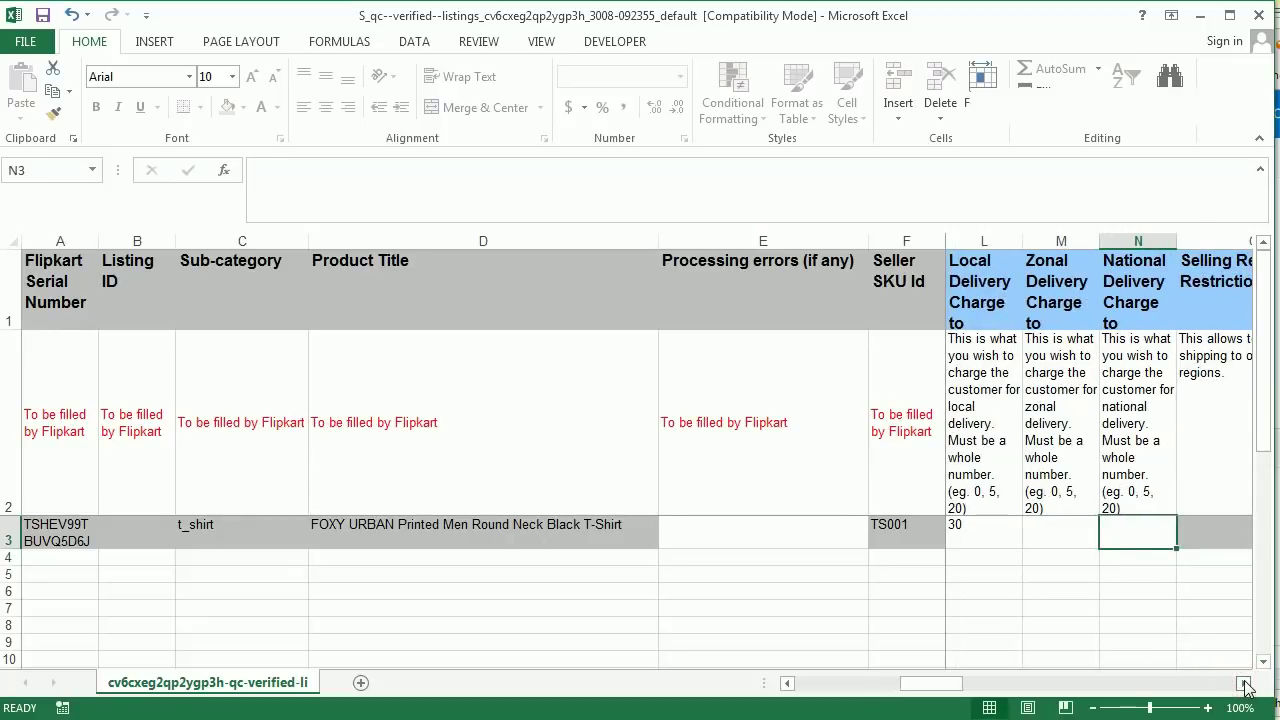
pyautogui.click(1245, 683)
pyautogui.click(1245, 683)
pyautogui.click(1245, 683)
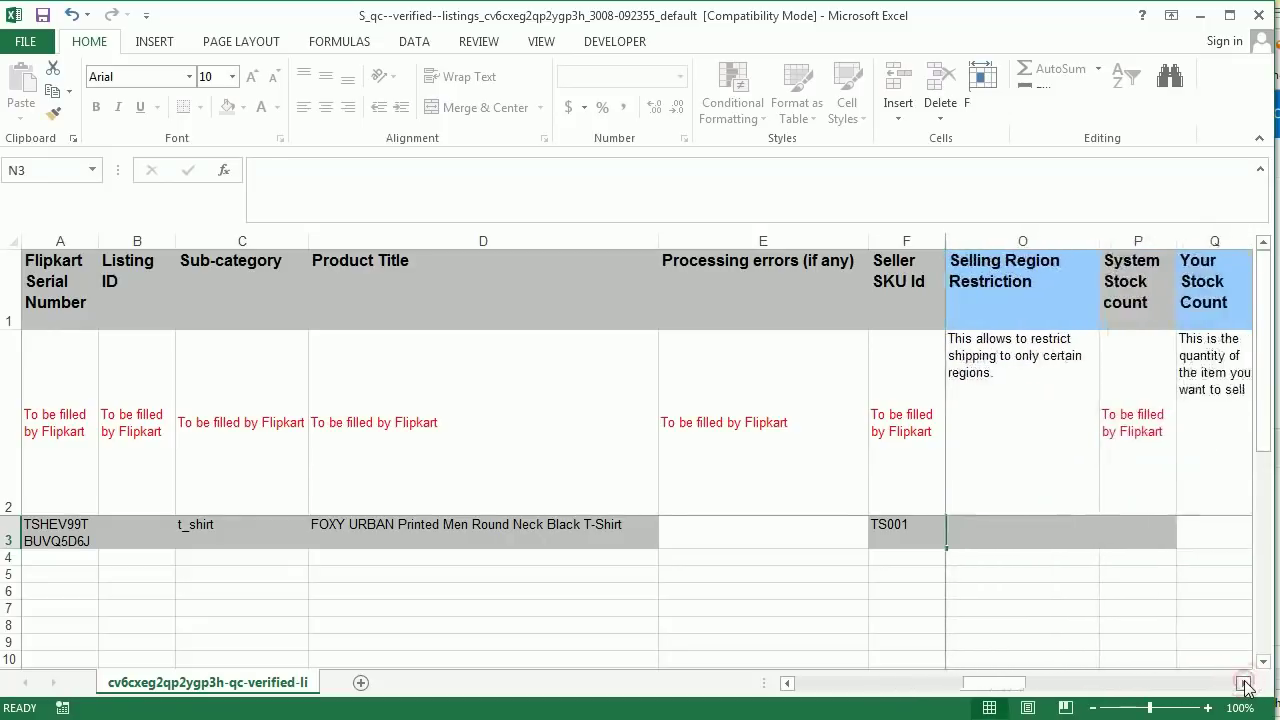
pyautogui.click(1245, 683)
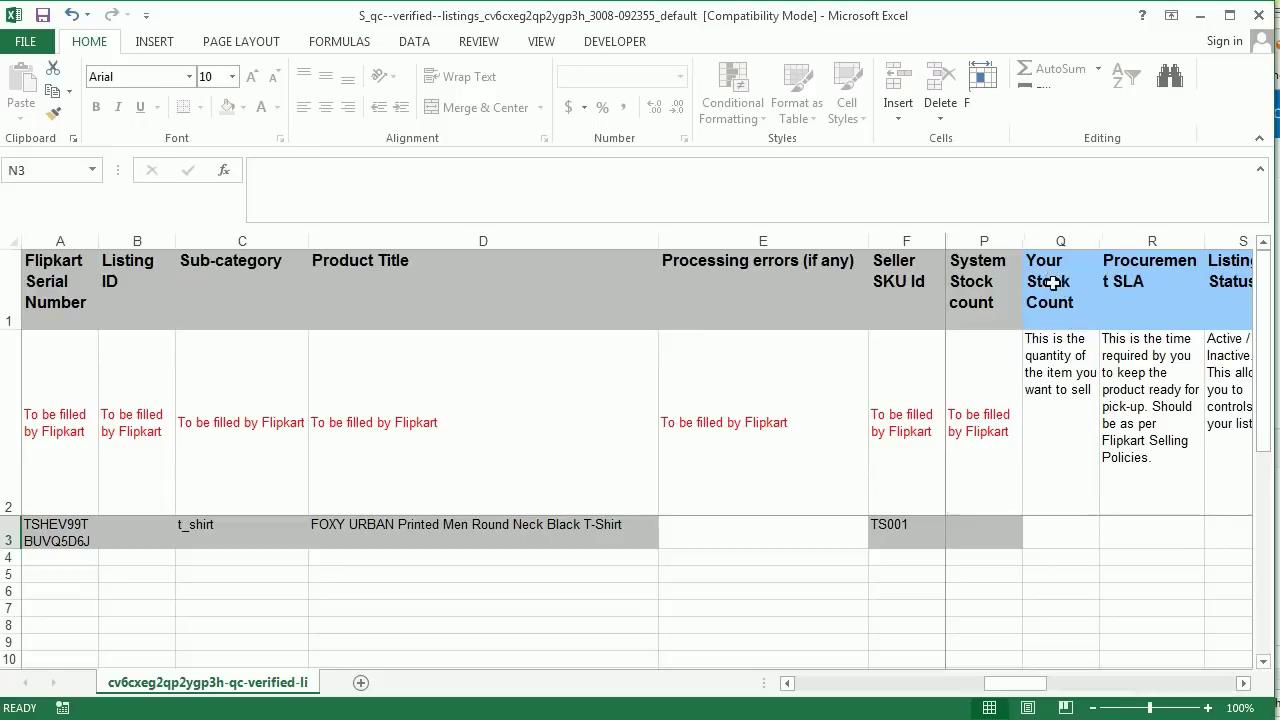
# Enter stock count 50, procurement SLA 2, and set the listing status to ACTIVE
pyautogui.click(1068, 532)
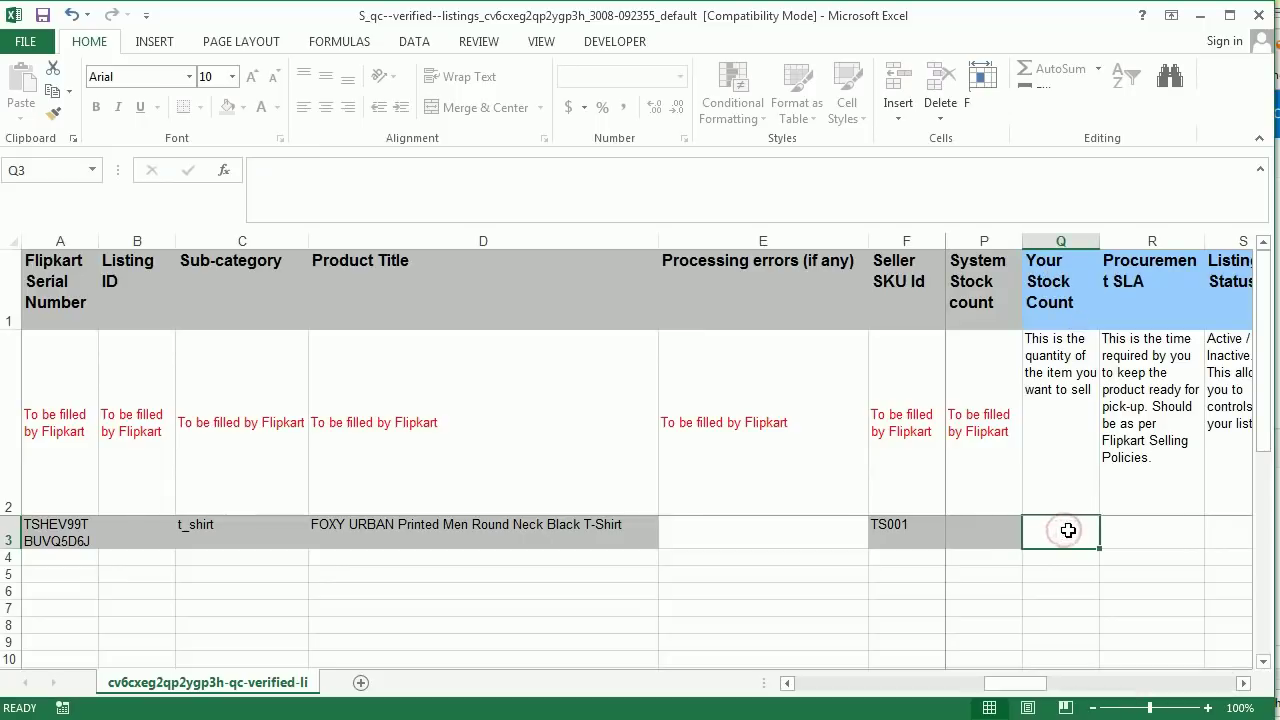
pyautogui.write('50')
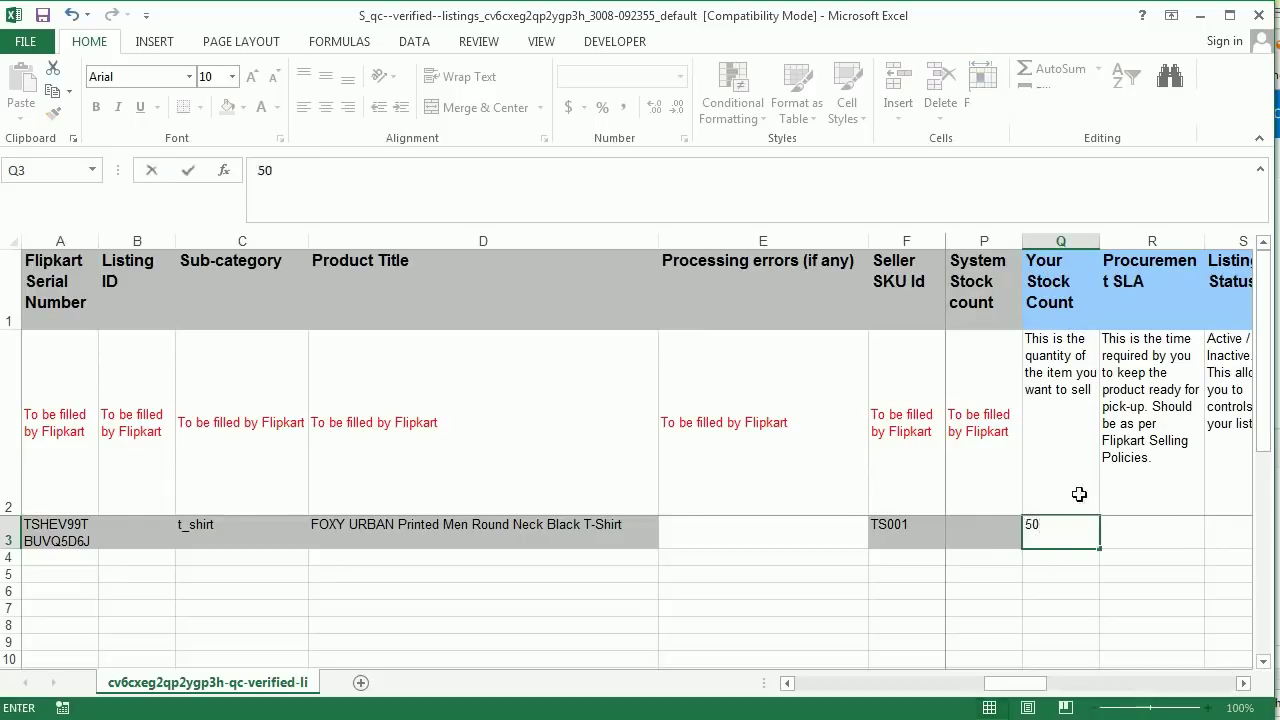
pyautogui.click(1168, 527)
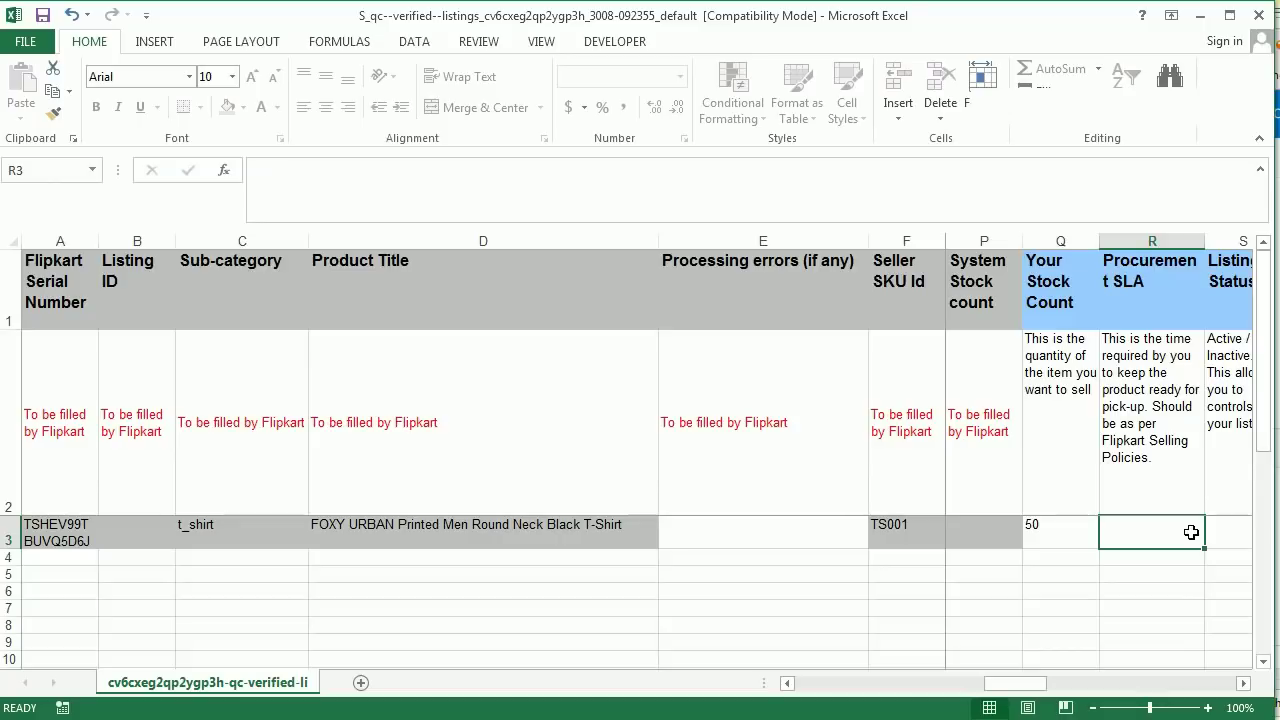
pyautogui.write('2')
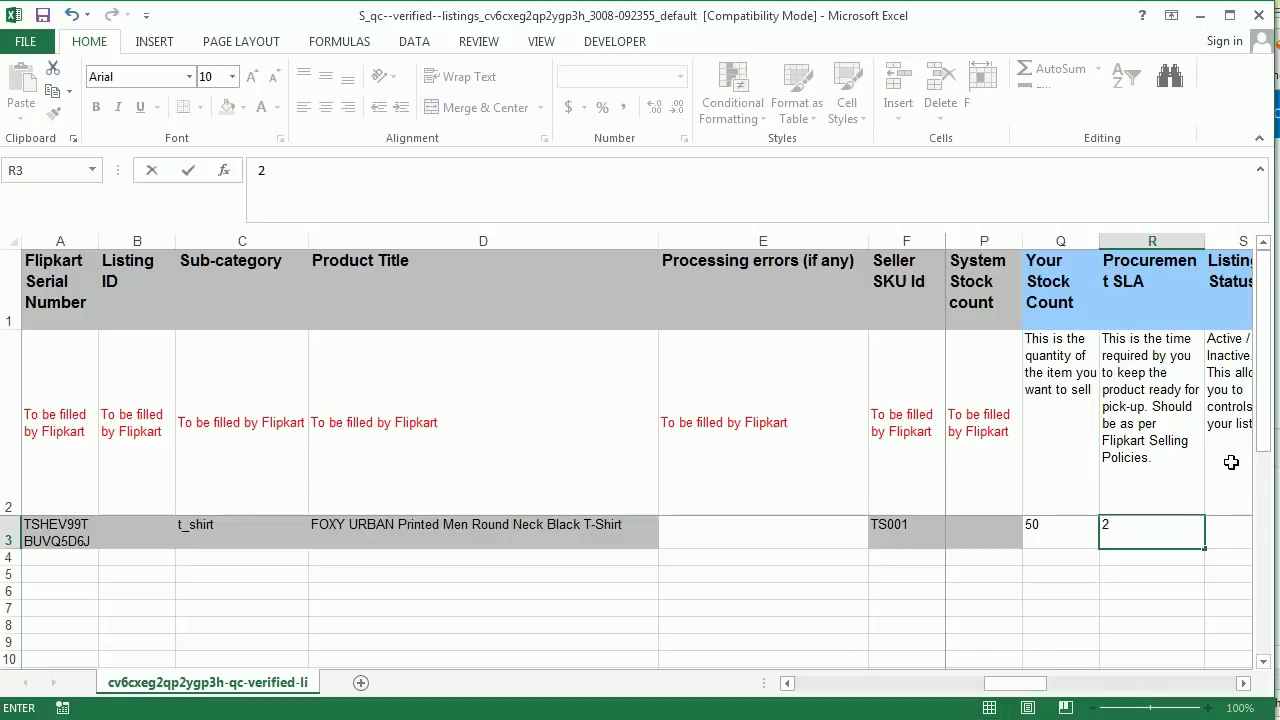
pyautogui.click(1242, 683)
pyautogui.click(1242, 683)
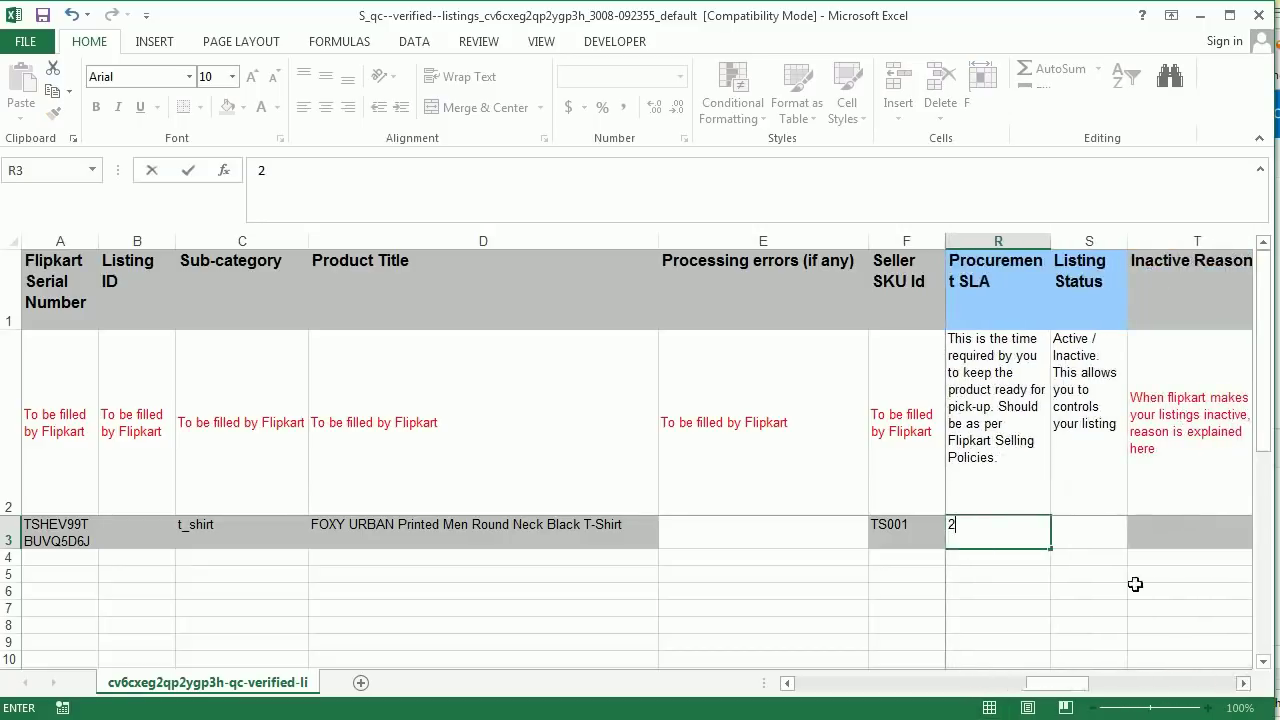
pyautogui.click(1086, 522)
pyautogui.click(1136, 539)
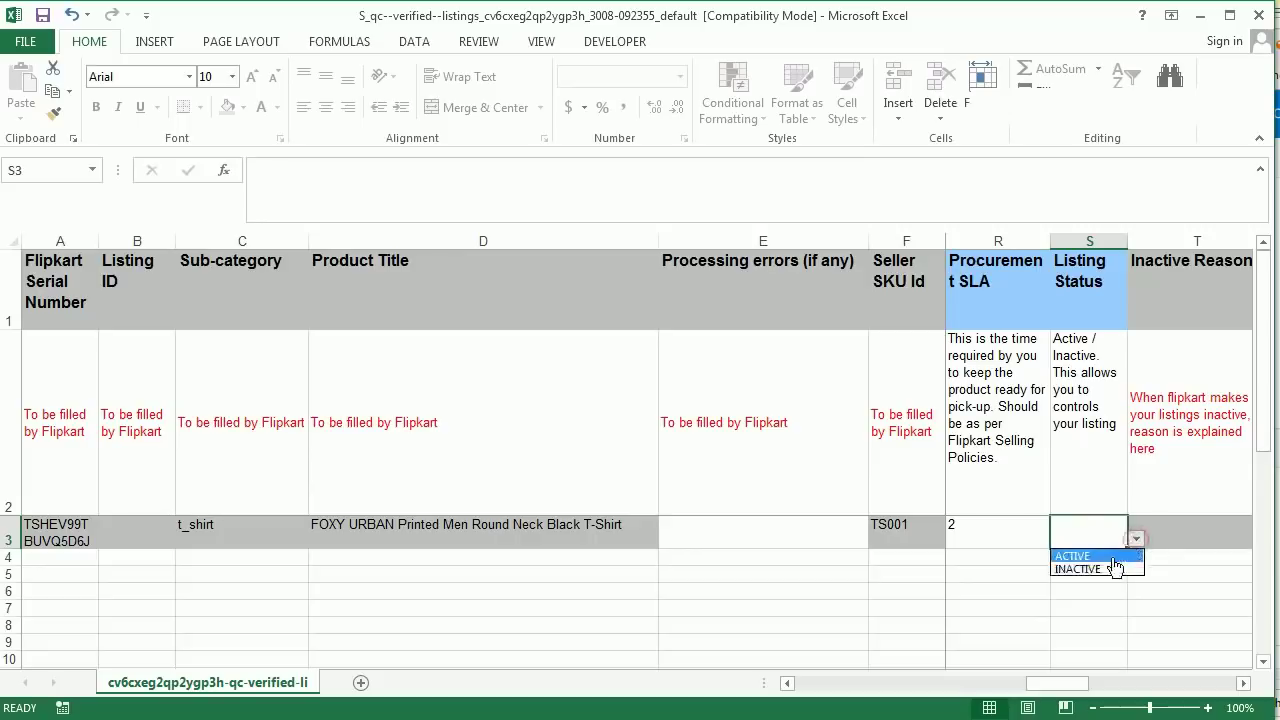
pyautogui.click(1112, 554)
# Fill in package breadth 20, height 2 and a package weight of 0.3 kg
pyautogui.click(1243, 682)
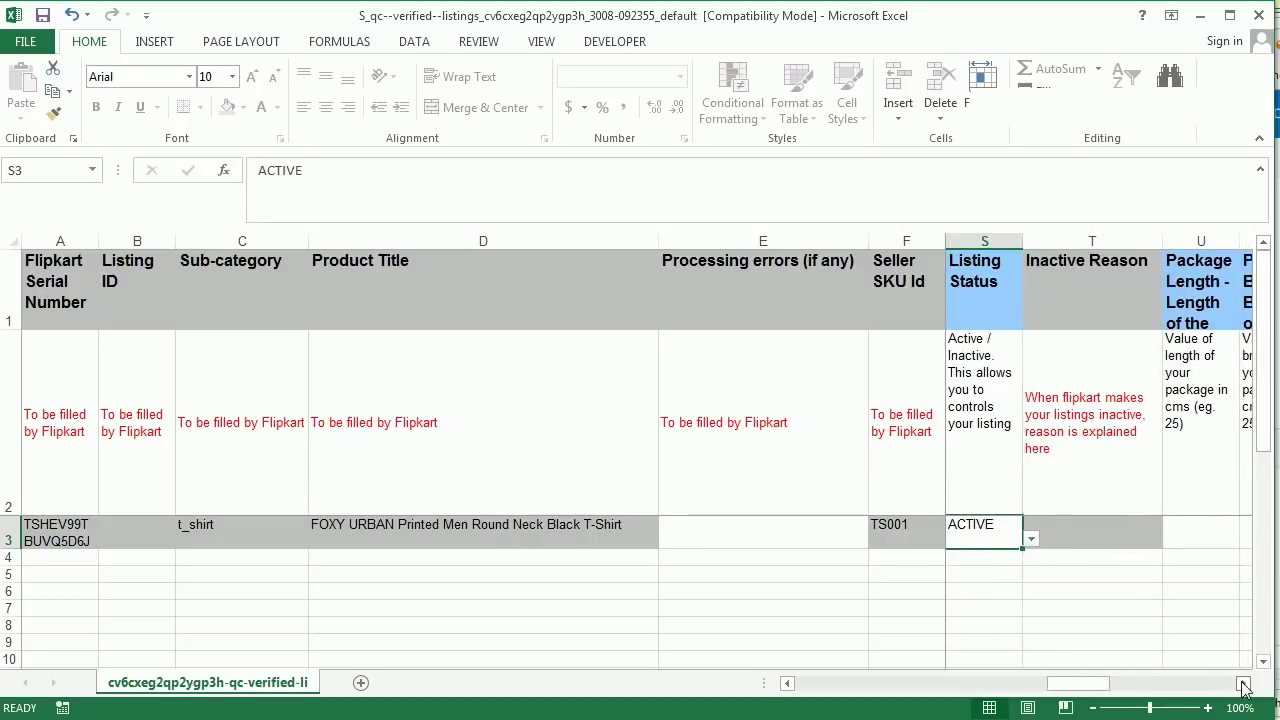
pyautogui.click(1242, 683)
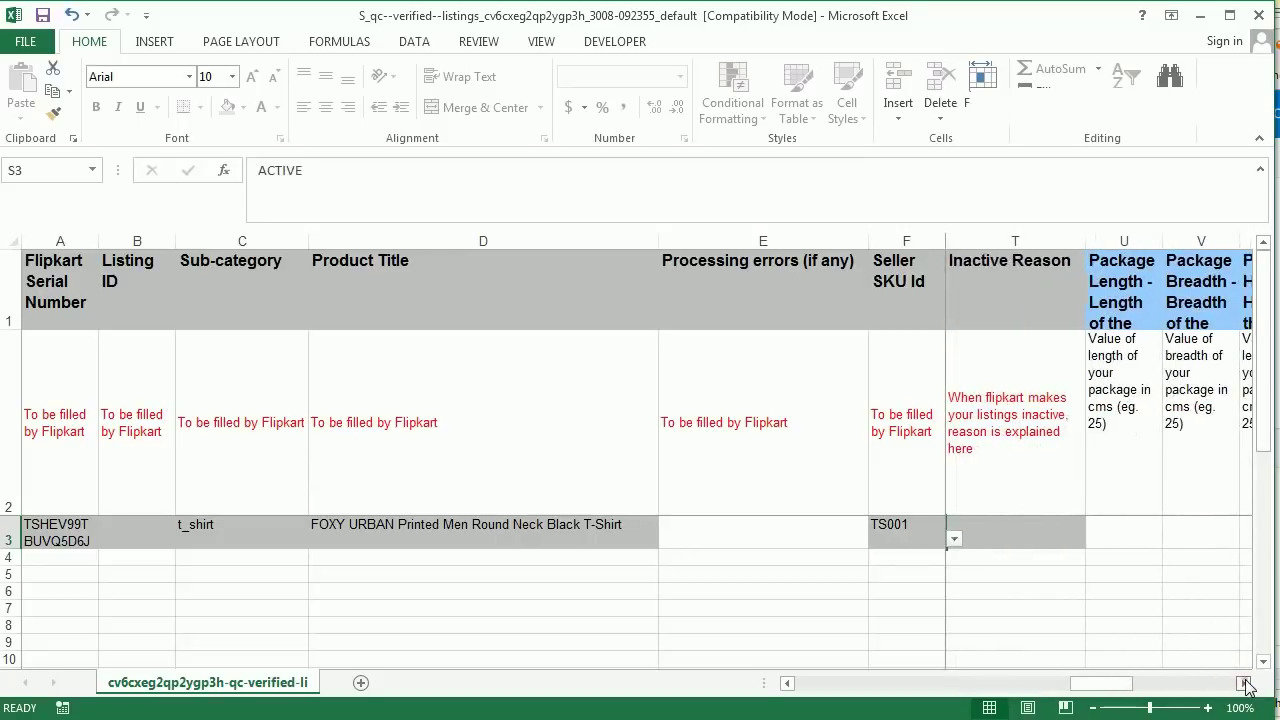
pyautogui.click(1243, 682)
pyautogui.click(978, 535)
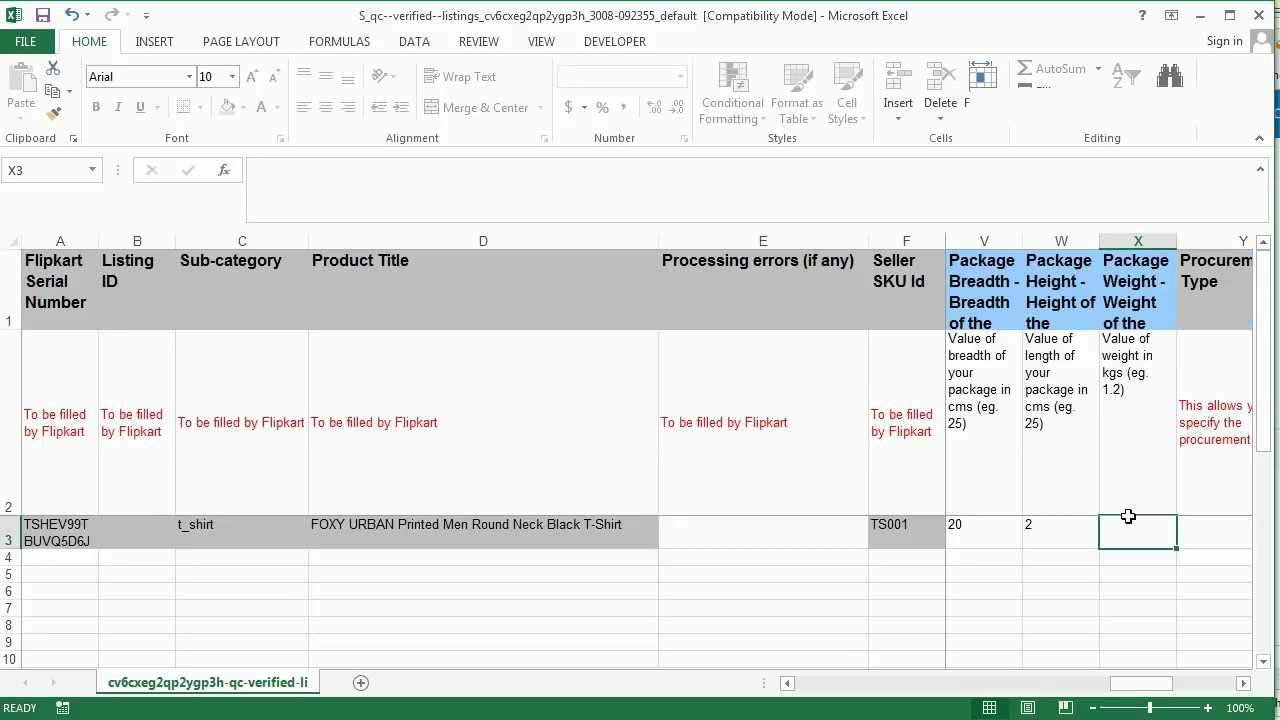
pyautogui.write('300')
pyautogui.press('BackSpace')
pyautogui.press('BackSpace')
pyautogui.press('BackSpace')
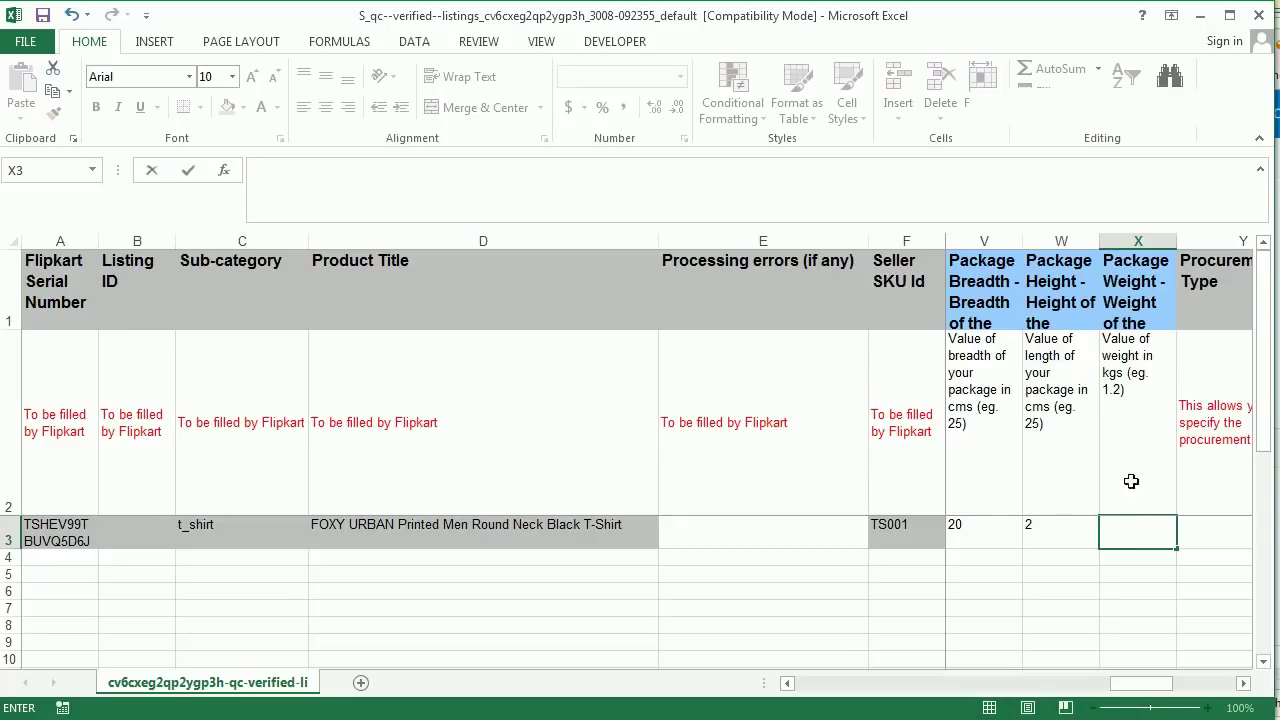
pyautogui.click(1160, 357)
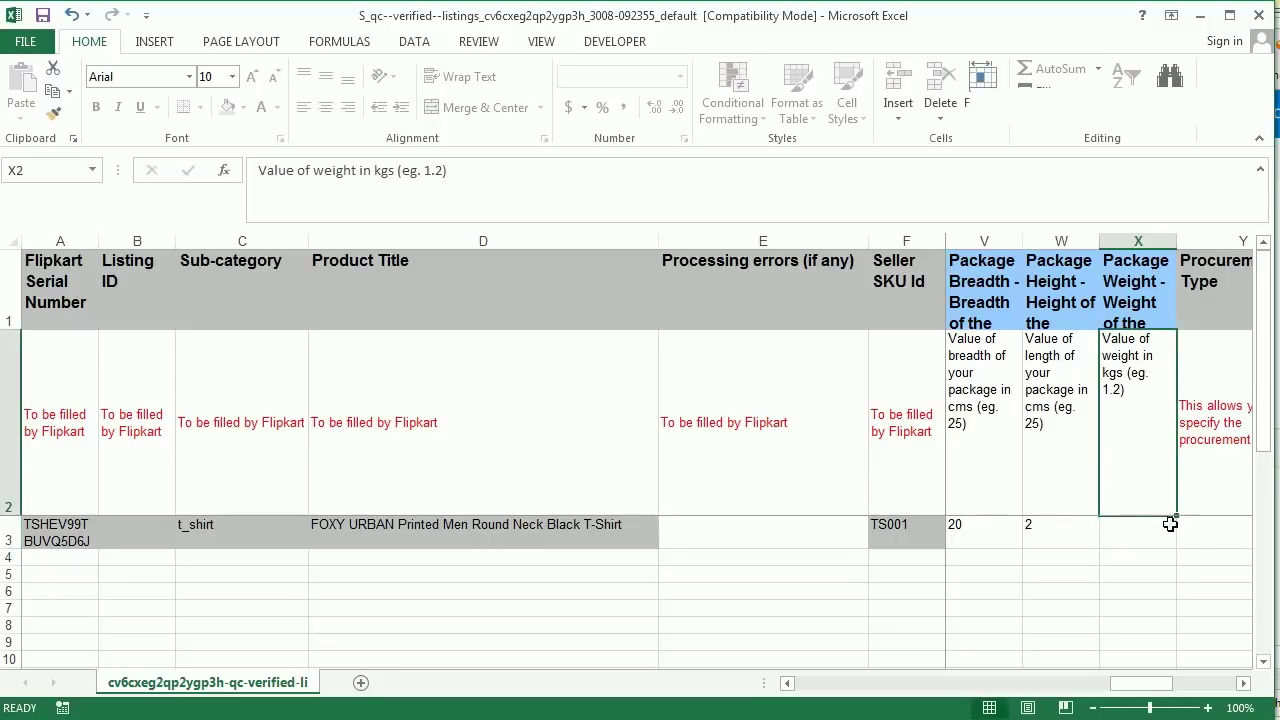
pyautogui.click(1133, 541)
pyautogui.write('0')
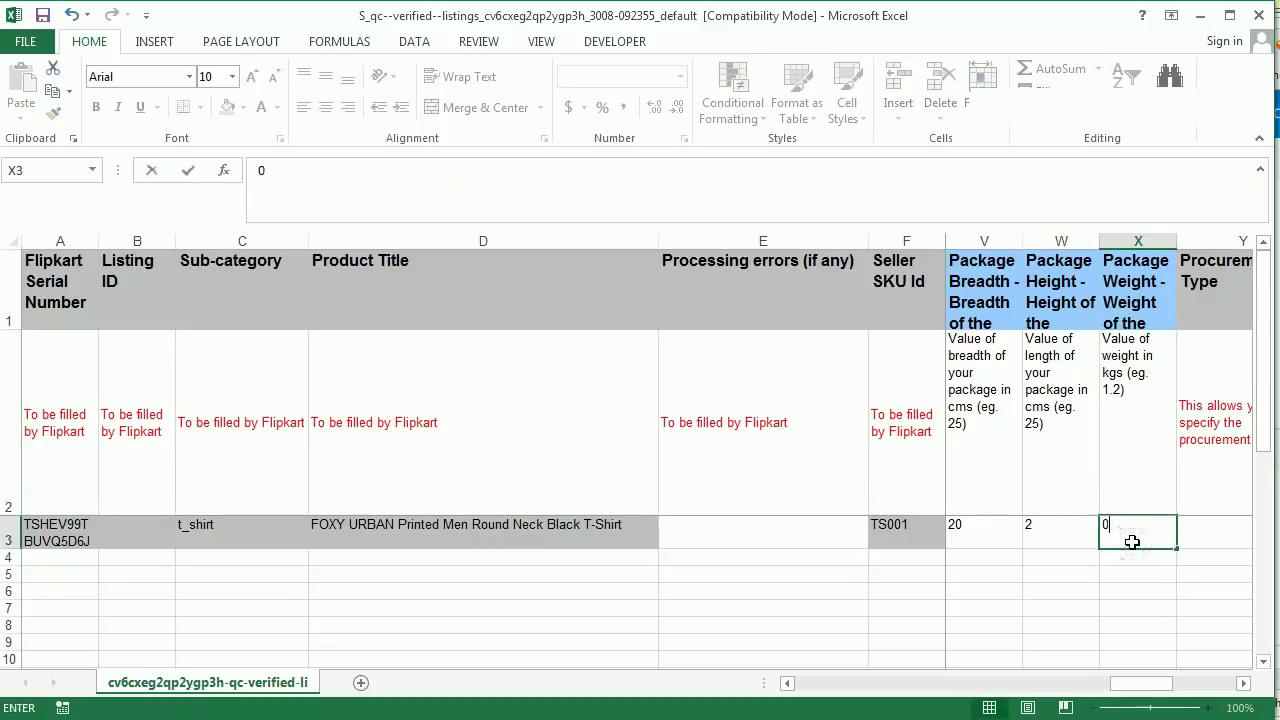
pyautogui.write('.3')
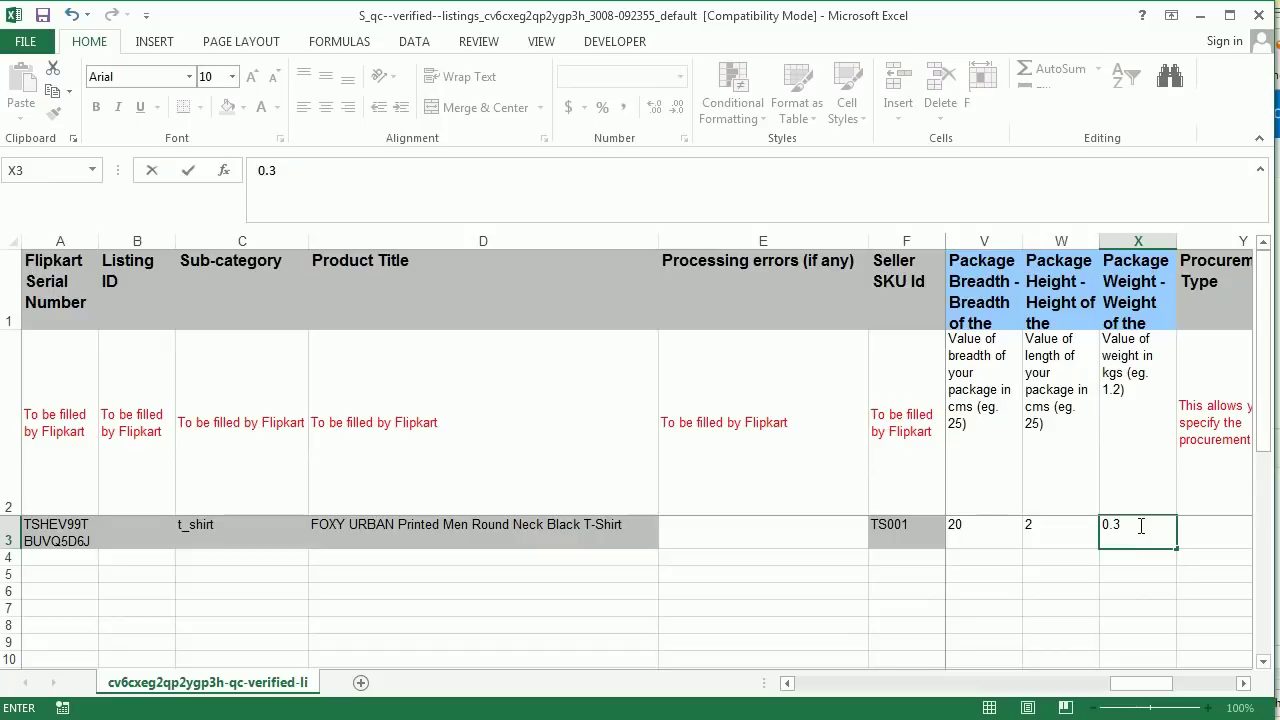
pyautogui.click(1180, 590)
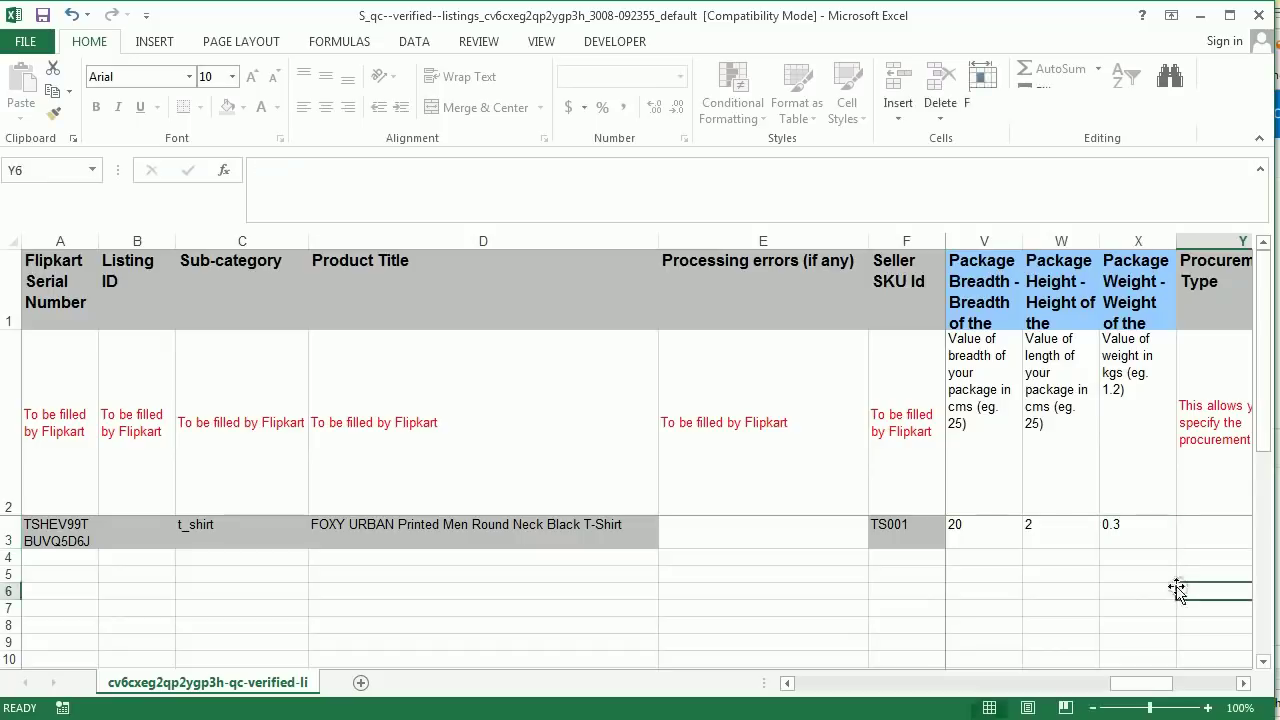
# Set the T-shirt's procurement type to instock
pyautogui.click(1245, 684)
pyautogui.click(1245, 684)
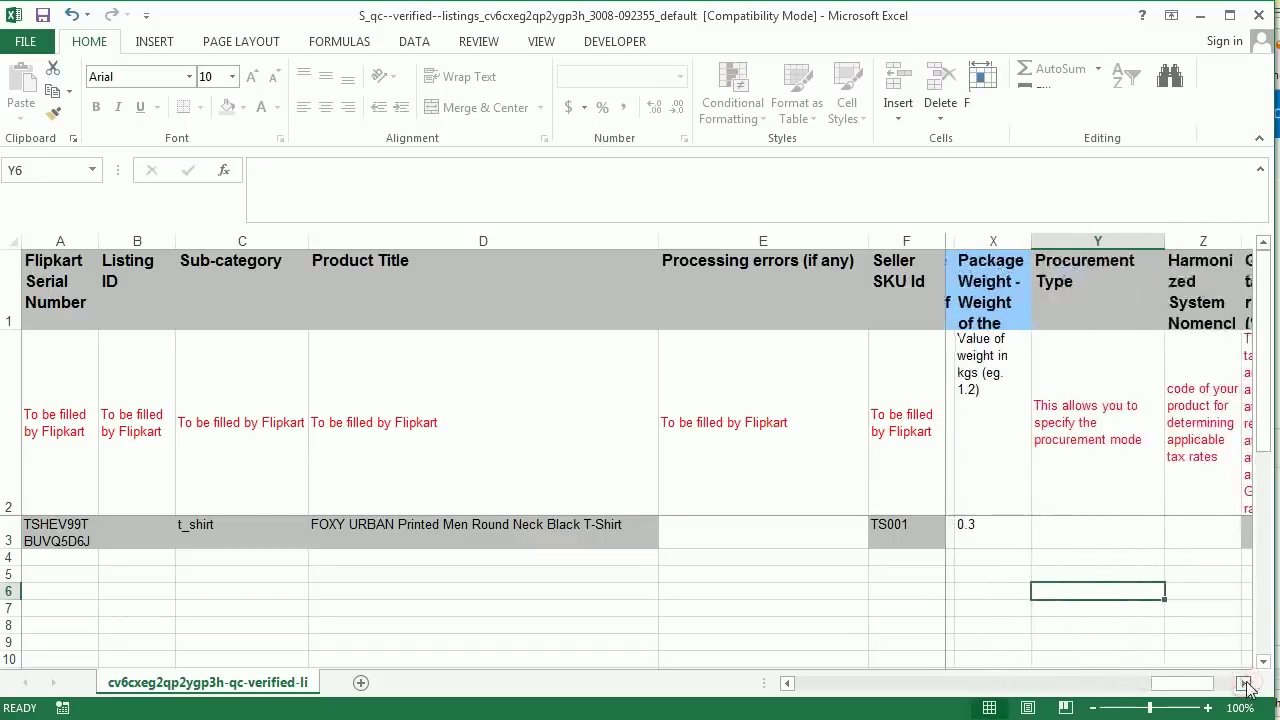
pyautogui.click(1136, 533)
pyautogui.click(1163, 538)
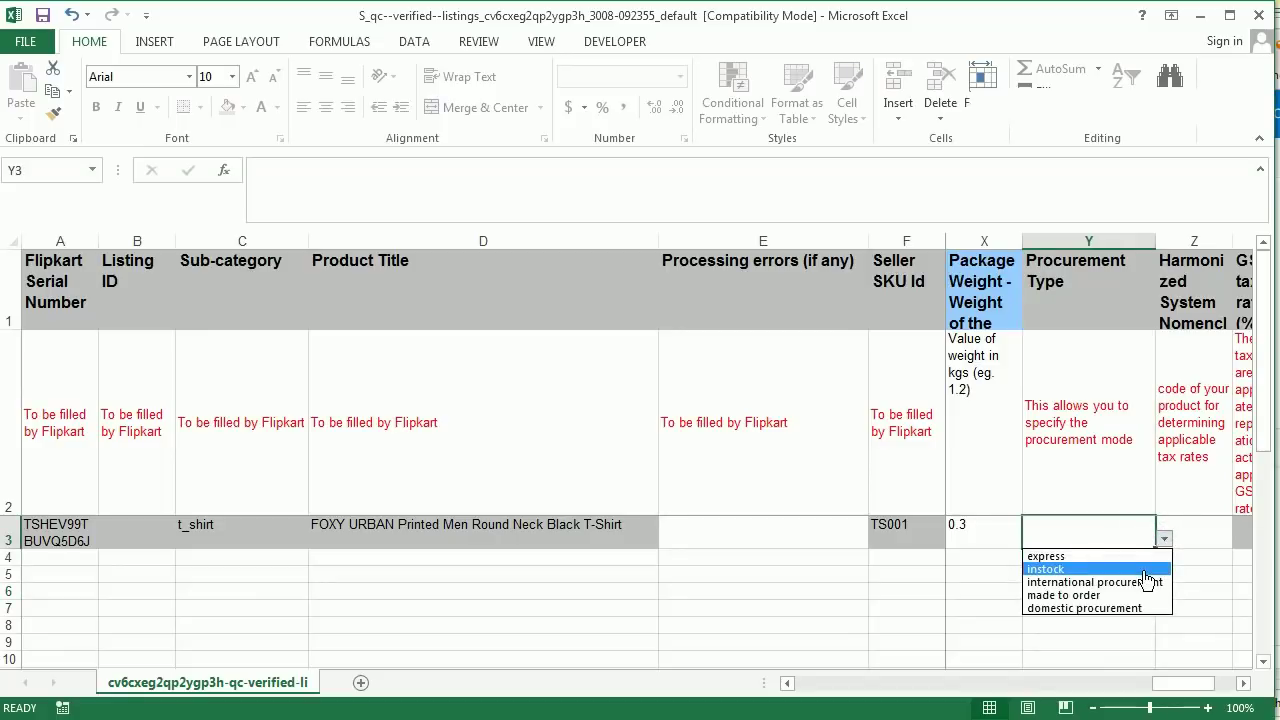
pyautogui.click(1158, 572)
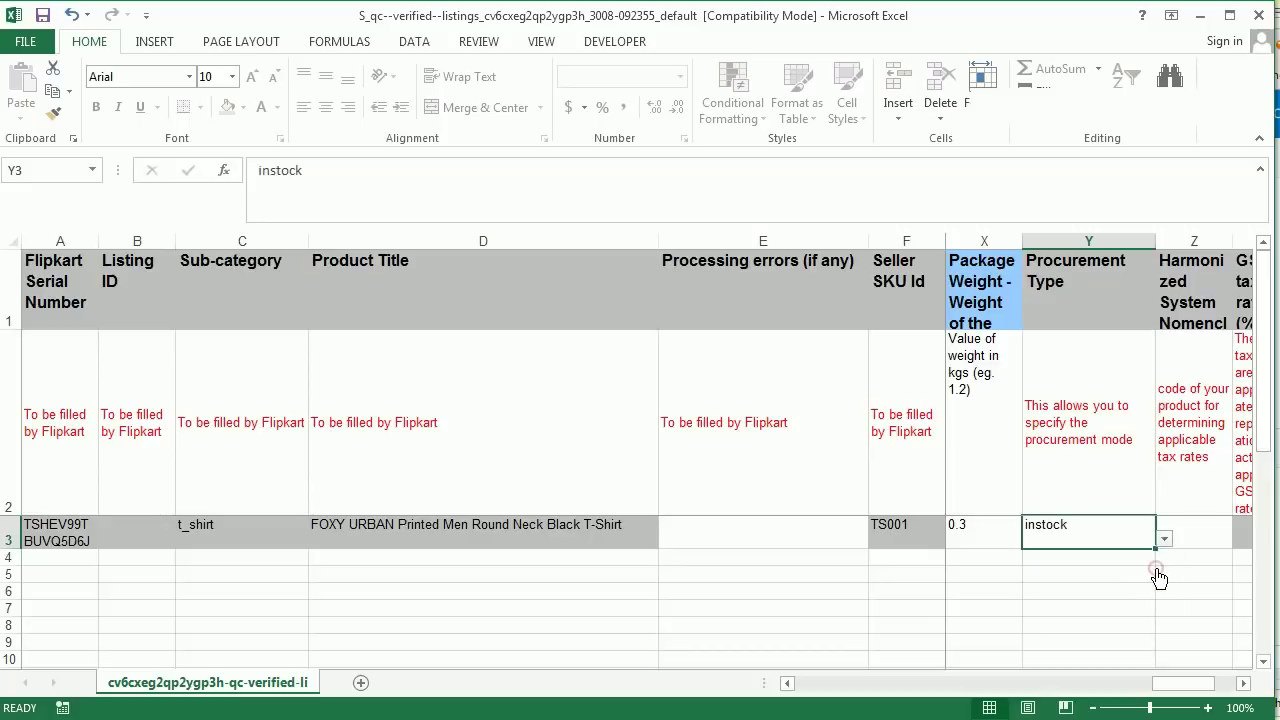
# Enter HSN code 610990 and switch back to the Seller Hub listings page
pyautogui.click(1245, 684)
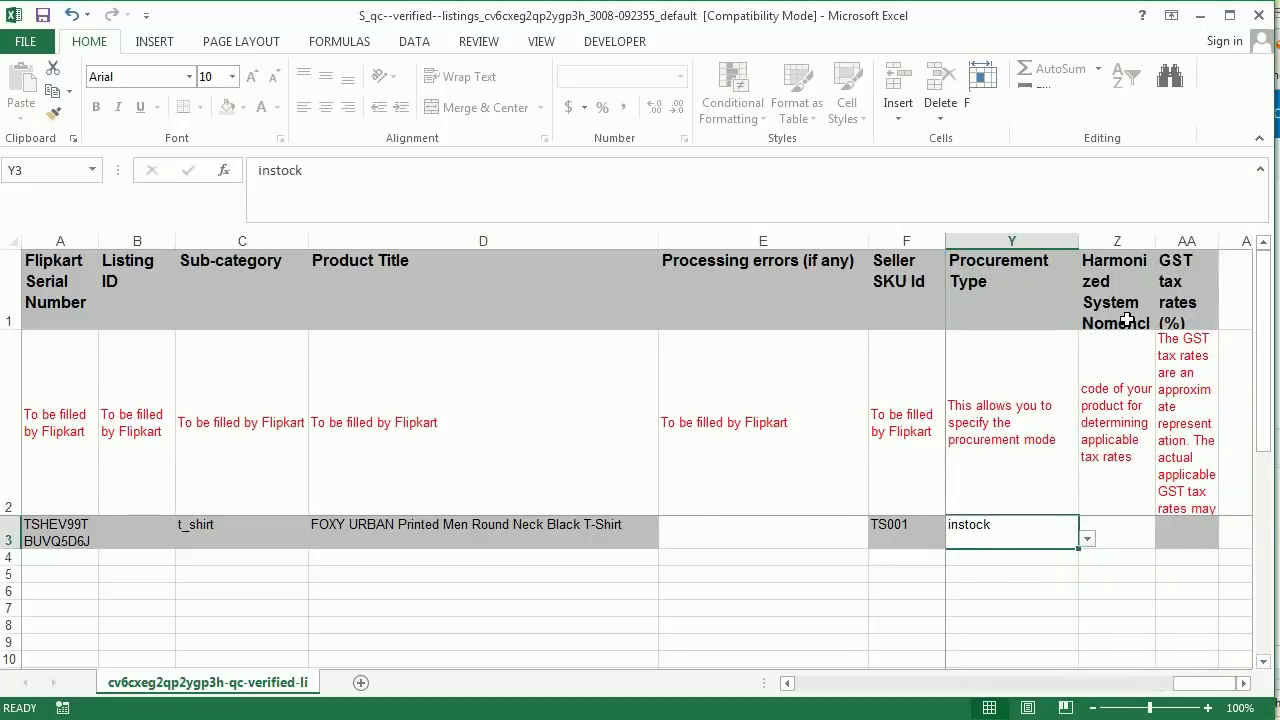
pyautogui.click(1114, 532)
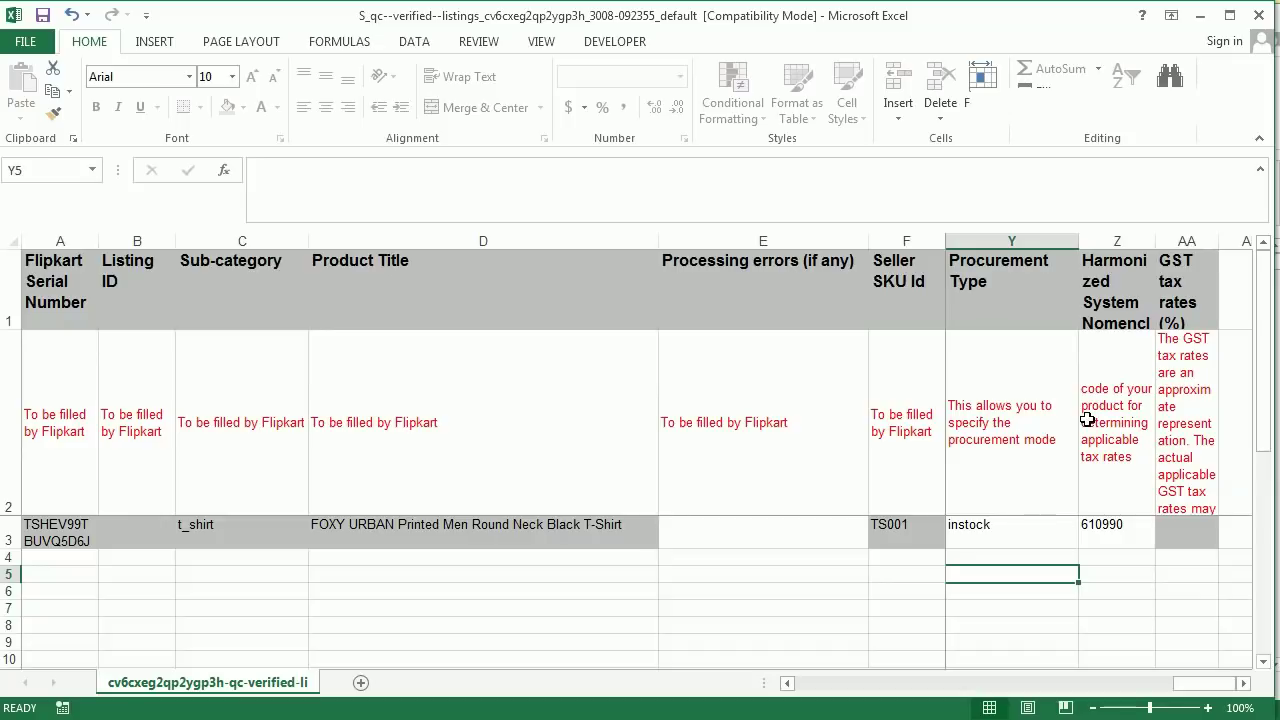
pyautogui.hotkey('alt', 'Tab')
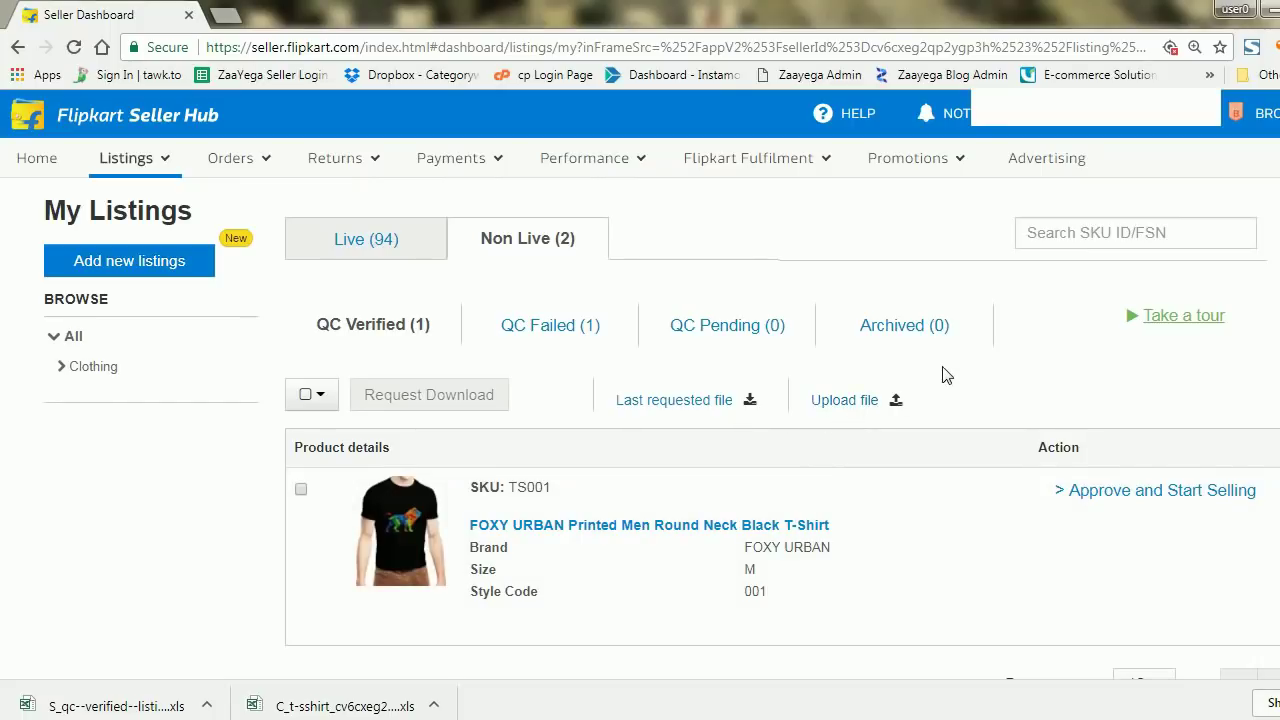
pyautogui.click(842, 404)
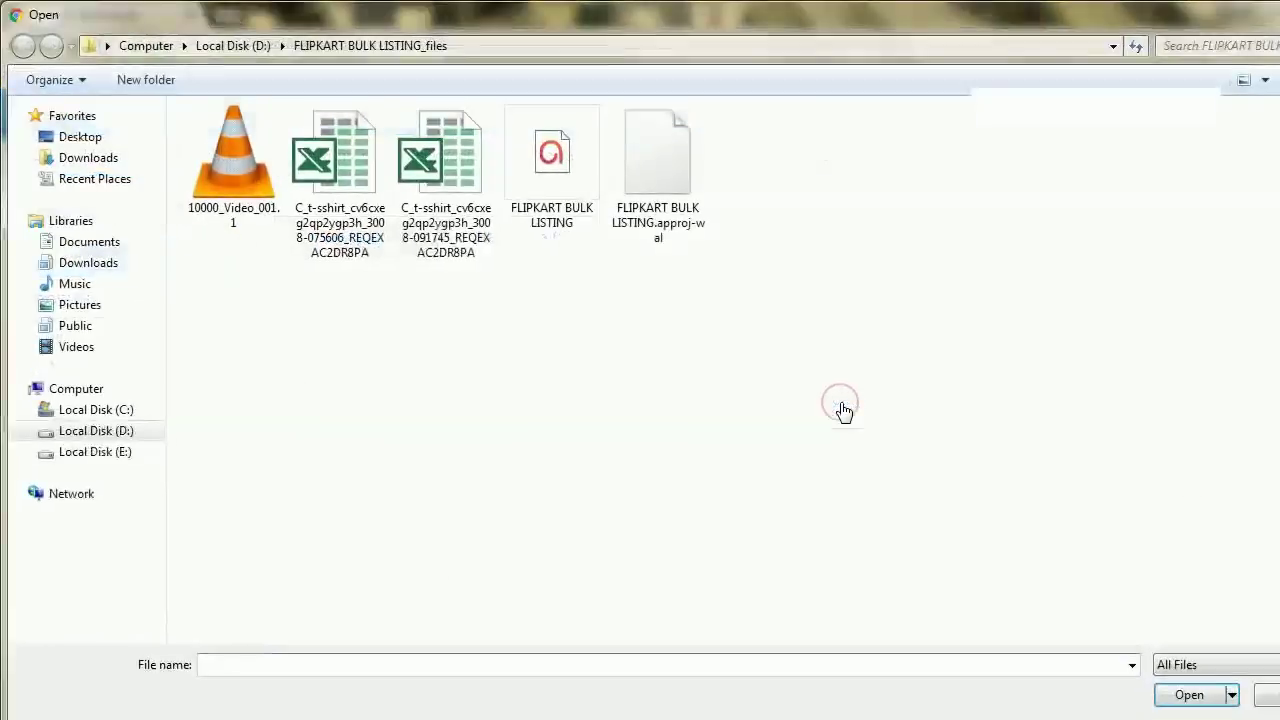
pyautogui.click(1273, 695)
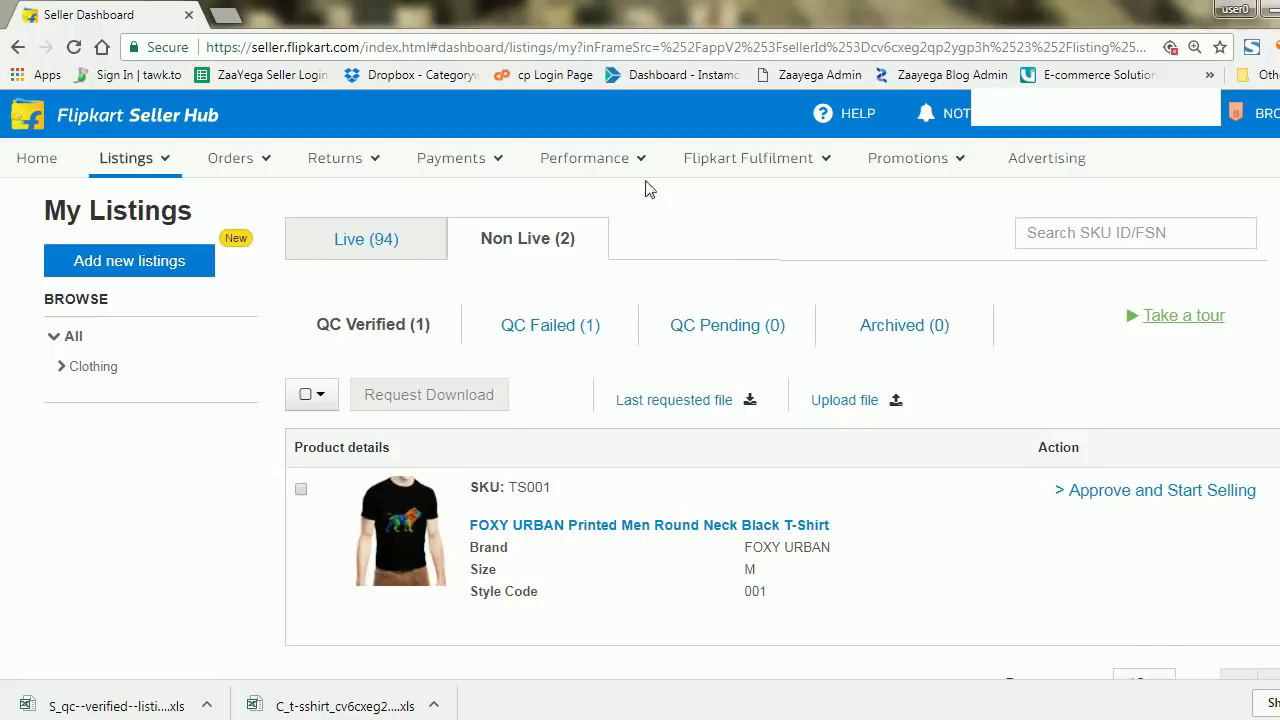